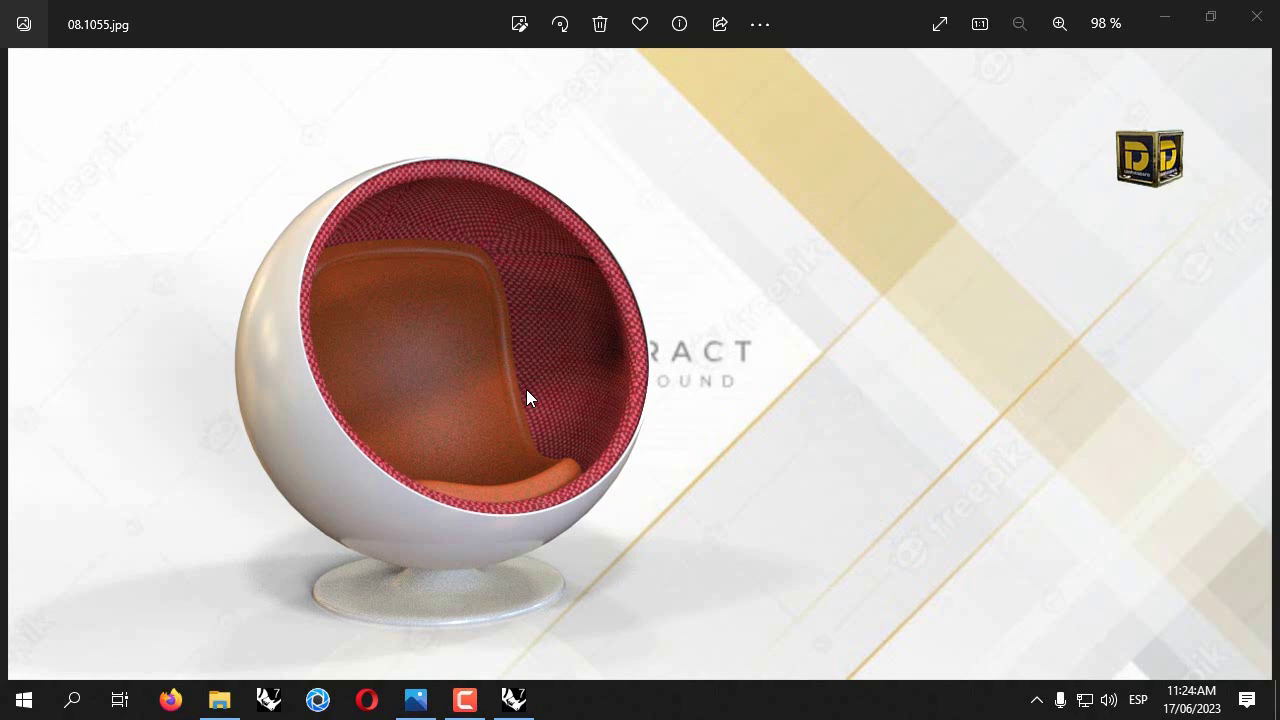
Switch to Rhinoceros and create a sphere 120 cm in diameter, centred at about the origin in the Top view
key("alt+F4")
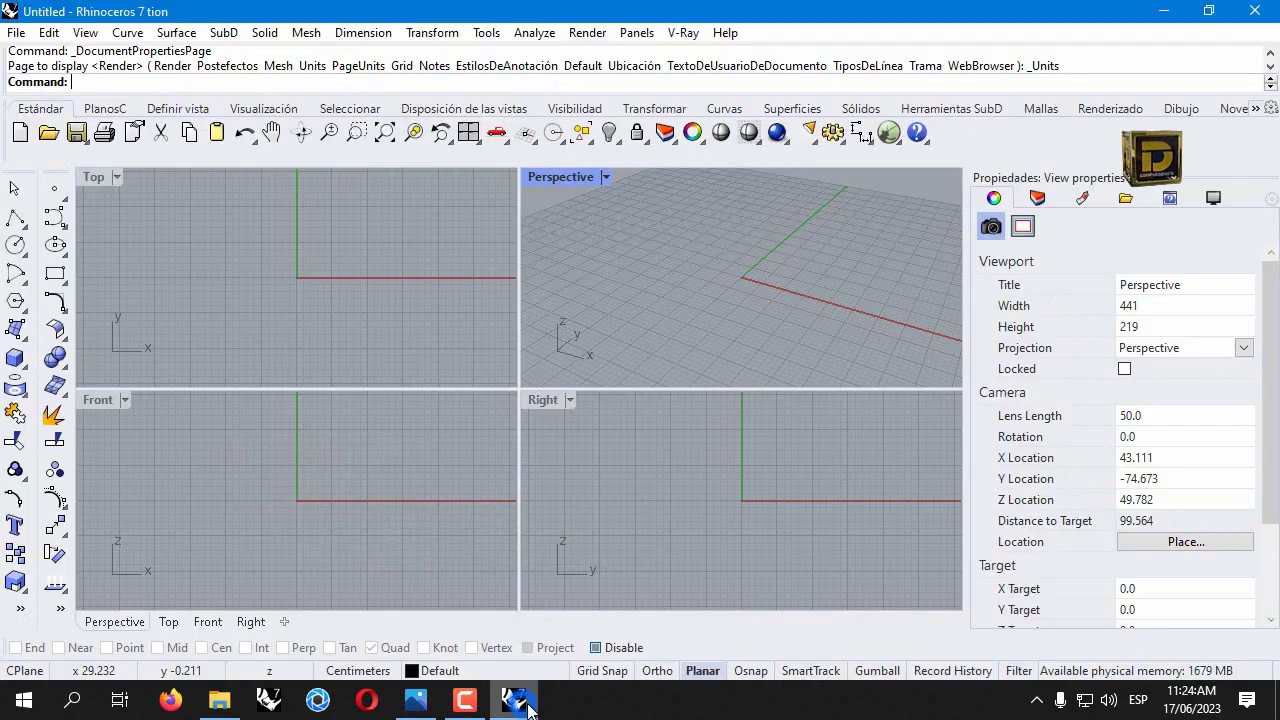
left_click(428, 517)
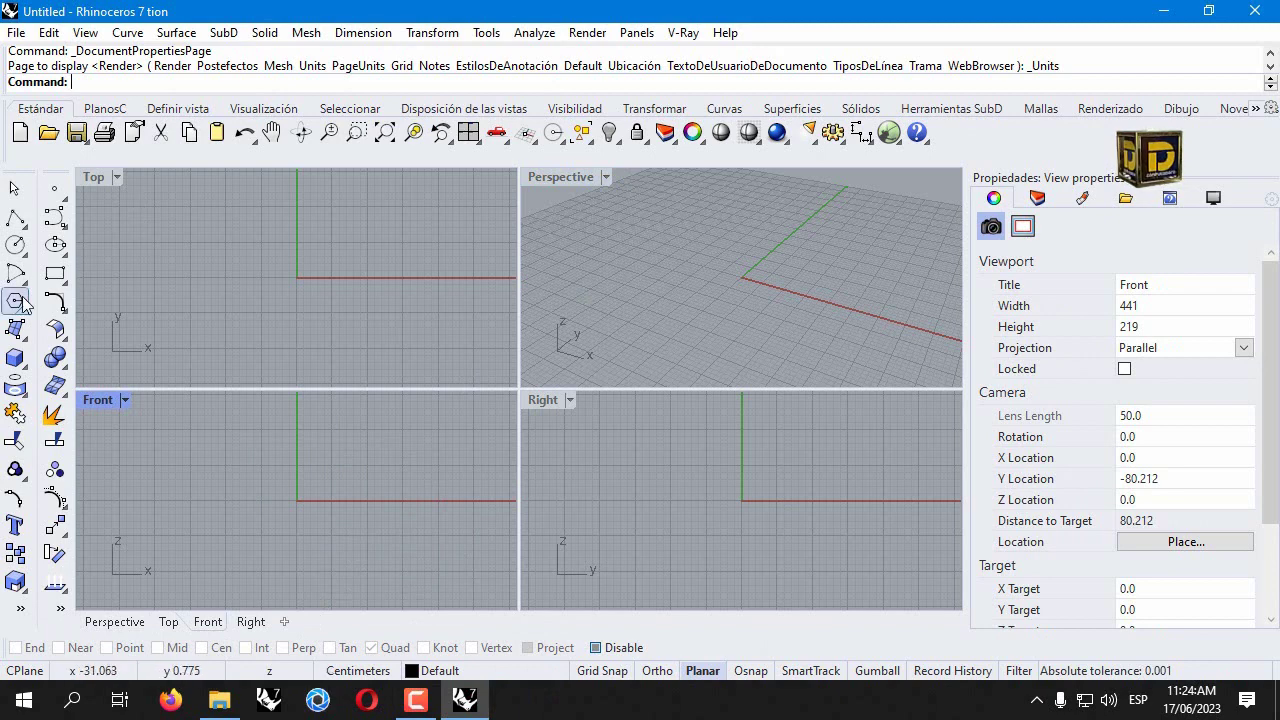
left_click(23, 368)
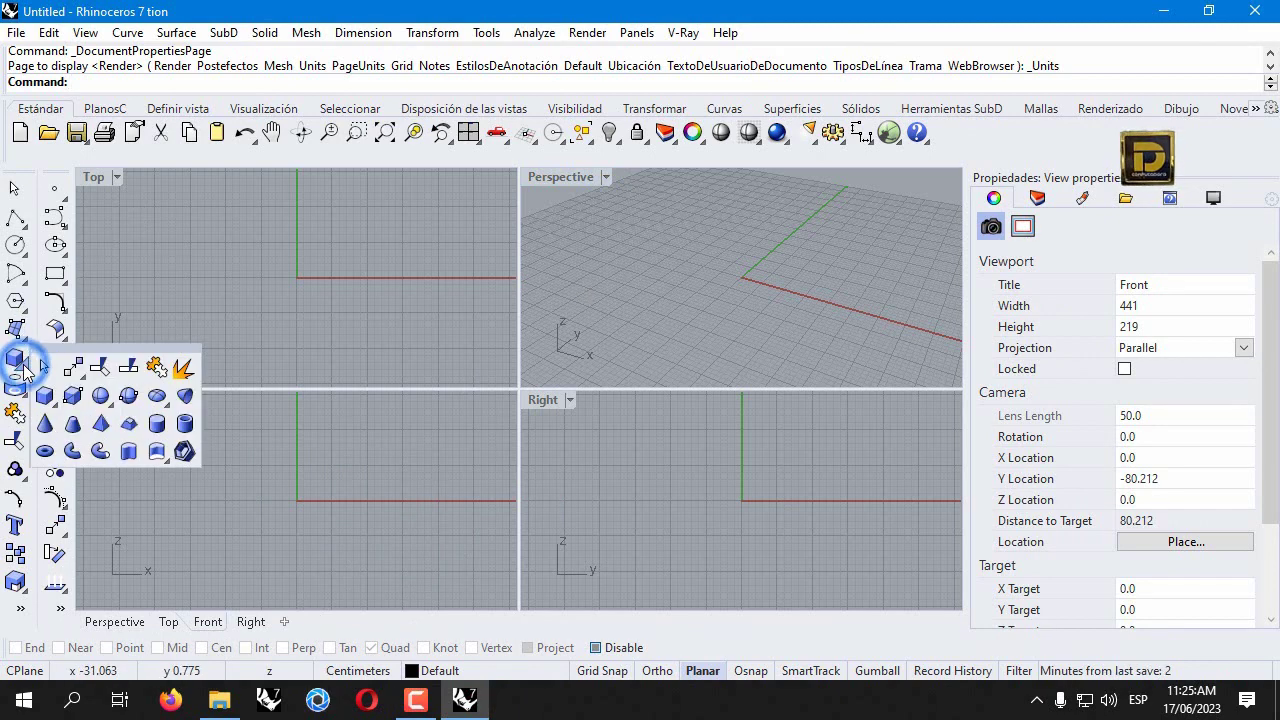
left_click(100, 395)
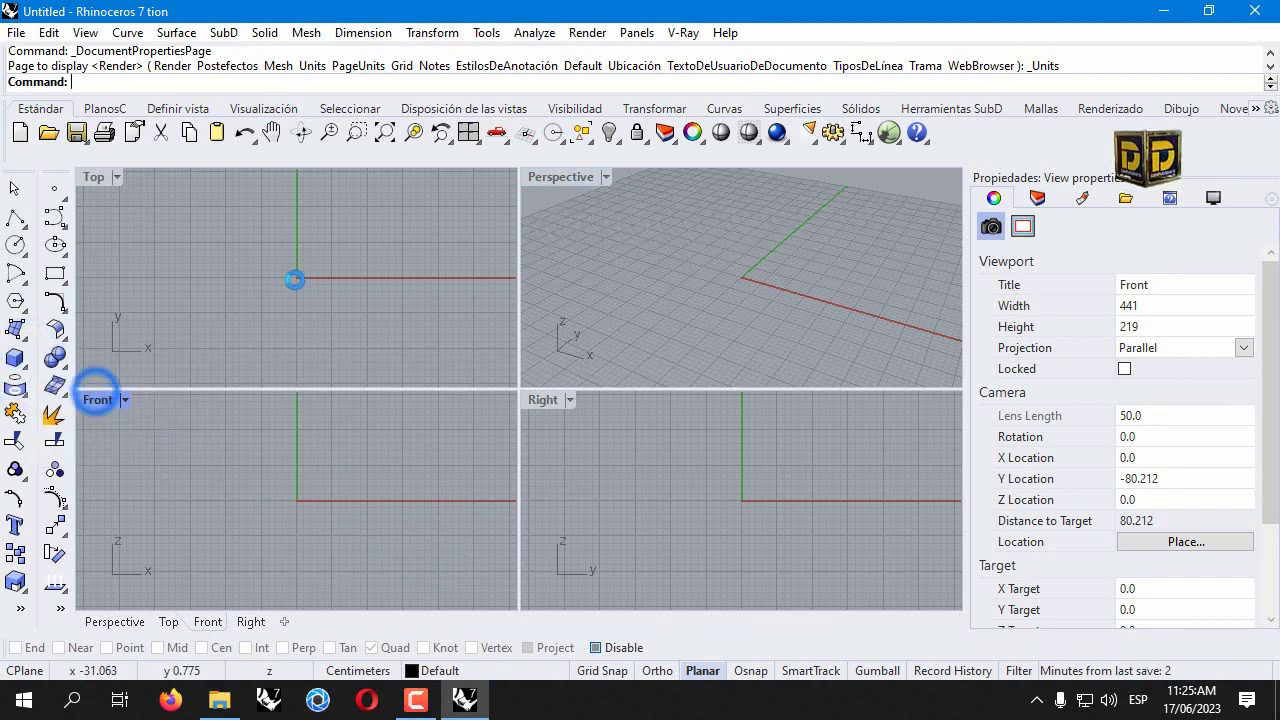
left_click(295, 278)
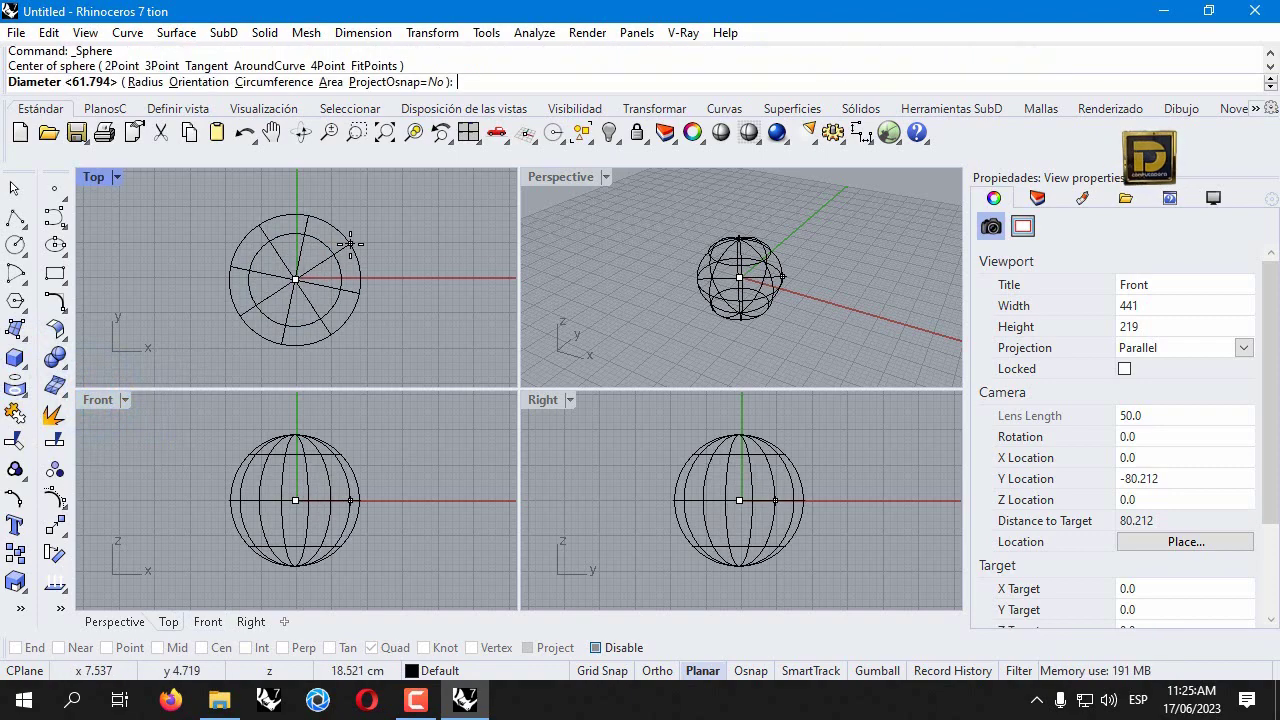
type("120")
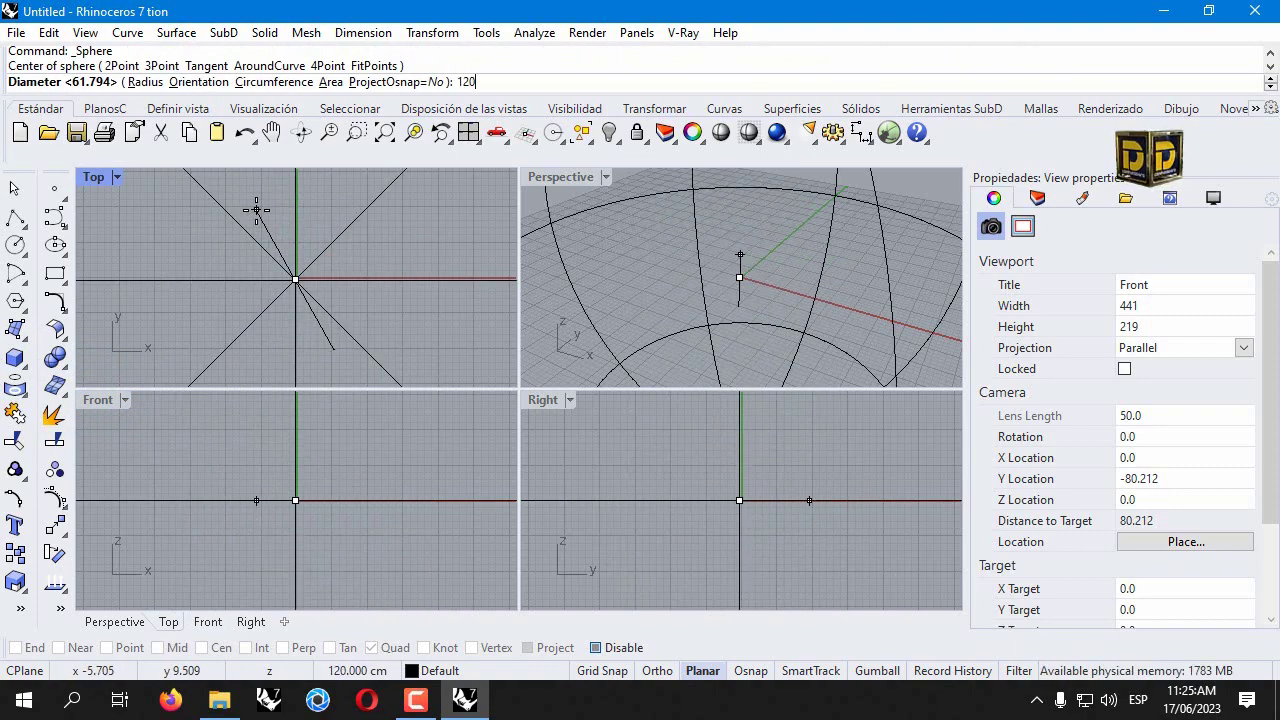
key("Return")
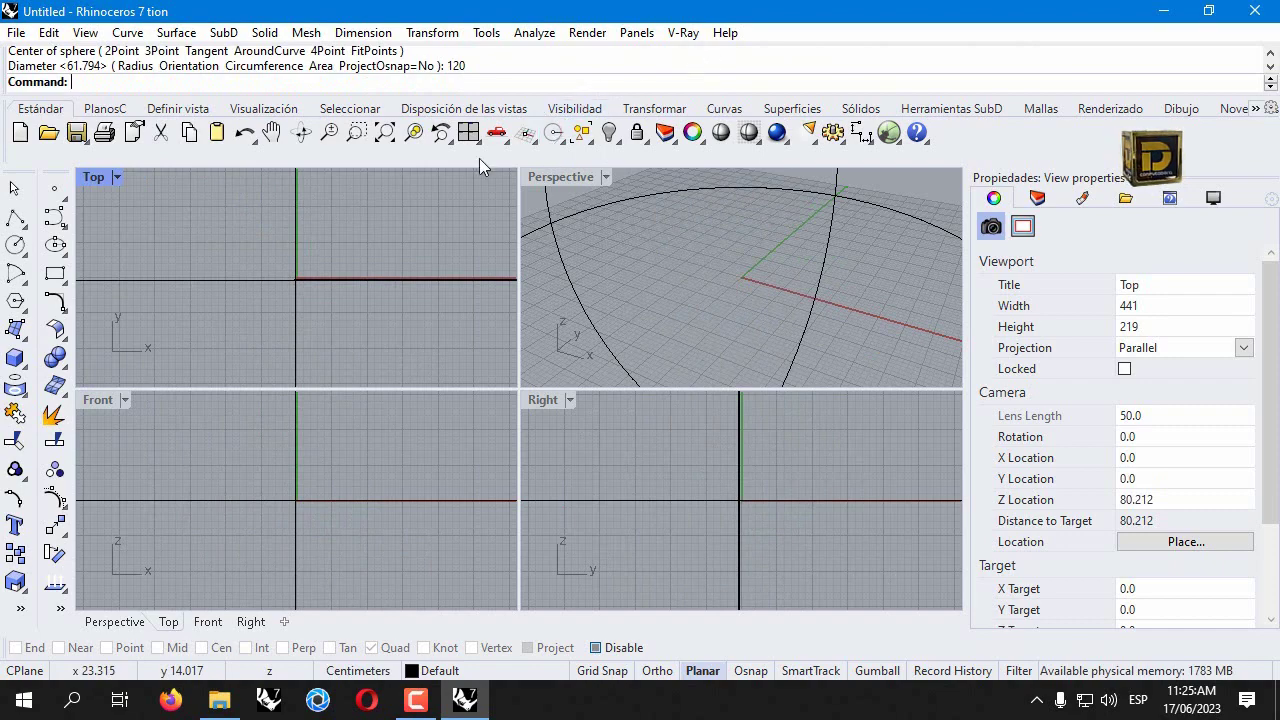
Fit the sphere in all viewports and set the Perspective view to Shaded display
left_click(607, 133)
right_click_drag(670, 256, 640, 225)
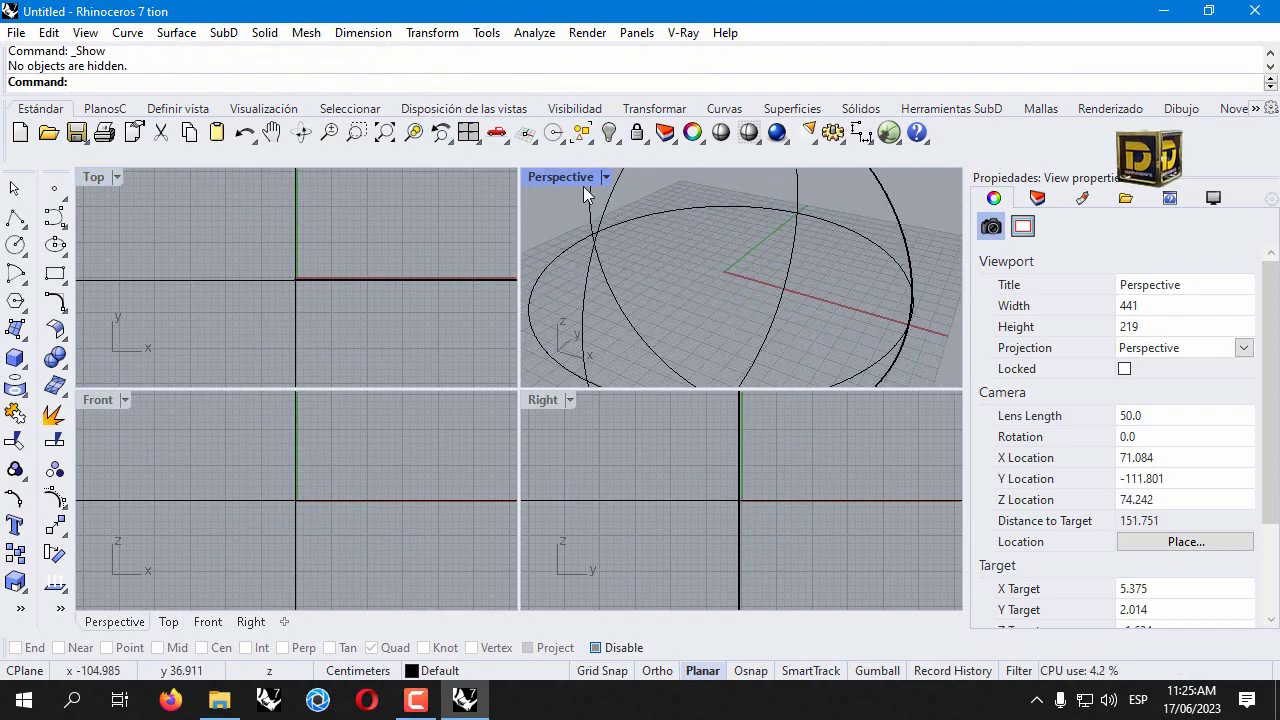
right_click(392, 133)
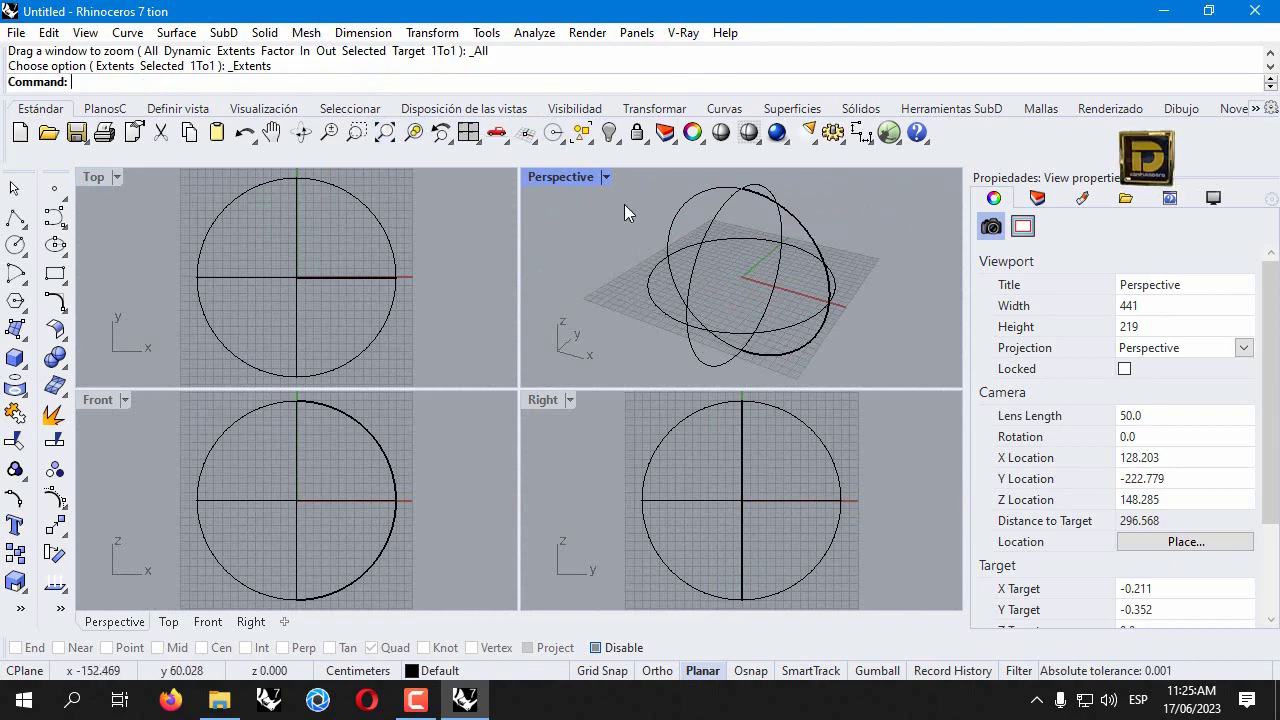
left_click(607, 177)
left_click(660, 103)
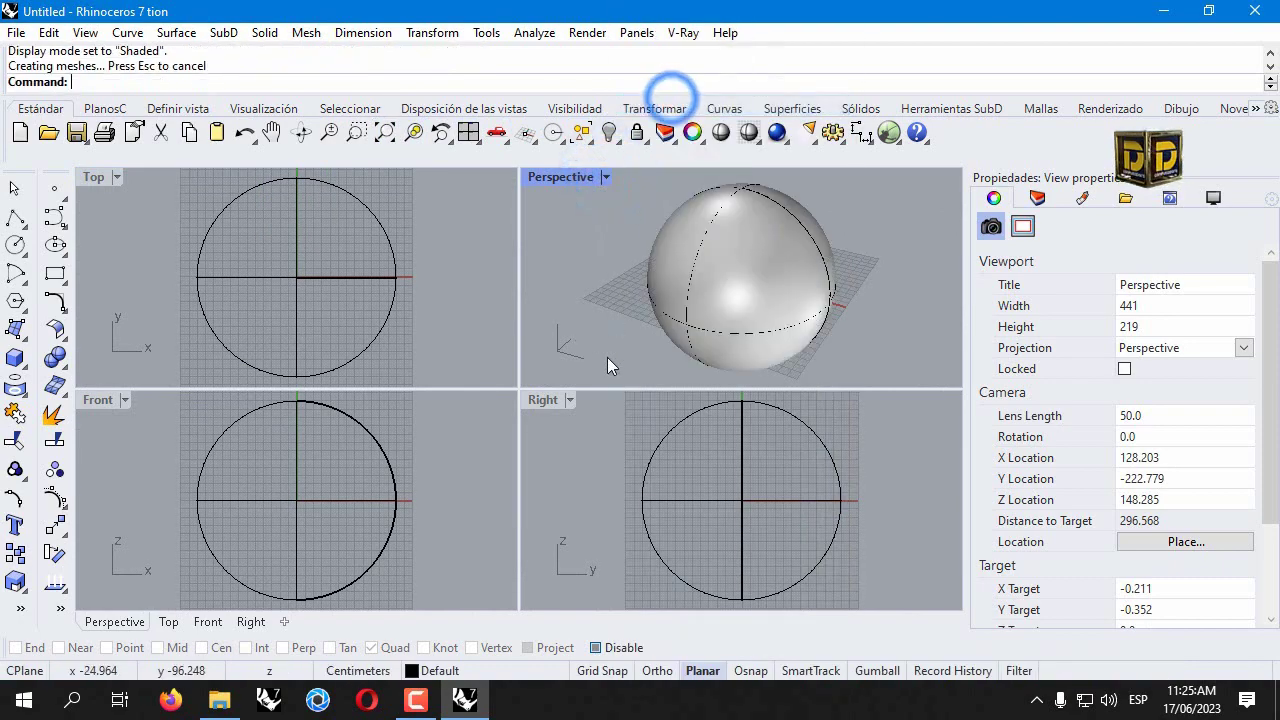
Draw a slanted single-segment polyline across the sphere in the Right view, from above its top to below its lower front
scroll(695, 468, "down", 2)
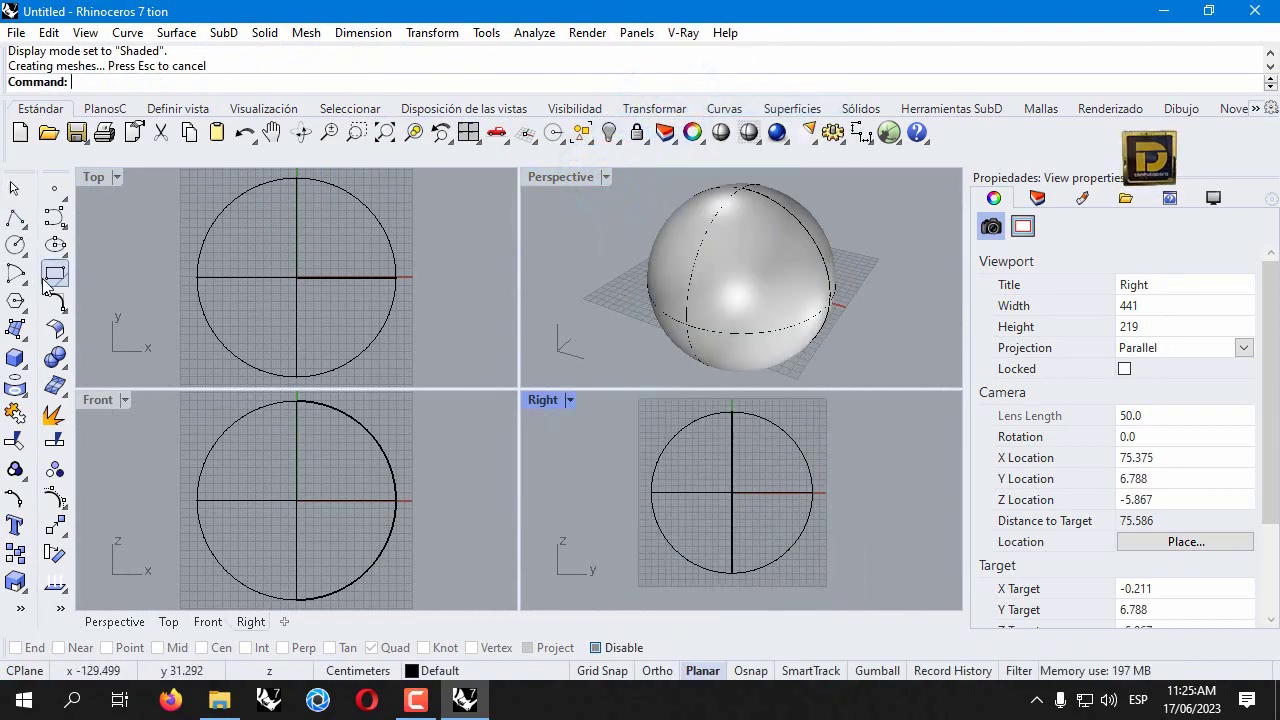
left_click(15, 219)
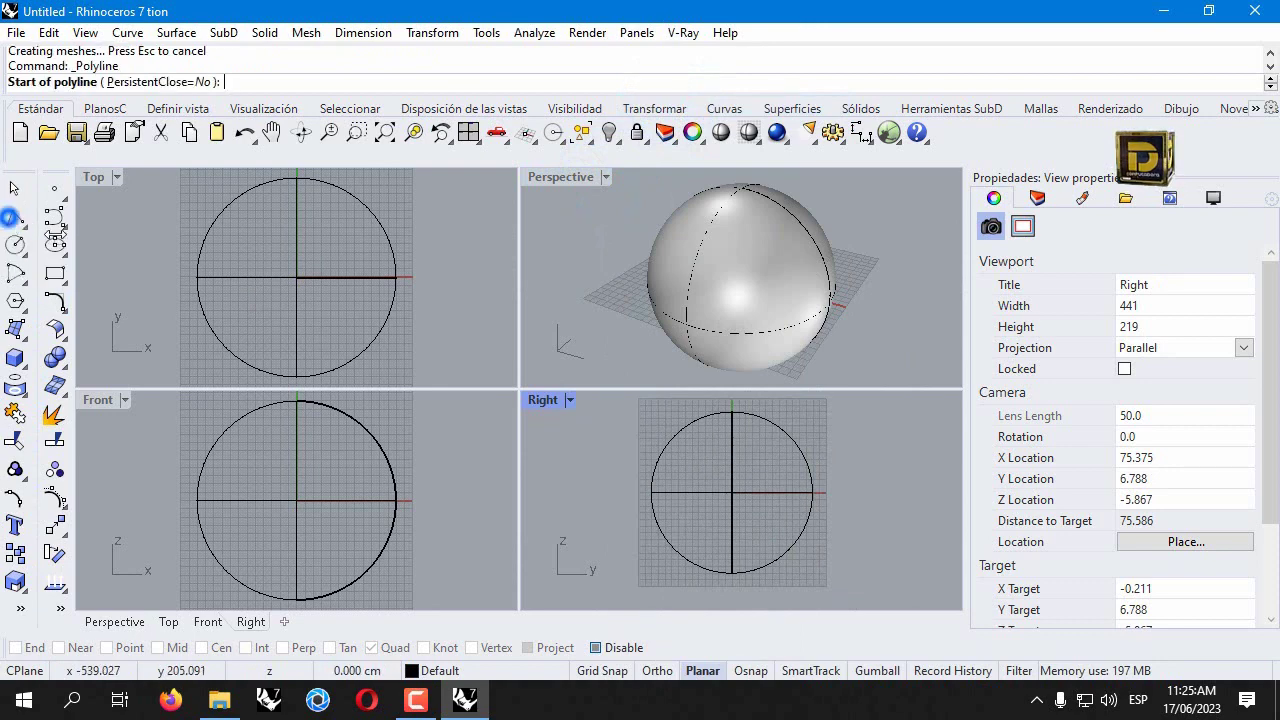
left_click(736, 402)
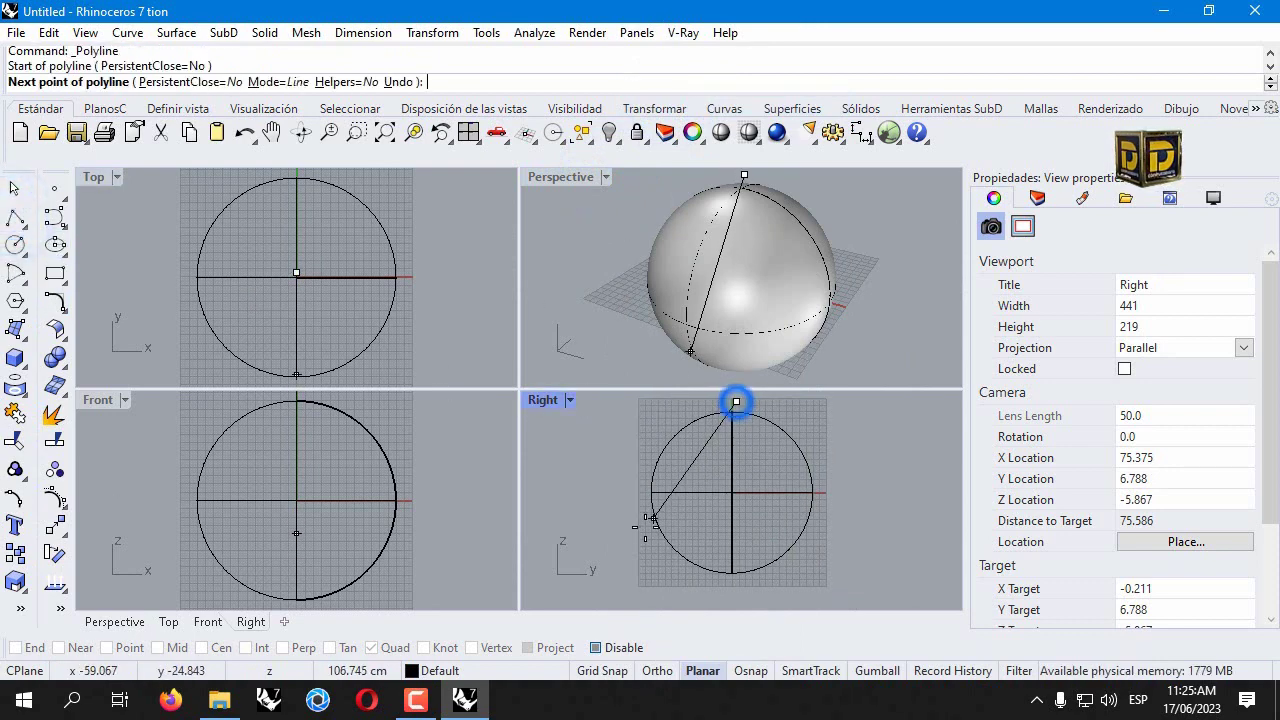
left_click(679, 583)
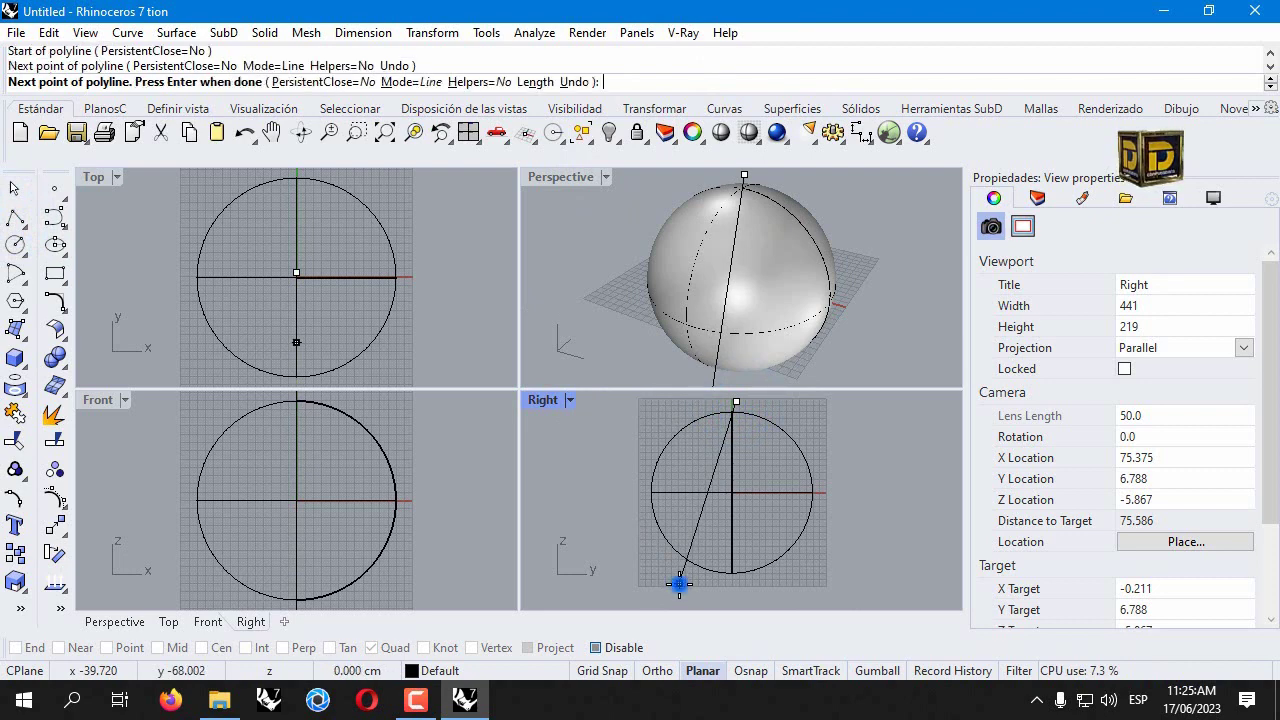
right_click(679, 584)
Rotate the slanted line slightly counterclockwise about a point near its lower end in the enlarged Right view
left_click(691, 543)
key("ctrl+m")
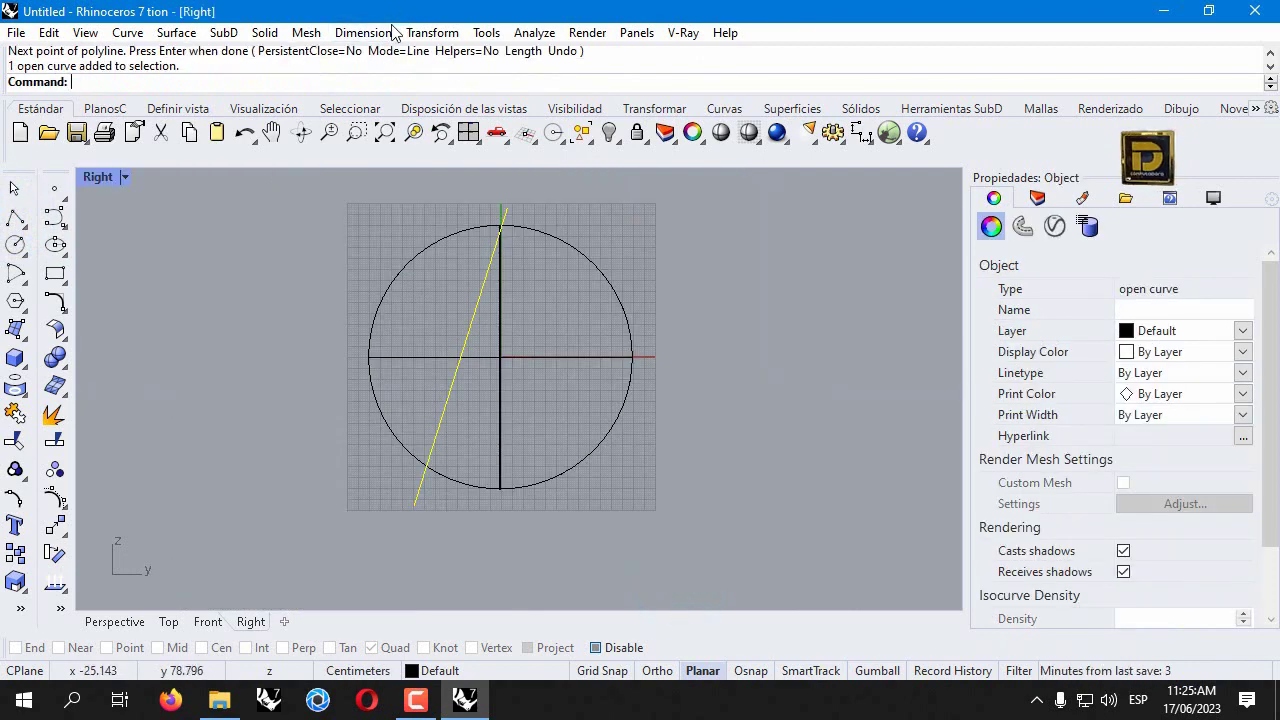
left_click(432, 32)
left_click(452, 102)
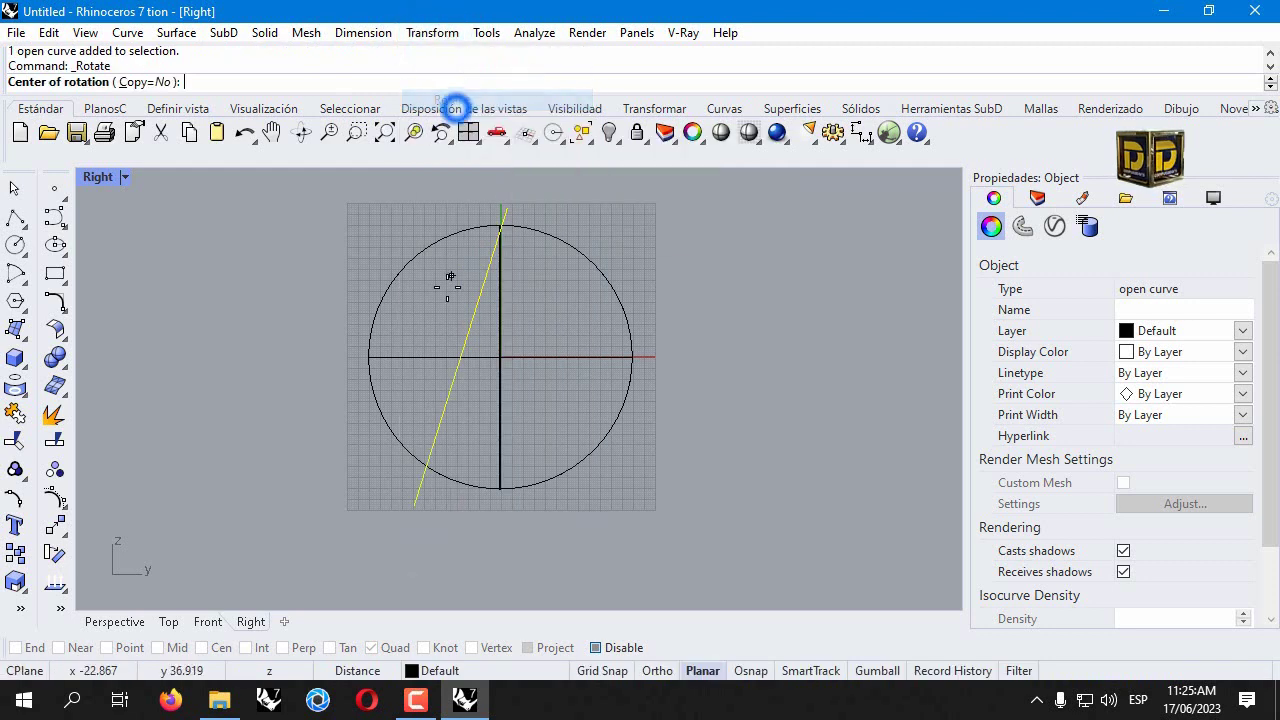
left_click(404, 542)
left_click(542, 190)
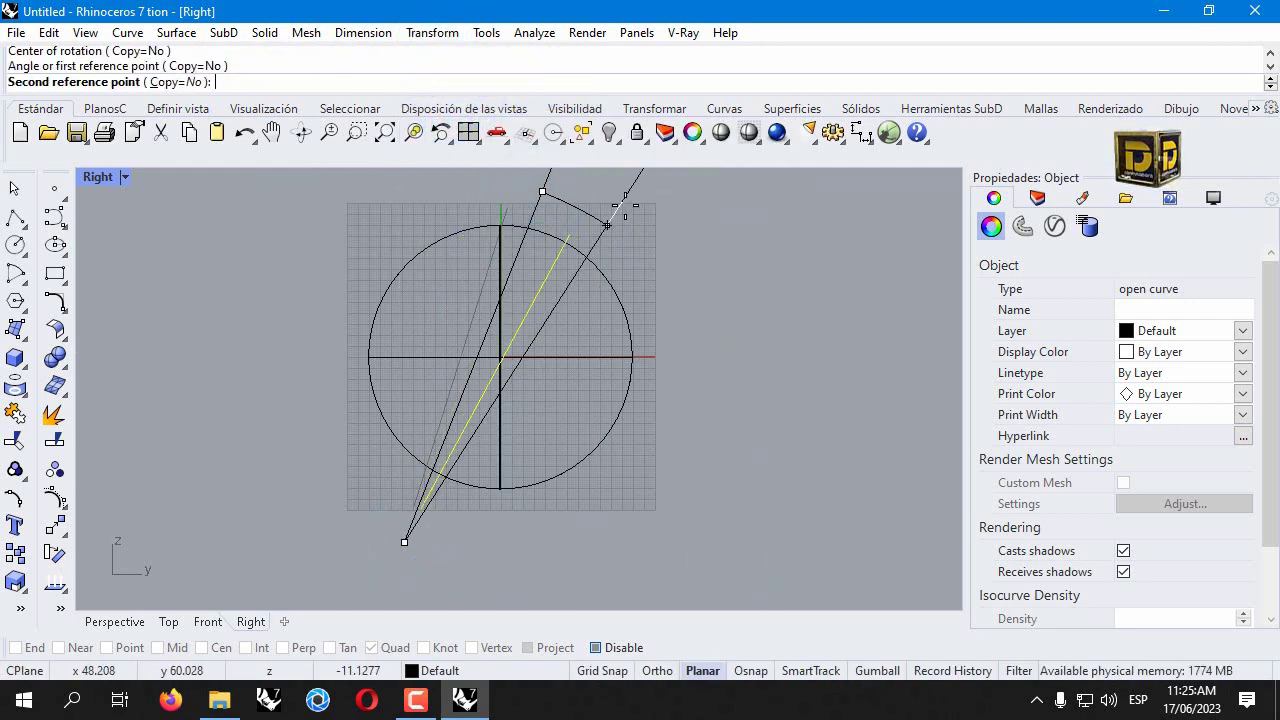
left_click(519, 195)
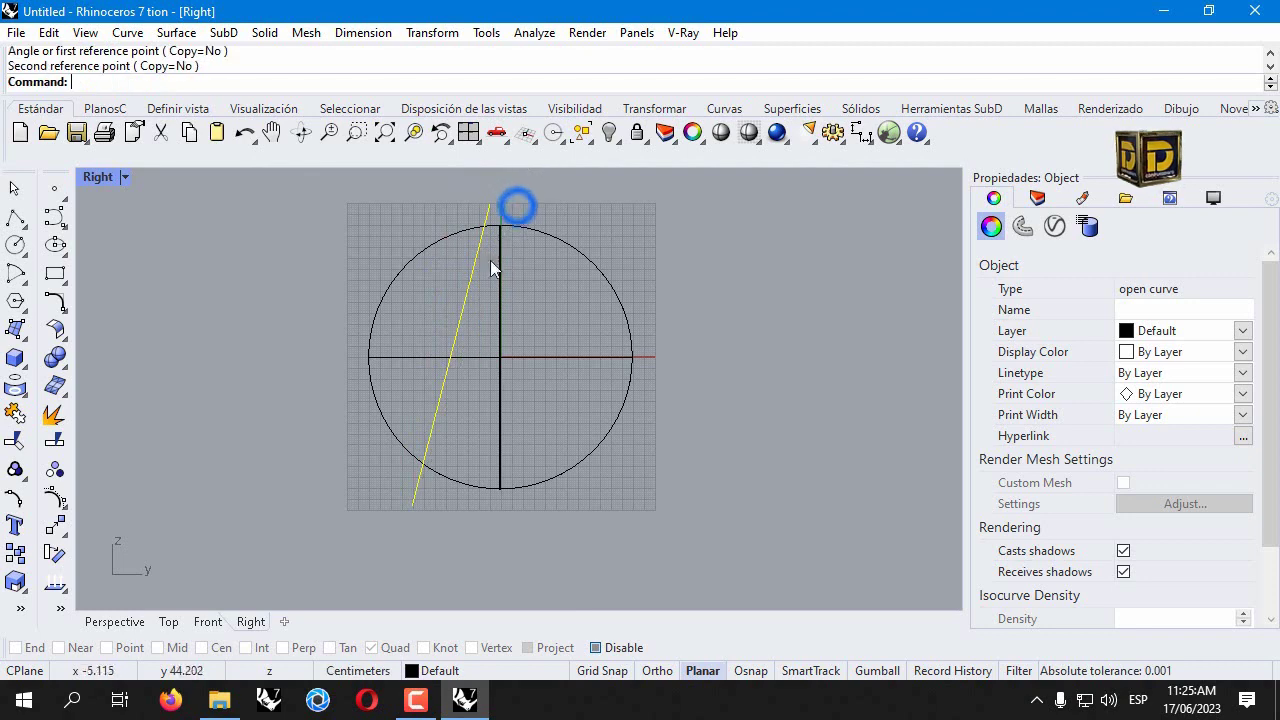
Trim off the sphere's front part with the slanted line, delete the line and return to the four-view layout
left_click(16, 416)
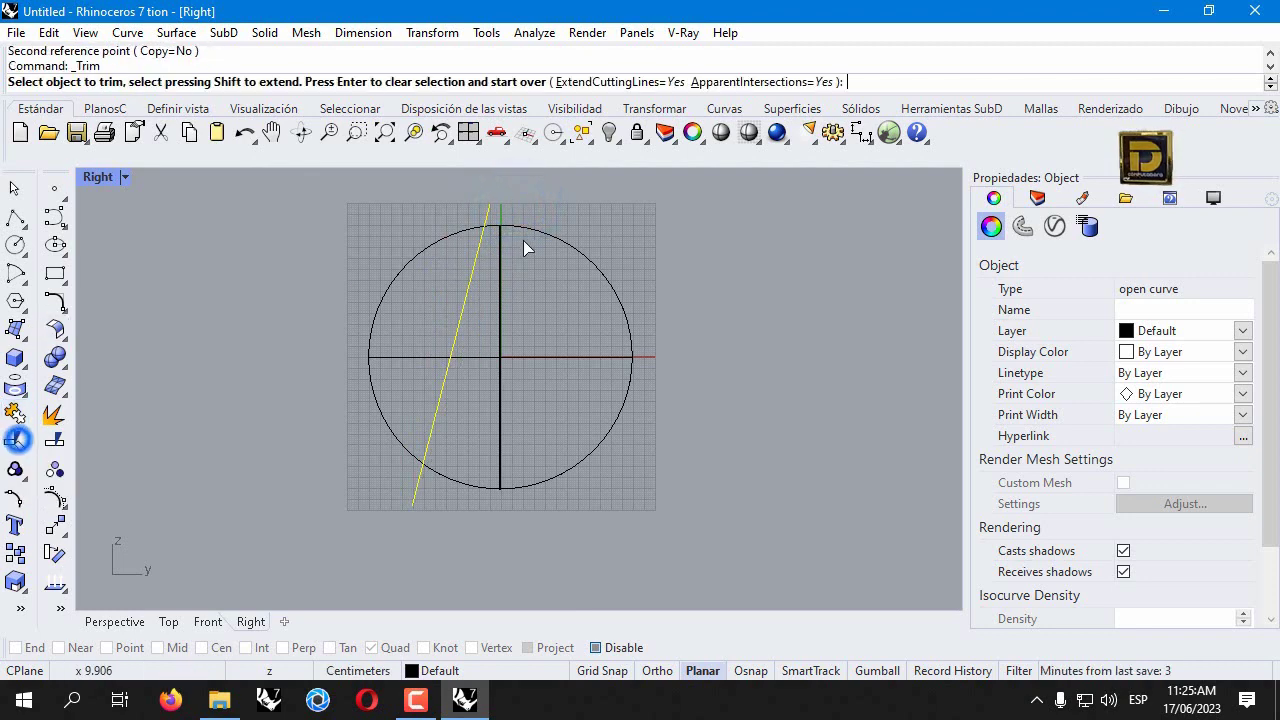
left_click(391, 289)
key("Return")
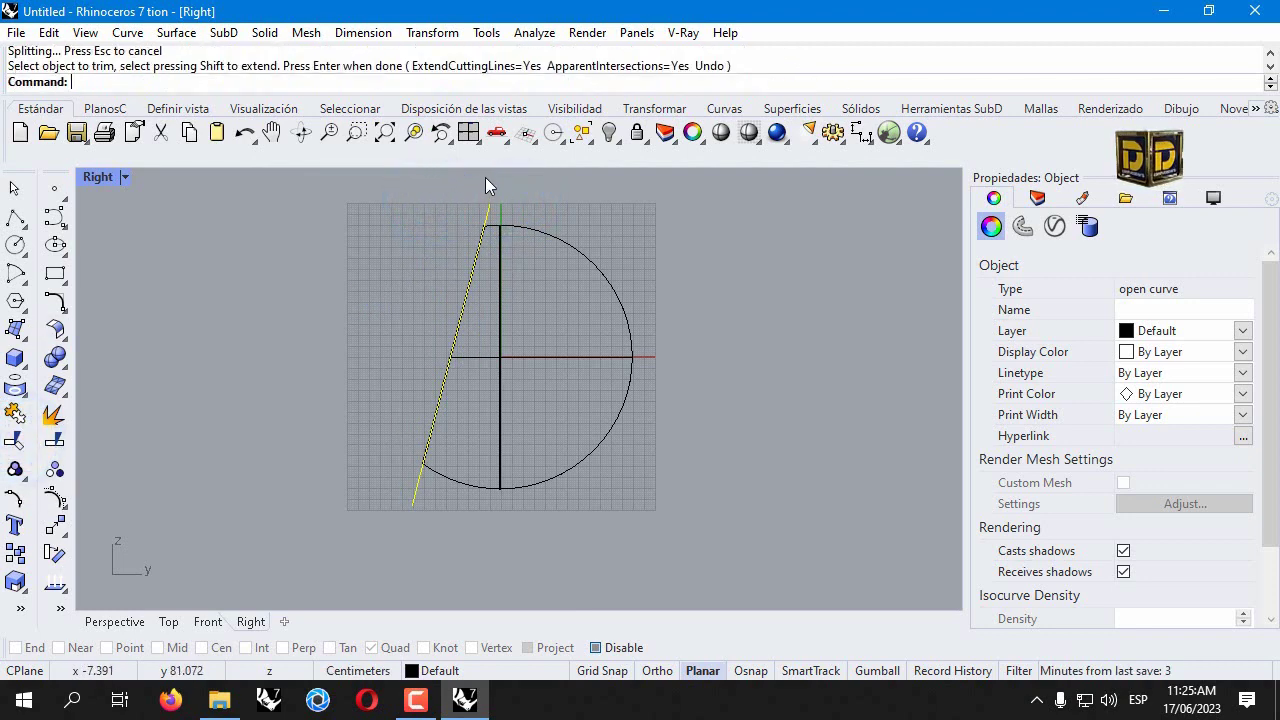
key("Delete")
double_click(113, 180)
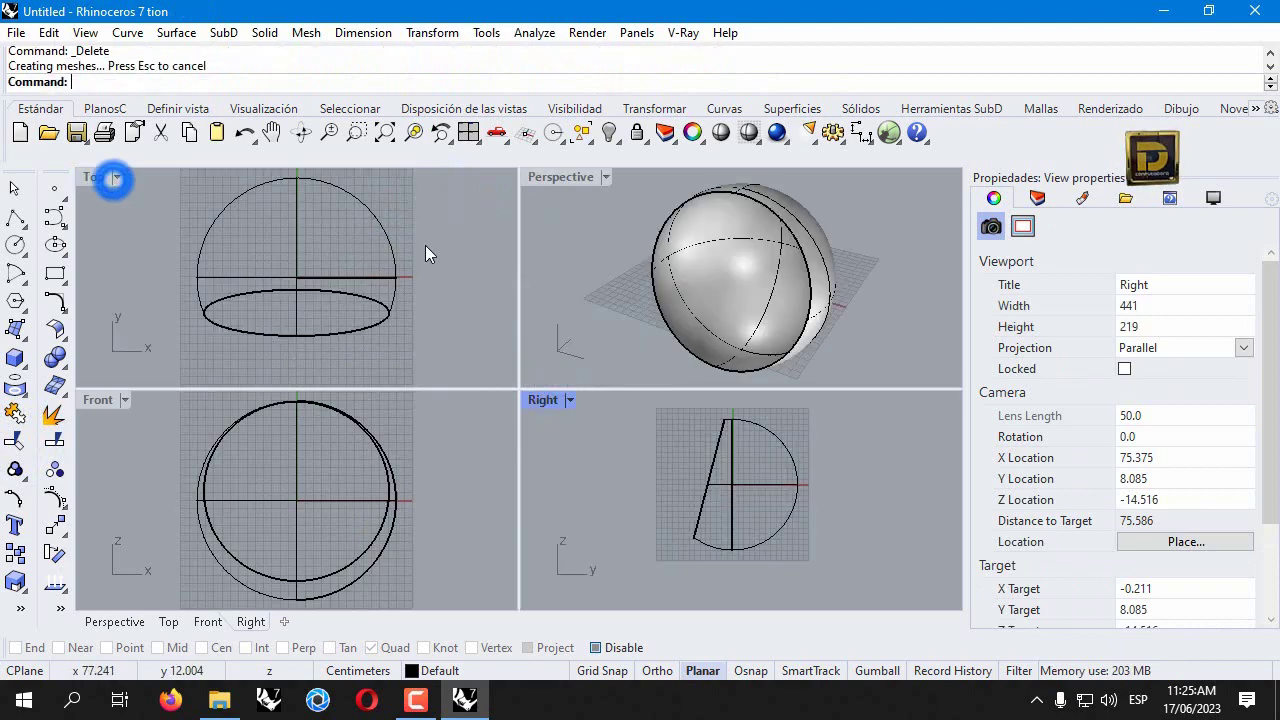
Offset the trimmed sphere surface with all directions flipped inward and Solid set to No
mouse_move(840, 275)
right_mouse_down()
mouse_move(880, 280)
mouse_move(938, 240)
mouse_move(628, 240)
right_mouse_up()
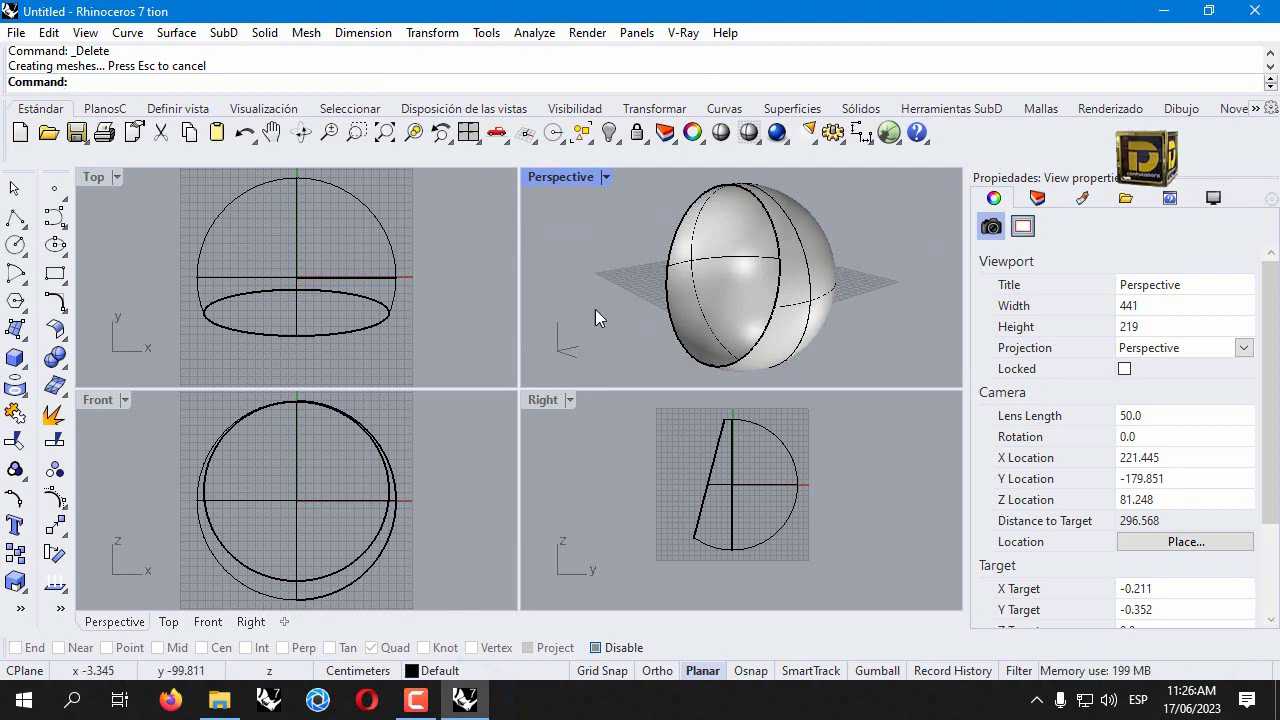
right_click_drag(595, 309, 778, 297)
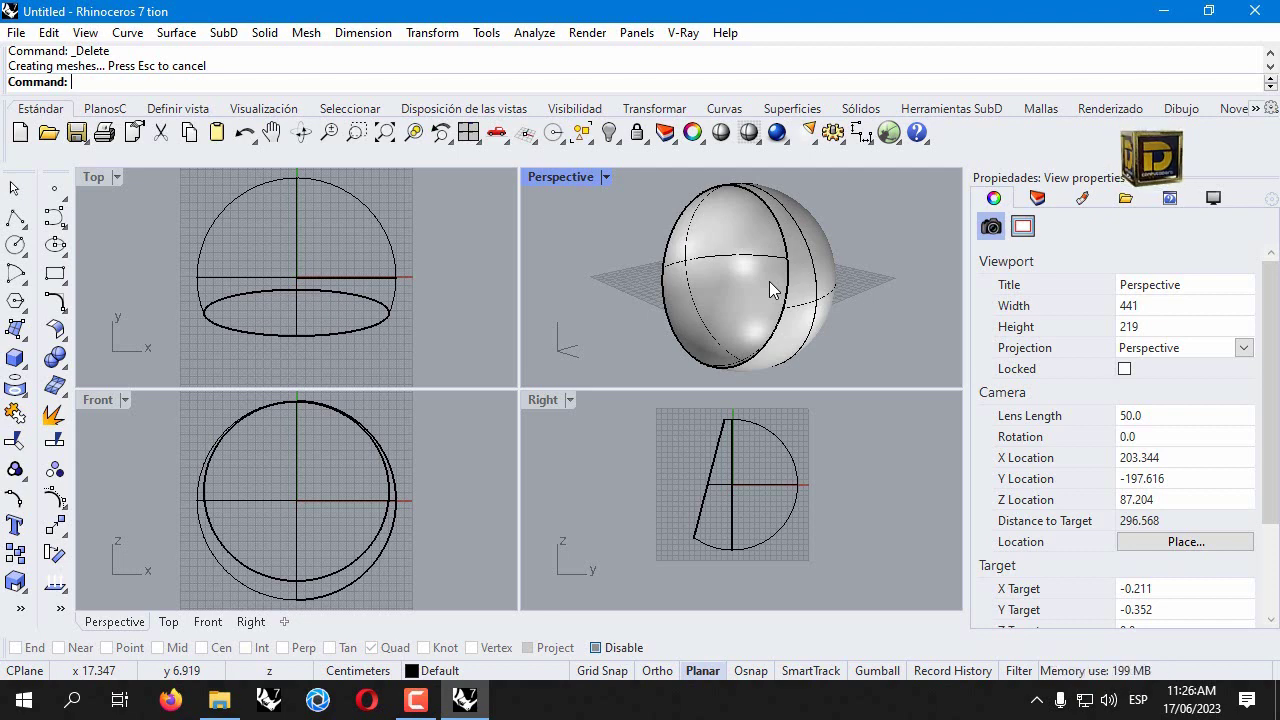
left_click(738, 260)
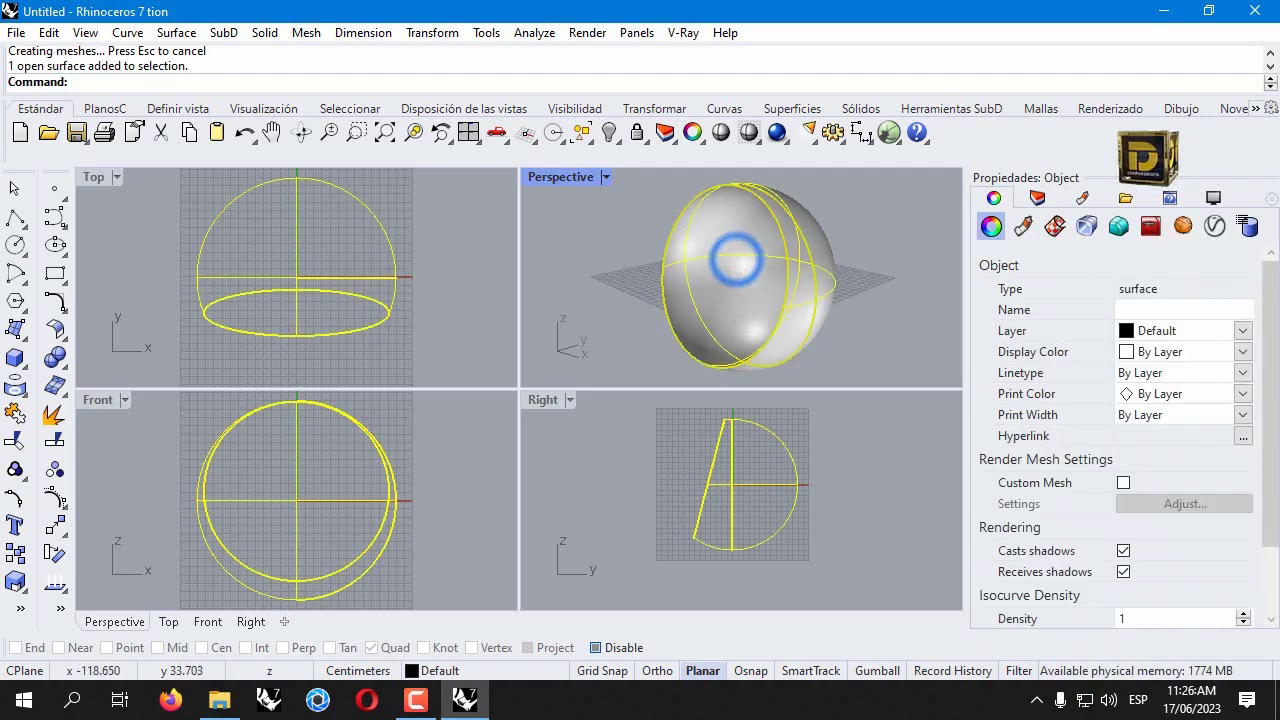
left_click(57, 334)
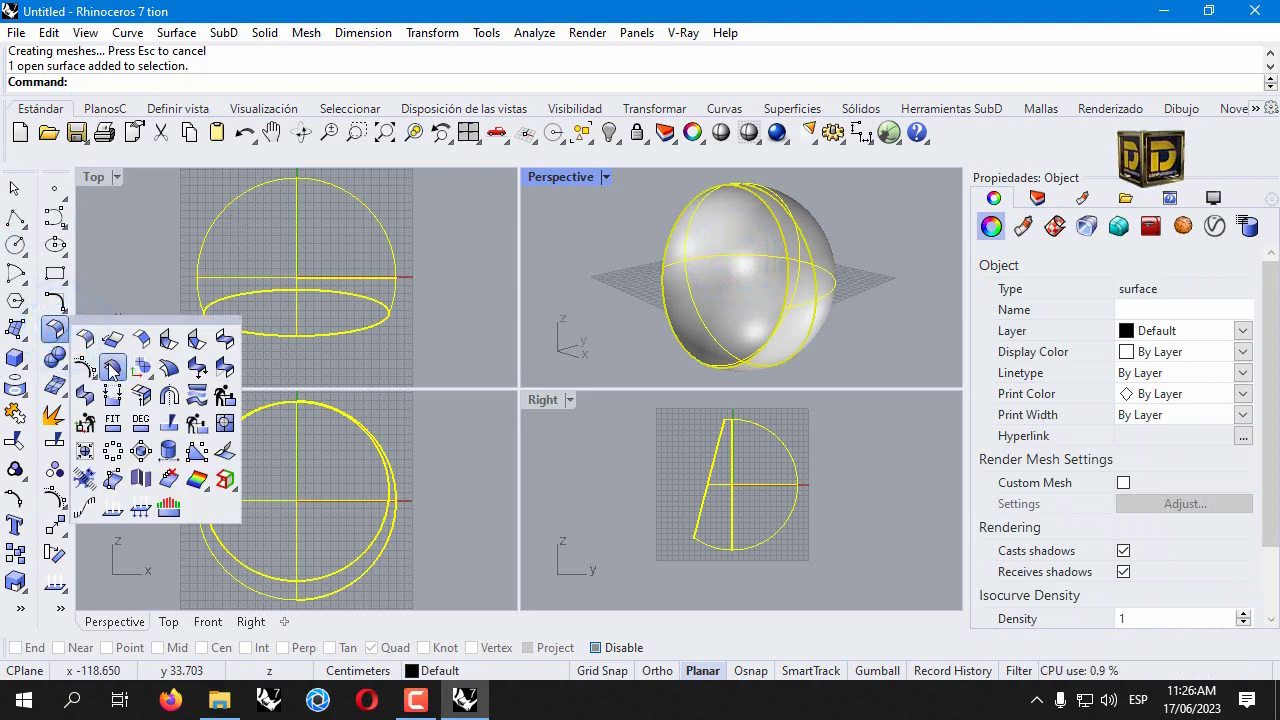
left_click(108, 364)
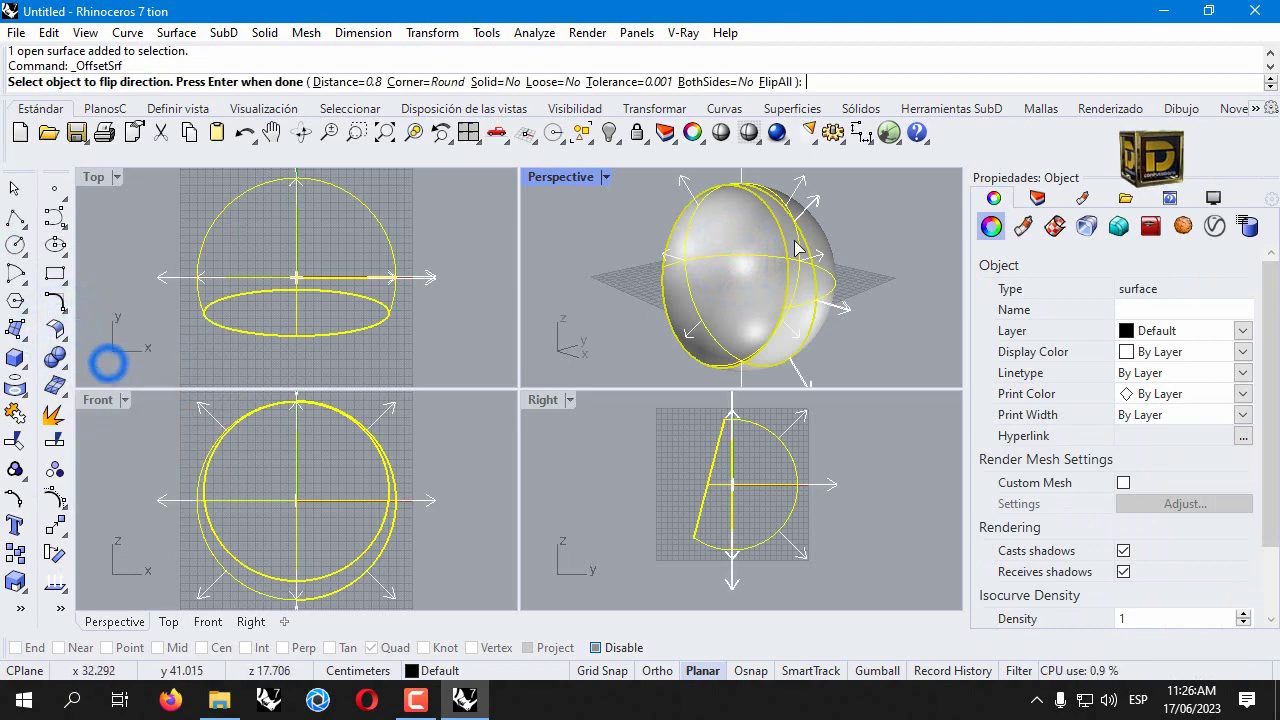
left_click(776, 83)
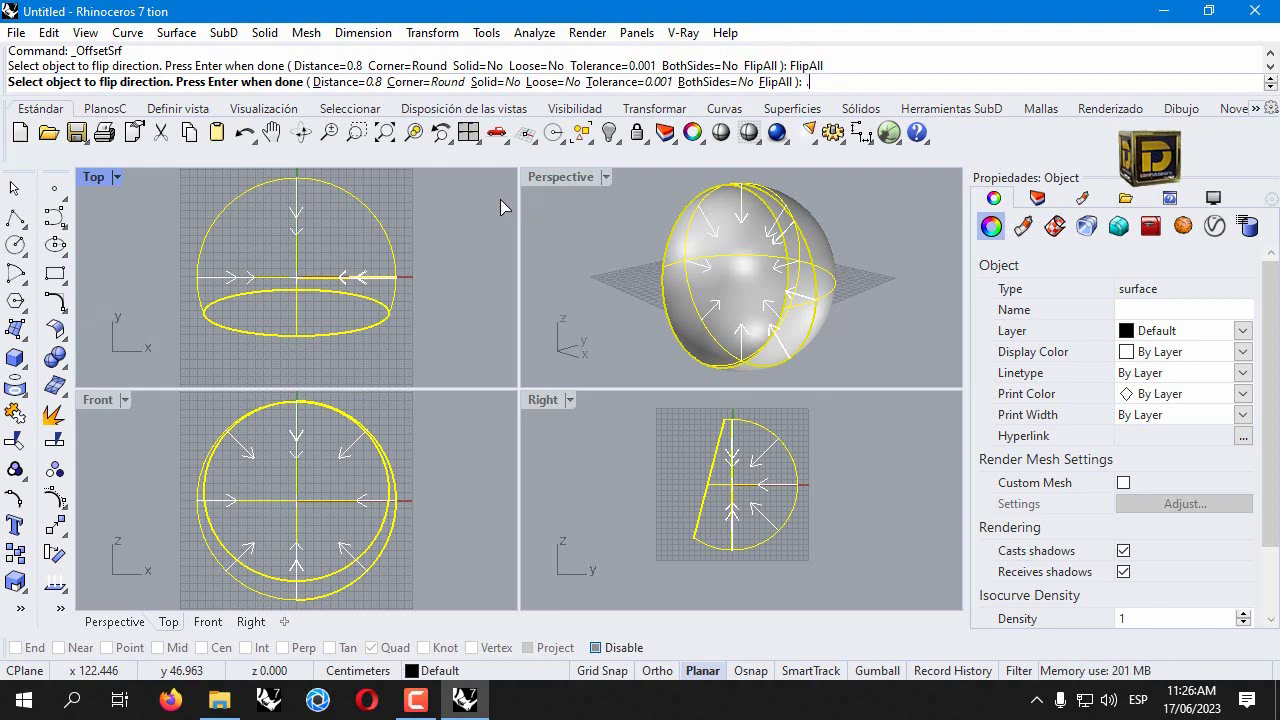
Undo the last cut of the surface
key("ctrl+z")
scroll(718, 212, "up", 5)
scroll(746, 274, "down", 5)
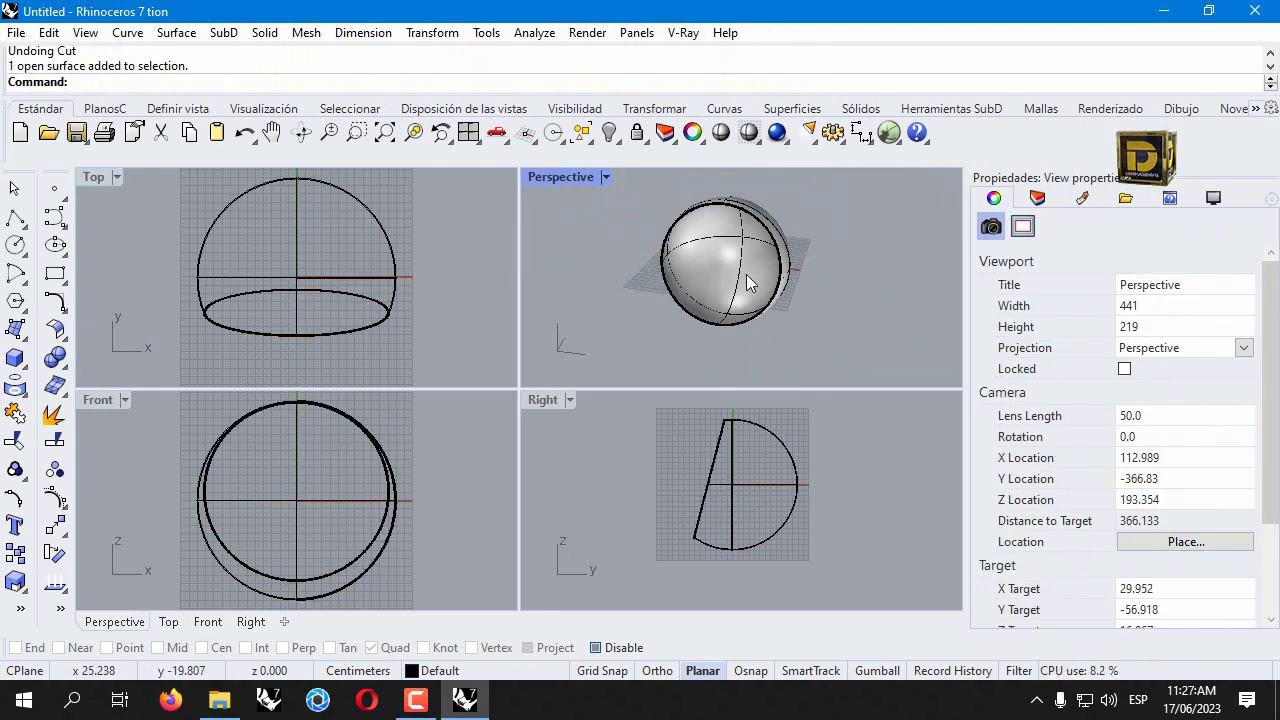
Try to offset the inner shell surface inward by 3 cm as a solid, deleting the input surface
right_click_drag(746, 274, 714, 258)
left_click(711, 257)
left_click(52, 330)
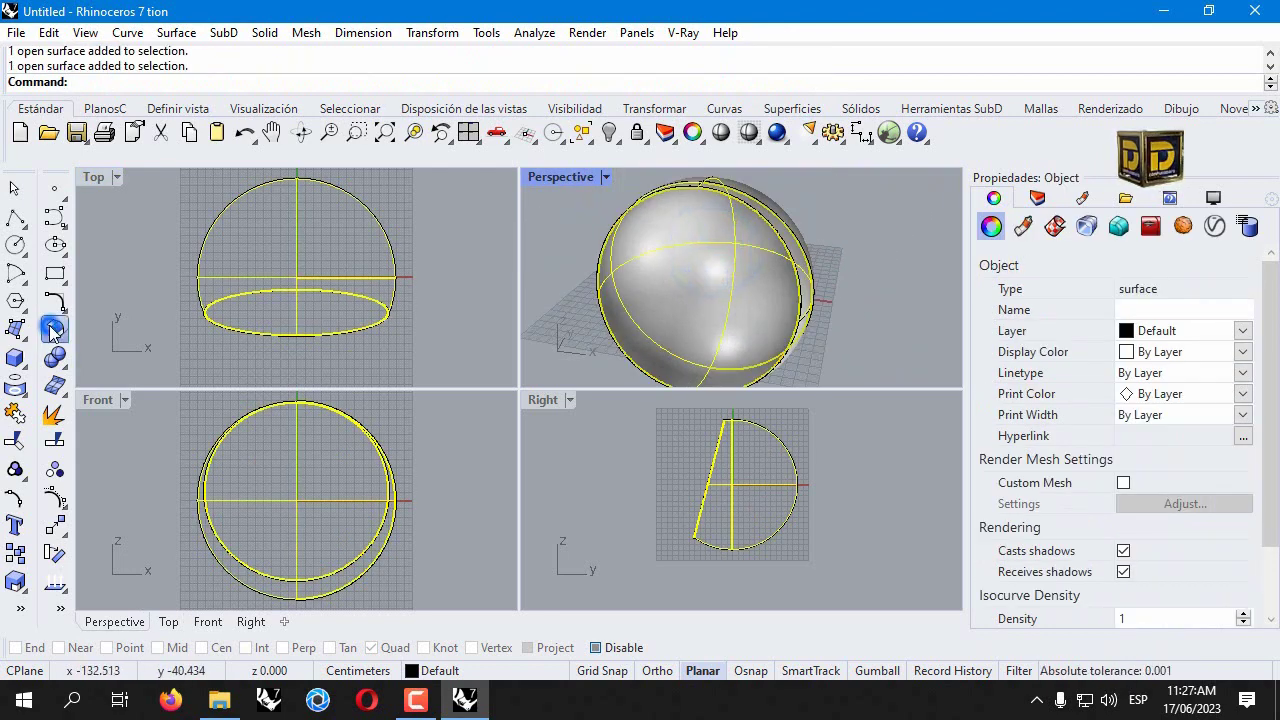
left_click(110, 367)
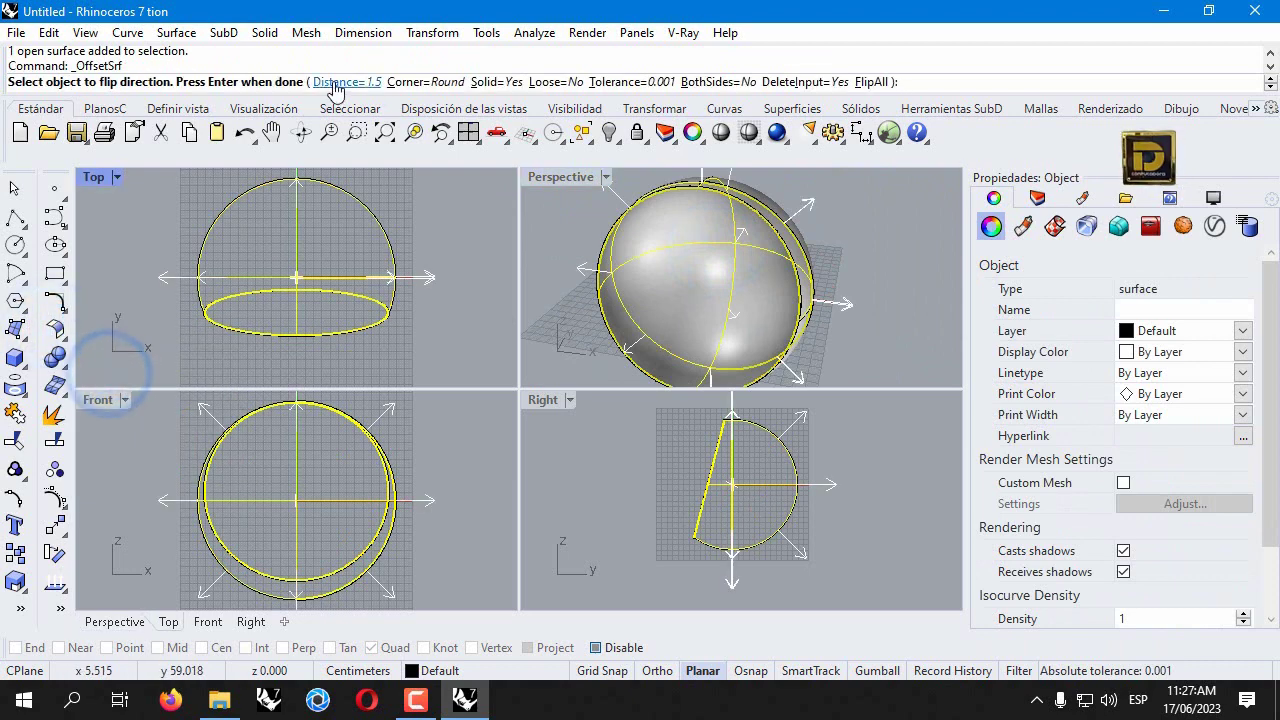
left_click(870, 82)
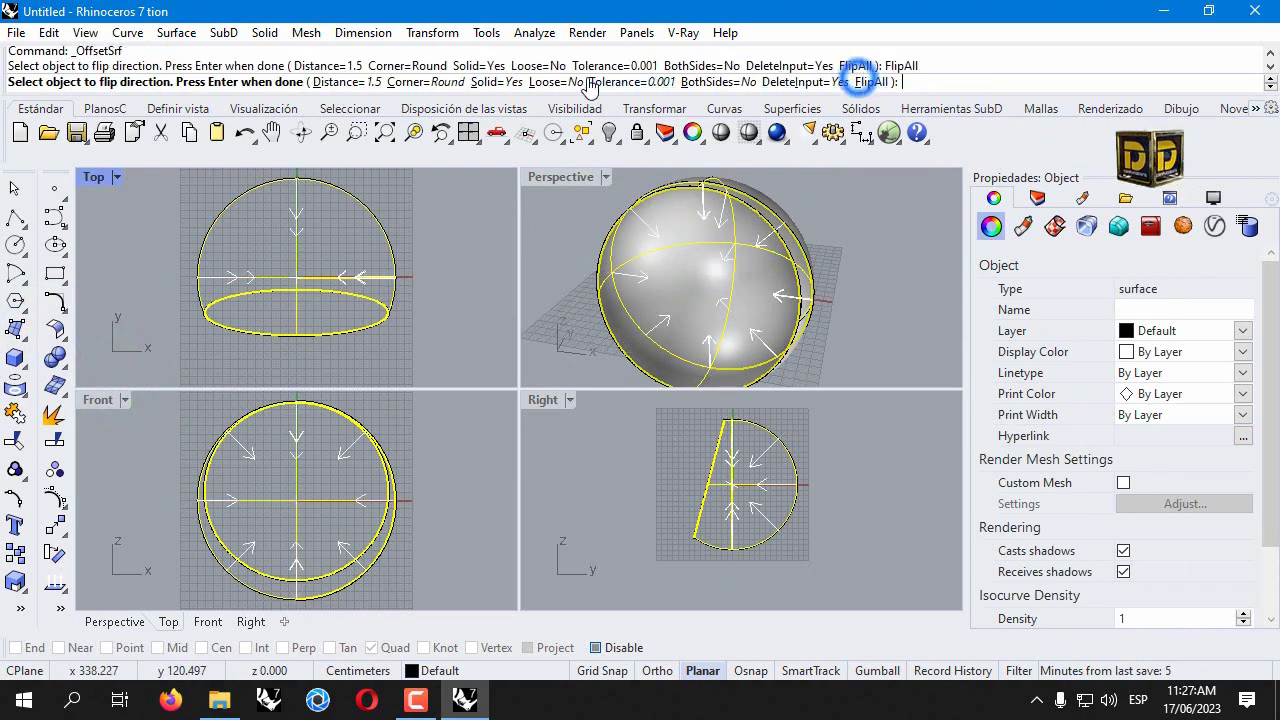
left_click(346, 82)
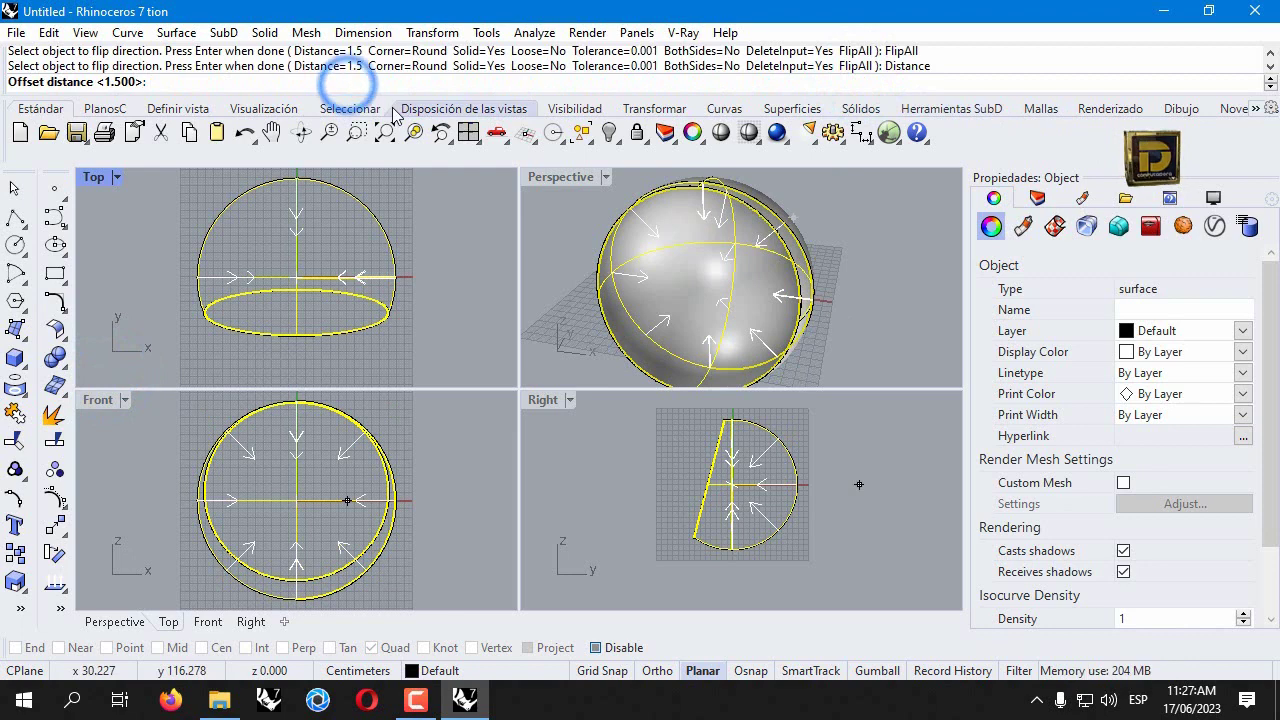
type("3")
key("Return")
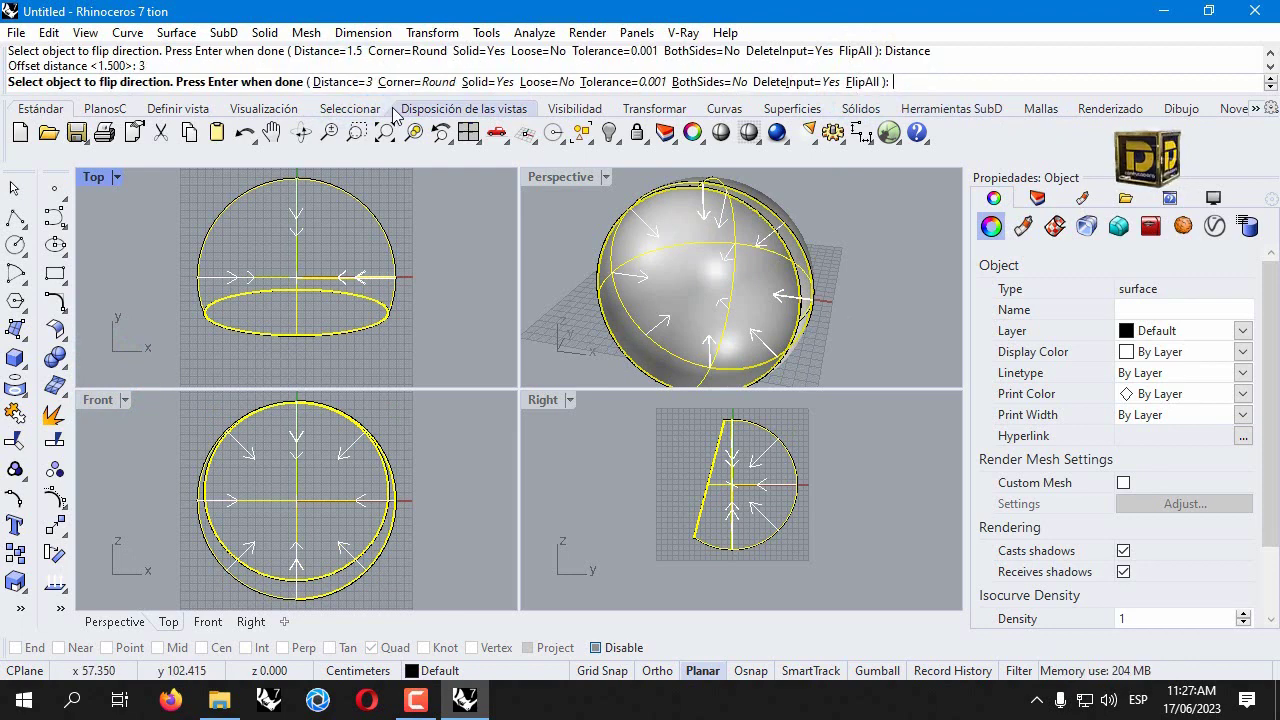
key("Return")
Inspect the rim of the thickened inner shell and undo the last surface offset
left_click(840, 221)
scroll(760, 245, "up", 5)
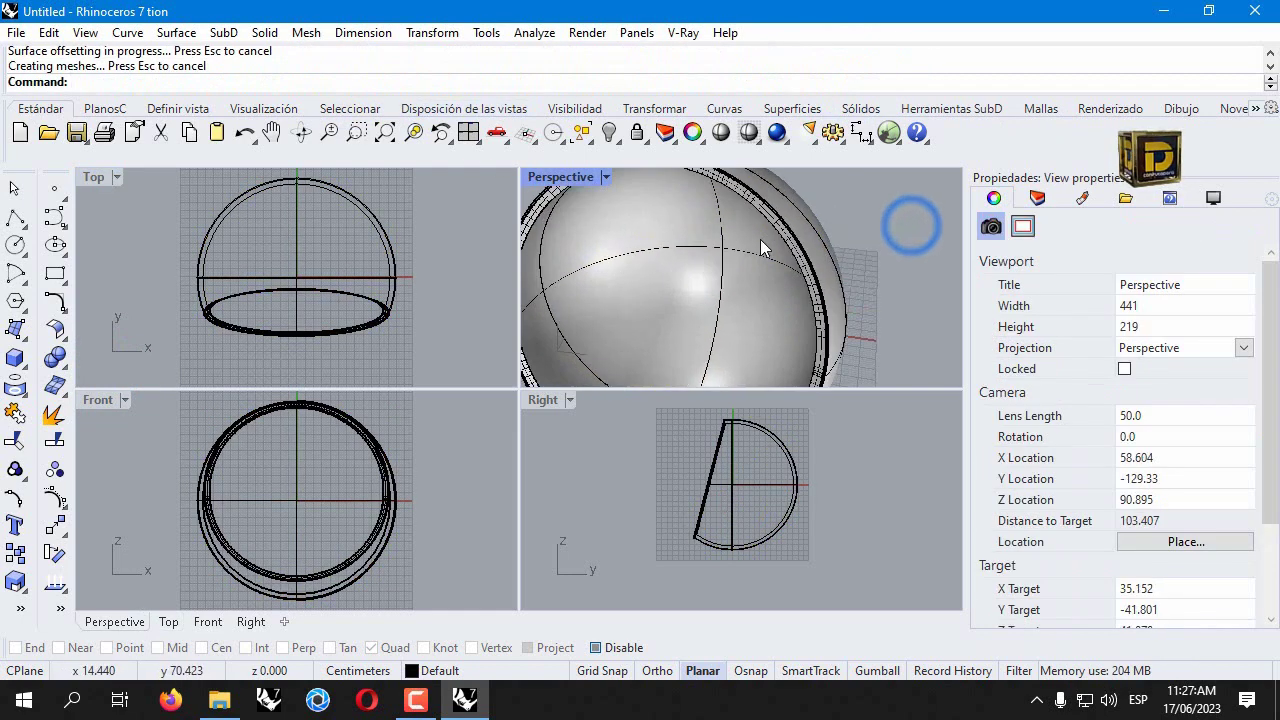
right_click_drag(760, 240, 774, 242)
key("ctrl+z")
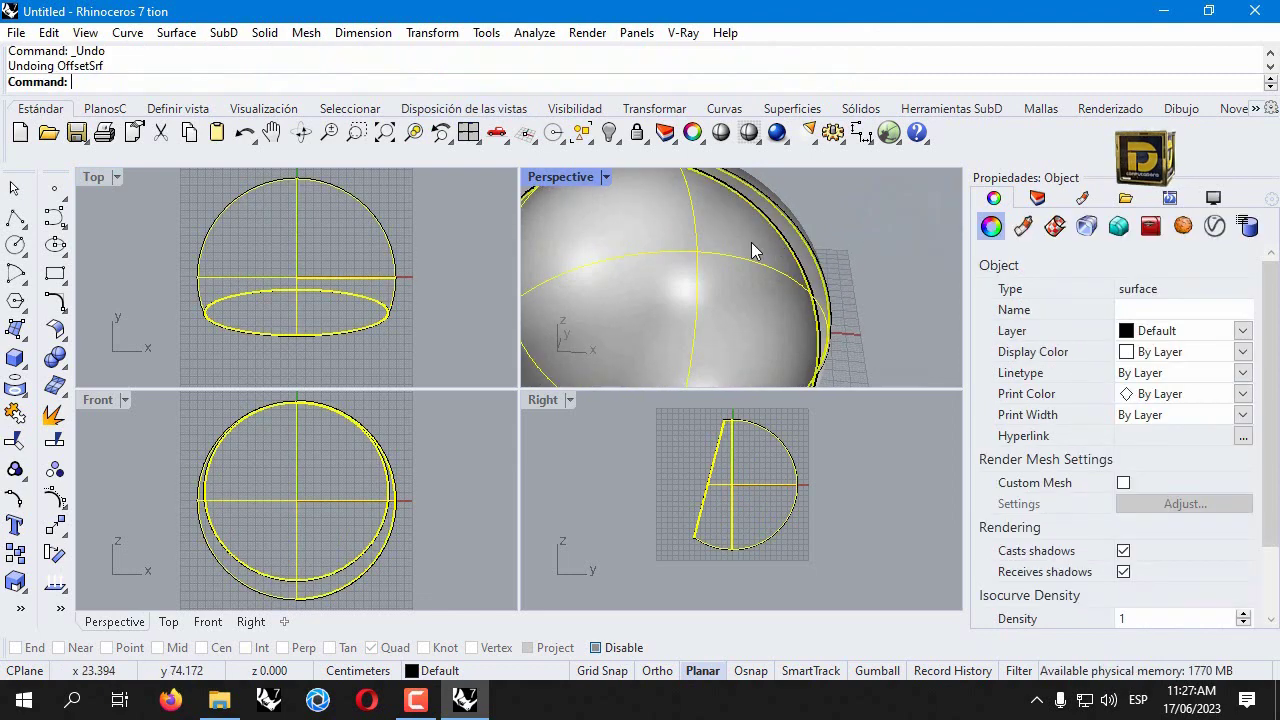
Offset the inner shell surface 5 cm inward as a solid, with all directions flipped and the input surface deleted
key("Return")
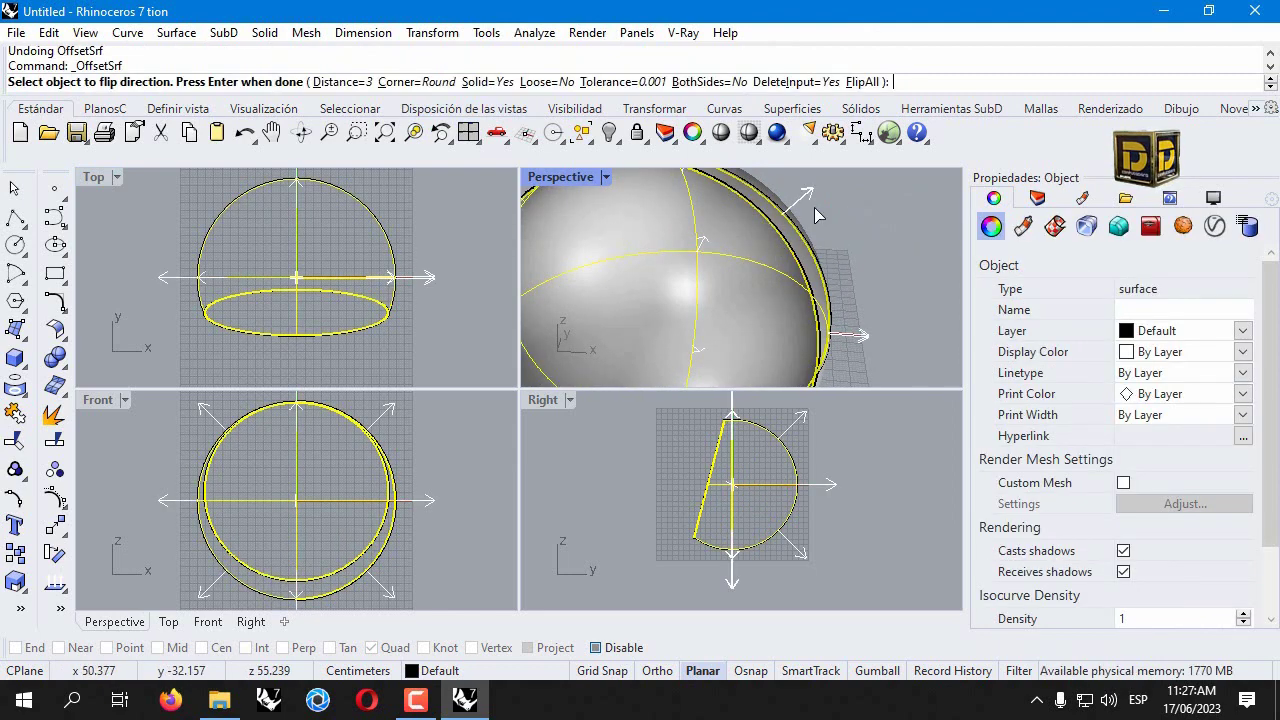
left_click(862, 82)
left_click(340, 81)
type("5")
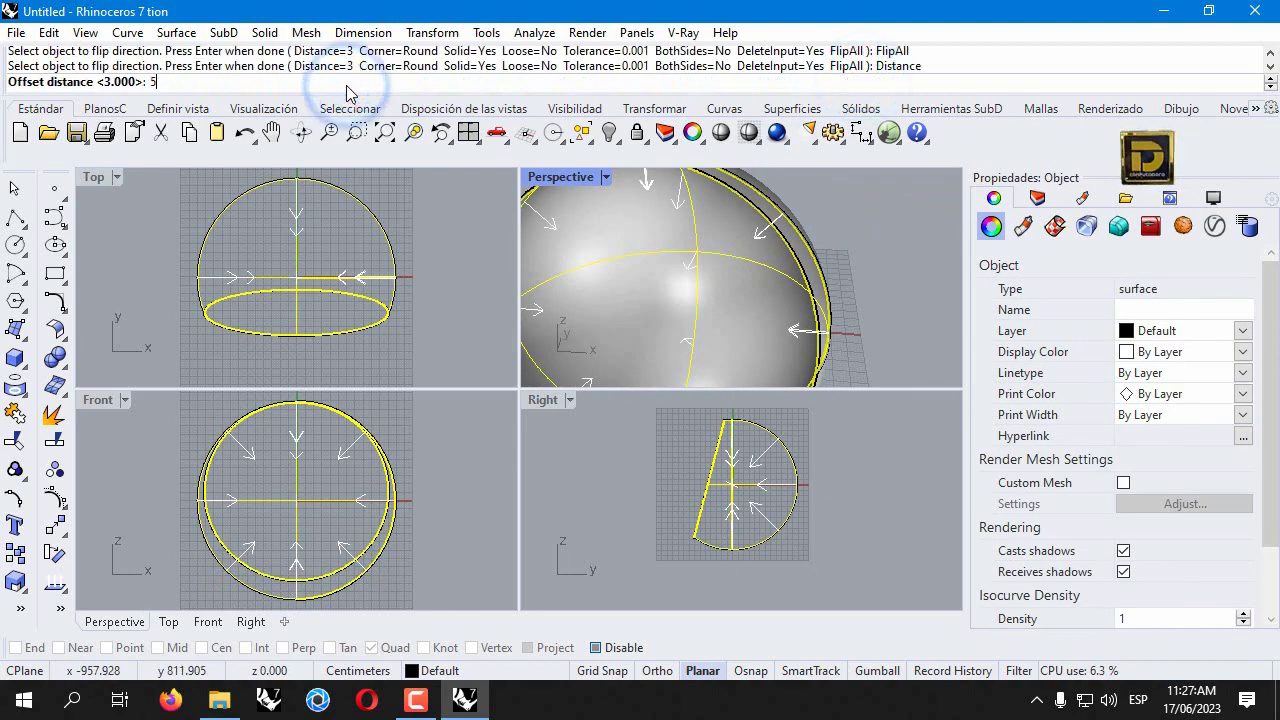
key("Return")
scroll(863, 229, "down", 4)
right_click(863, 229)
Create the layer Layer 01 with a blue colour and move the thickened inner shell onto it
left_click(765, 255)
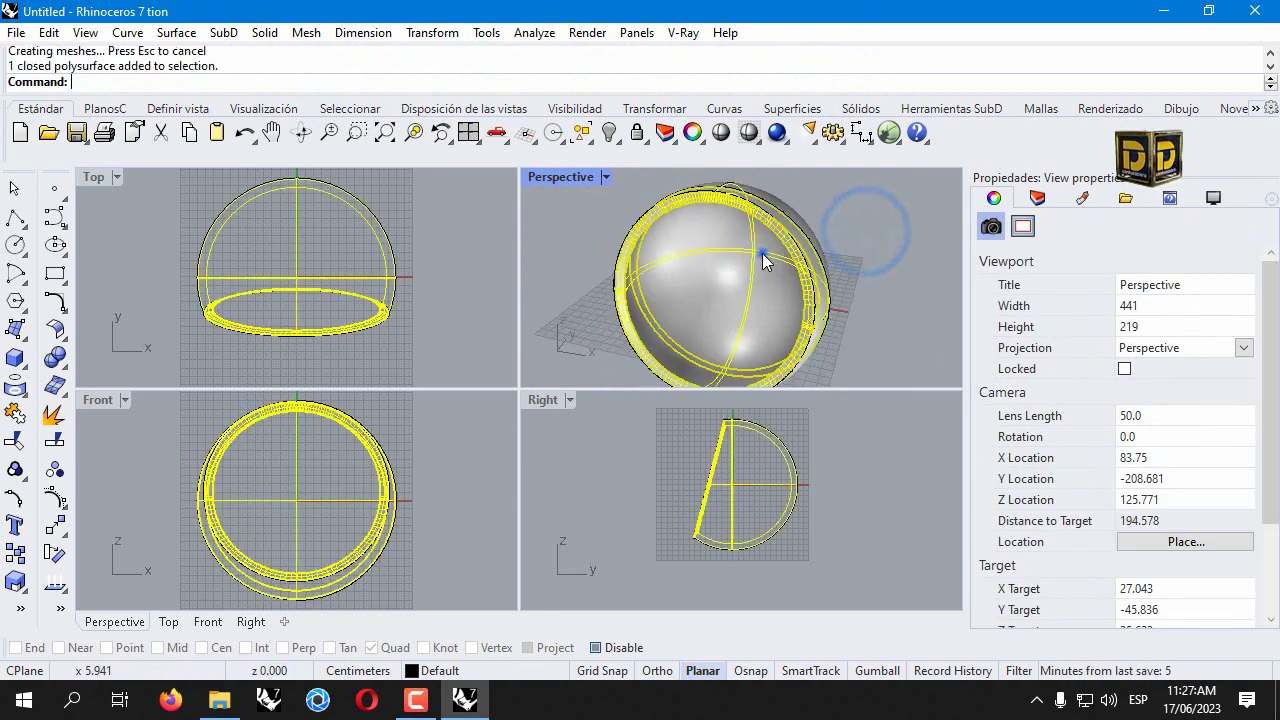
left_click(1037, 197)
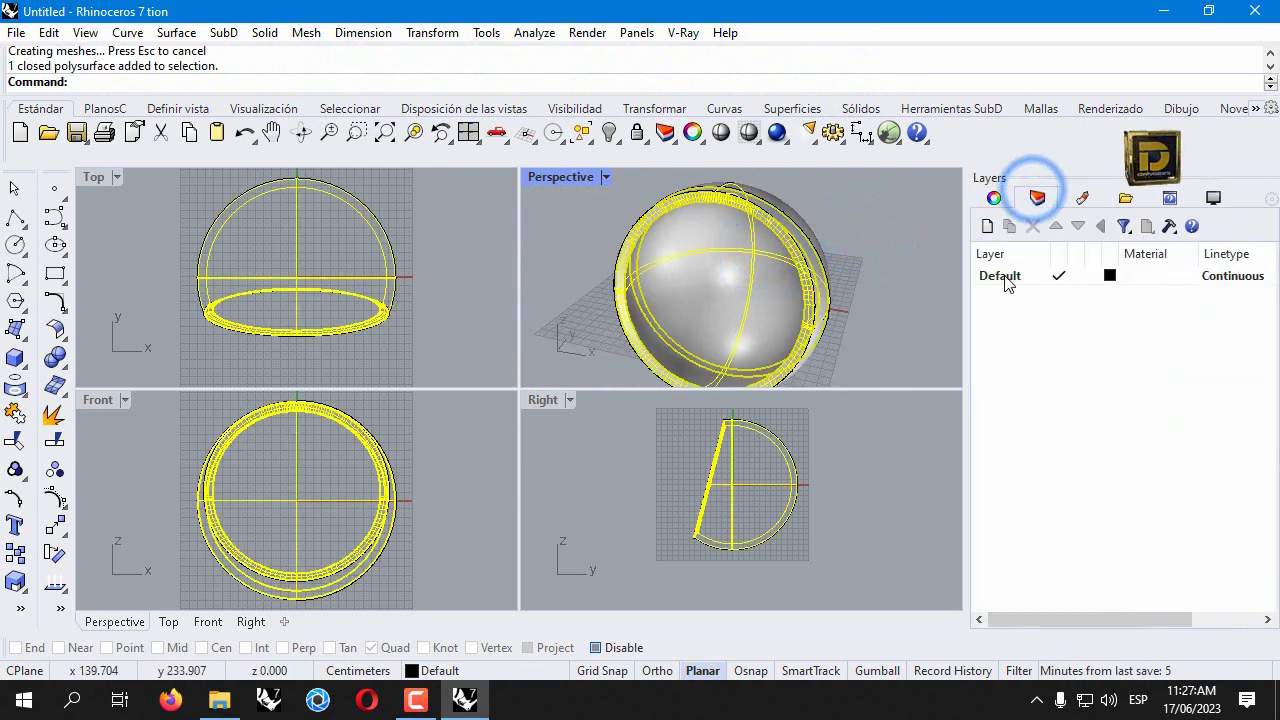
left_click(987, 226)
left_click(1107, 294)
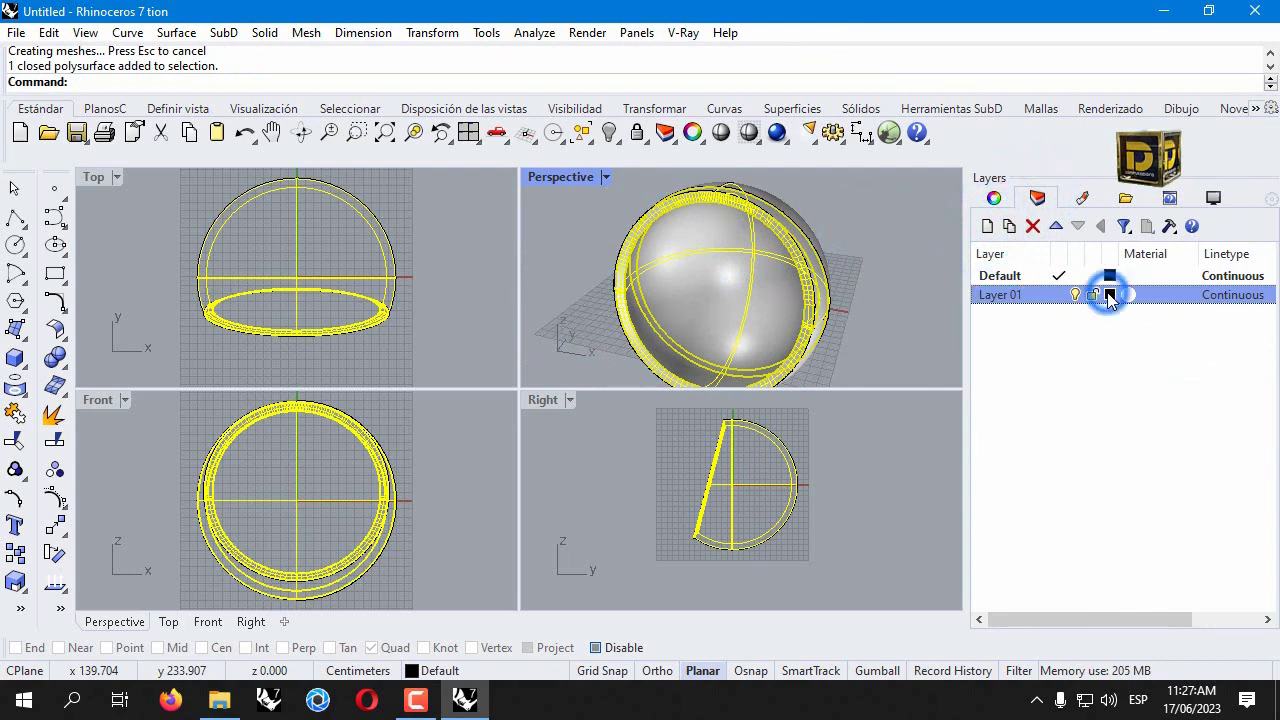
right_click(988, 306)
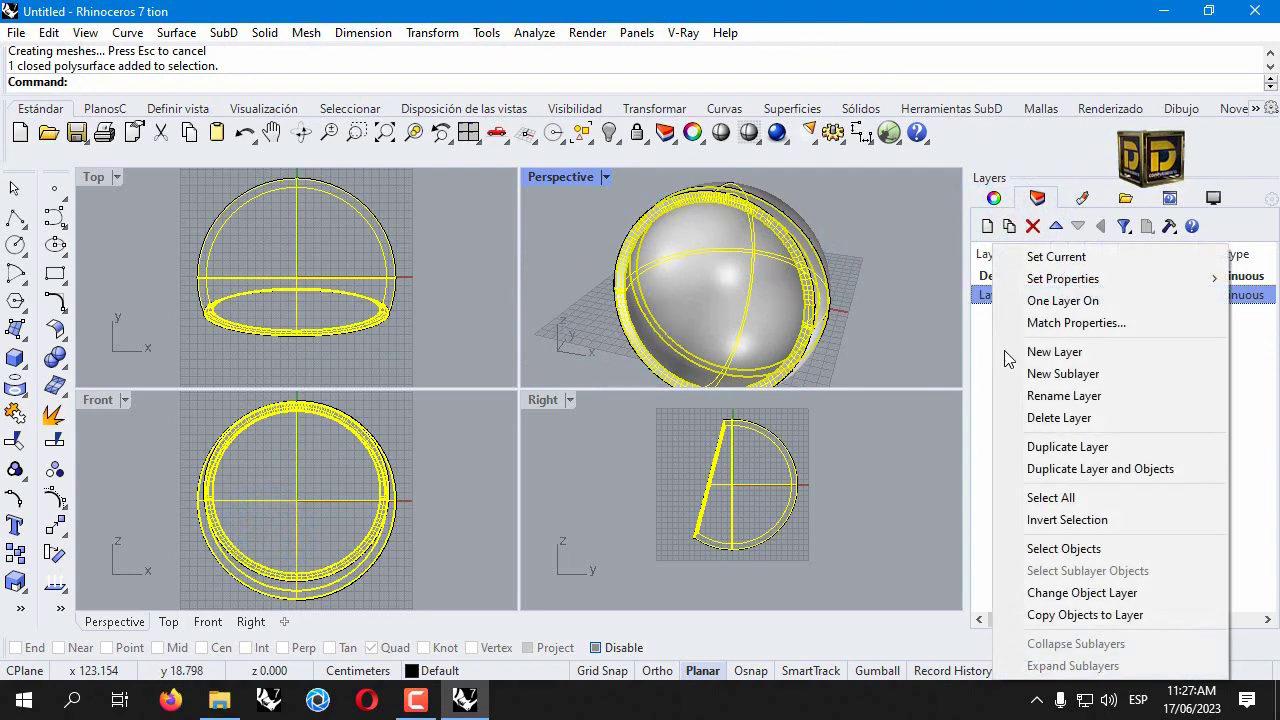
left_click(1047, 588)
left_click(912, 309)
Offset the outer sphere surface 0.6 cm inward as a solid, with all directions flipped and the input surface deleted
scroll(780, 265, "up", 5)
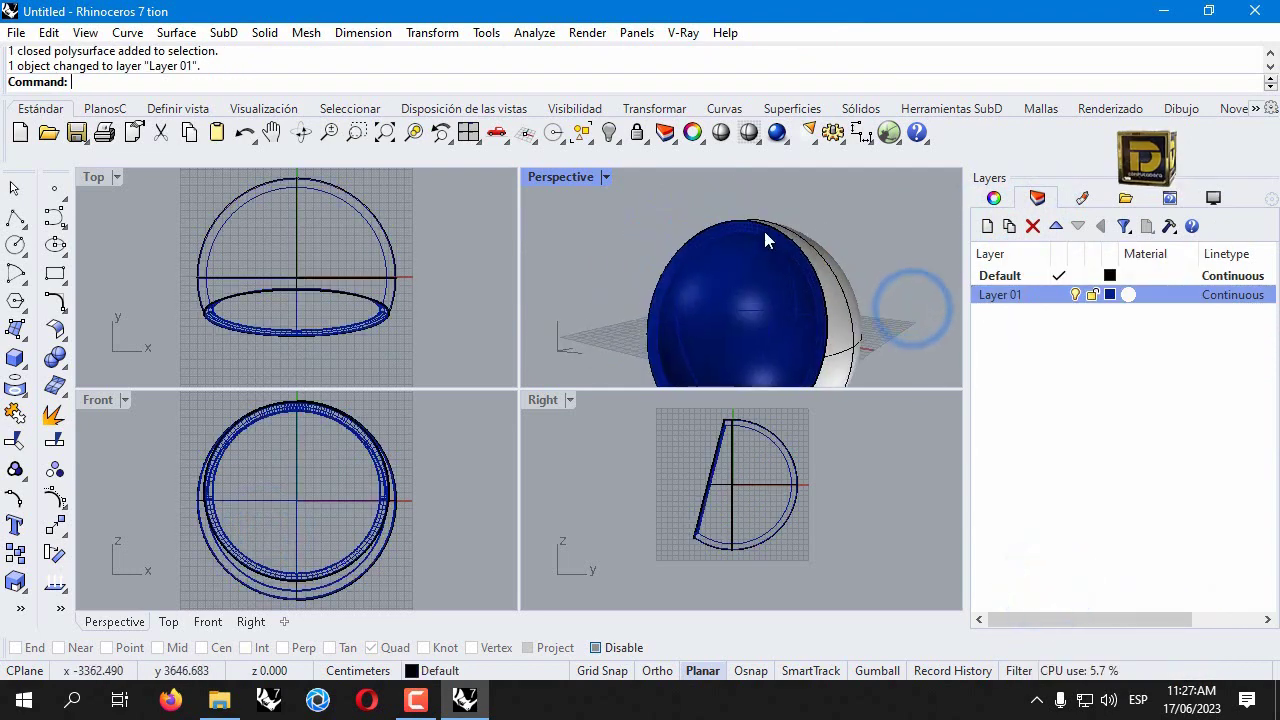
double_click(578, 181)
scroll(614, 331, "up", 10)
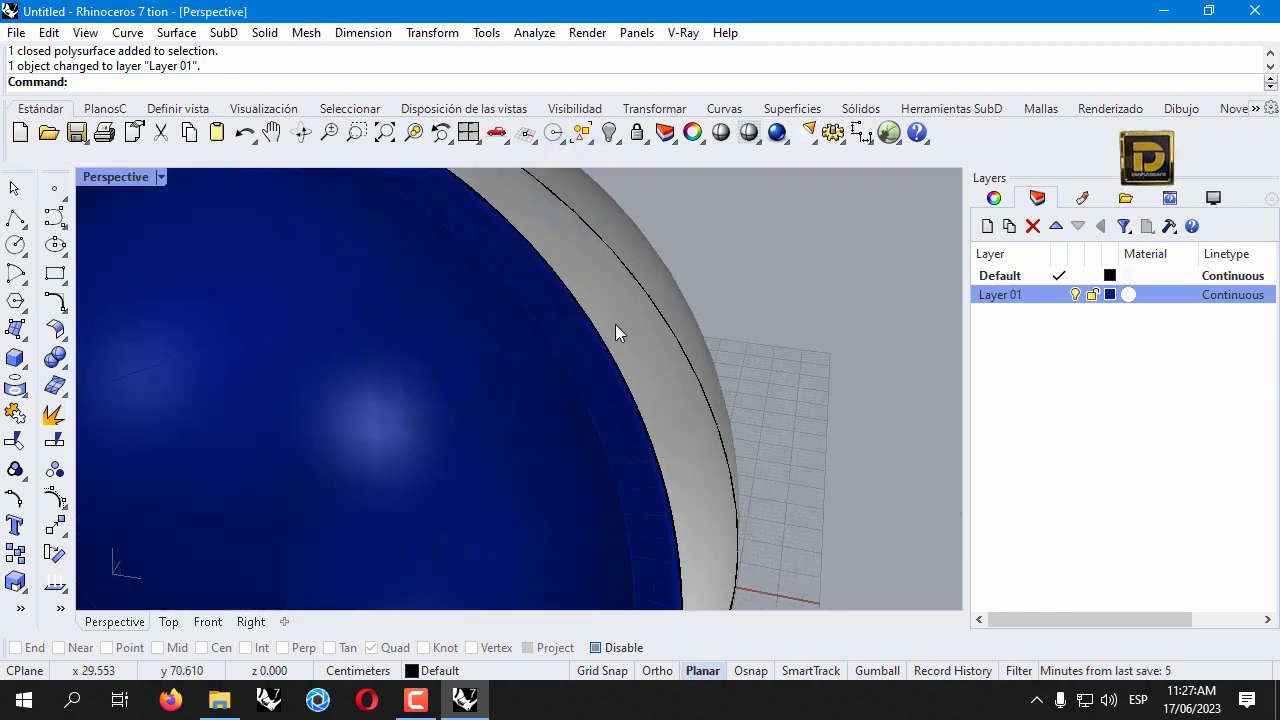
scroll(594, 338, "up", 3)
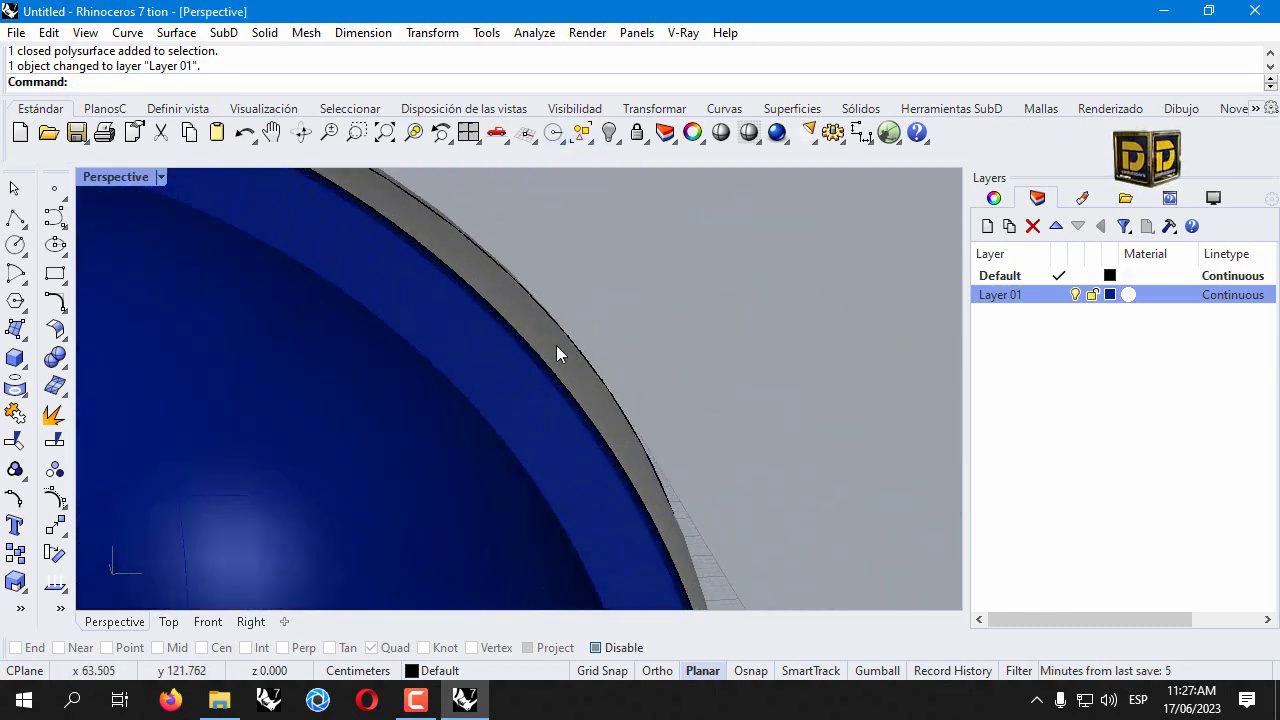
left_click(551, 345)
left_click(55, 329)
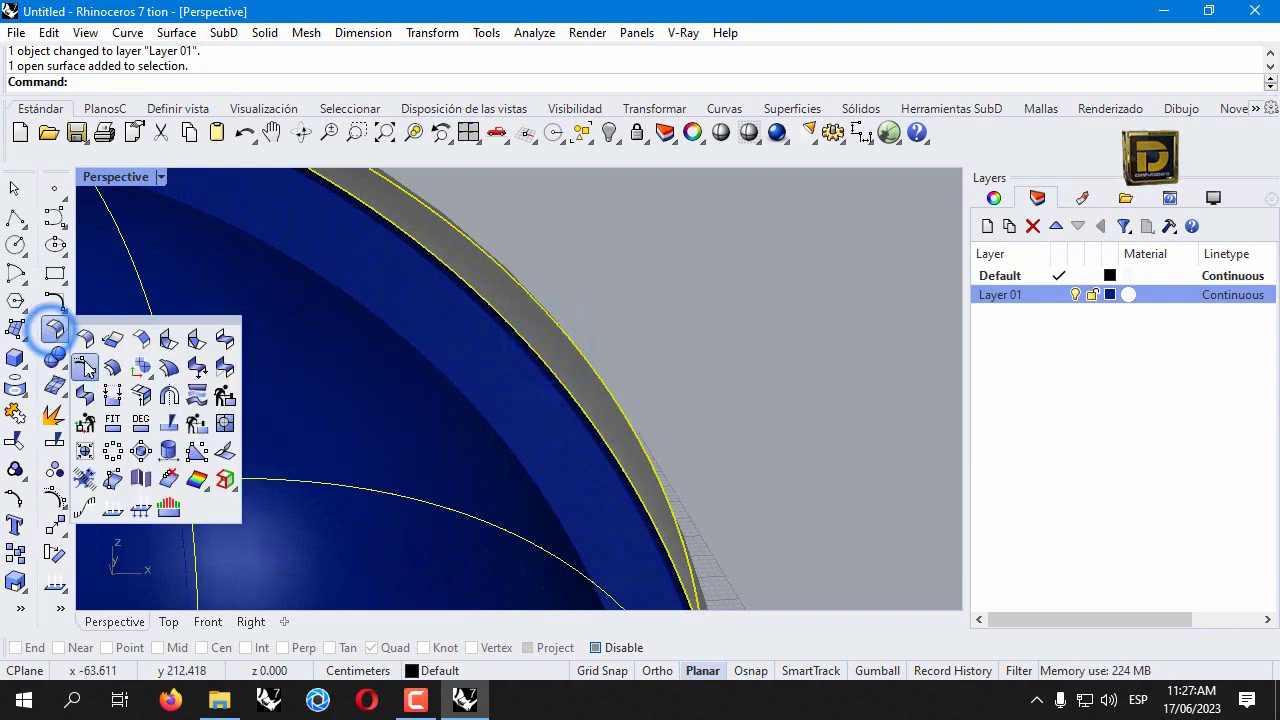
left_click(107, 371)
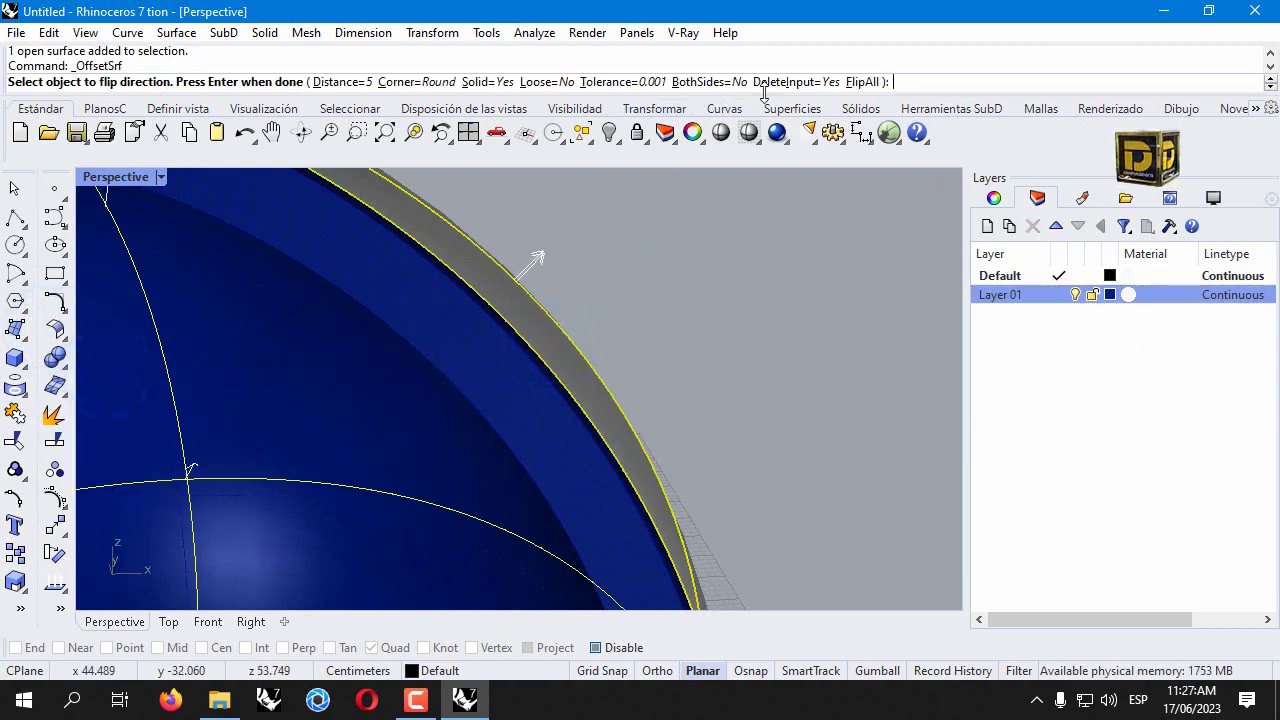
left_click(864, 82)
left_click(326, 82)
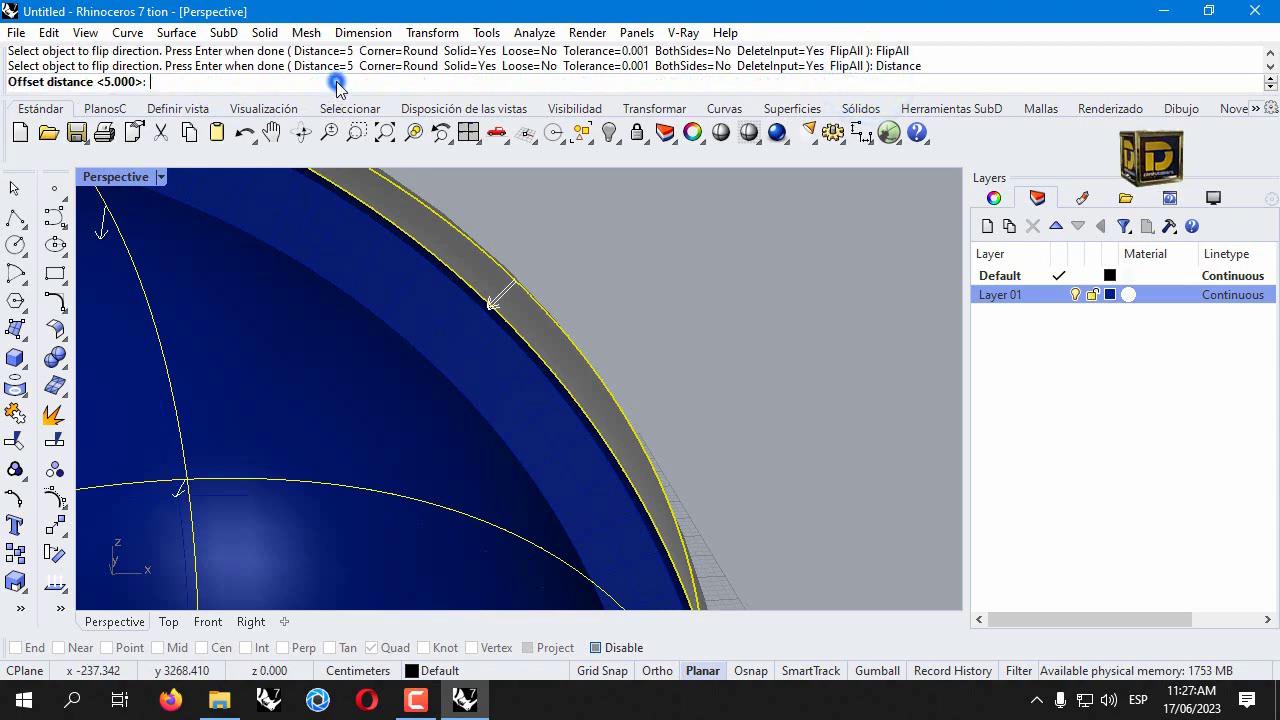
type("0.4")
key("Return")
key("Return")
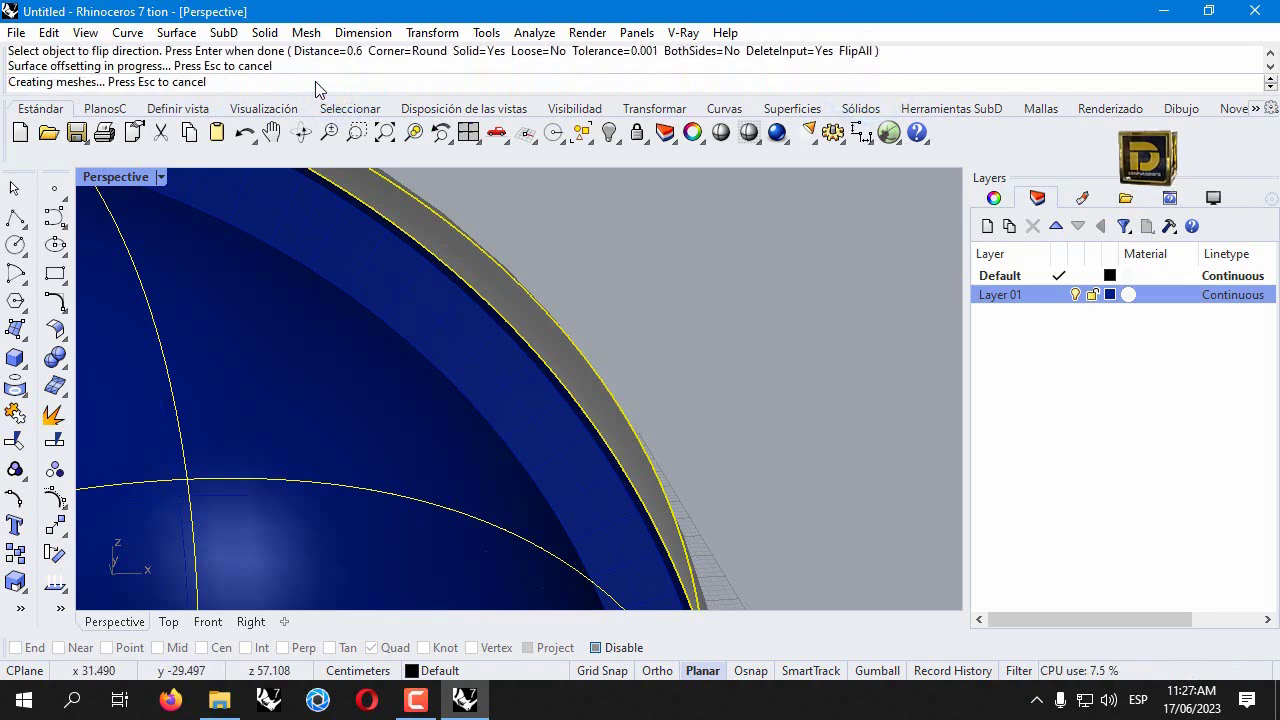
scroll(614, 260, "down", 5)
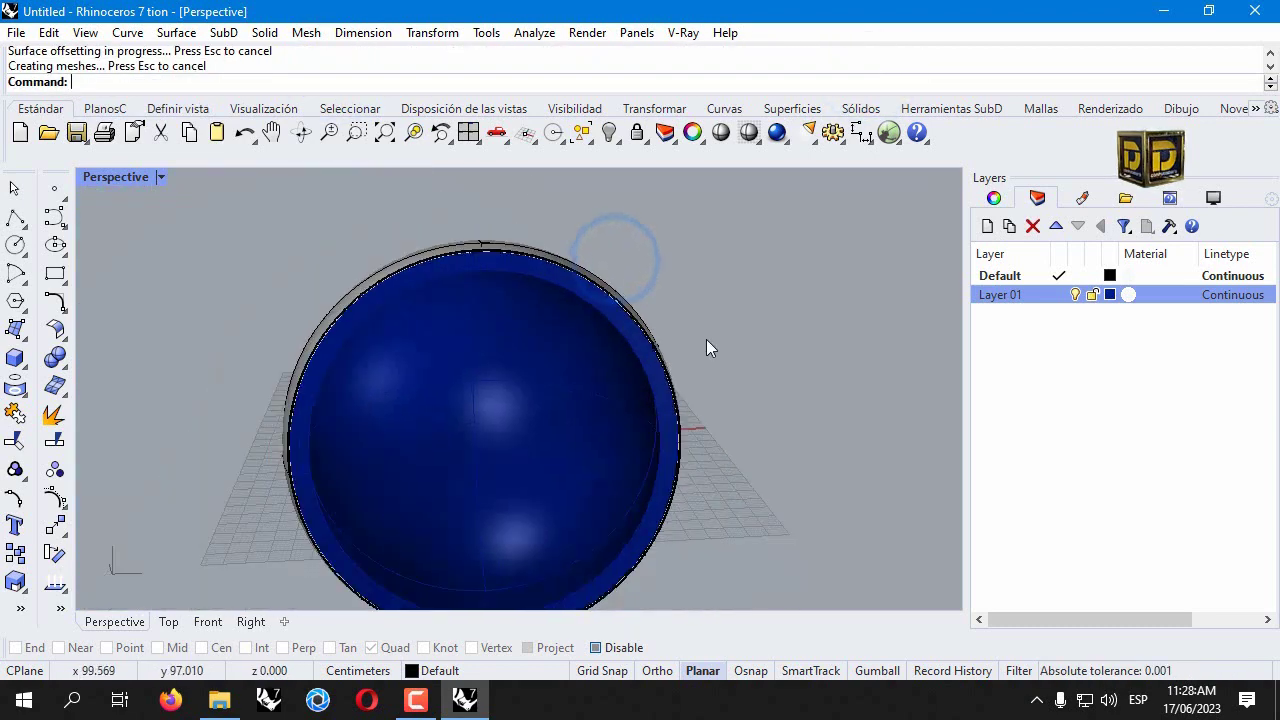
left_click(617, 407)
left_click(272, 277)
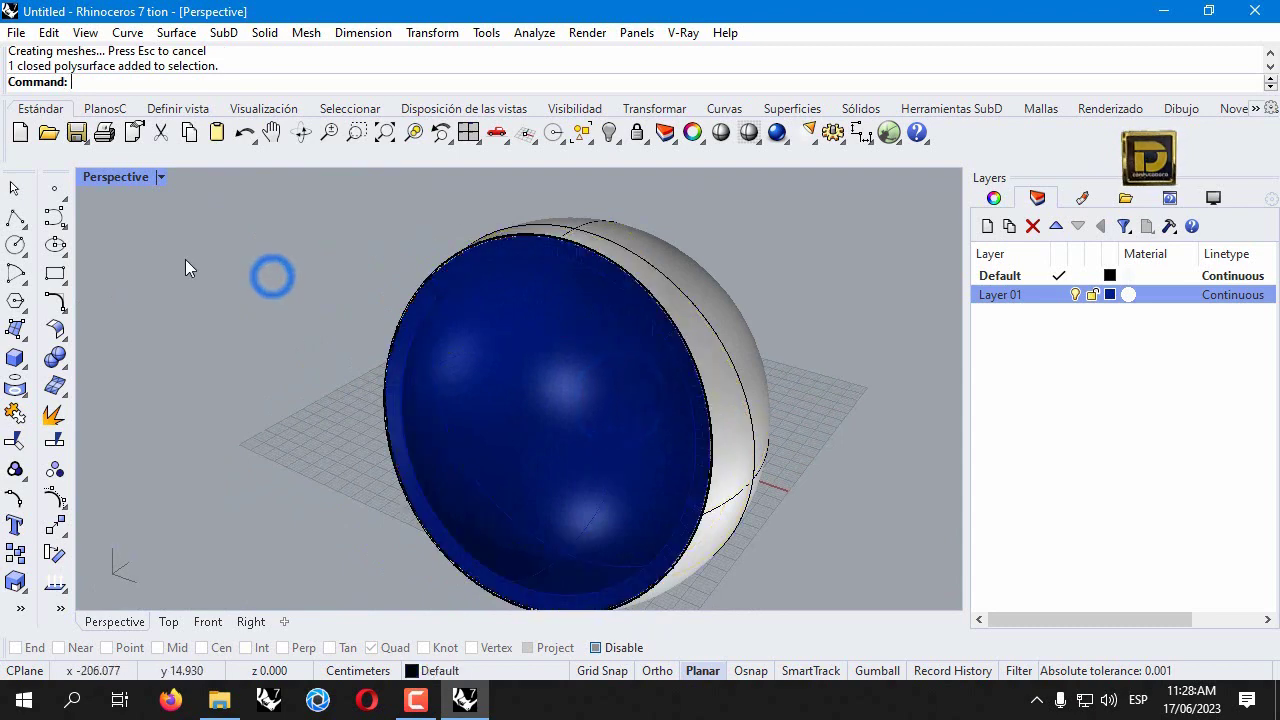
Try a 1 cm edge fillet on the inner rim edge of the blue lining
left_click(57, 359)
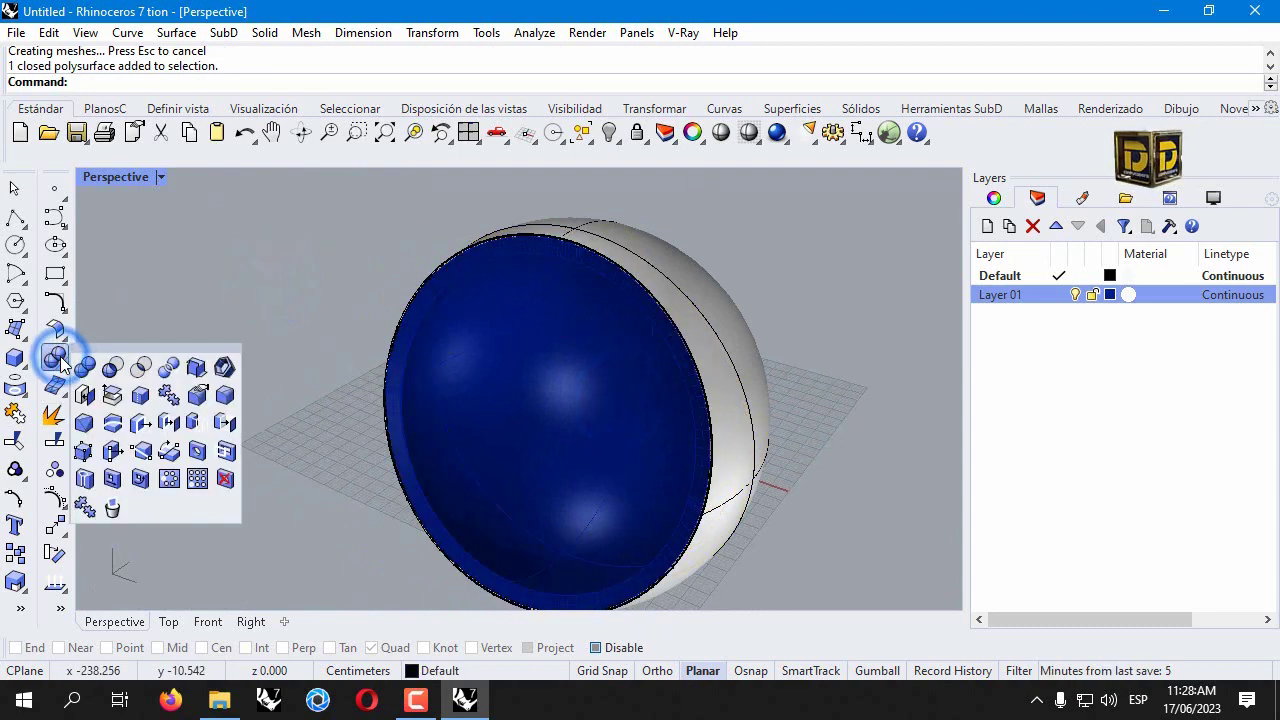
left_click(222, 398)
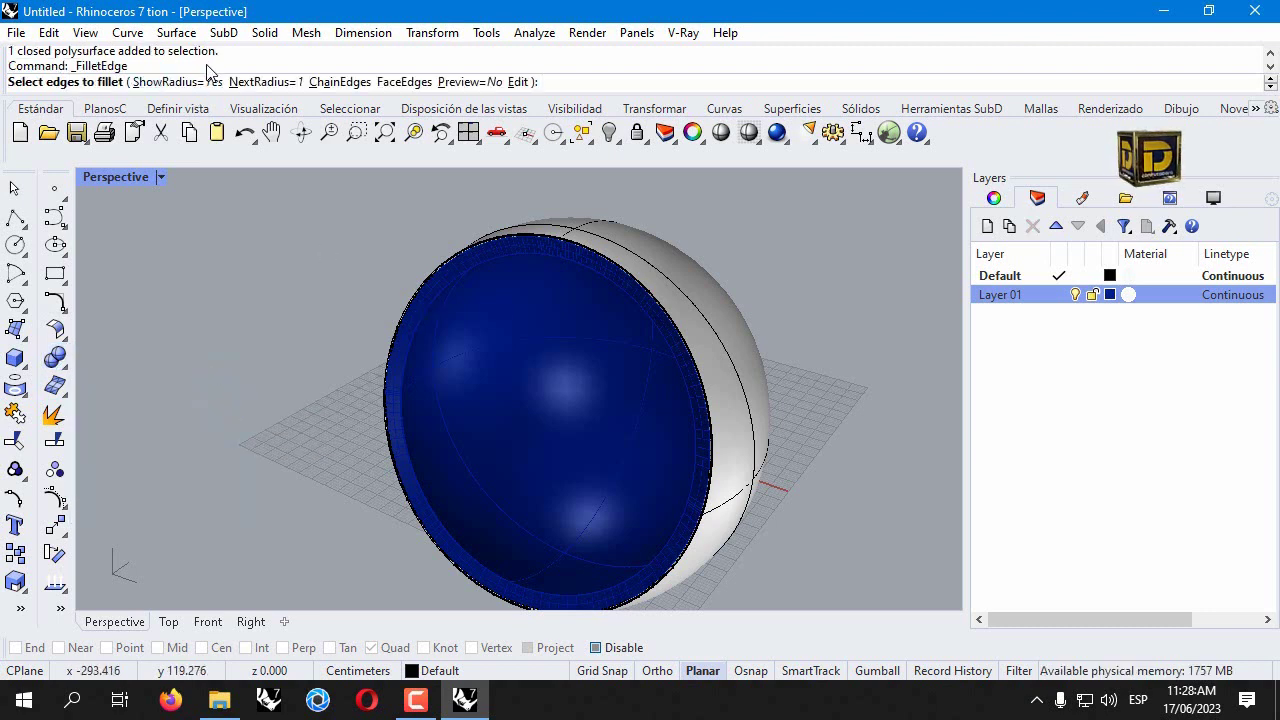
left_click(440, 300)
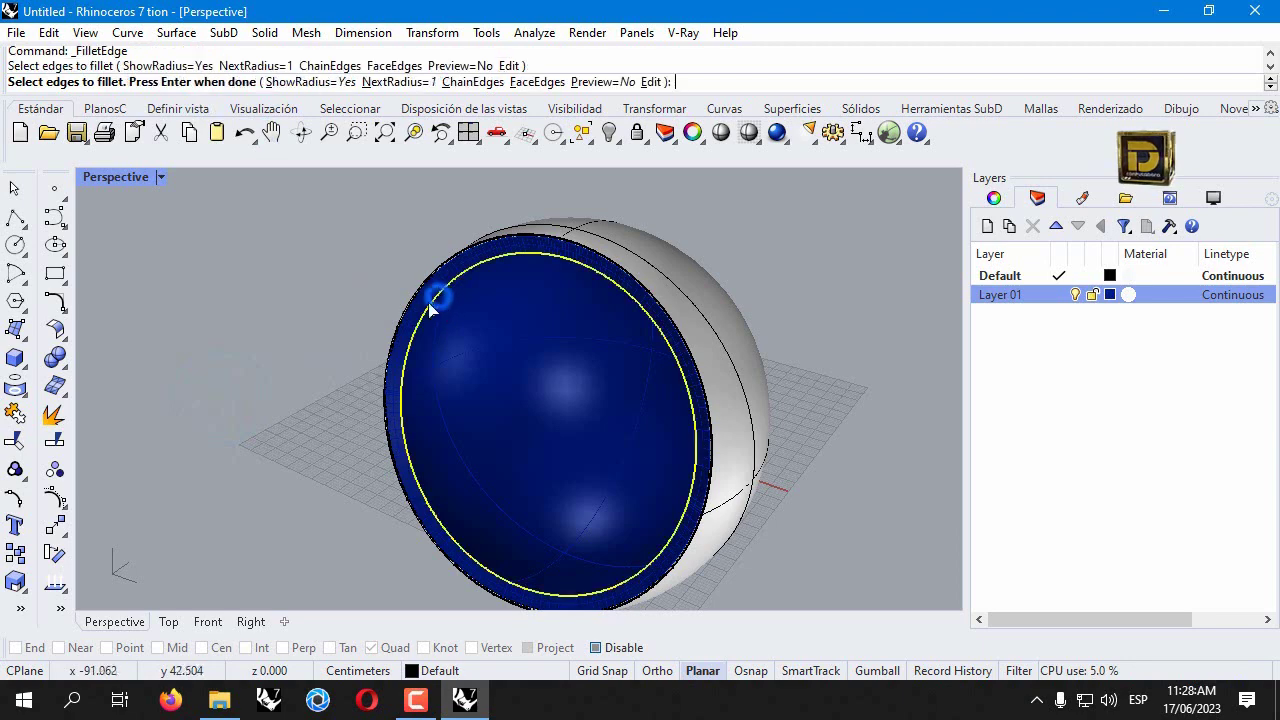
key("Return")
key("Return")
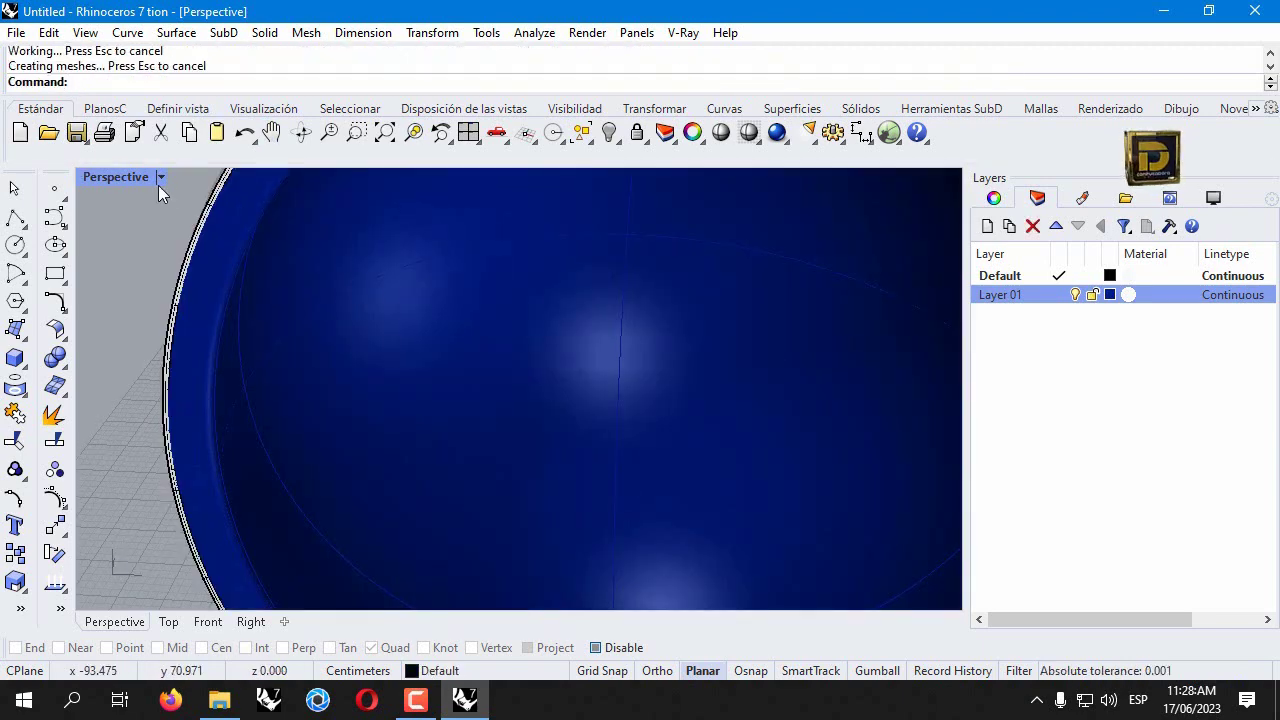
Check the lining's rim in Rendered display mode and undo the last edge fillet
left_click(160, 177)
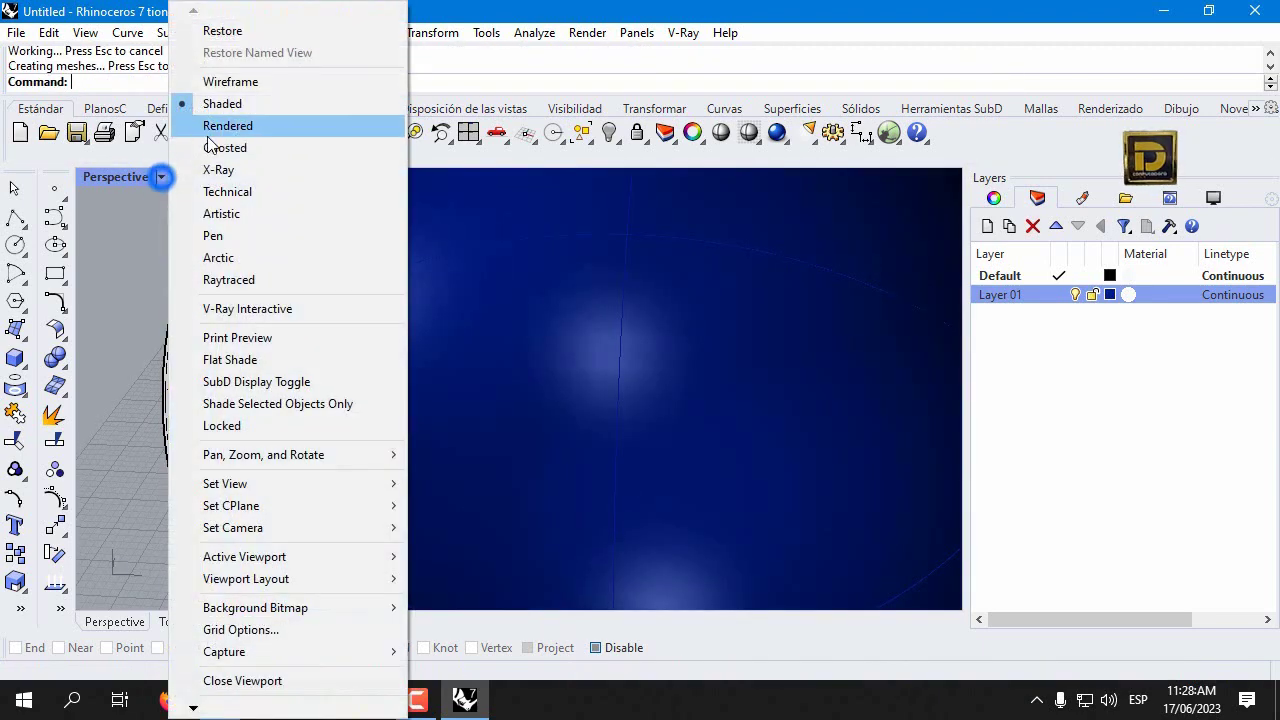
left_click(249, 125)
scroll(451, 377, "down", 3)
scroll(306, 340, "up", 4)
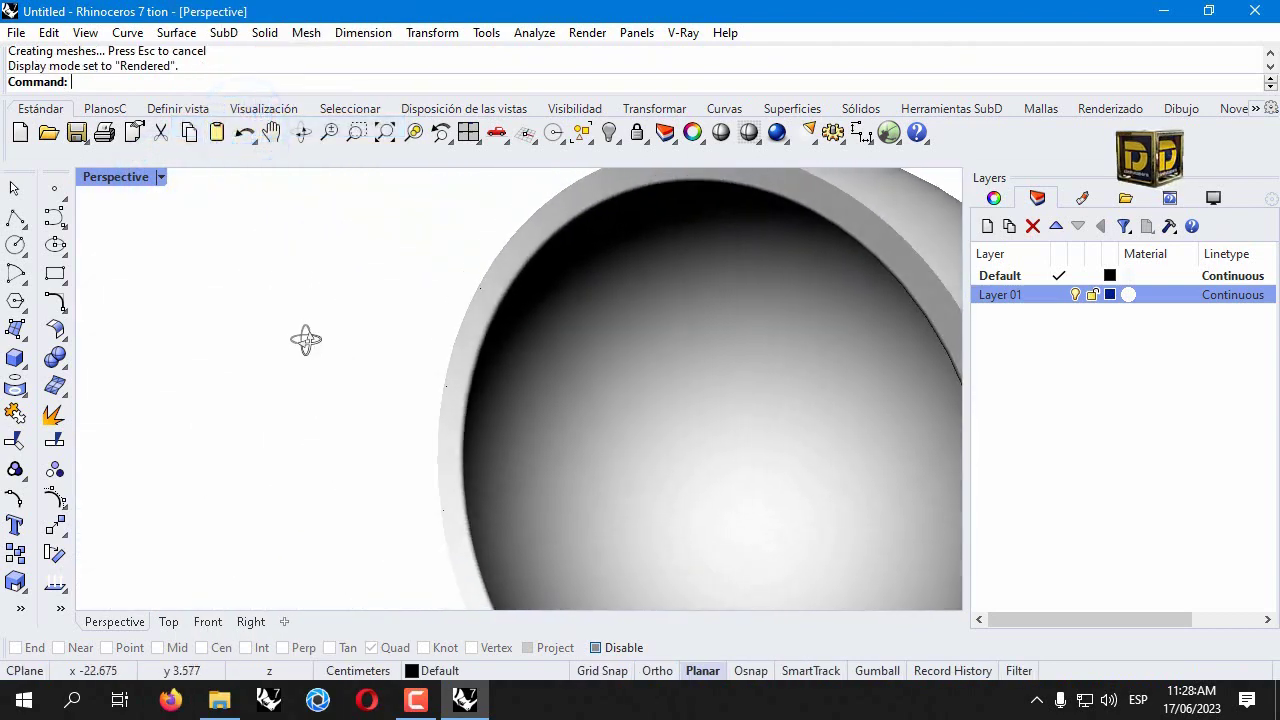
key("ctrl+z")
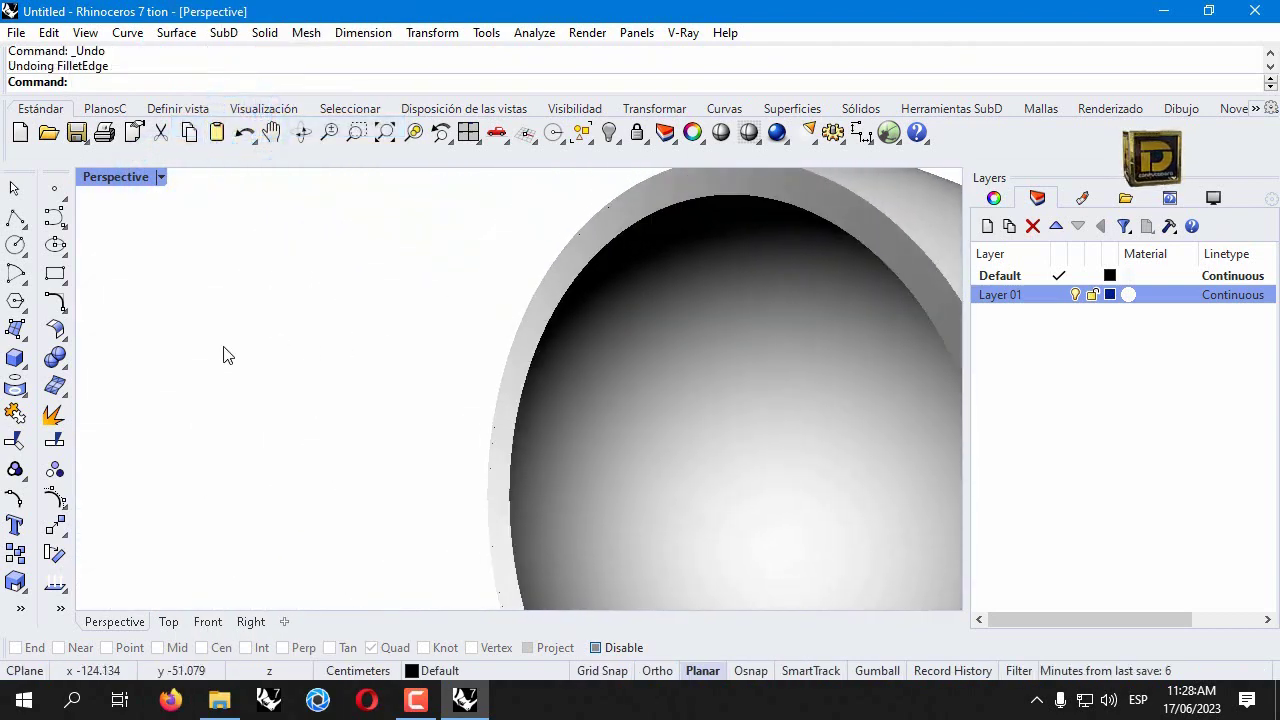
key("Return")
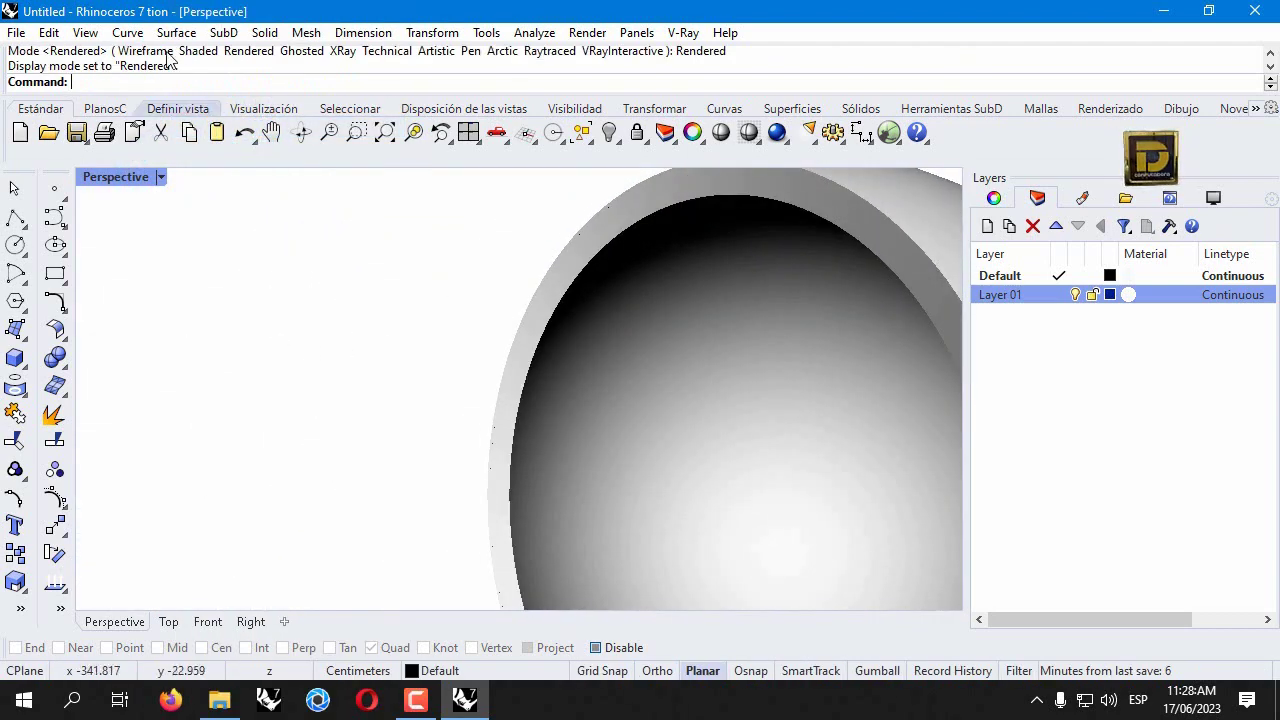
Fillet the inner rim edge of the lining with a 2 cm radius
left_click(57, 362)
left_click(226, 391)
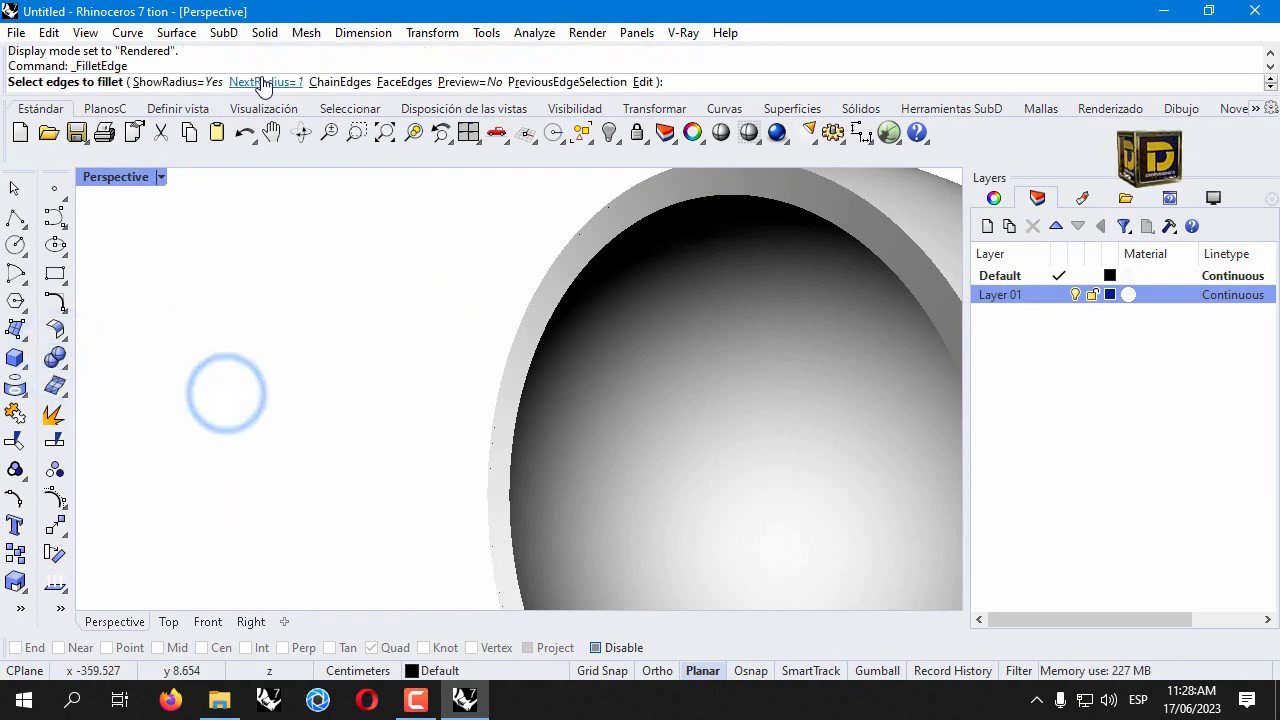
left_click(262, 82)
type("2")
key("Return")
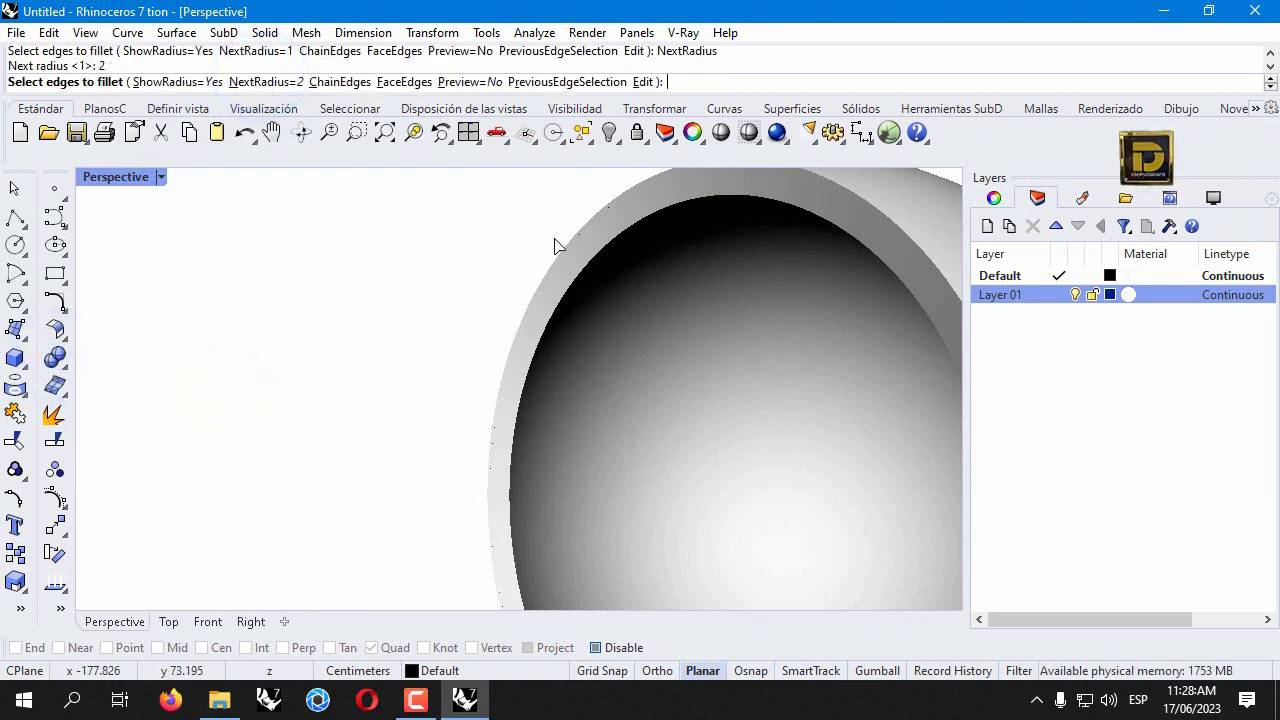
left_click(572, 300)
key("Return")
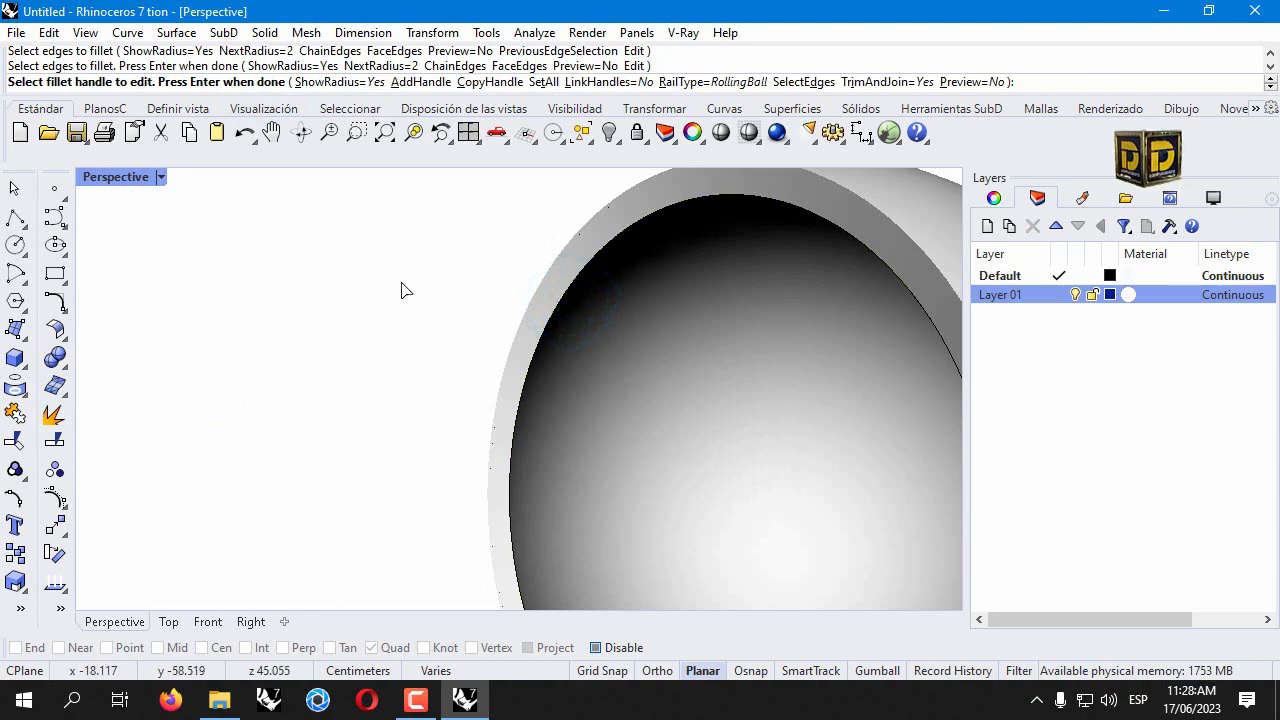
right_click_drag(401, 290, 600, 325)
key("Return")
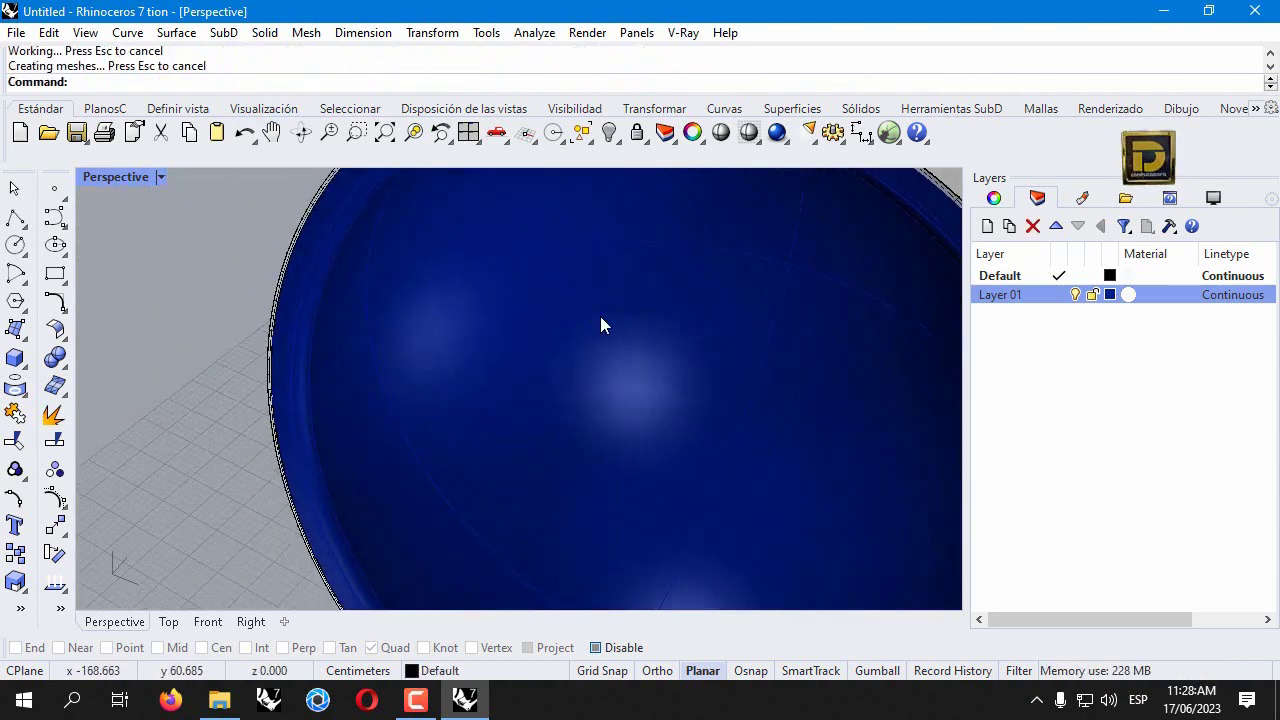
right_click_drag(908, 326, 569, 334)
Isolate the filleted blue lining so the other objects are hidden, and clear the selection
left_click(600, 371)
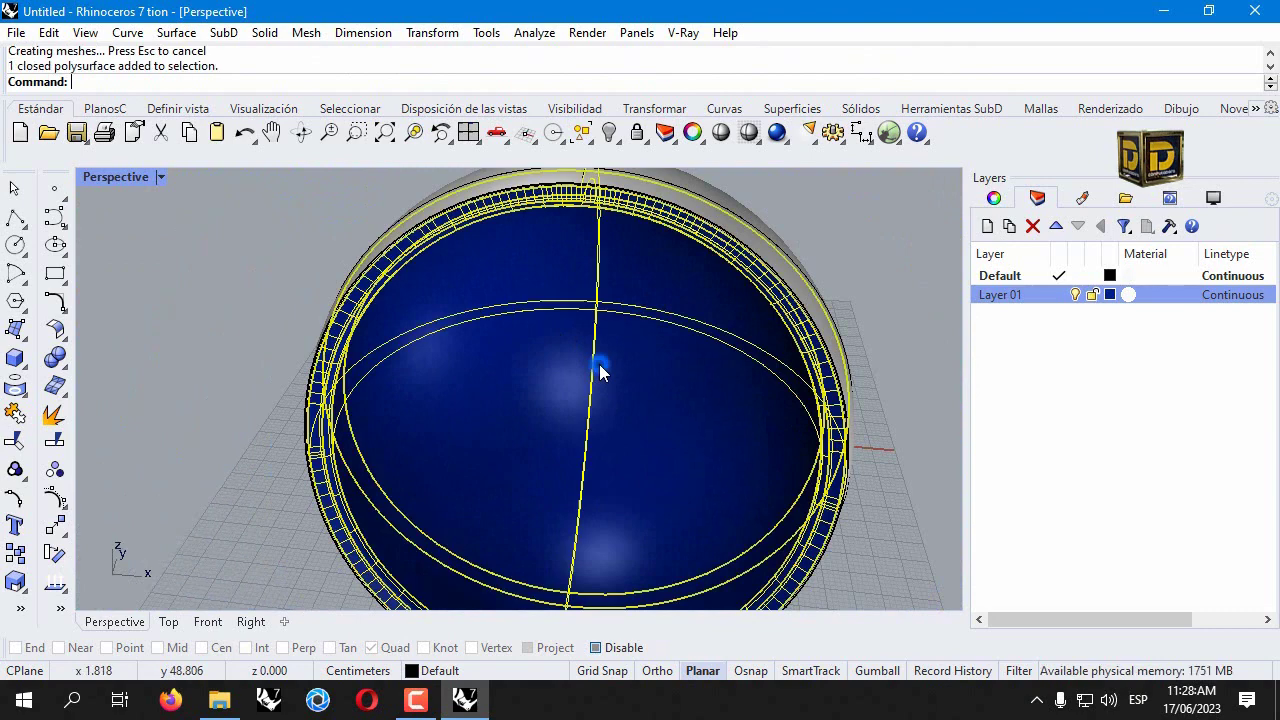
left_click(612, 136)
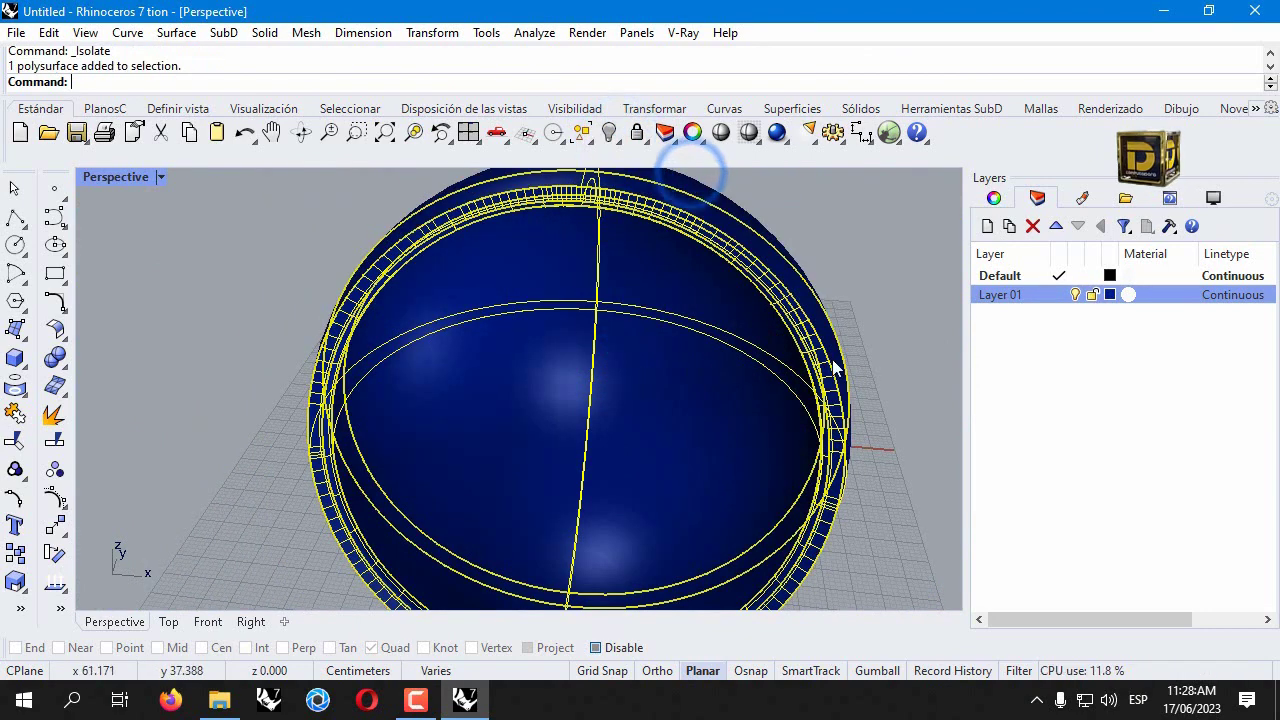
left_click(891, 306)
Duplicate the blue lining in place and hide one of the two copies
right_click_drag(906, 349, 590, 410)
left_click(590, 410)
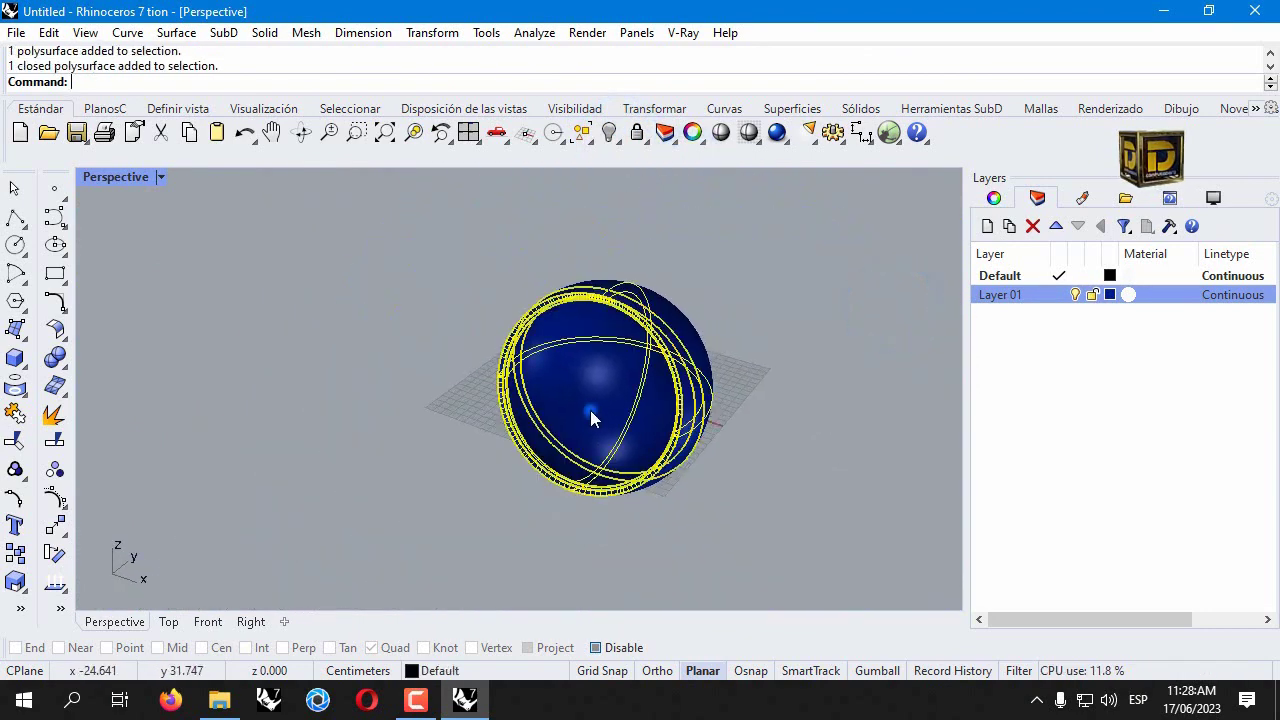
key("ctrl+c")
key("ctrl+v")
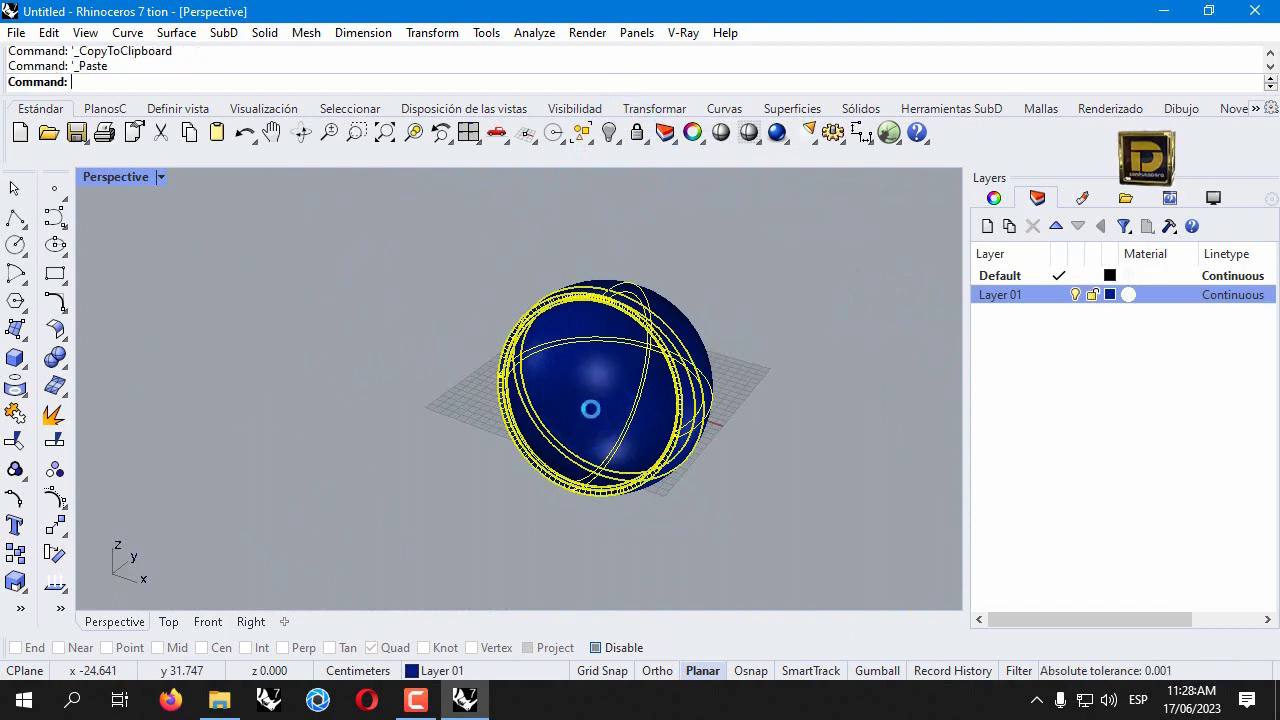
left_click(610, 134)
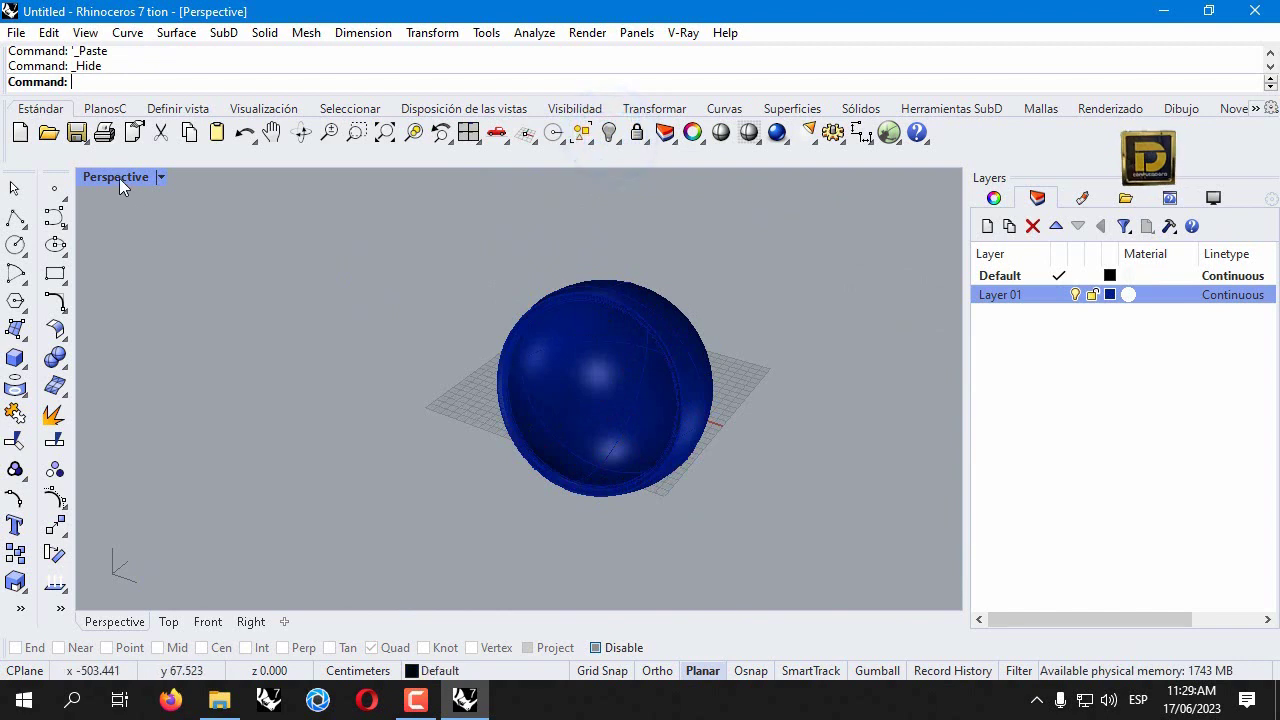
Draw an arc by start, end and through point in the Right view, curving across the lining from upper back to lower front
double_click(119, 177)
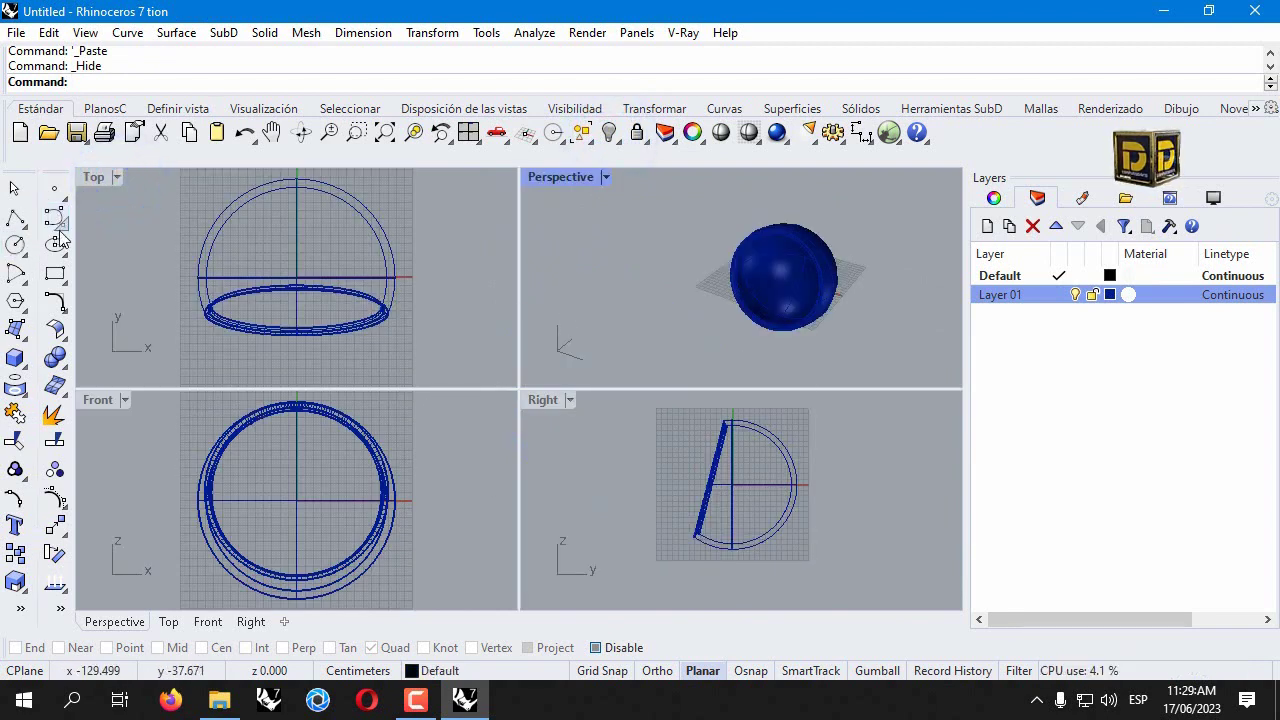
left_click(22, 280)
left_click(75, 275)
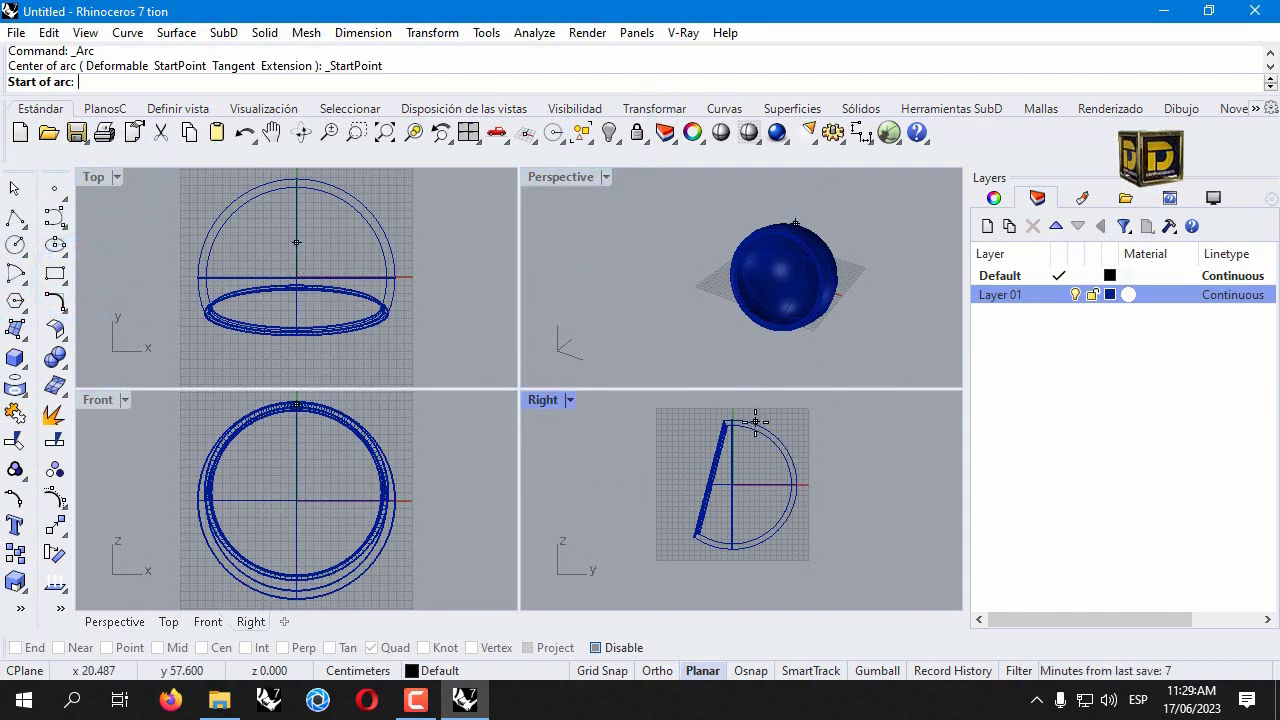
left_click(760, 422)
left_click(703, 562)
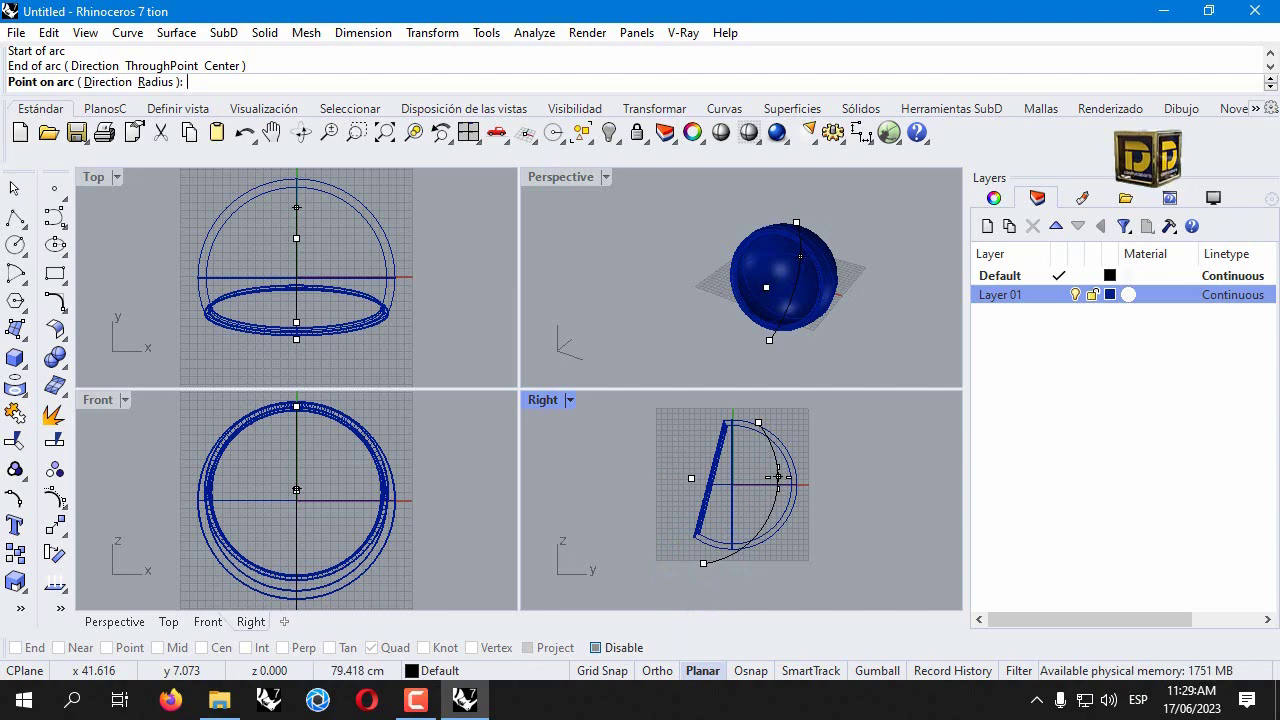
left_click(778, 477)
left_click(771, 358)
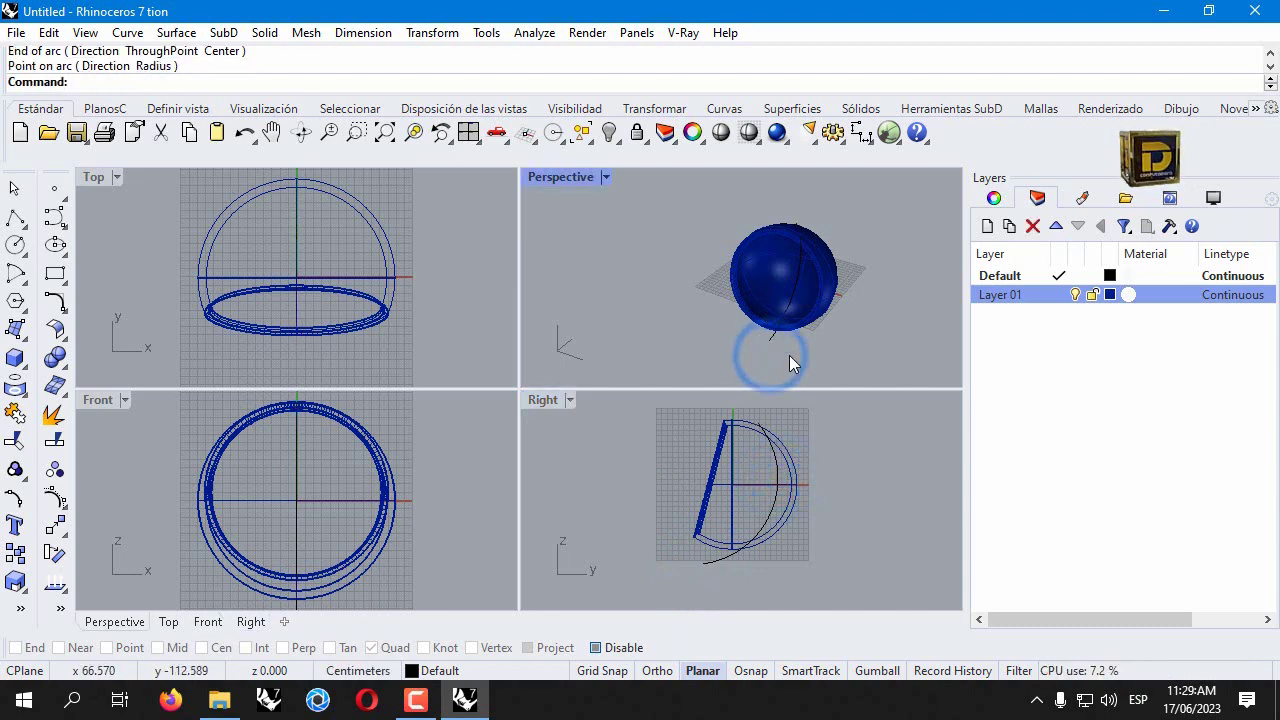
Explode the blue lining polysurface into separate surfaces in the Right view
left_click(550, 400)
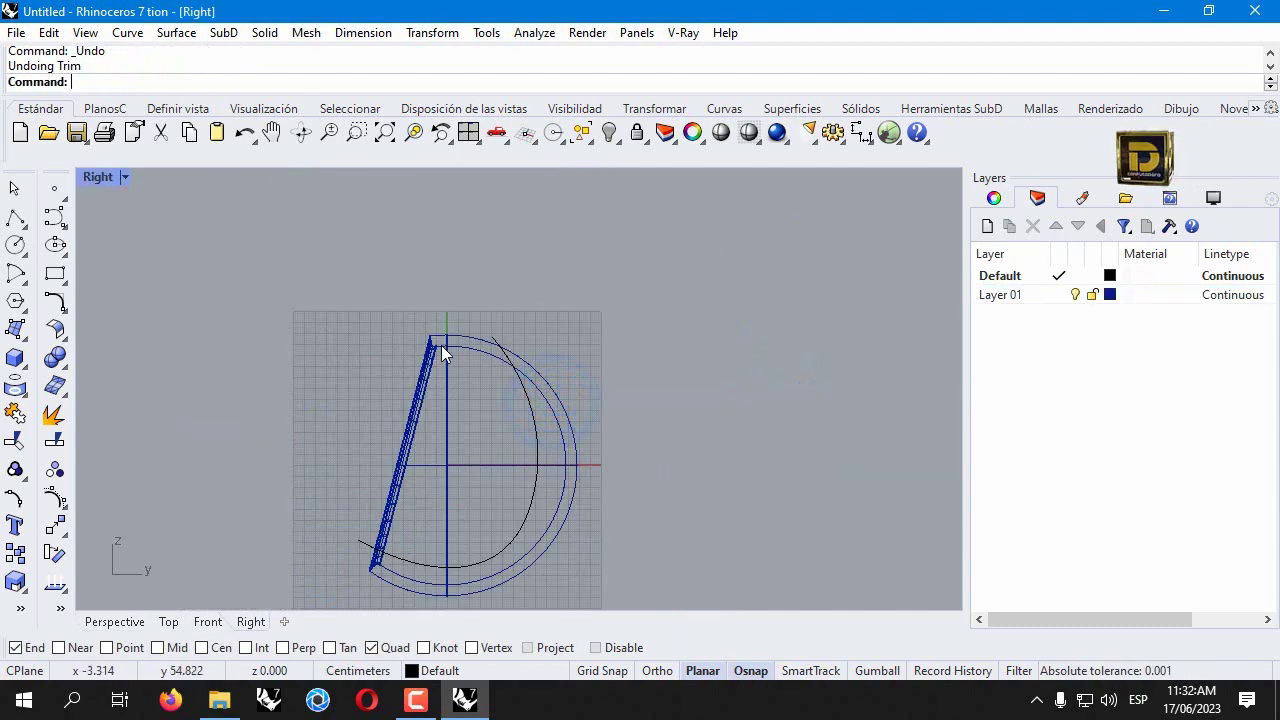
left_click(441, 345)
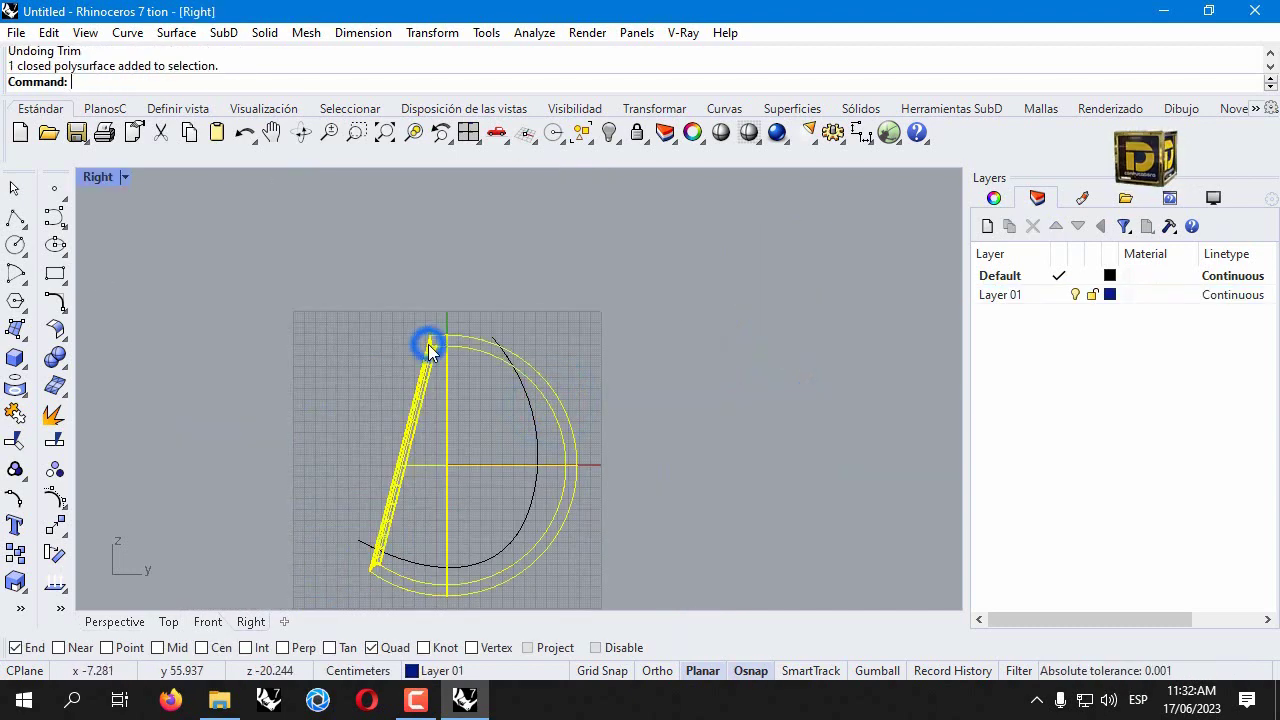
left_click(57, 386)
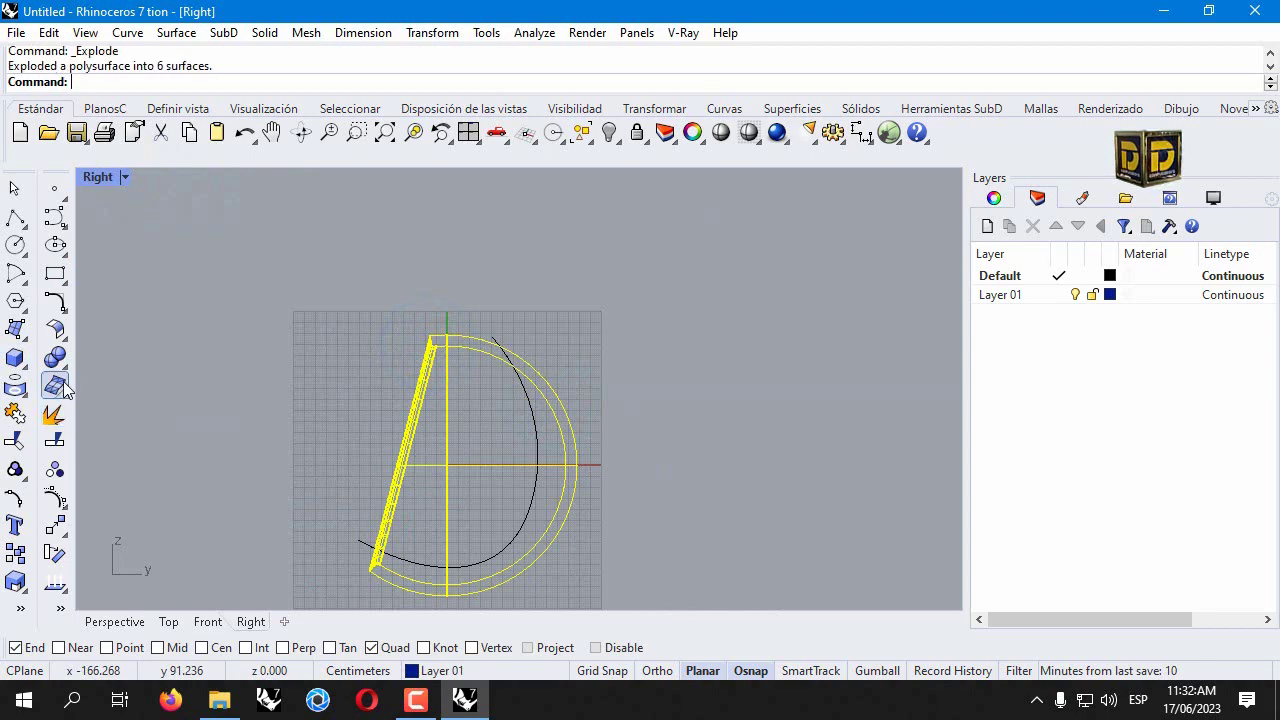
Delete the outer rear half-sphere surface of the exploded lining
double_click(97, 177)
double_click(577, 177)
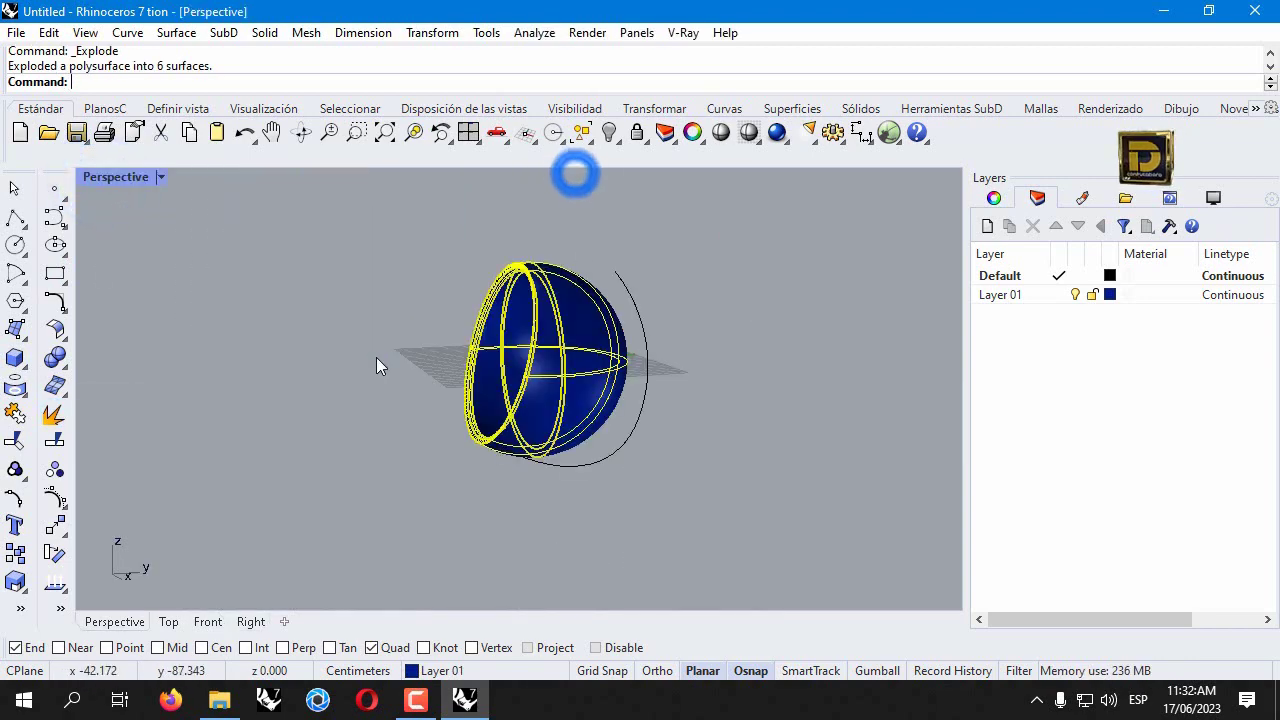
left_click(376, 358)
right_click_drag(376, 358, 583, 363)
left_click(633, 303)
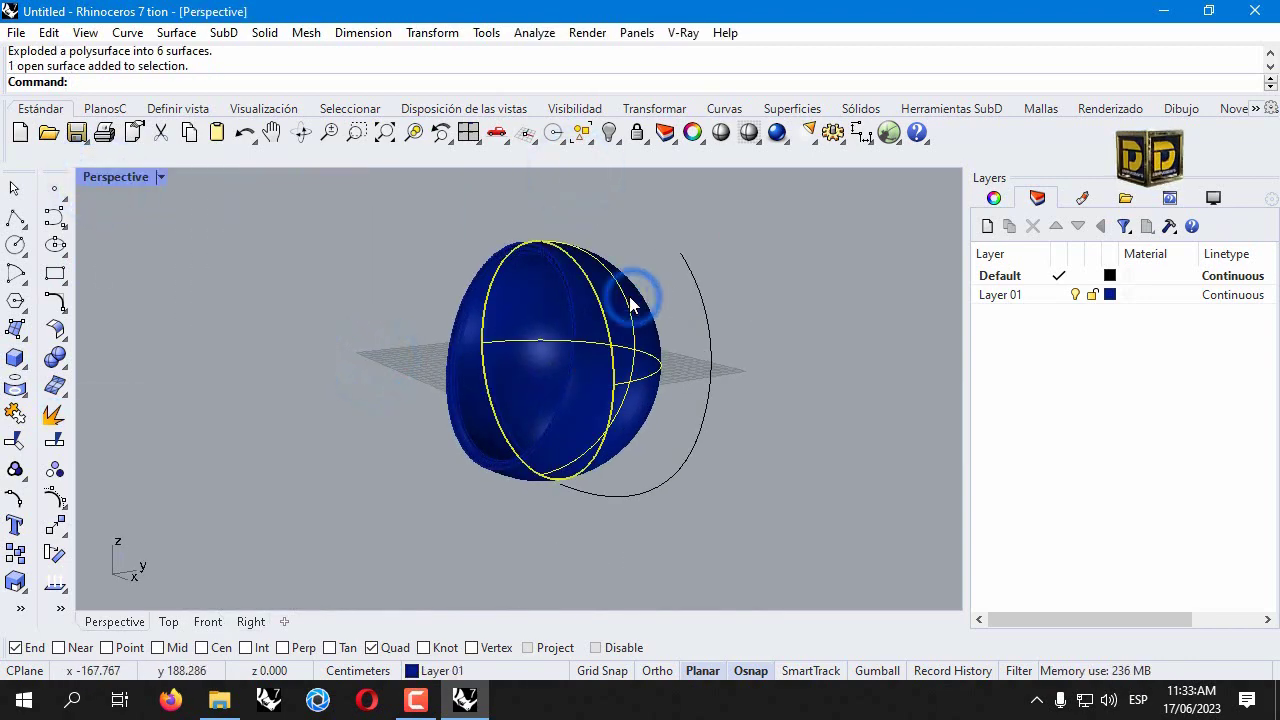
key("Delete")
Remove the lining's outer front band and rim surfaces, undoing the deletion of the inner rear surface
scroll(560, 268, "up", 6)
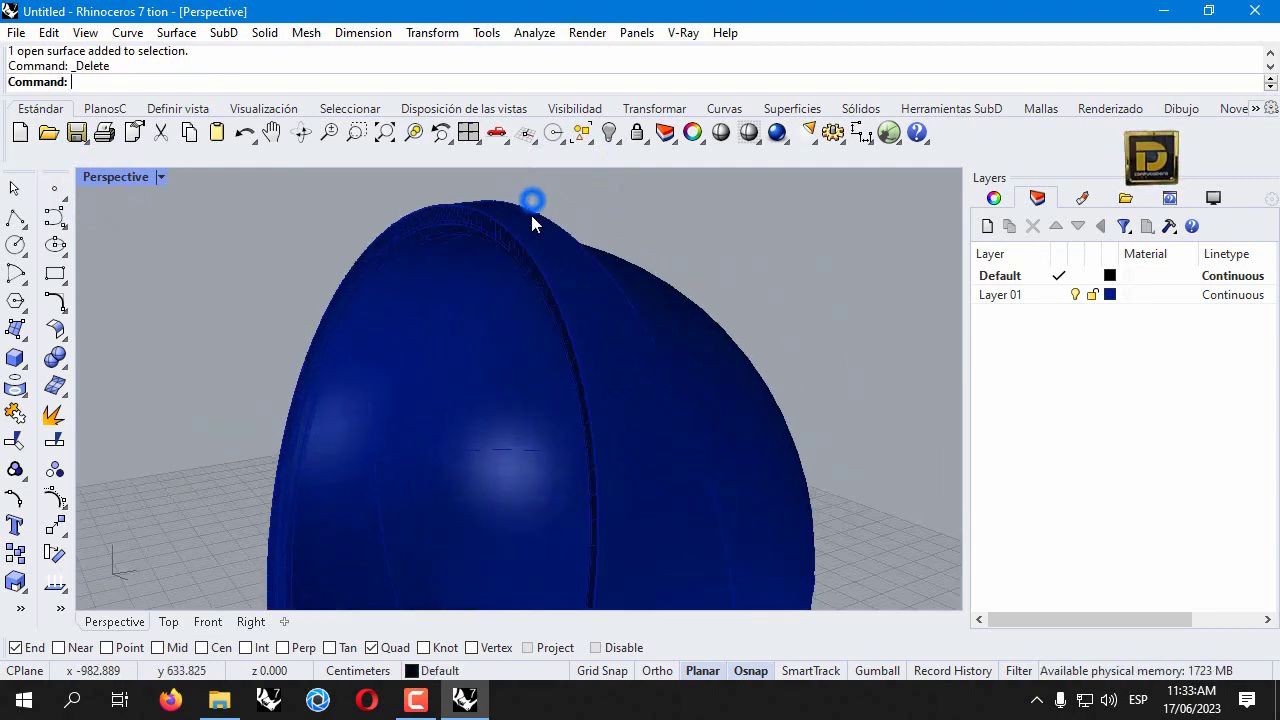
scroll(494, 223, "down", 5)
right_click_drag(494, 223, 480, 263)
scroll(486, 210, "up", 5)
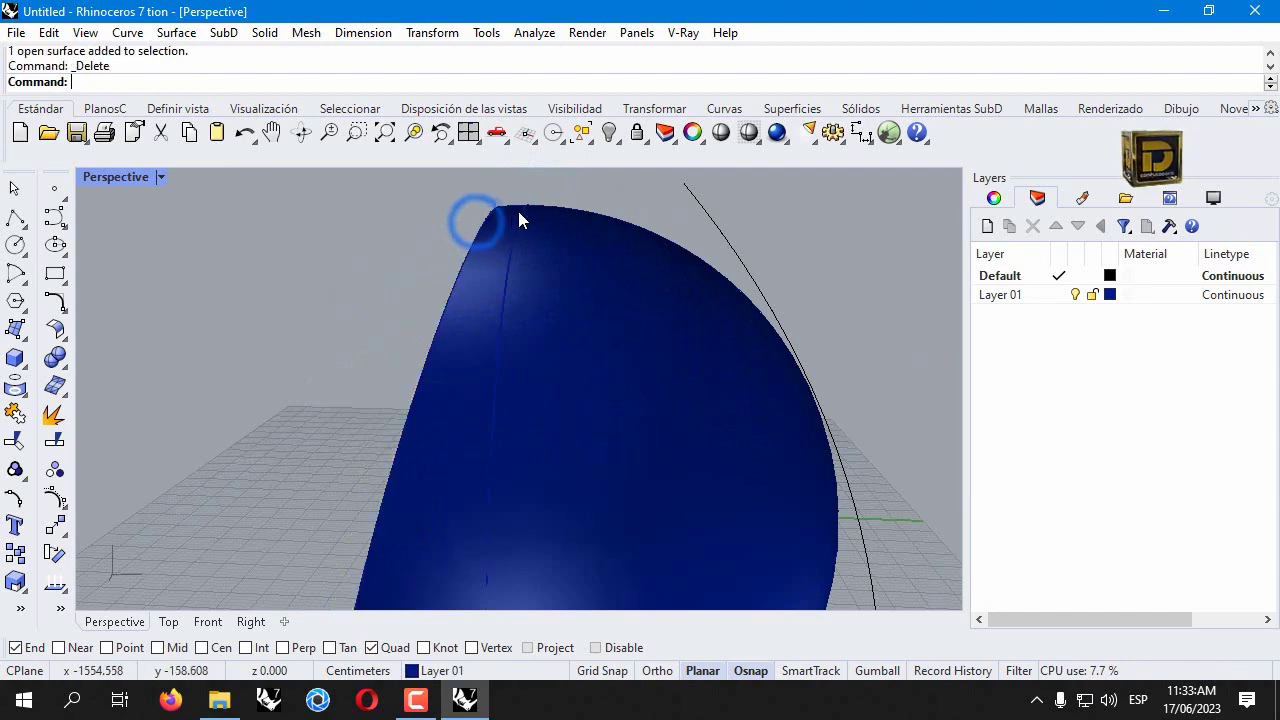
left_click(519, 220)
key("Return")
key("Delete")
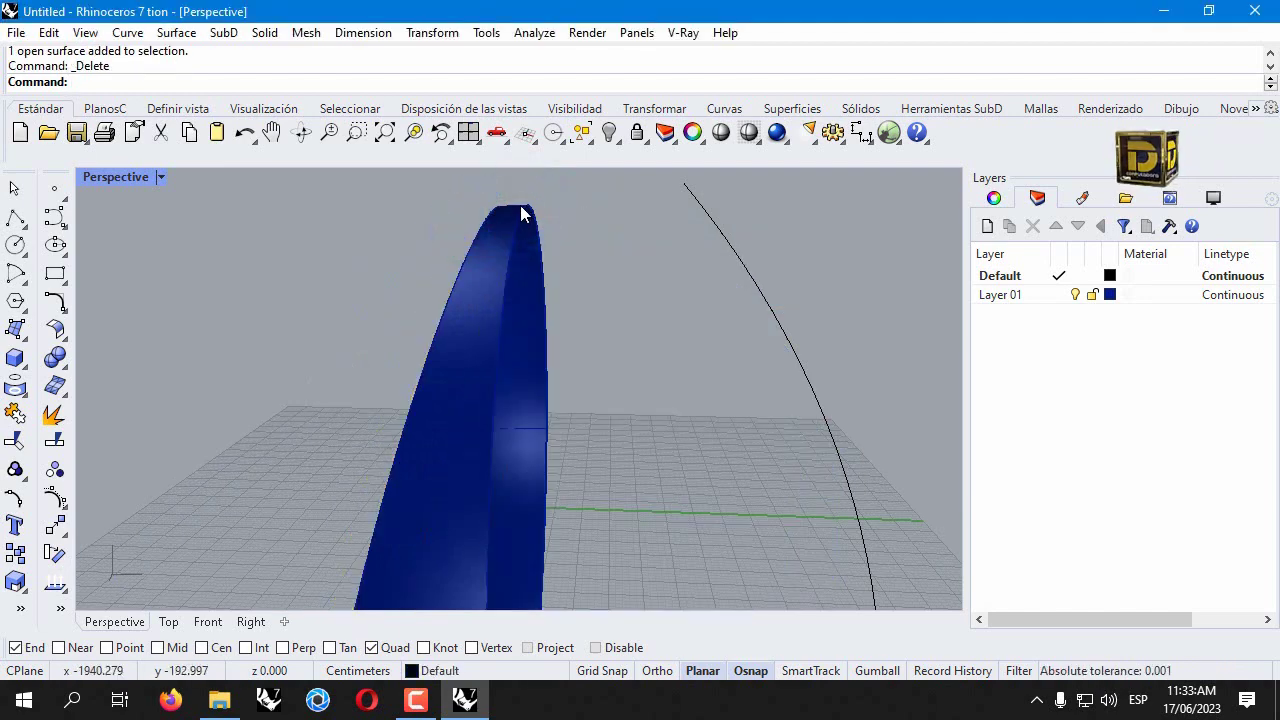
key("ctrl+z")
scroll(448, 392, "down", 5)
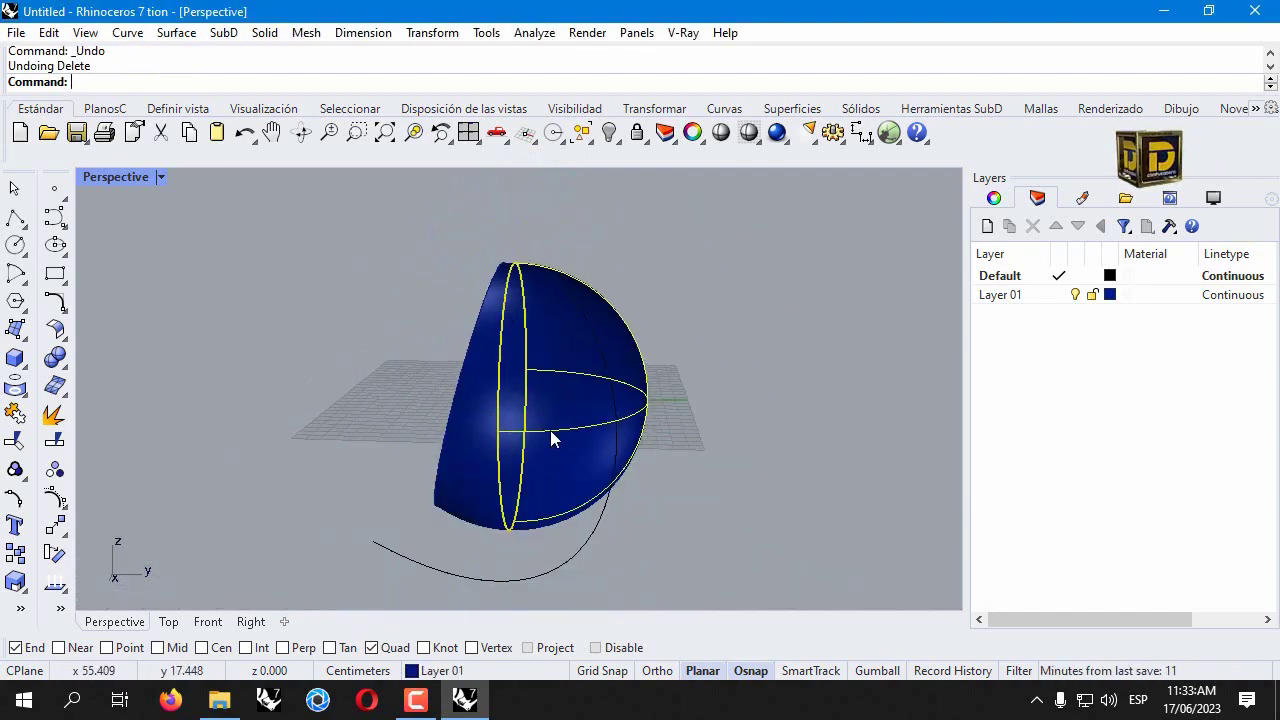
Join the inner rear half-sphere surface and the inner front band into one polysurface, and select it
left_click(374, 437)
left_click(522, 410)
left_click(450, 420, "shift")
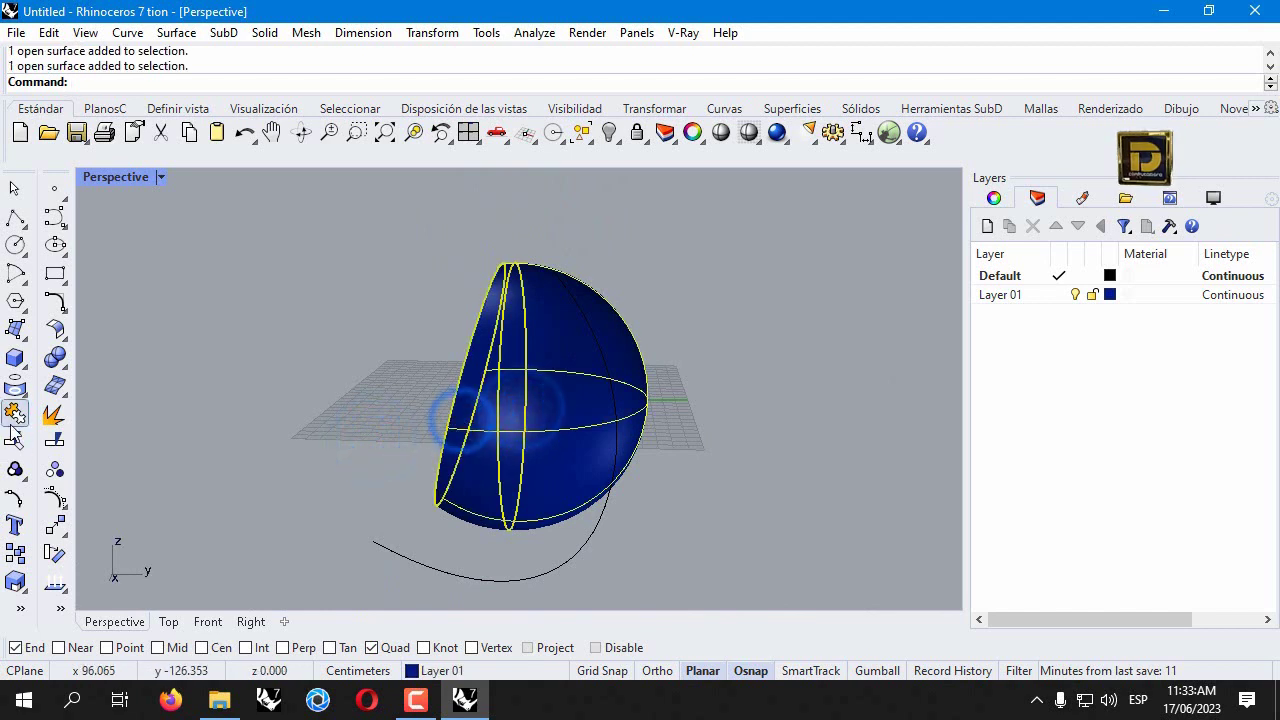
left_click(280, 408)
left_click(485, 438)
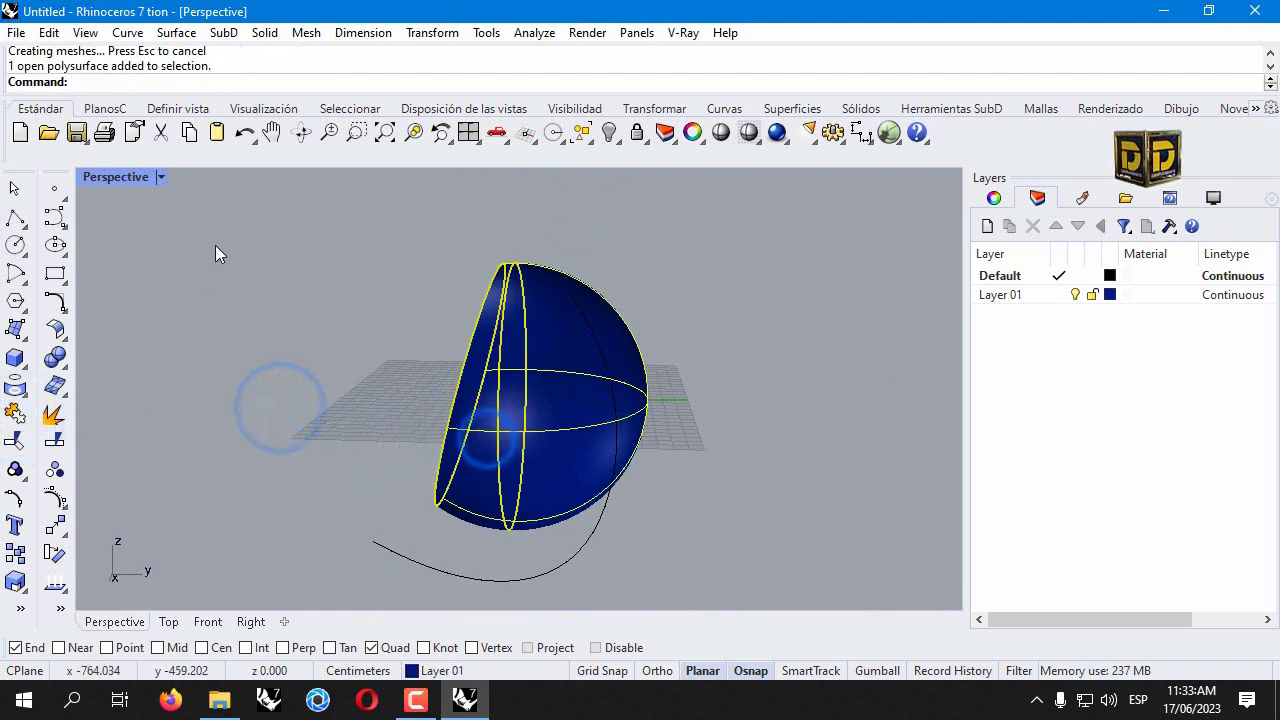
Trim the joined inner surface with the arc in the Right view, keeping only the back and seat portion behind it
double_click(131, 180)
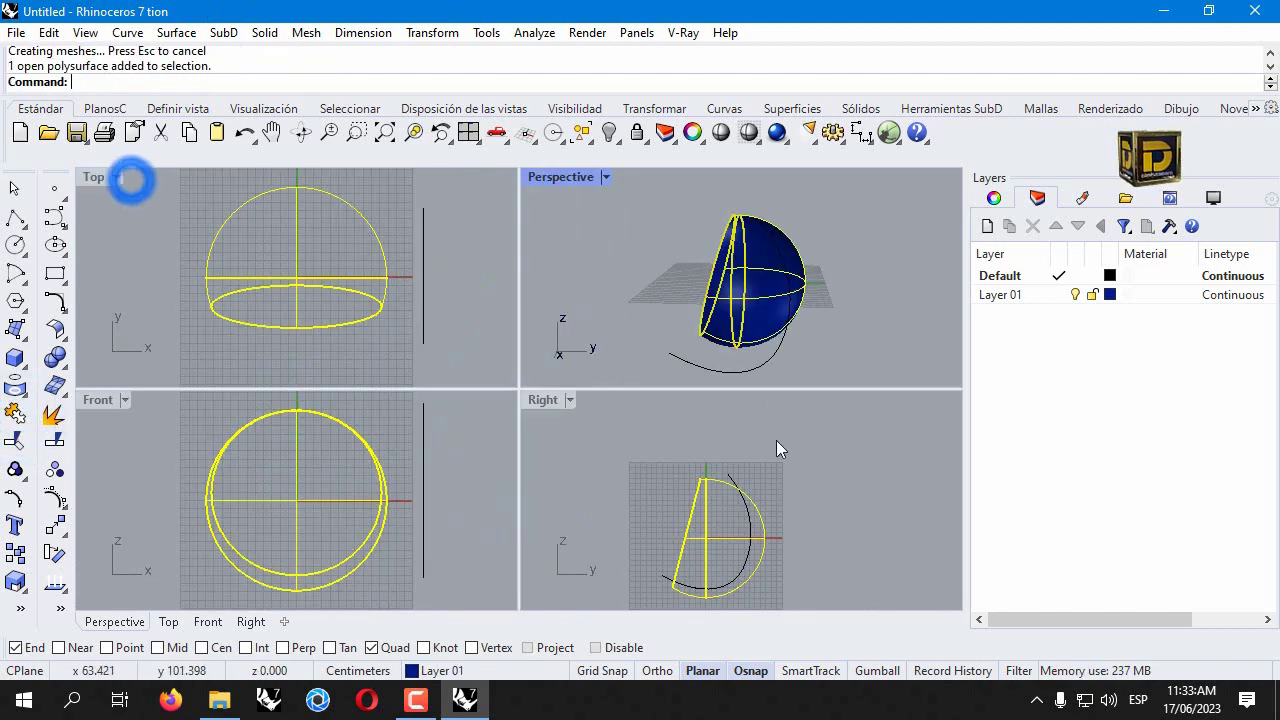
left_click(730, 472)
left_click(15, 440)
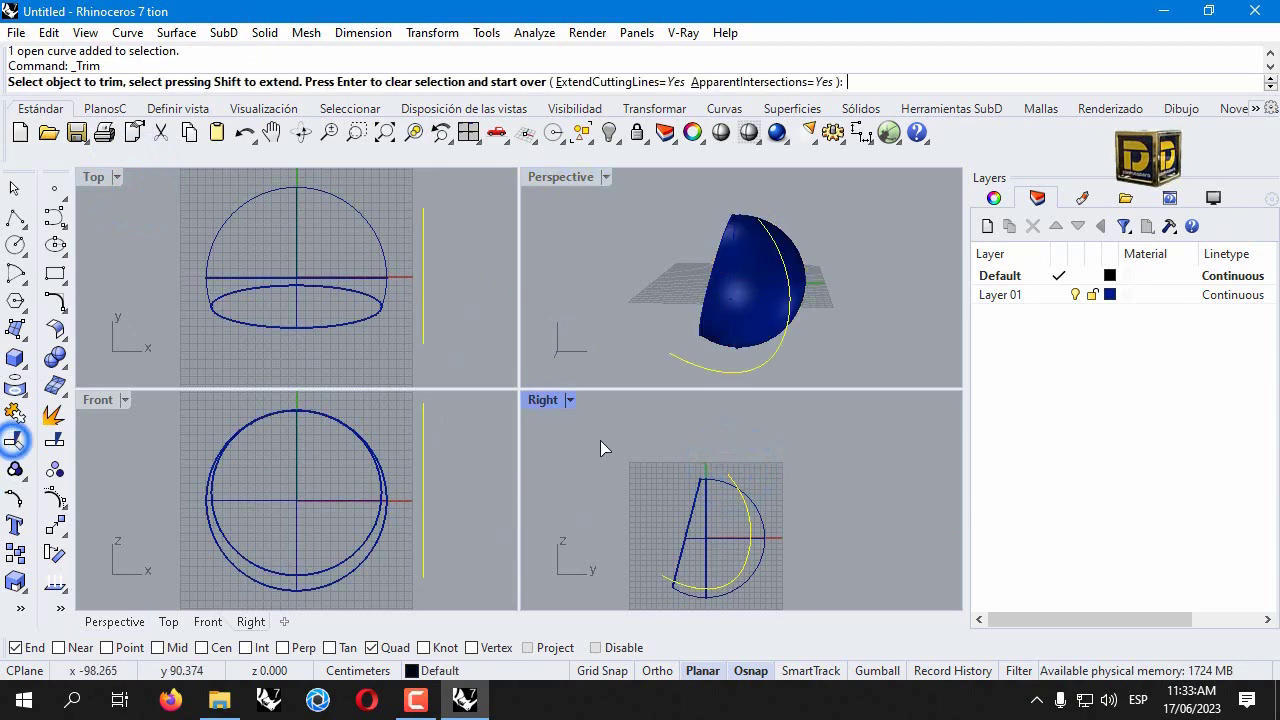
left_click(710, 462)
key("Return")
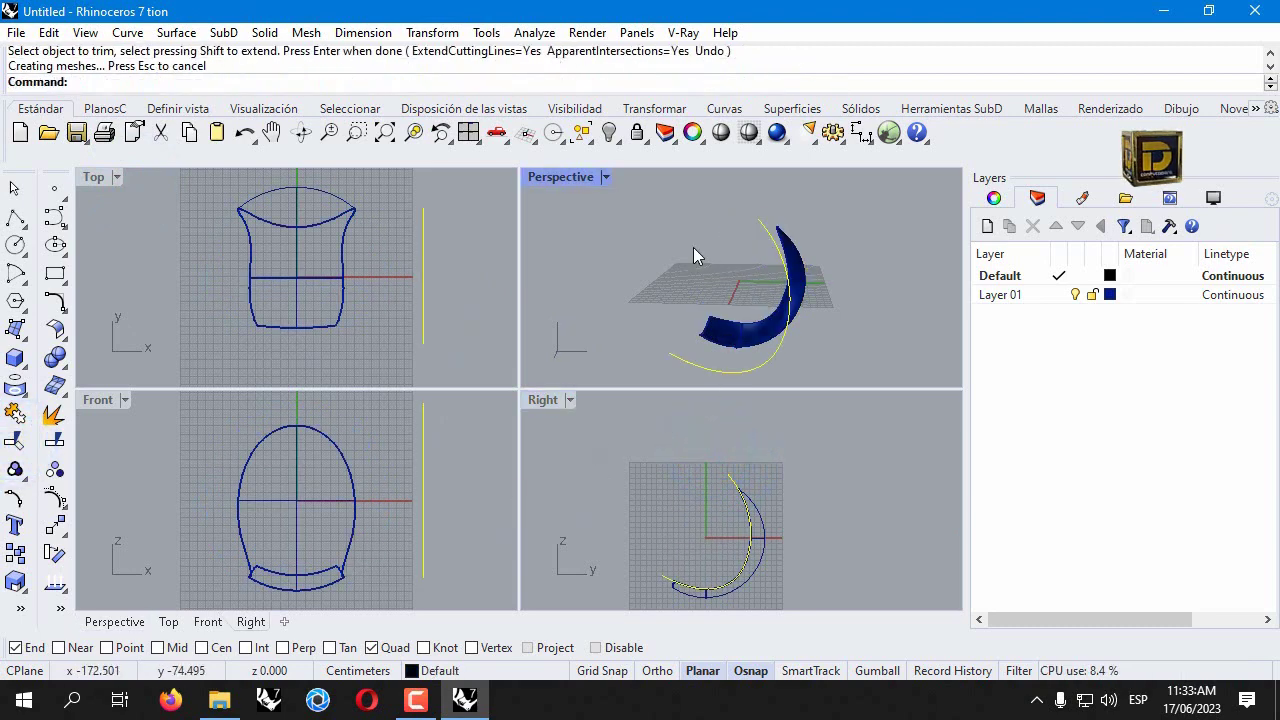
Offset the trimmed seat surface inward by 3 cm as a non-solid copy with round corners
right_click_drag(693, 247, 641, 262)
left_click(641, 262)
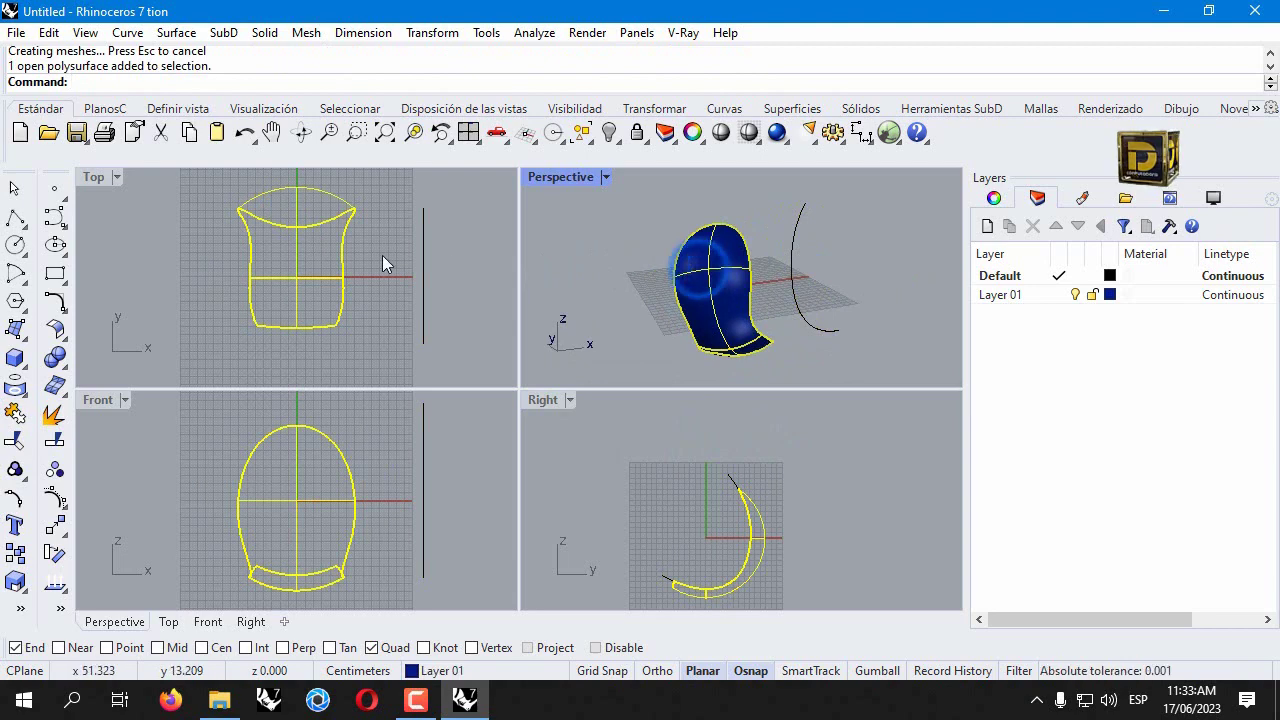
left_click(53, 332)
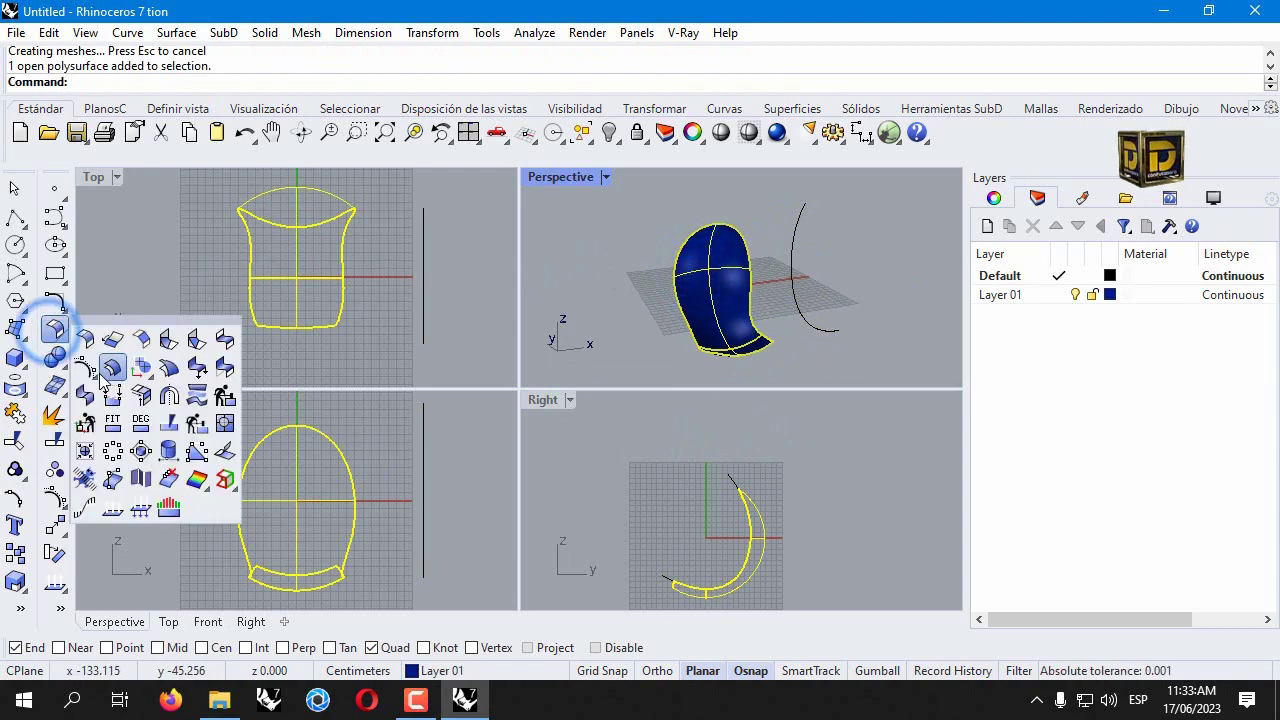
left_click(108, 366)
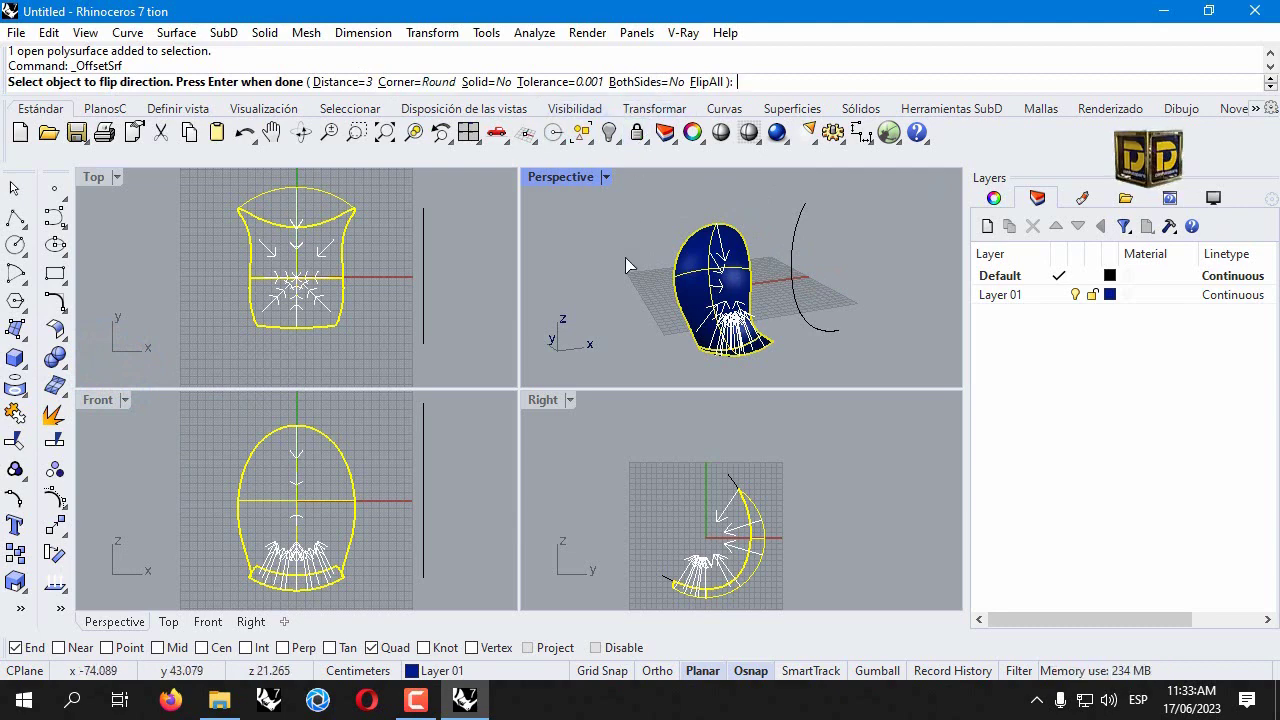
key("Return")
Duplicate the borders of both the original seat surface and its offset copy as curves
scroll(705, 232, "up", 3)
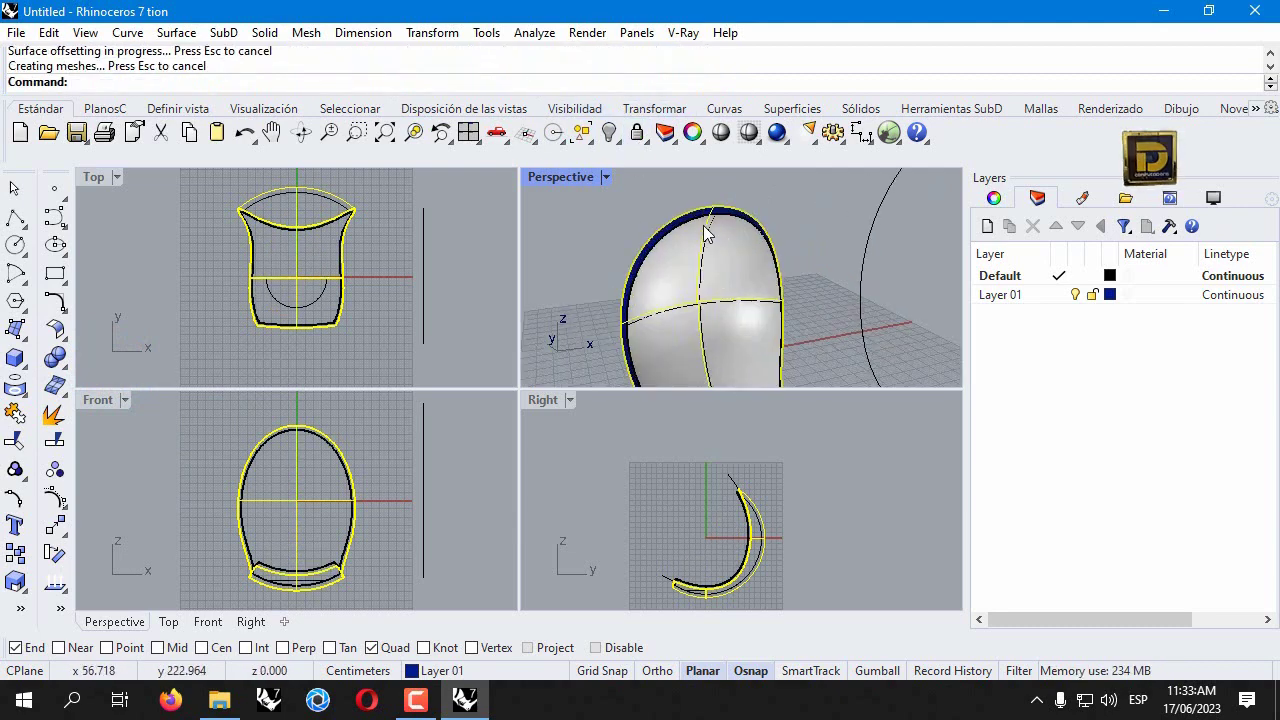
scroll(705, 232, "up", 2)
double_click(572, 177)
scroll(511, 302, "down", 2)
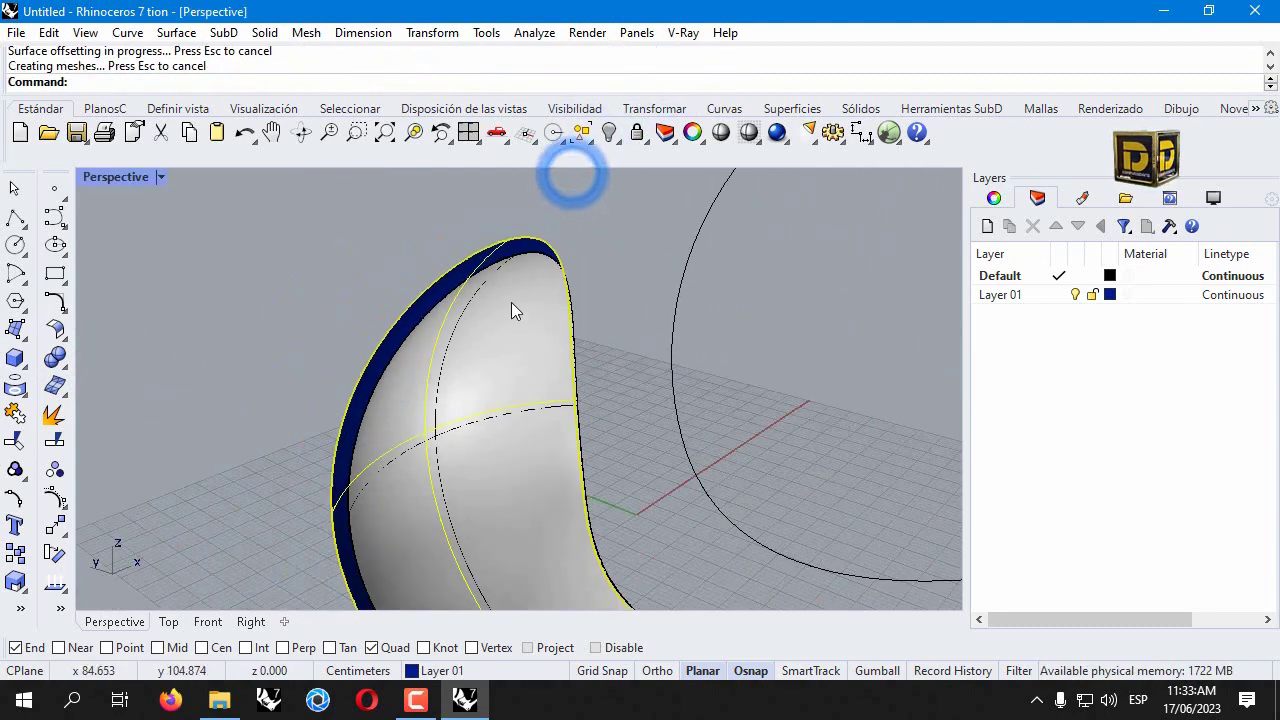
left_click(510, 316)
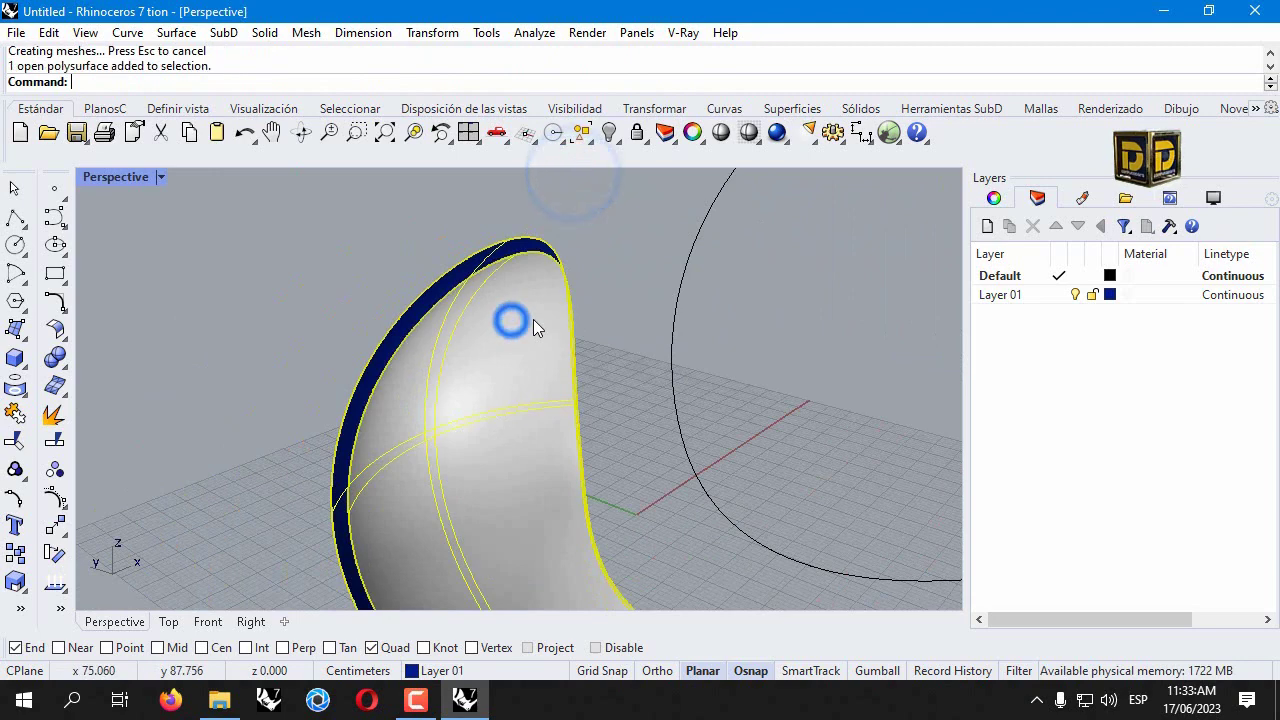
left_click(16, 390)
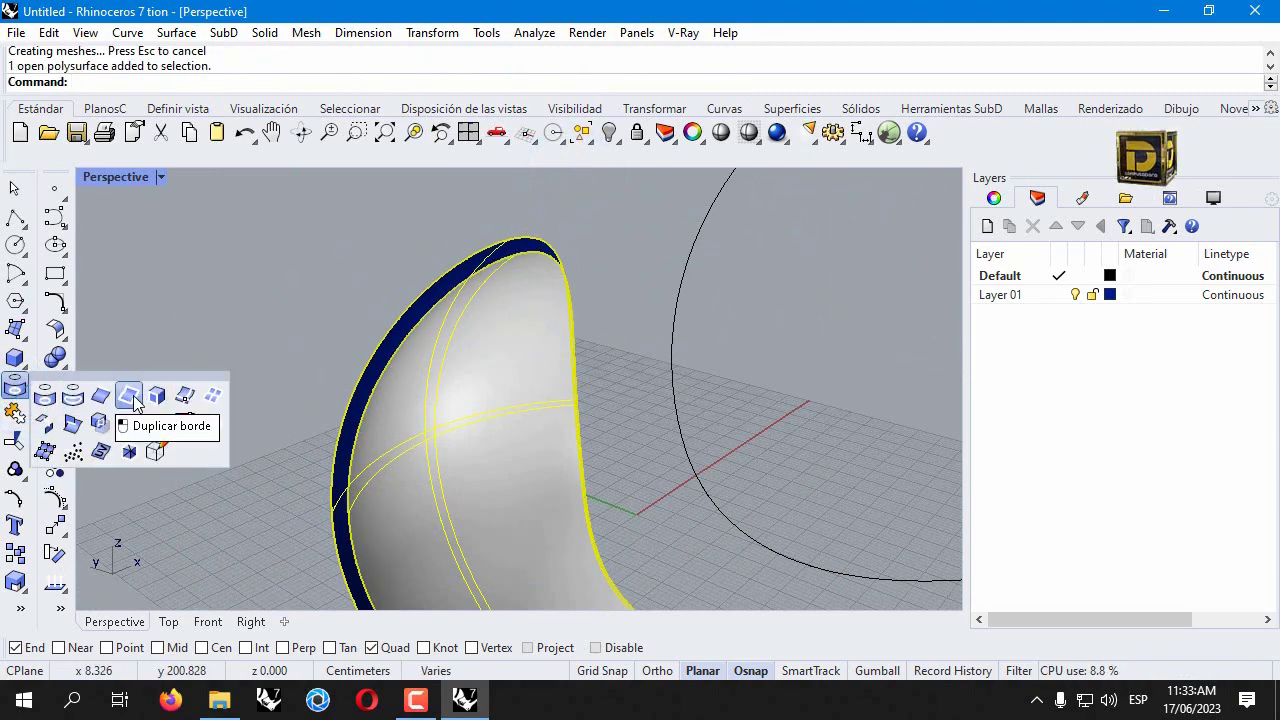
left_click(135, 400)
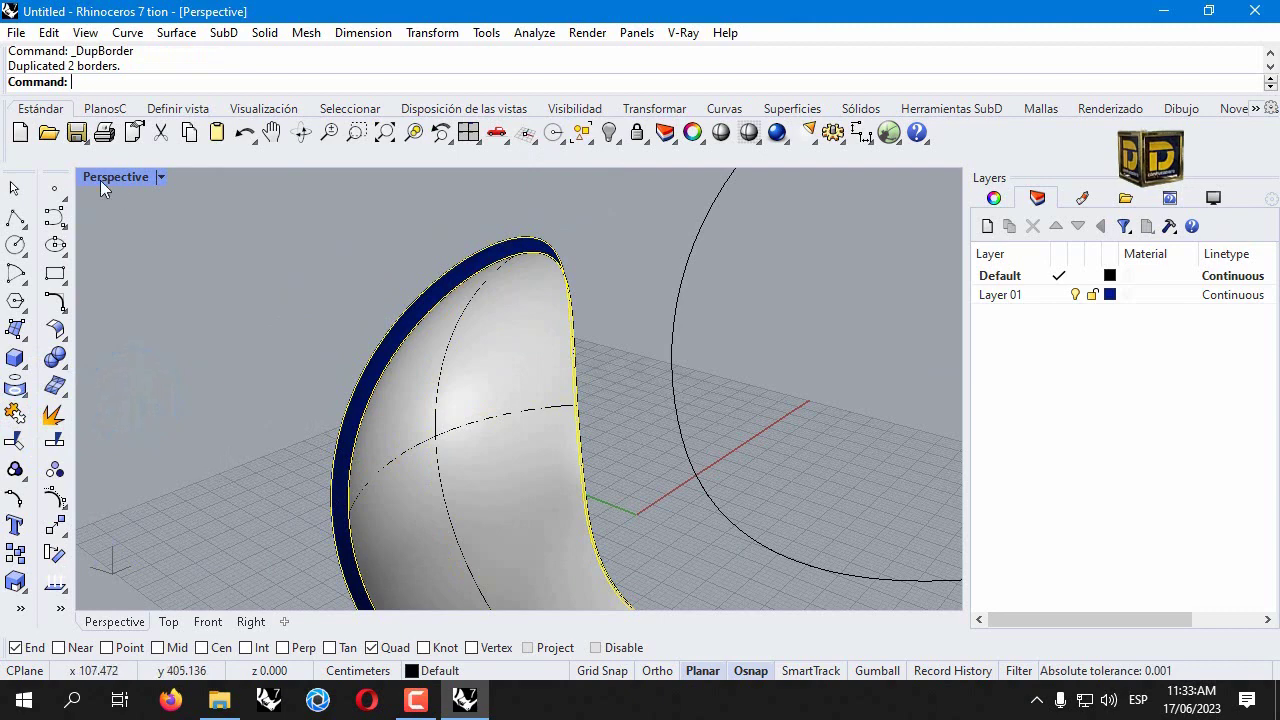
Draw a rounded arc in the Right view joining the upper ends of the two seat borders and bulging outward past them
left_click(25, 277)
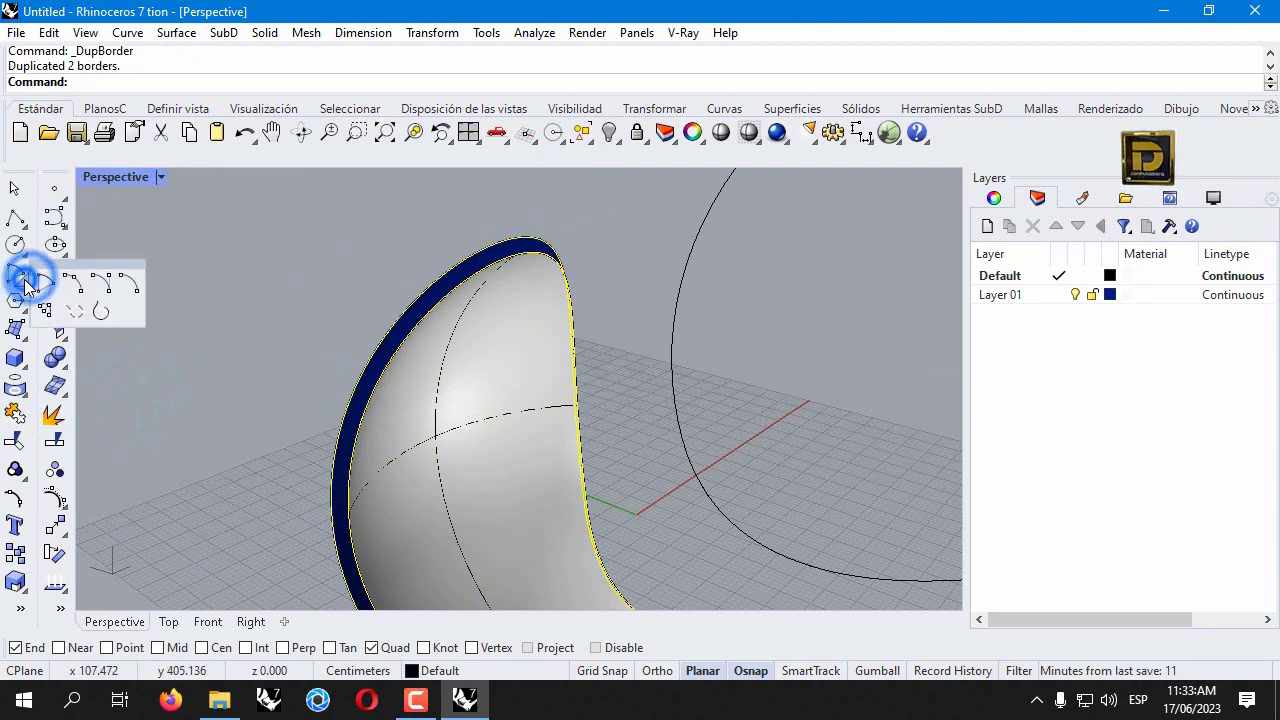
left_click(77, 277)
double_click(120, 176)
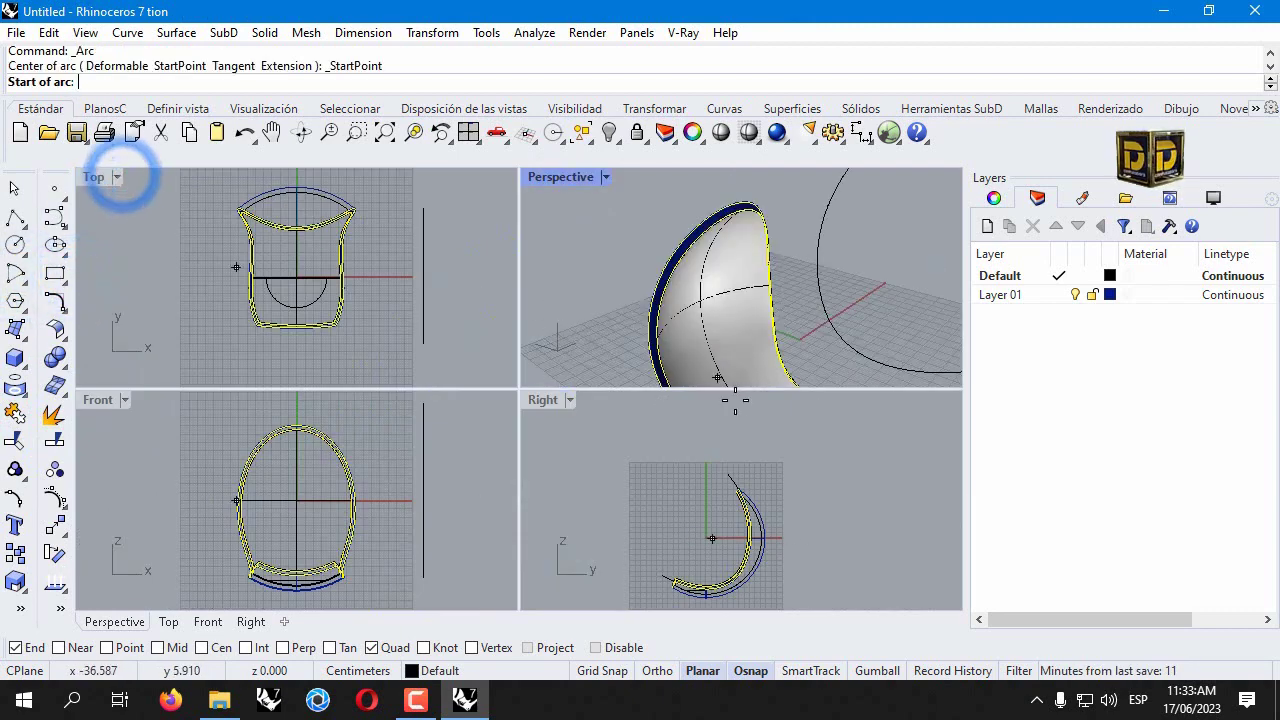
scroll(620, 360, "up", 3)
scroll(737, 491, "up", 3)
right_click_drag(743, 486, 707, 480)
scroll(700, 480, "up", 4)
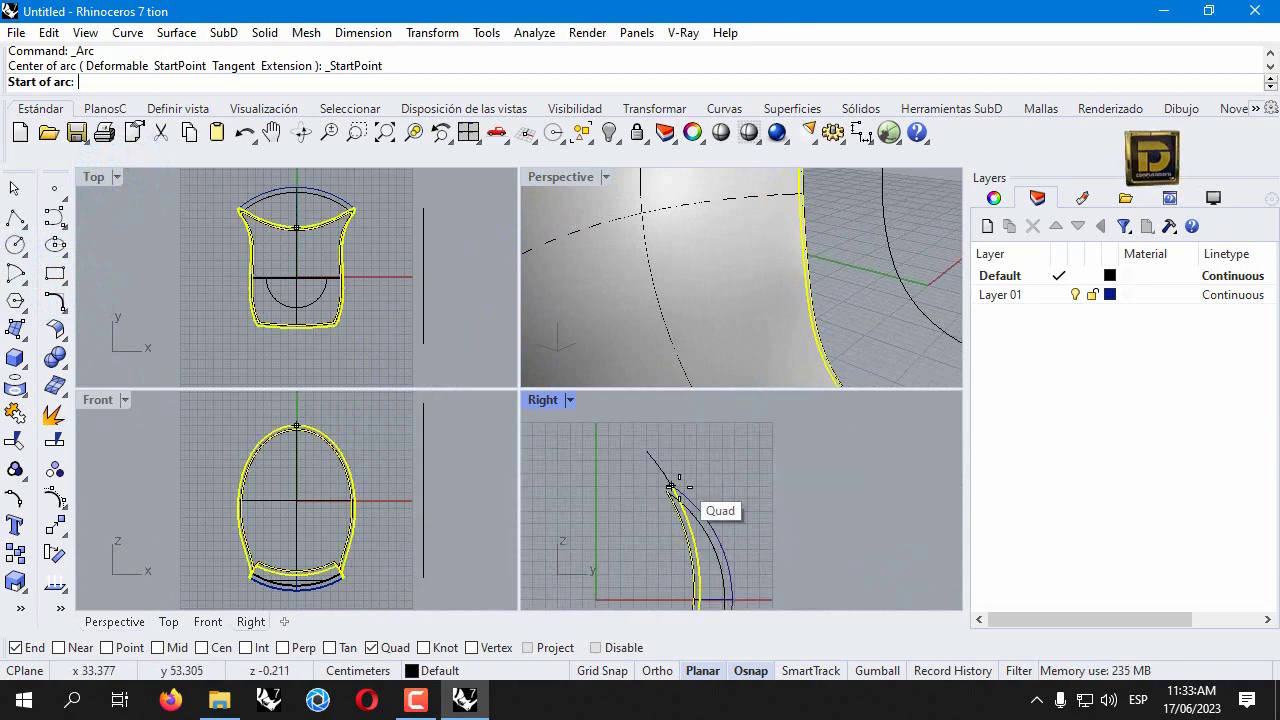
left_click(640, 464)
left_click(665, 421)
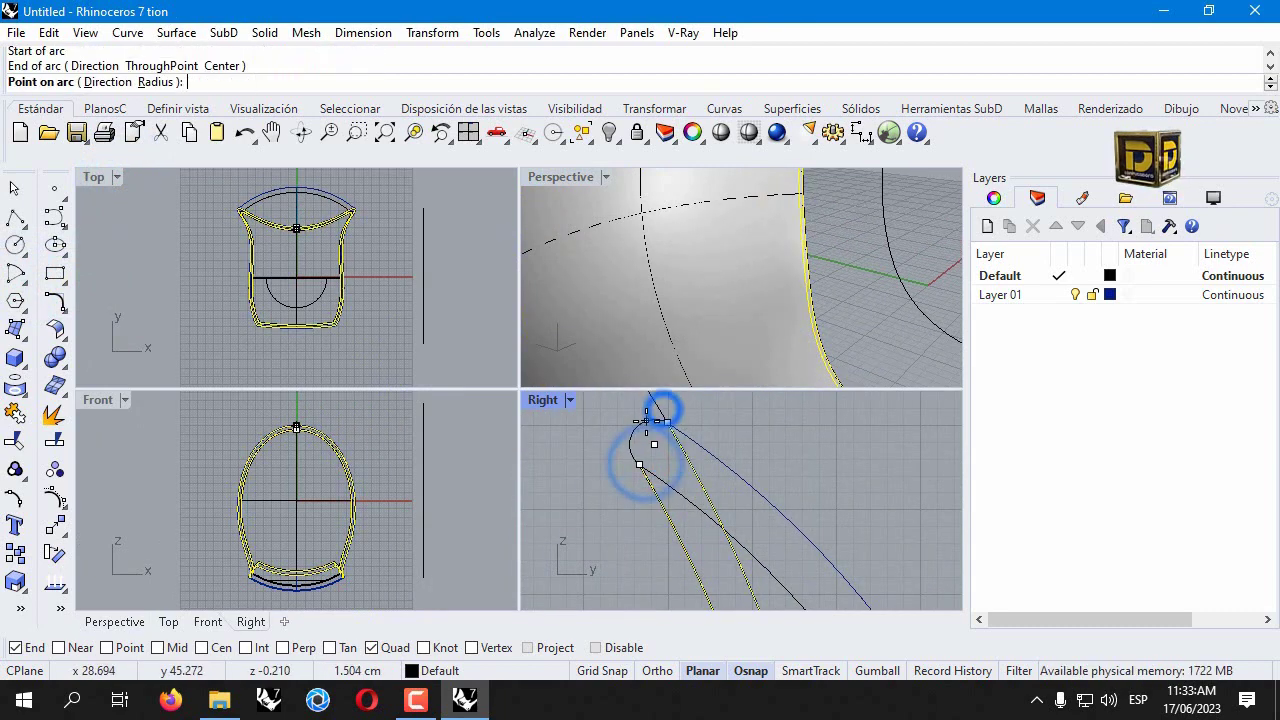
left_click(619, 432)
scroll(701, 241, "down", 8)
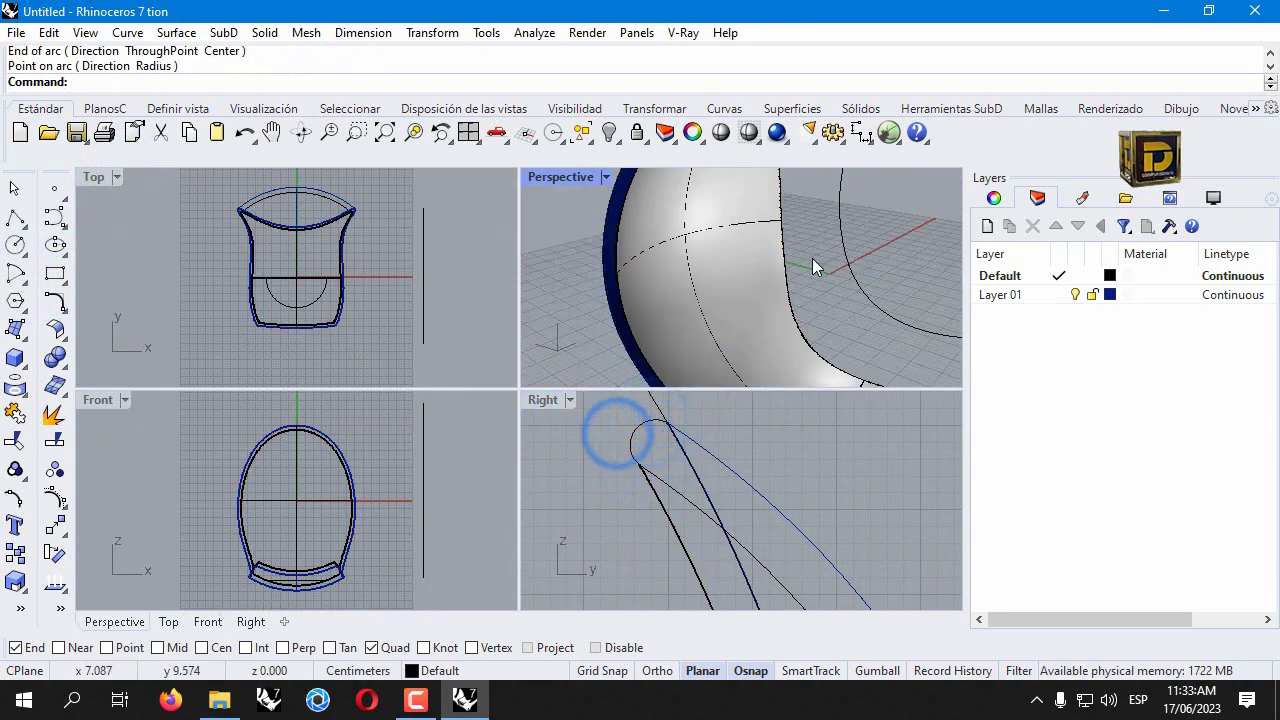
Sweep the small arc along the two seat borders as rails and join the swept strip with both seat surfaces
double_click(575, 176)
scroll(566, 302, "up", 6)
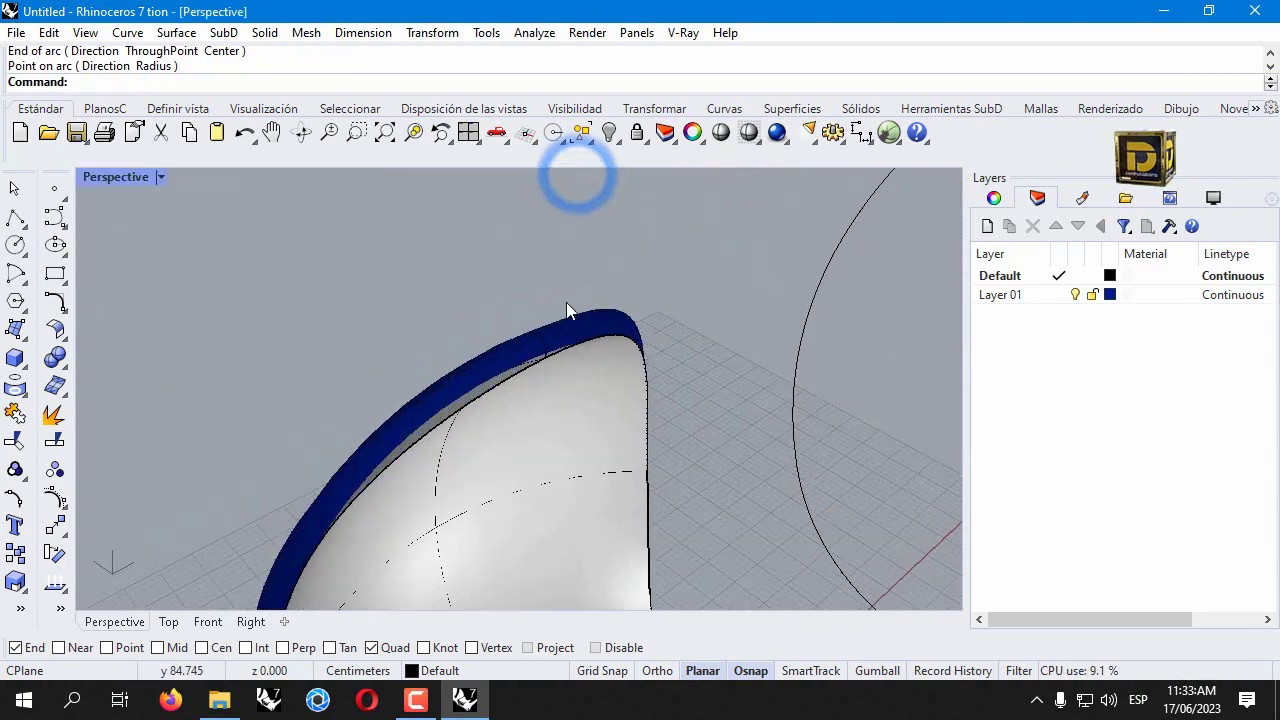
left_click(31, 339)
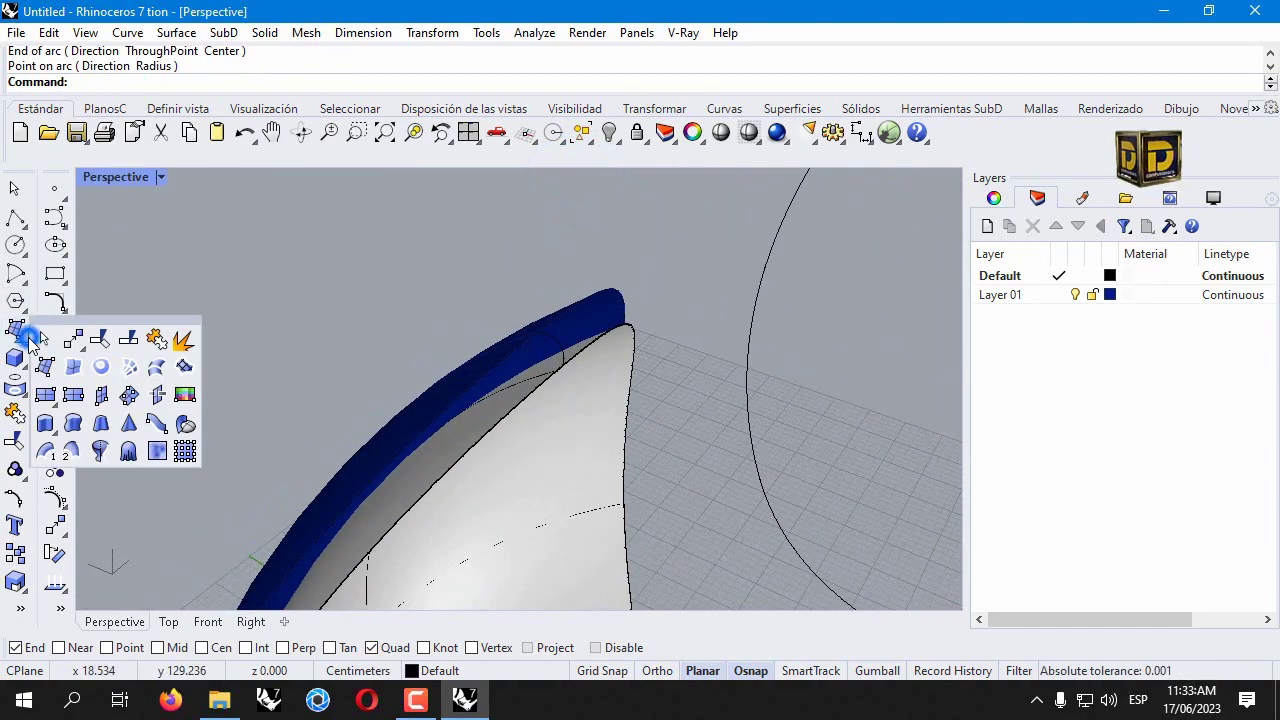
left_click(73, 451)
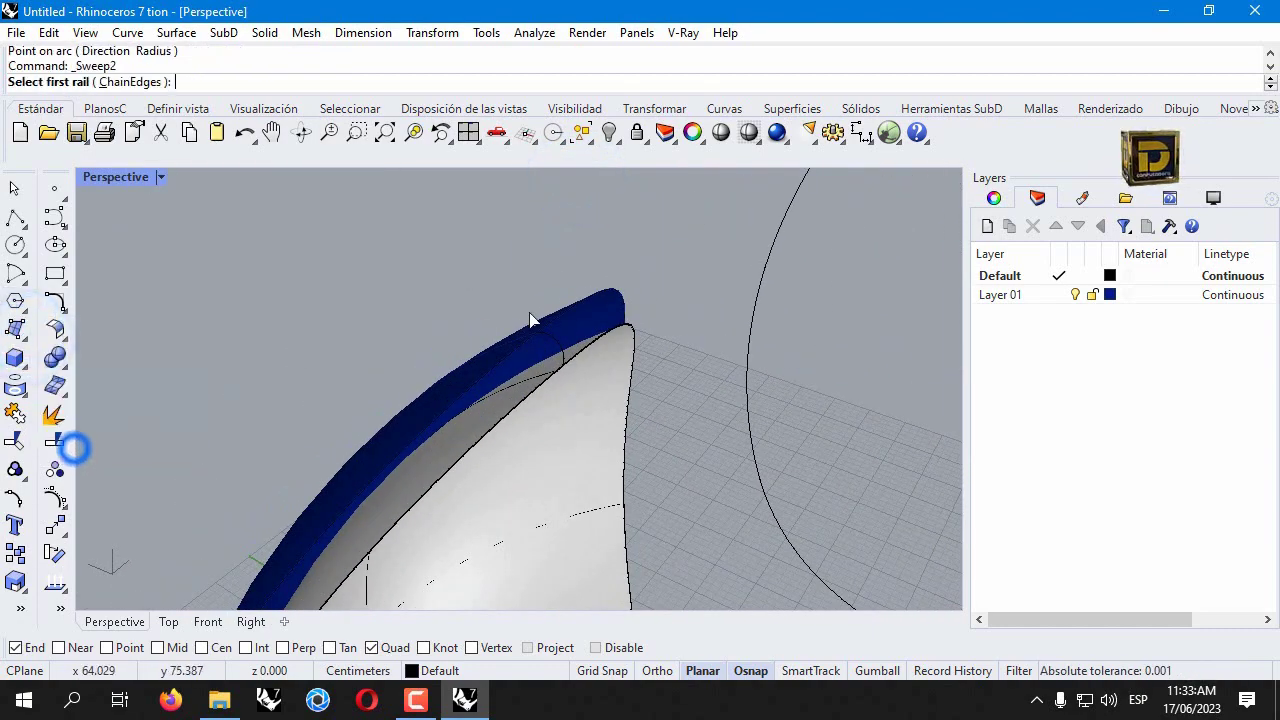
left_click(536, 395)
left_click(594, 461)
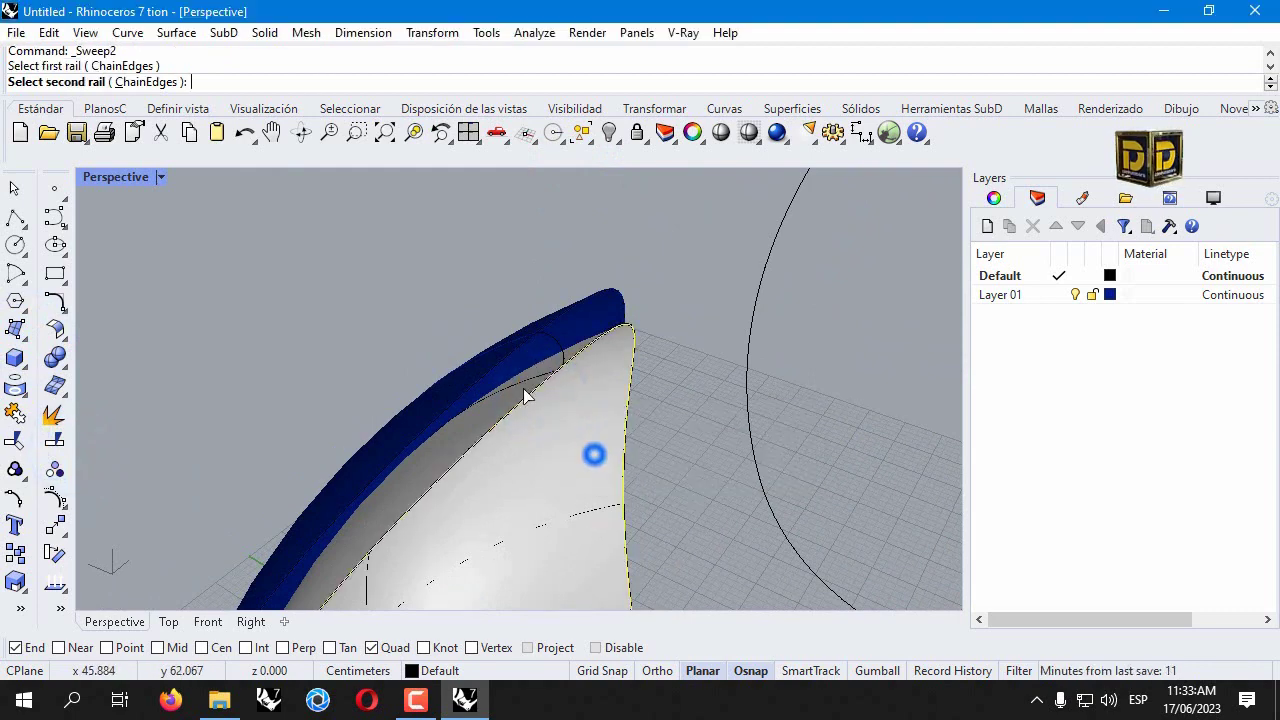
left_click(495, 366)
left_click(560, 416)
left_click(560, 350)
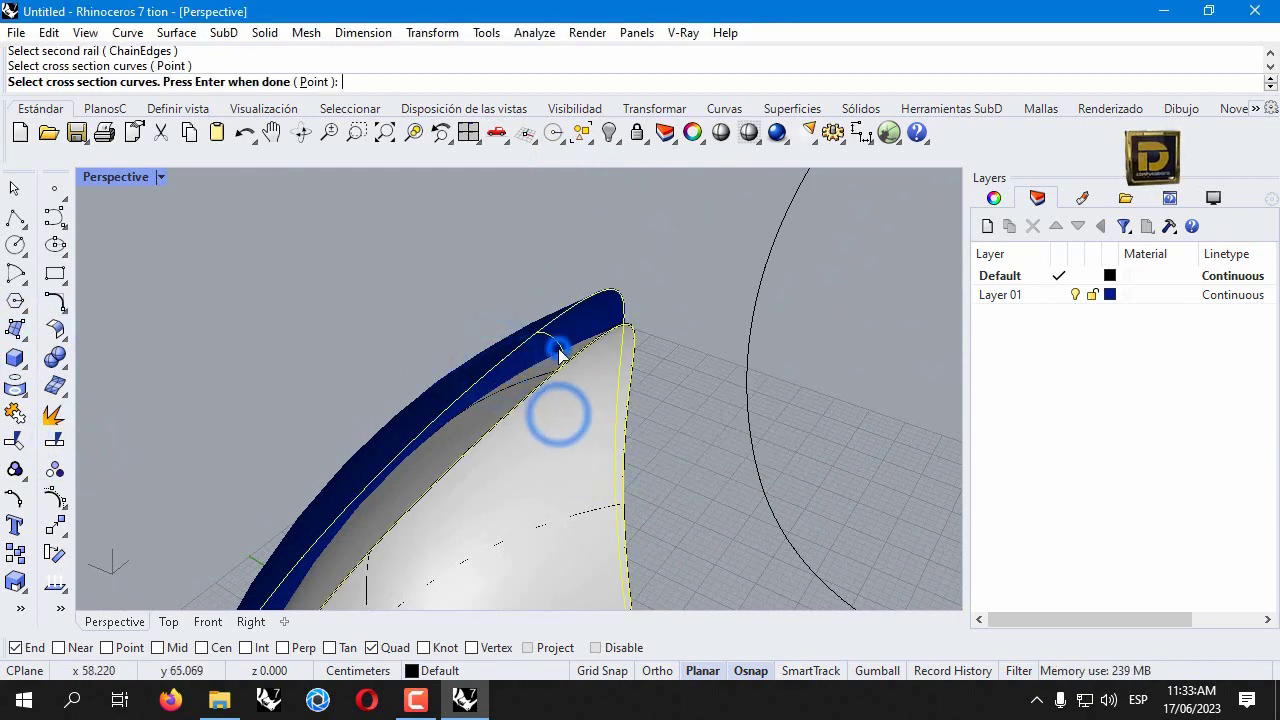
key("Return")
key("Return")
right_click_drag(620, 330, 591, 240)
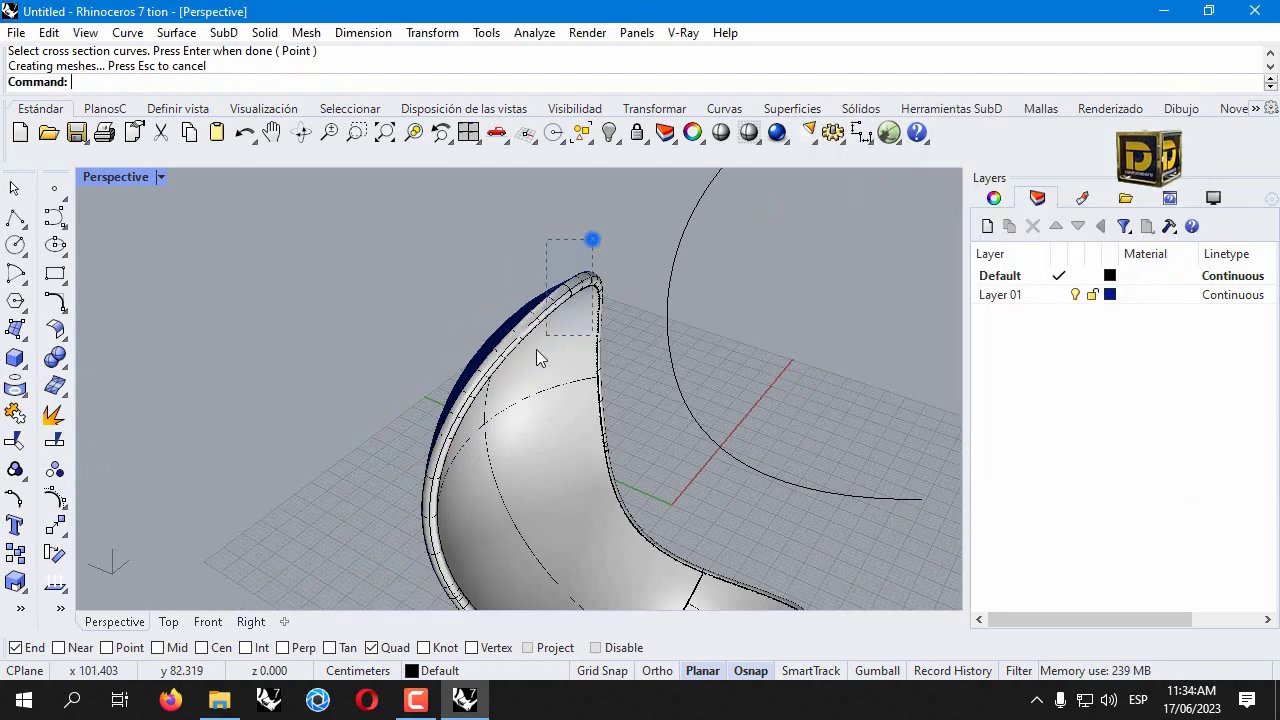
left_click(15, 411)
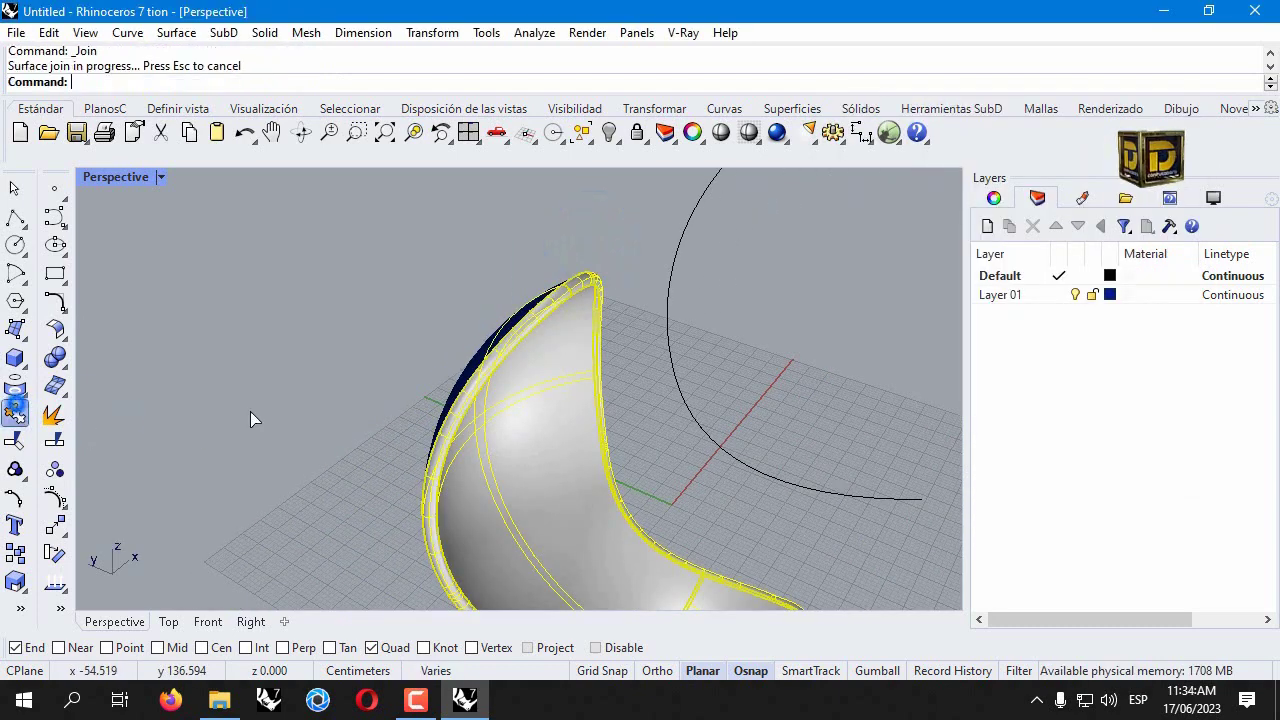
Add a new layer coloured red and move the joined seat cushion onto it
left_click(990, 224)
left_click(1110, 313)
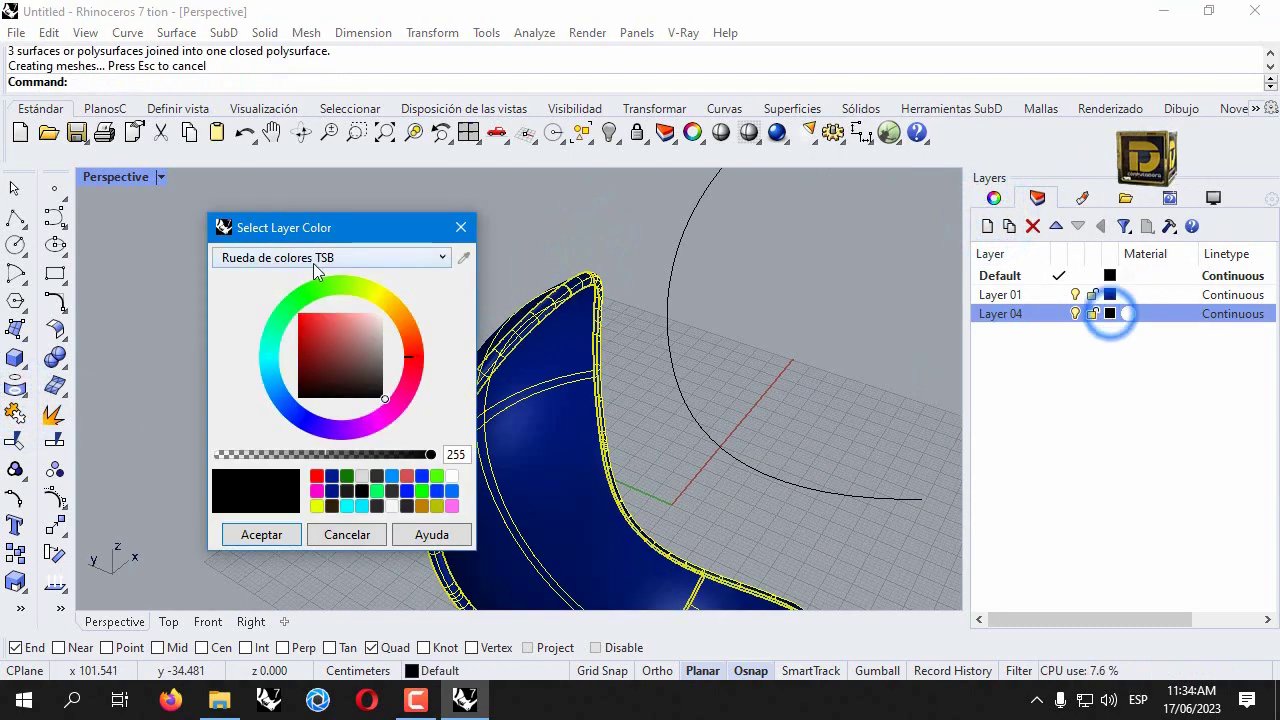
left_click(330, 343)
left_click(259, 535)
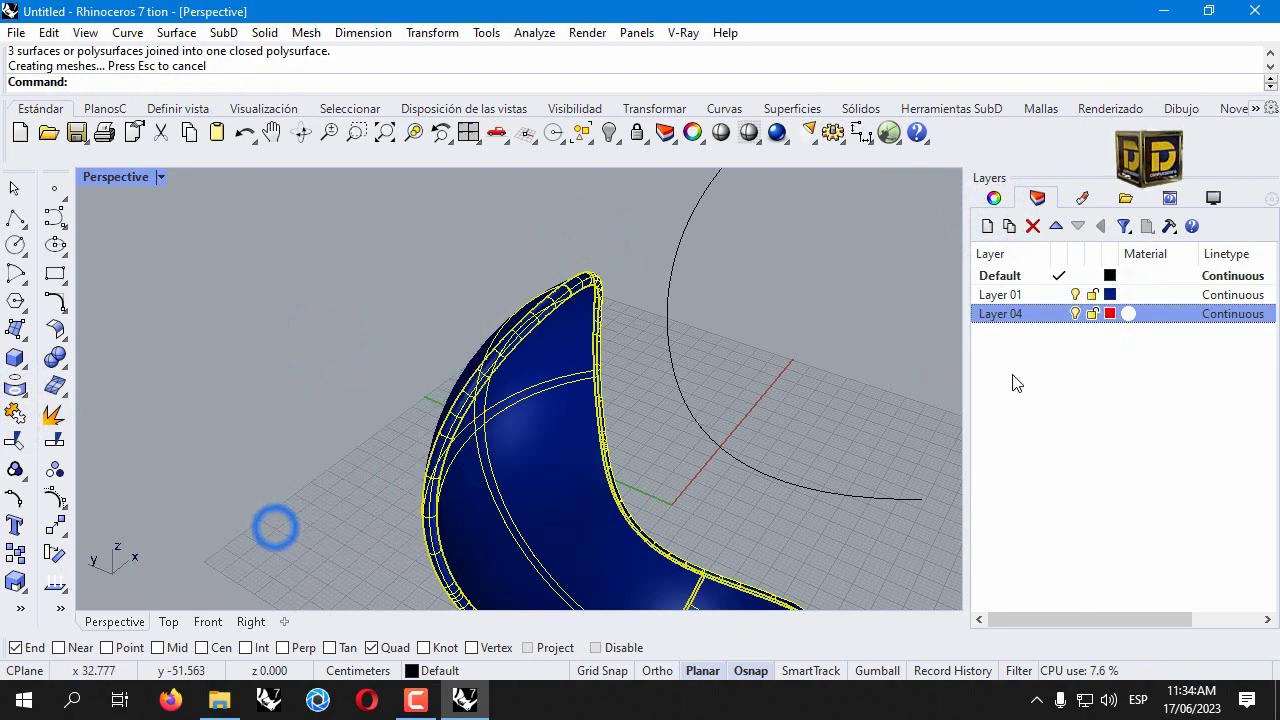
right_click(1030, 318)
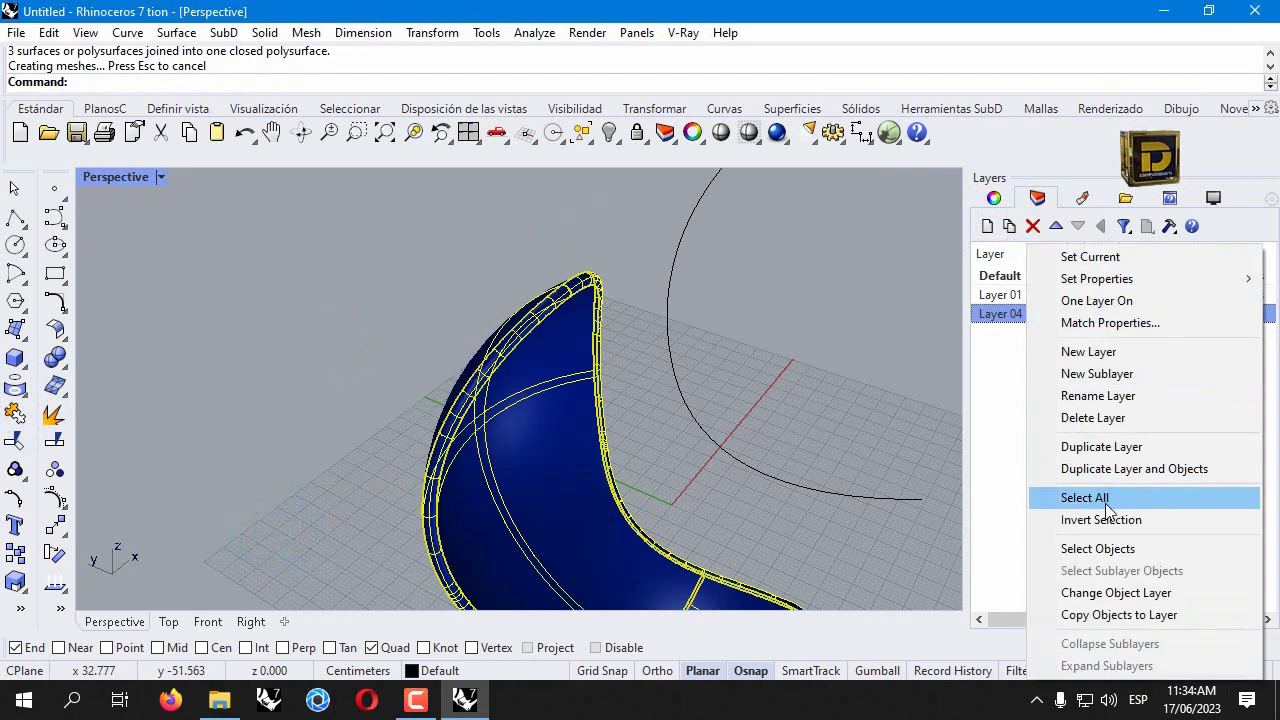
left_click(1112, 593)
left_click(517, 242)
Show the hidden shell and lining and hide the loose arc curve beside the ball chair
left_click(609, 132)
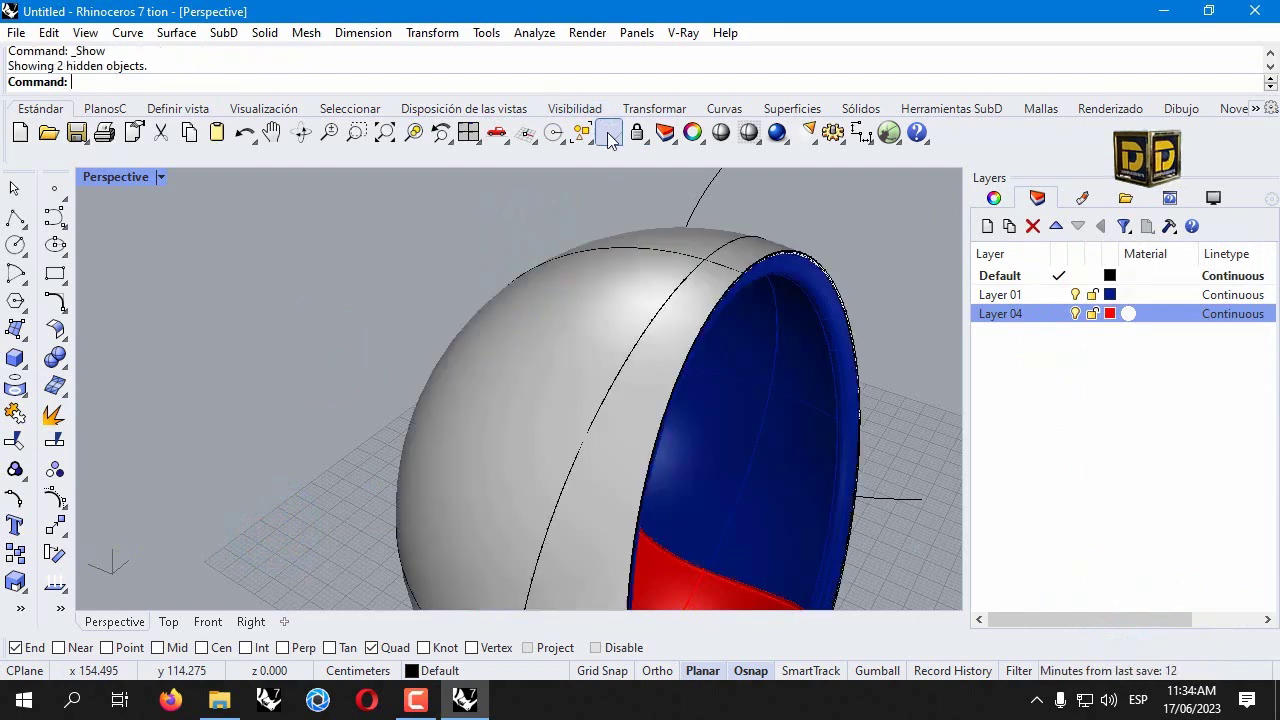
scroll(703, 378, "down", 5)
right_click_drag(703, 378, 735, 330)
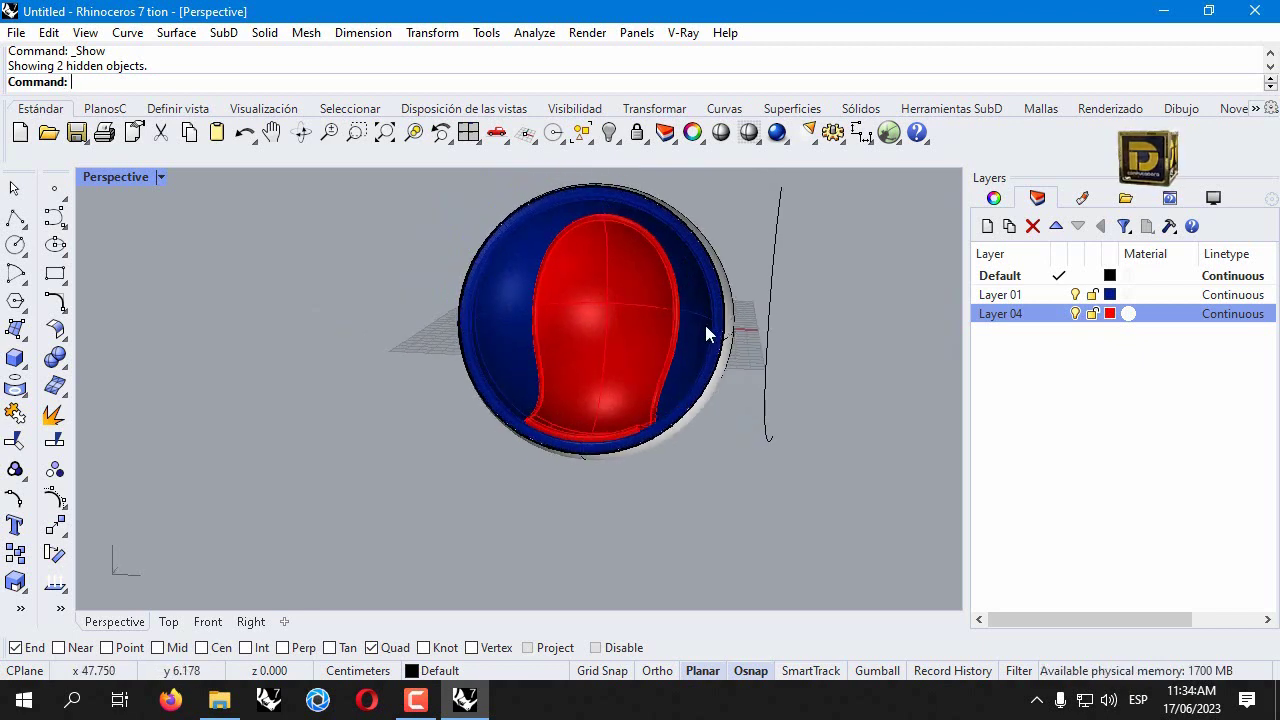
right_click_drag(639, 297, 557, 325)
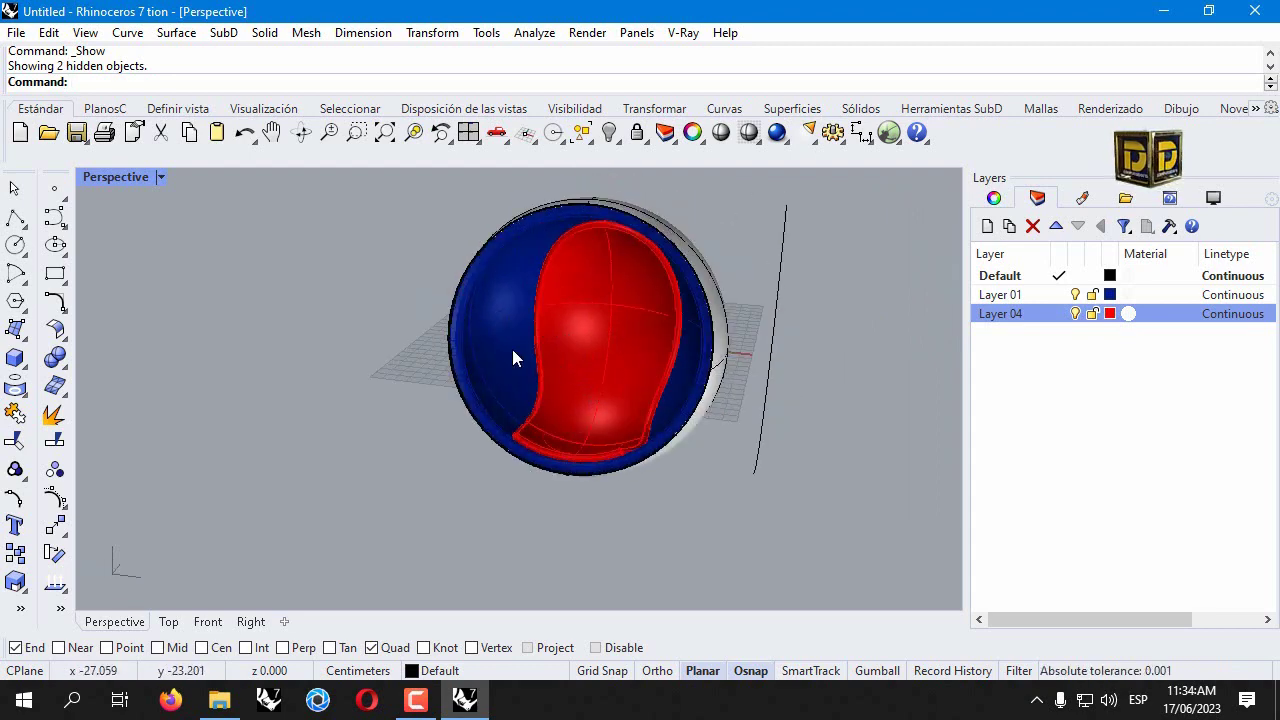
right_click_drag(512, 349, 565, 337)
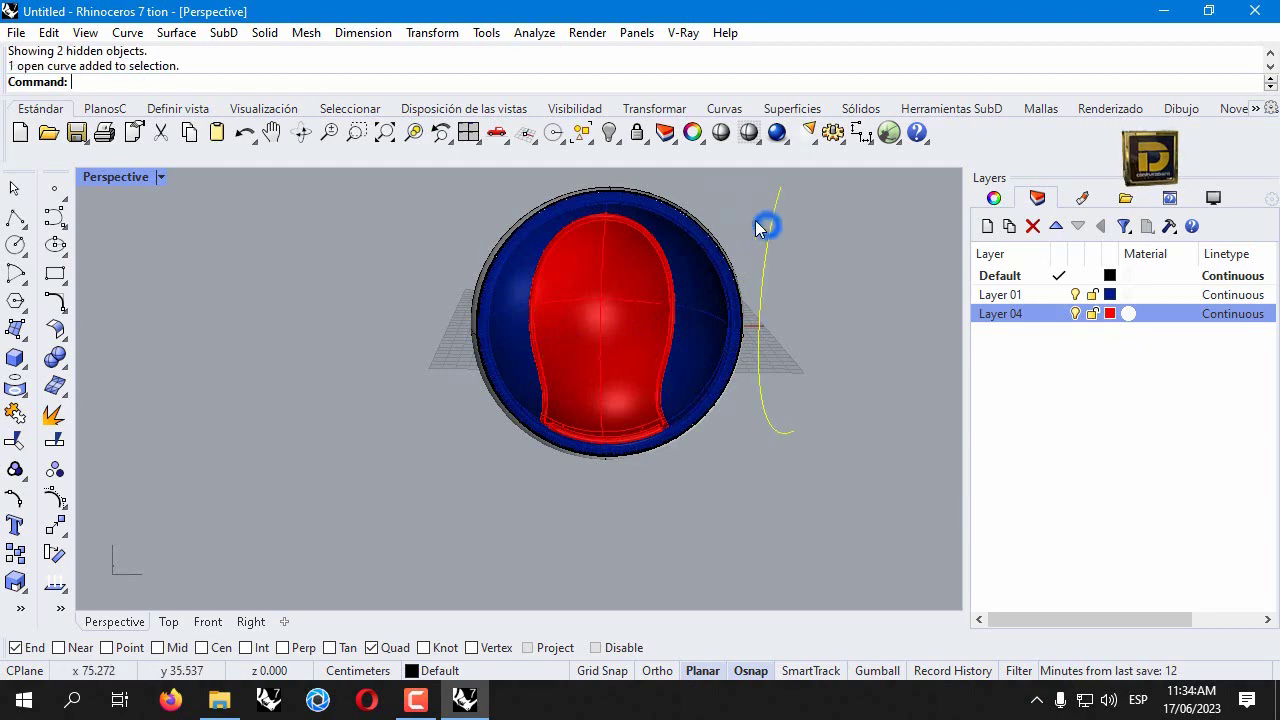
left_click(609, 132)
Copy the whole ball chair horizontally in the Top view so the duplicate sits along negative X, clear of the original
left_click_drag(794, 223, 652, 373)
left_click(15, 553)
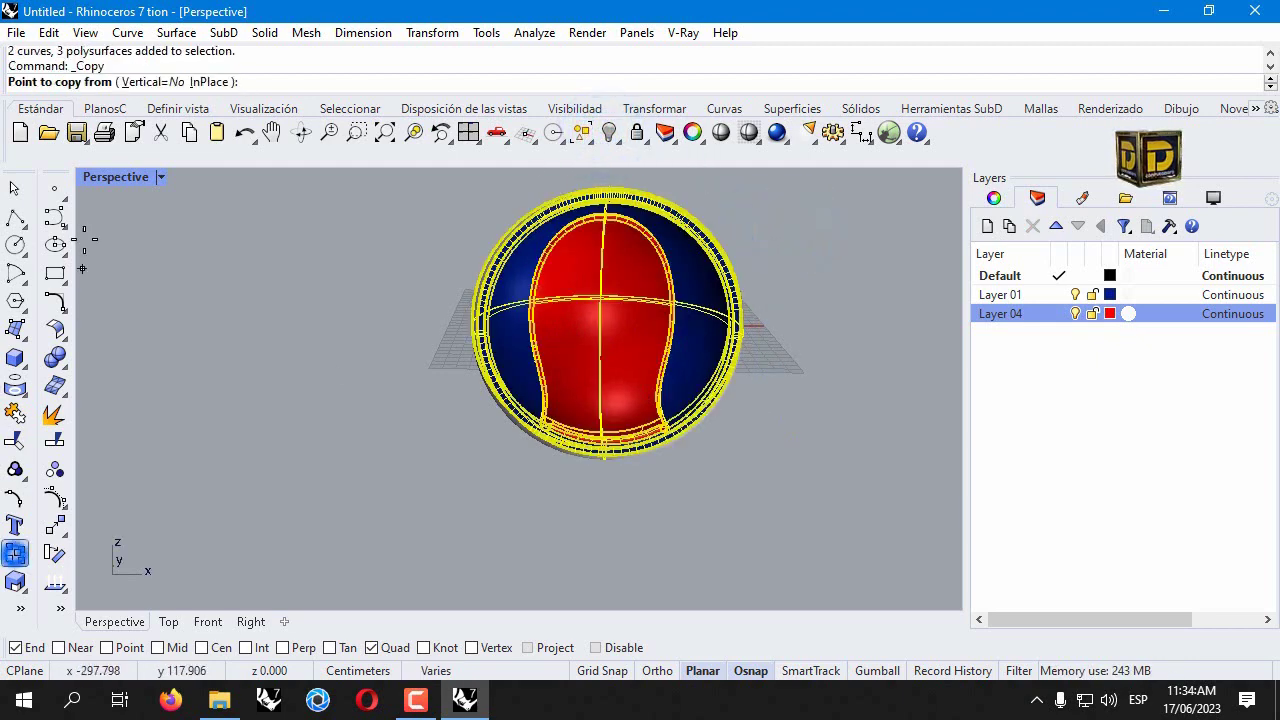
double_click(102, 178)
left_click(272, 295)
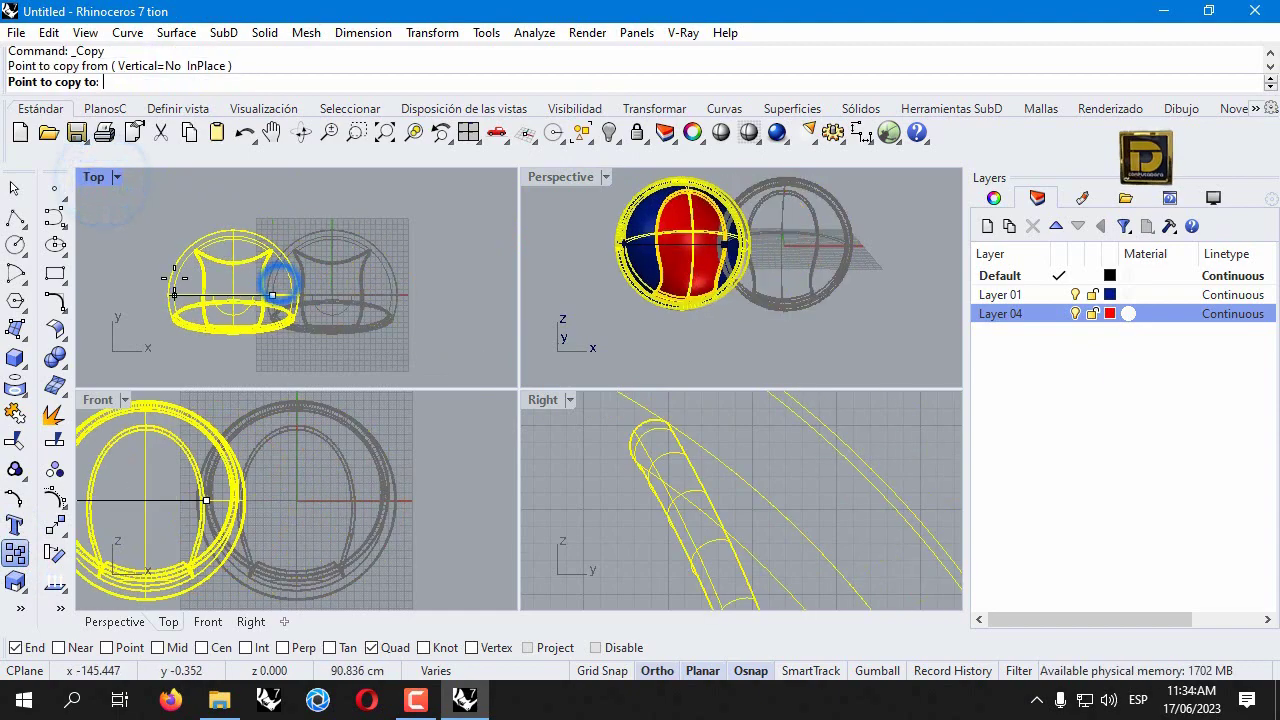
left_click(106, 295)
key("Return")
Delete the seat cushion and its two border curves from the copied ball chair
left_click(650, 247)
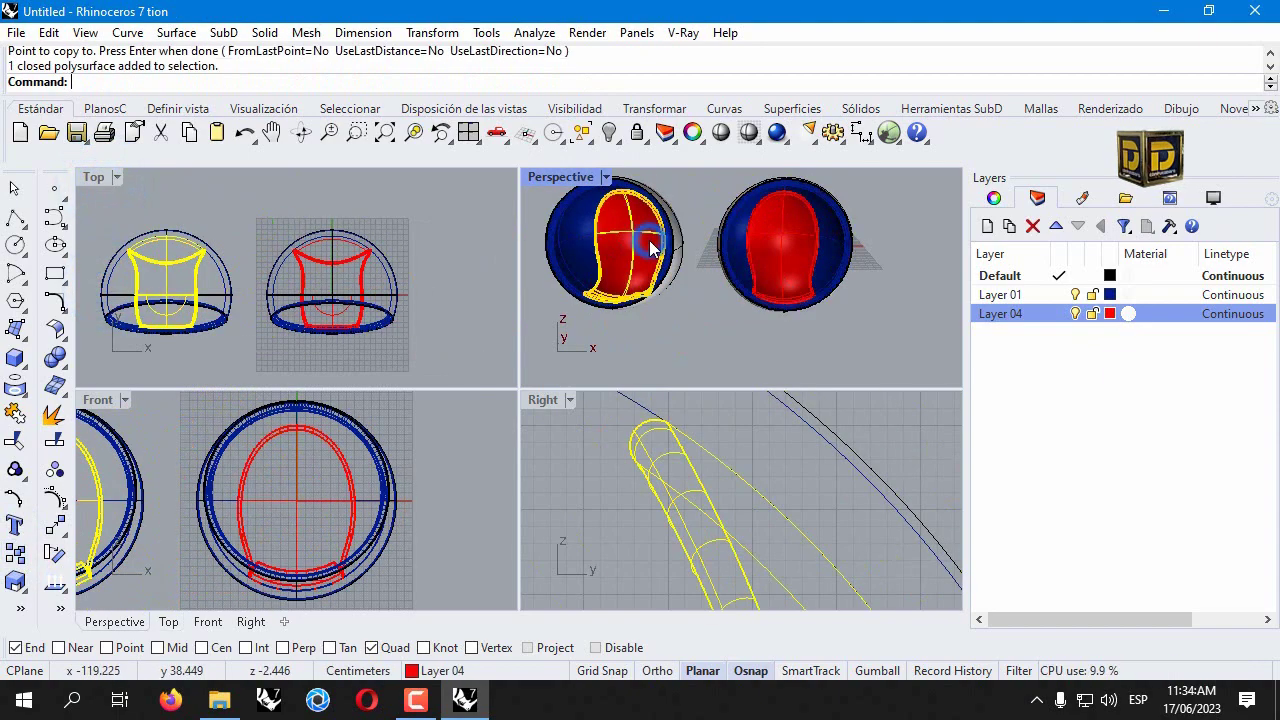
key("Delete")
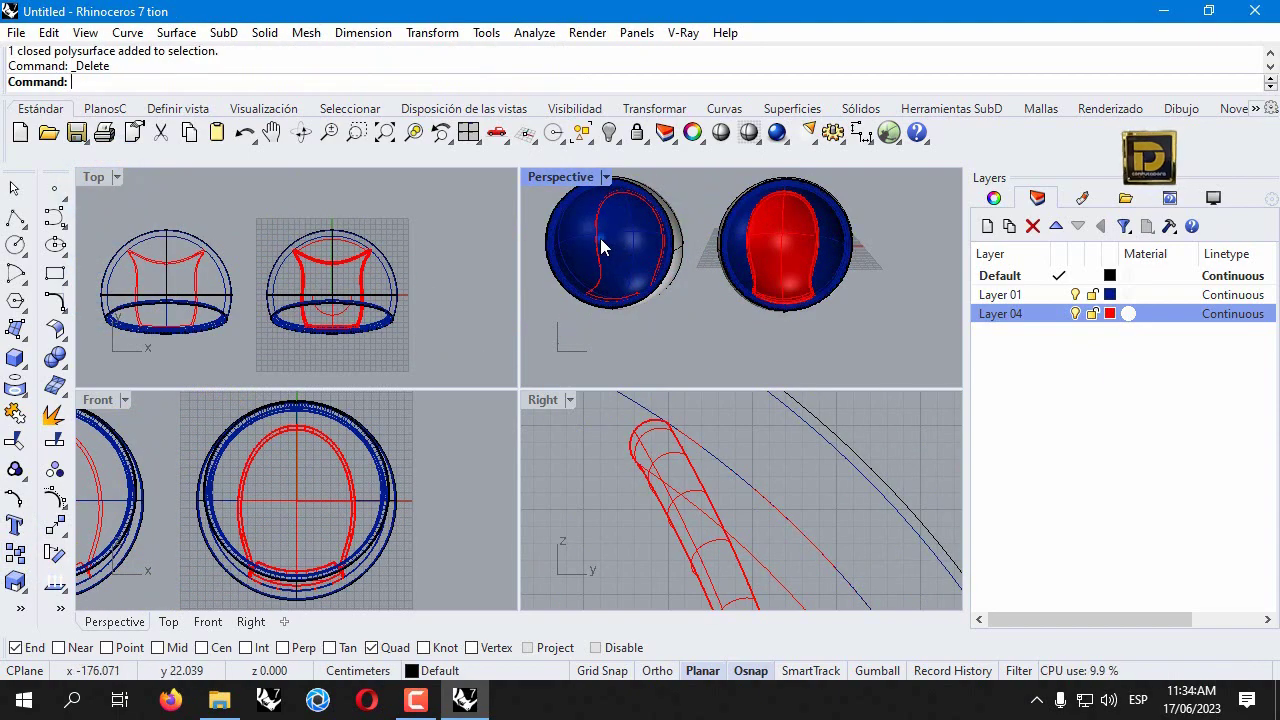
left_click(601, 247)
key("Delete")
left_click(601, 249)
key("Delete")
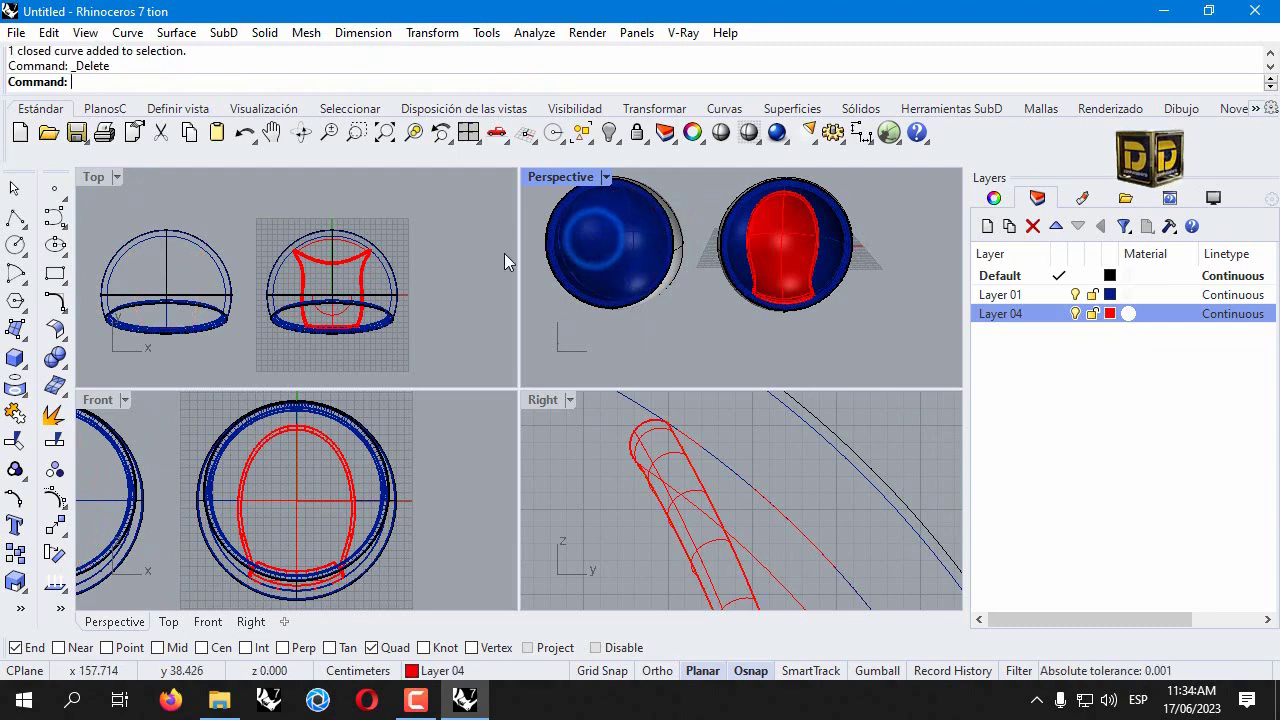
Draw a box from the Front view inside the copied ball, about 69 cm wide, 55 cm high and 22 cm deep
scroll(240, 470, "down", 4)
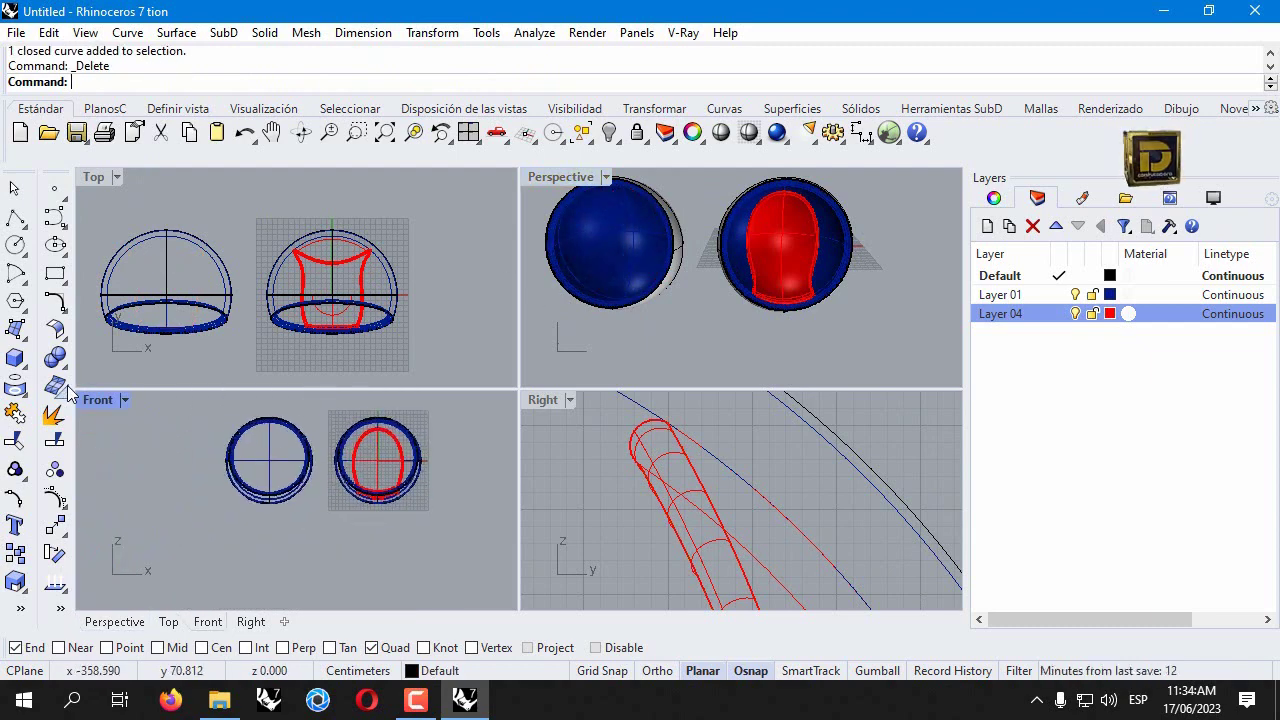
left_click(15, 358)
scroll(286, 451, "up", 4)
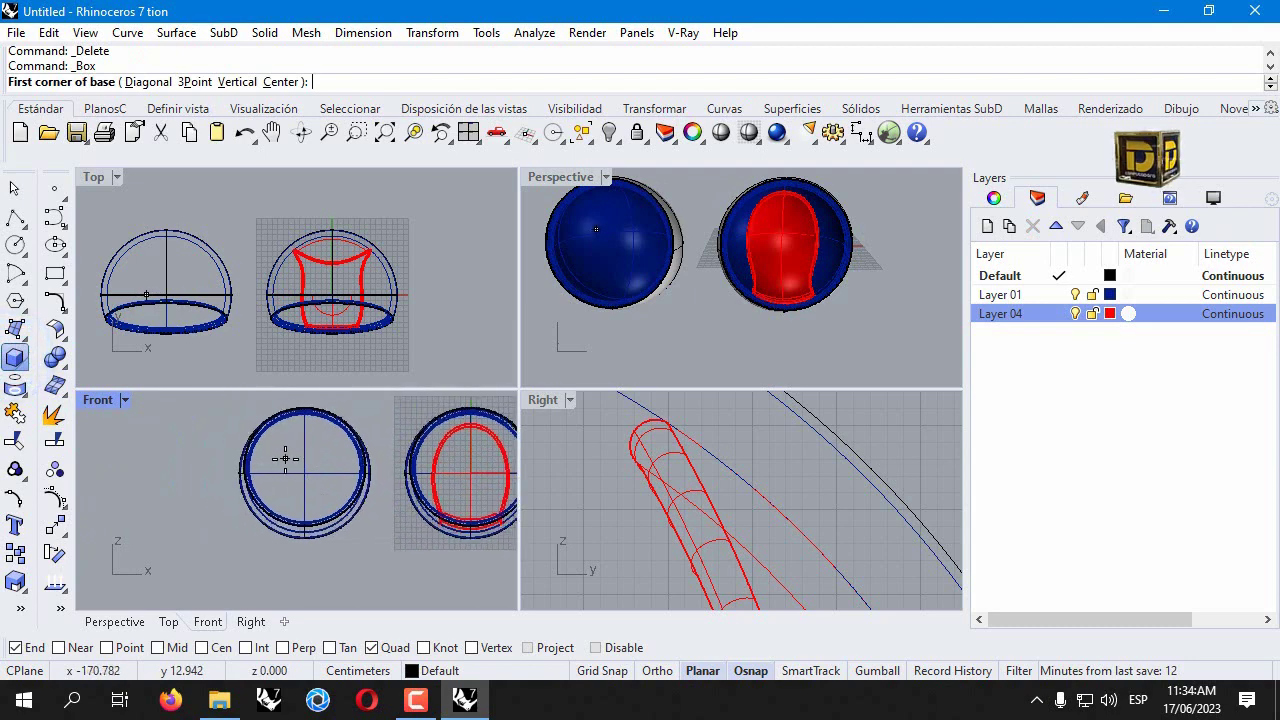
left_click(258, 425)
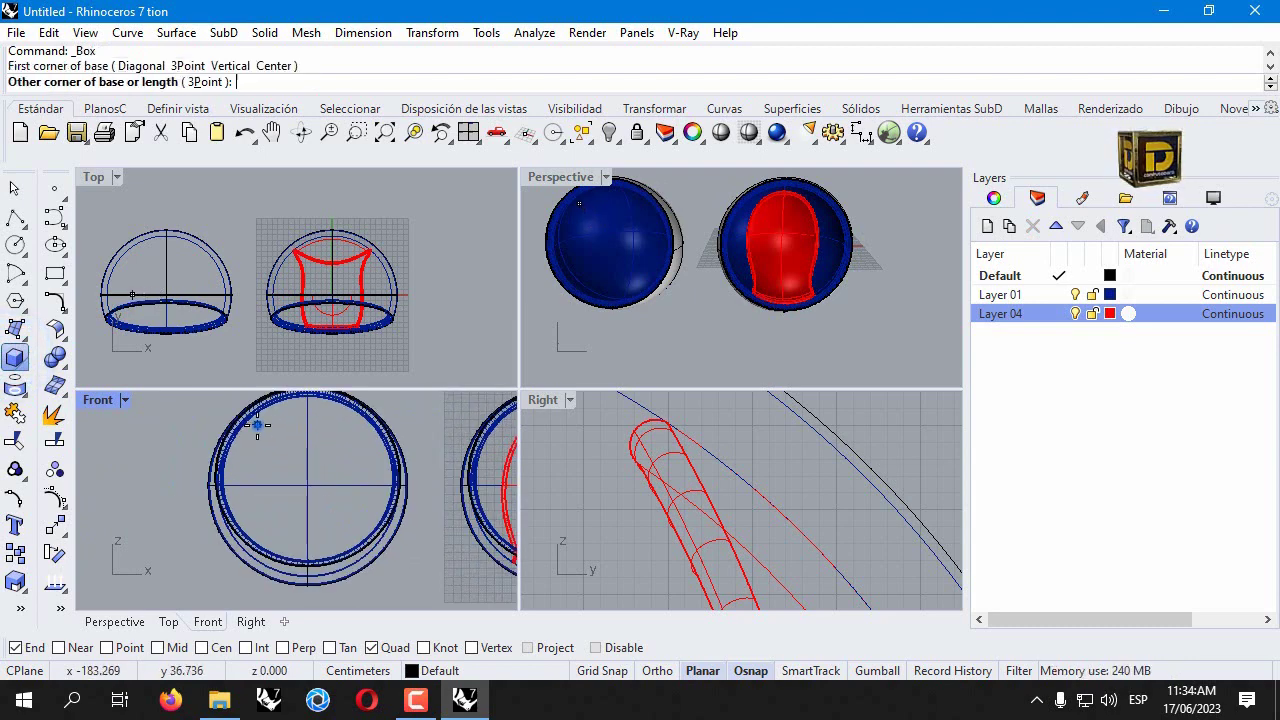
left_click(371, 515)
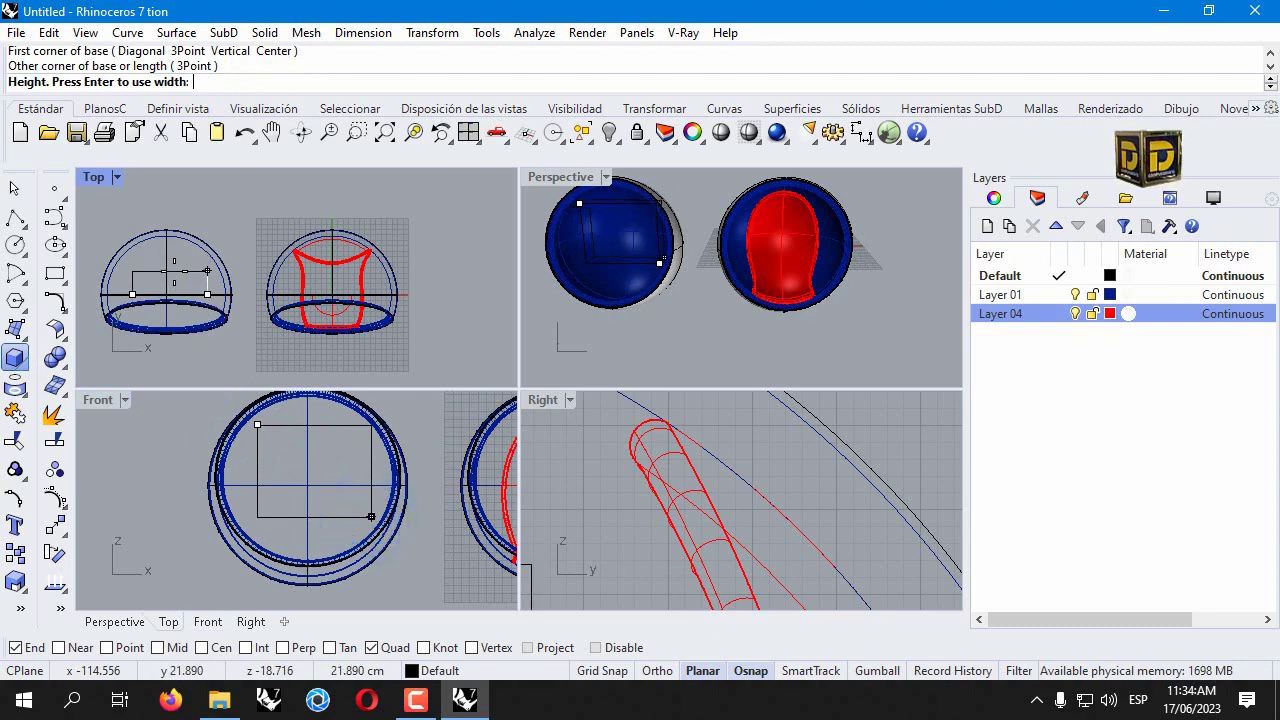
left_click(173, 268)
Move the new box onto the red Layer 04
left_click(623, 240)
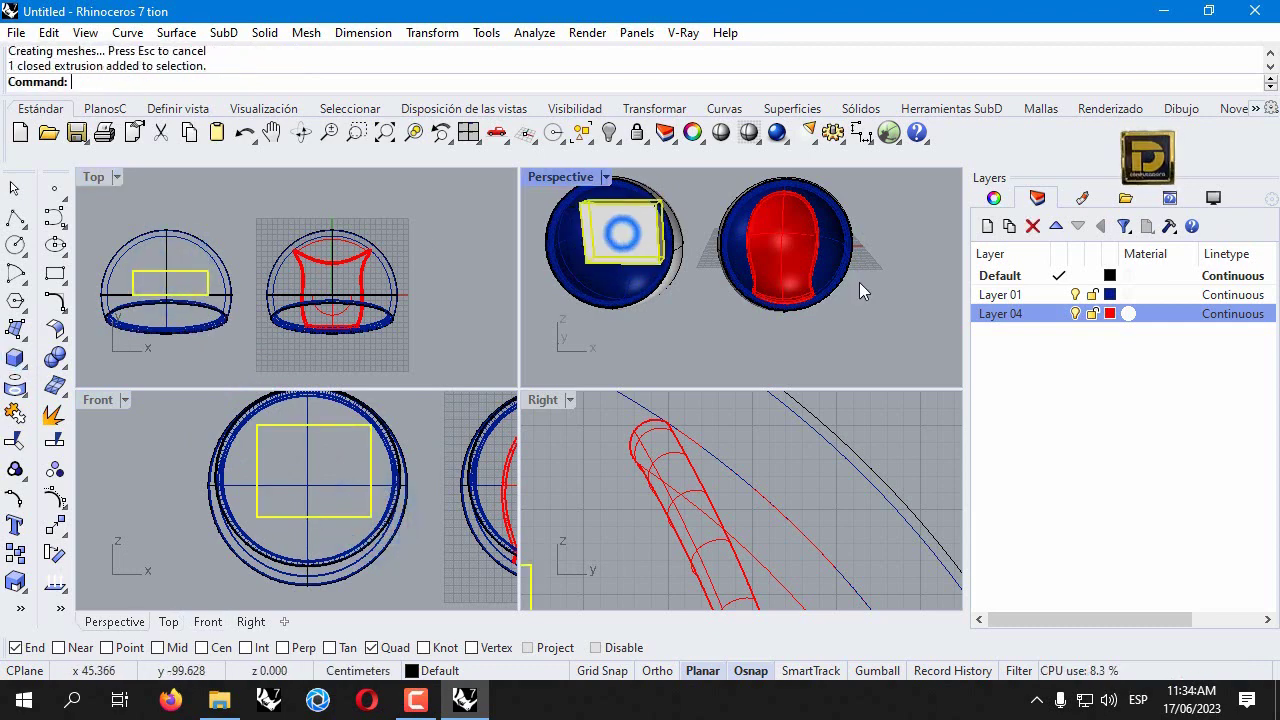
right_click(1000, 314)
left_click(1092, 593)
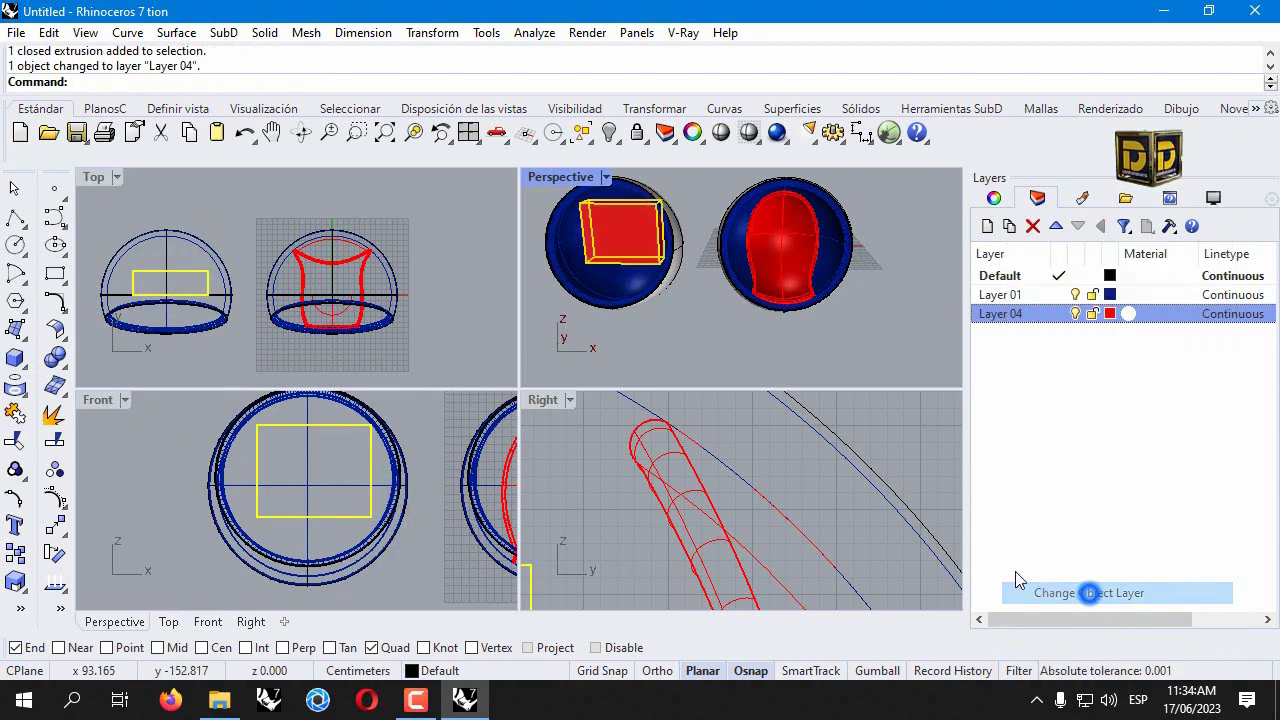
left_click(727, 352)
Move the box toward the back of the copied ball and hide the shell and lining around it
scroll(175, 273, "up", 2)
left_click_drag(176, 275, 168, 245)
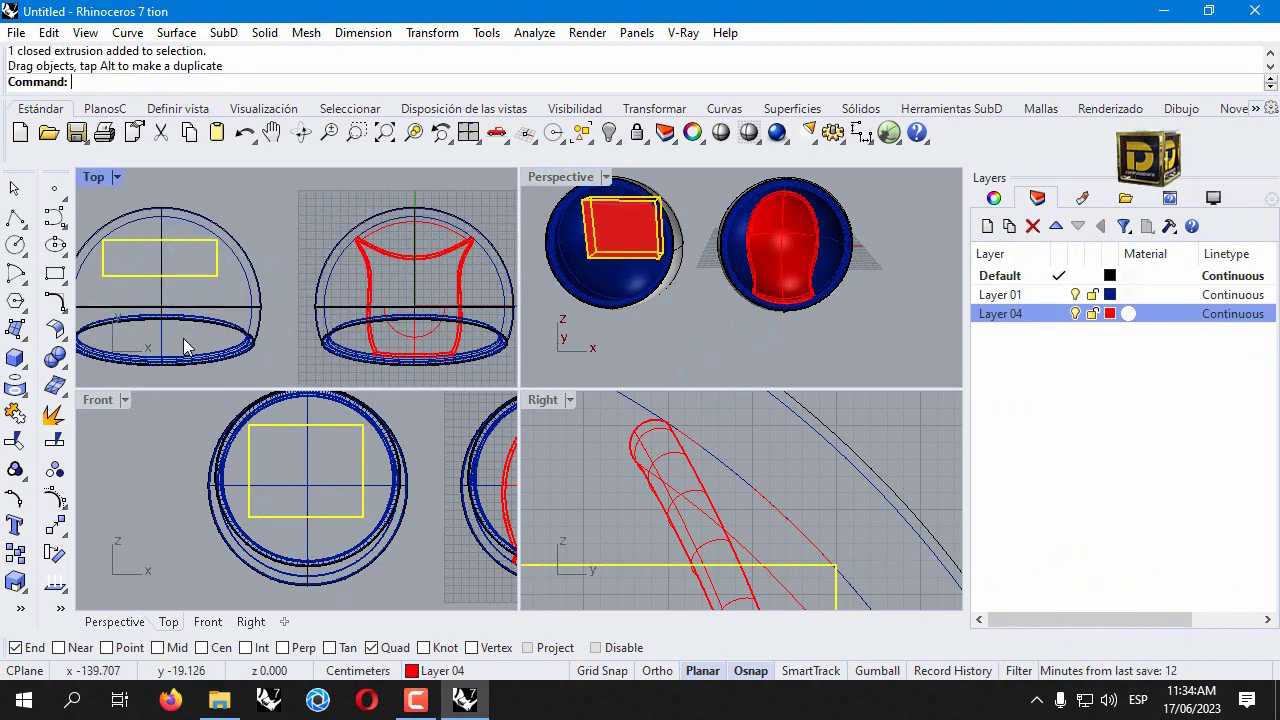
left_click(288, 222)
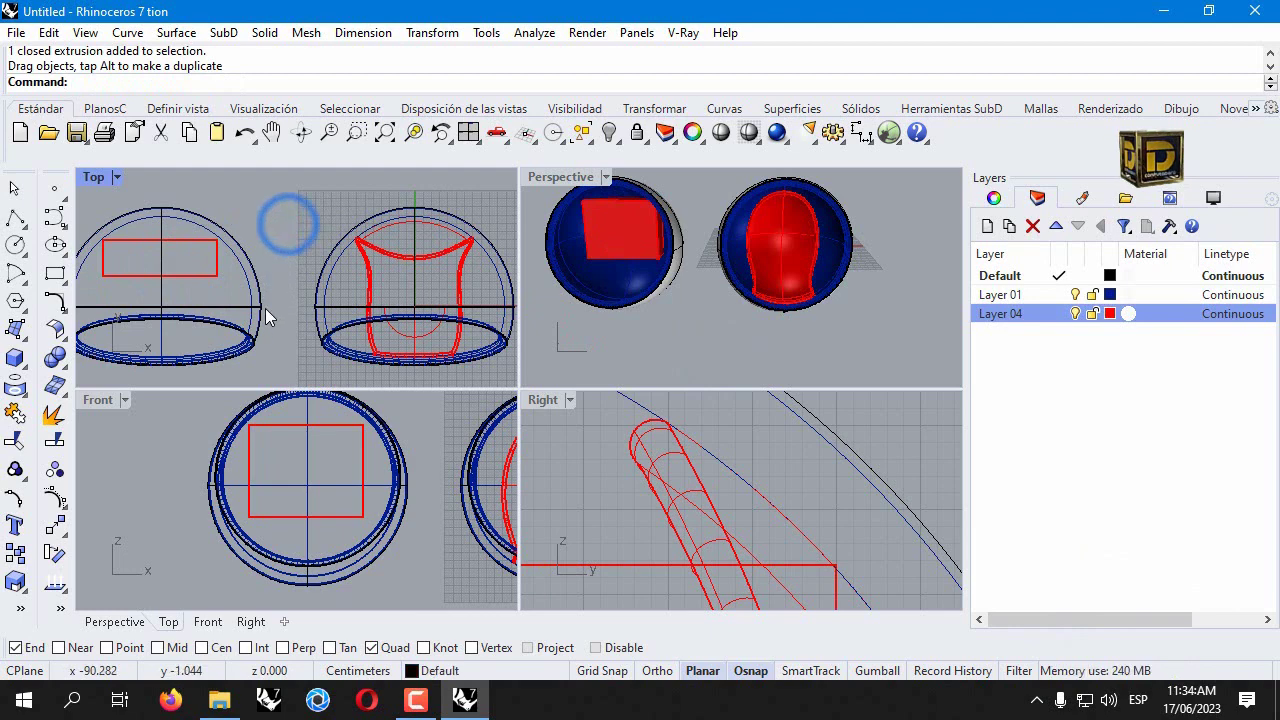
left_click_drag(292, 245, 257, 346)
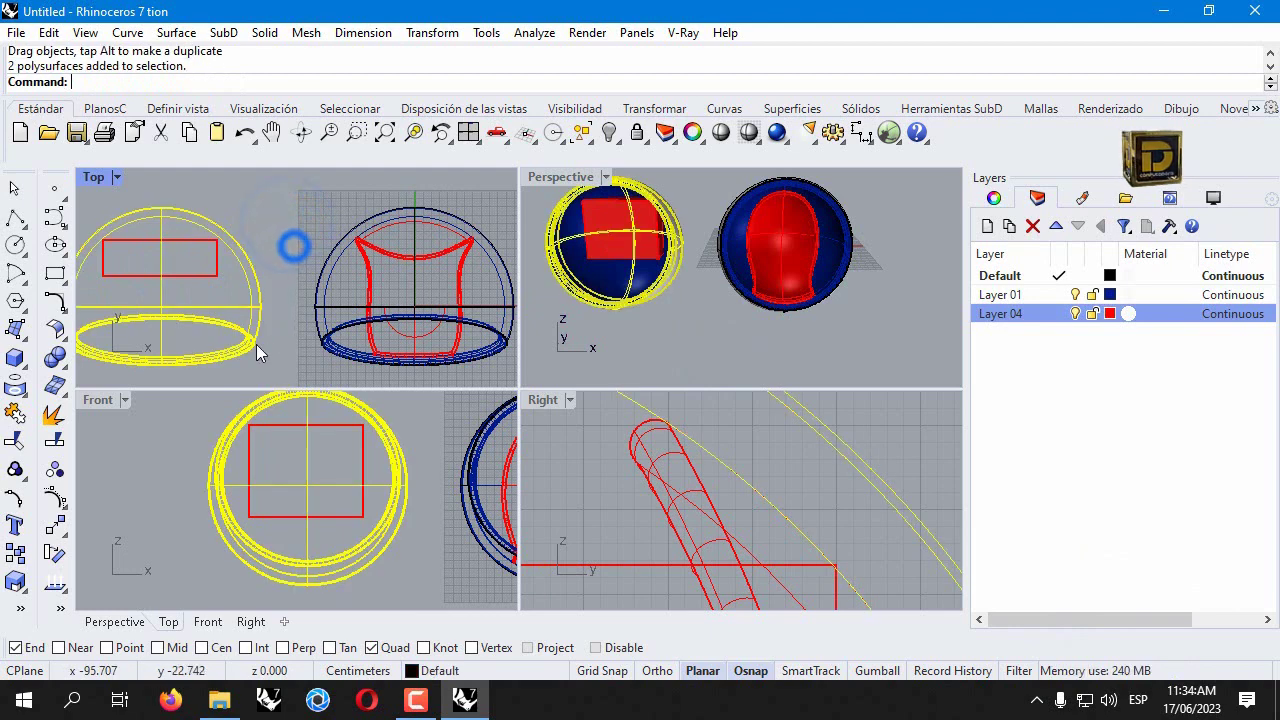
left_click(612, 134)
Try filleting all edges of the red box with a radius of 1 cm and undo the fillet
left_click(64, 359)
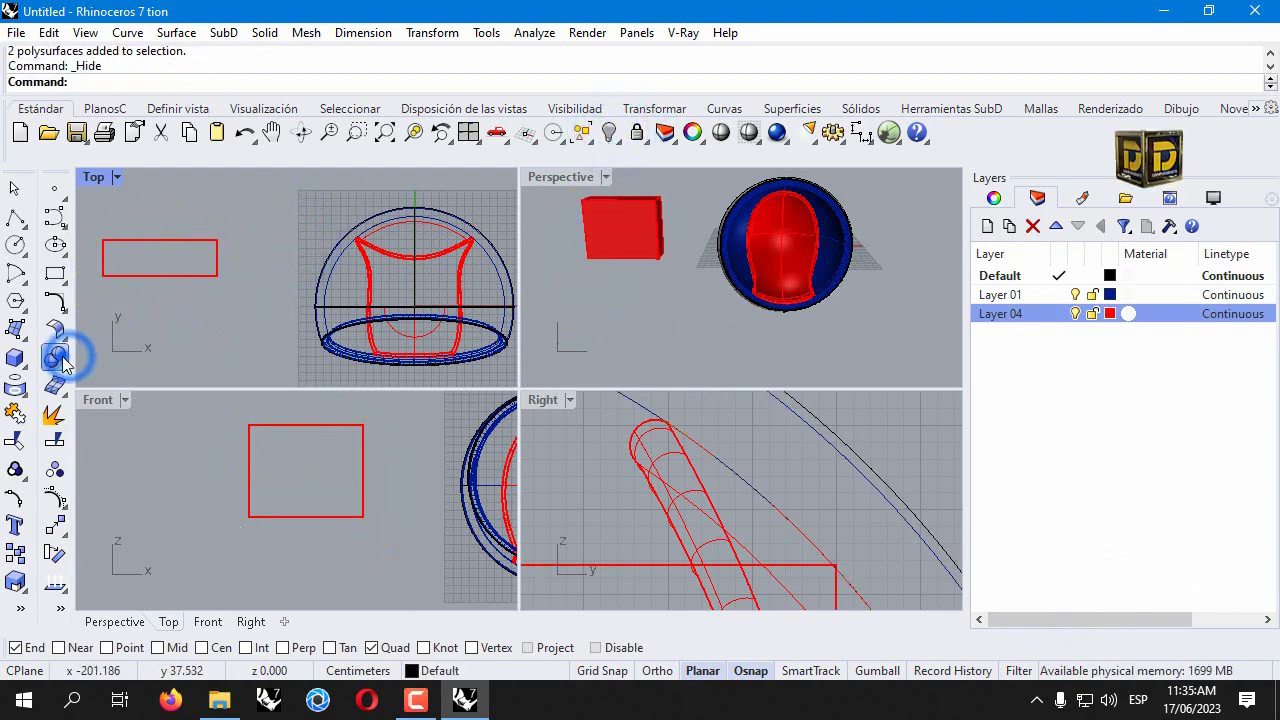
left_click(229, 396)
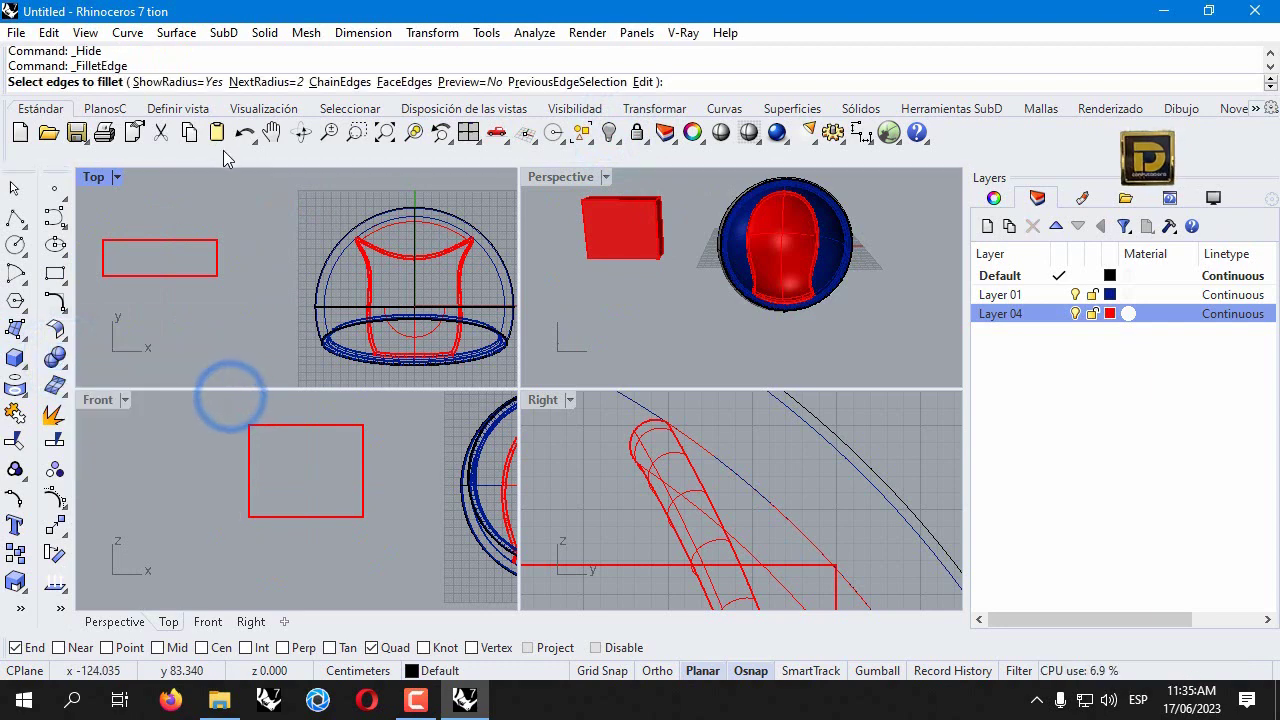
left_click(276, 84)
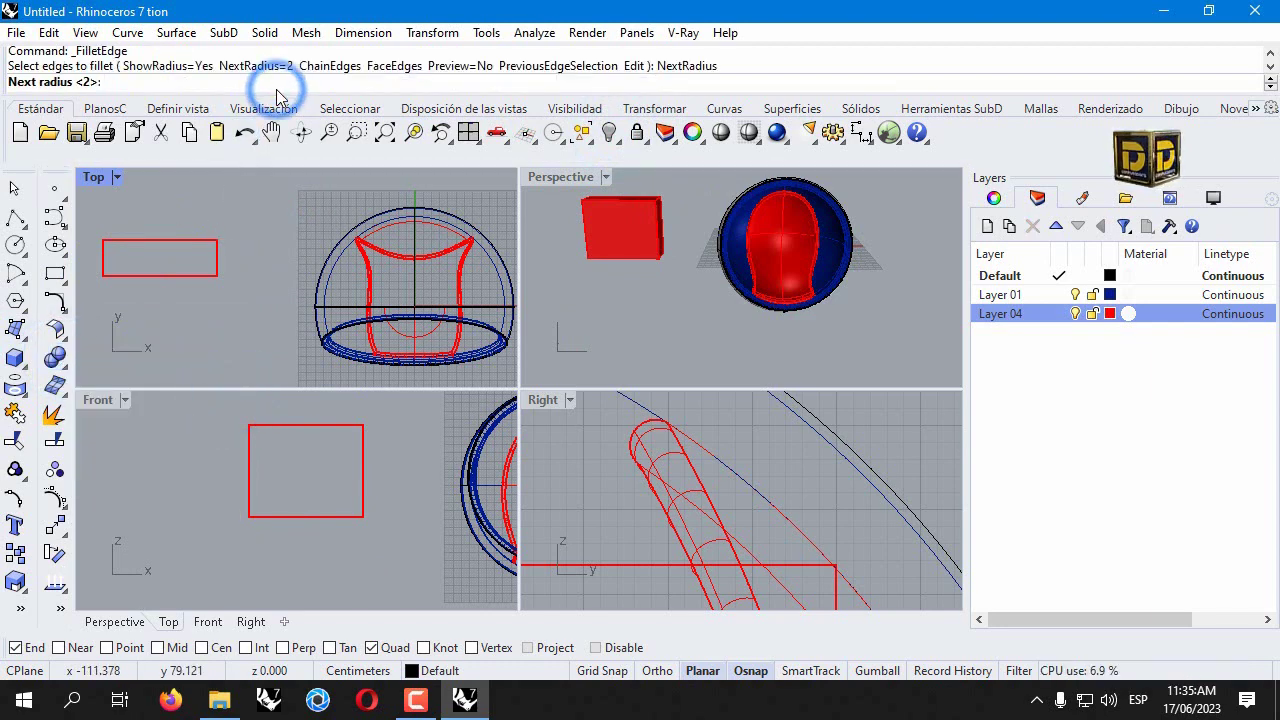
type("1")
key("Return")
left_click_drag(110, 247, 223, 303)
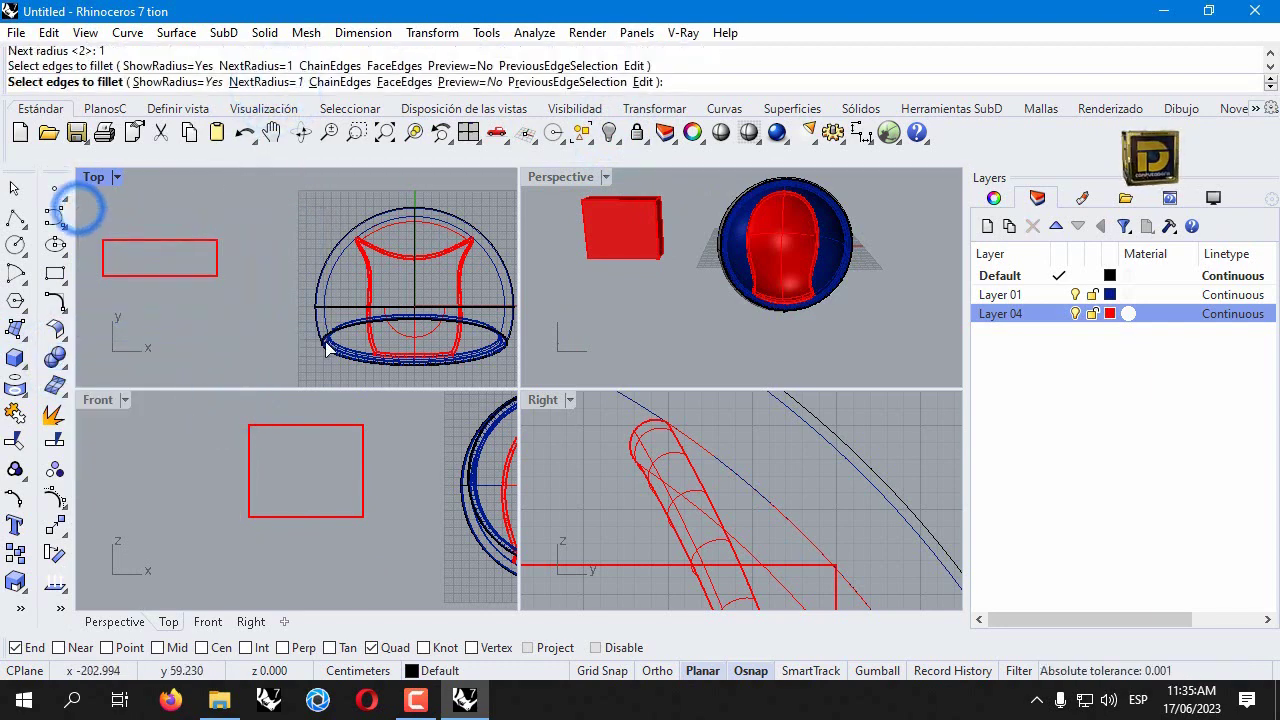
key("Return")
key("Return")
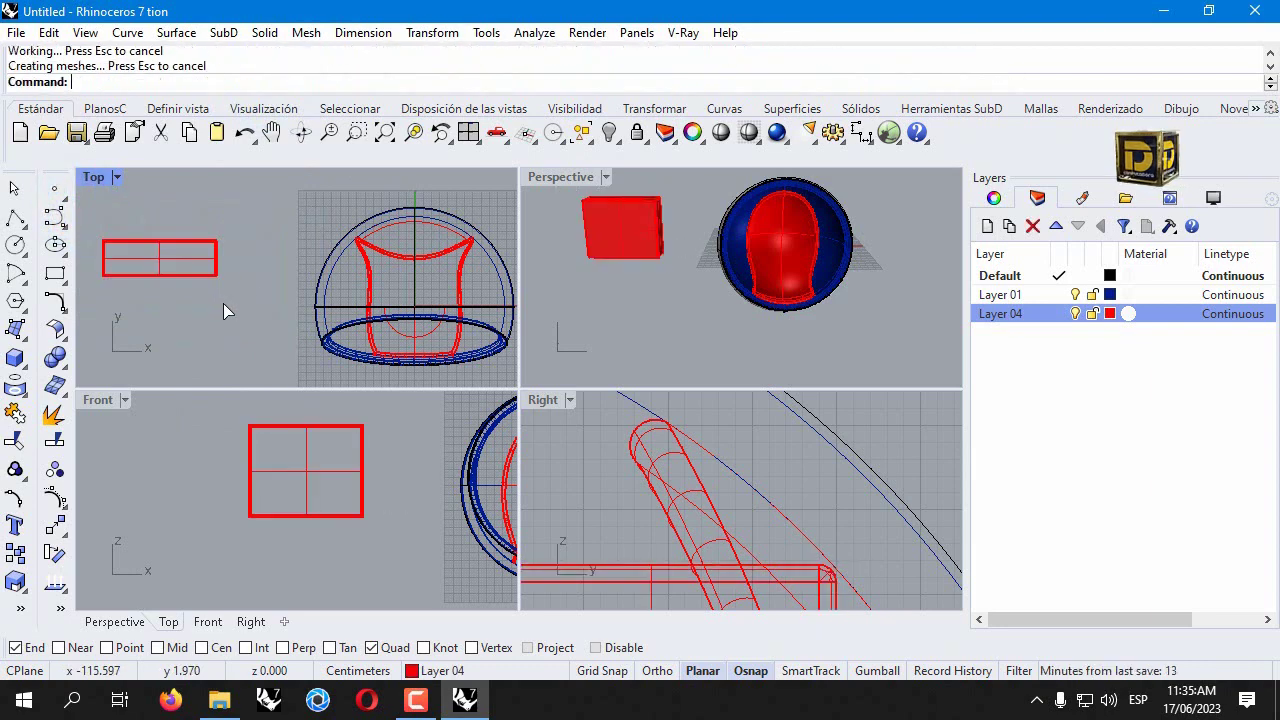
scroll(655, 200, "up", 6)
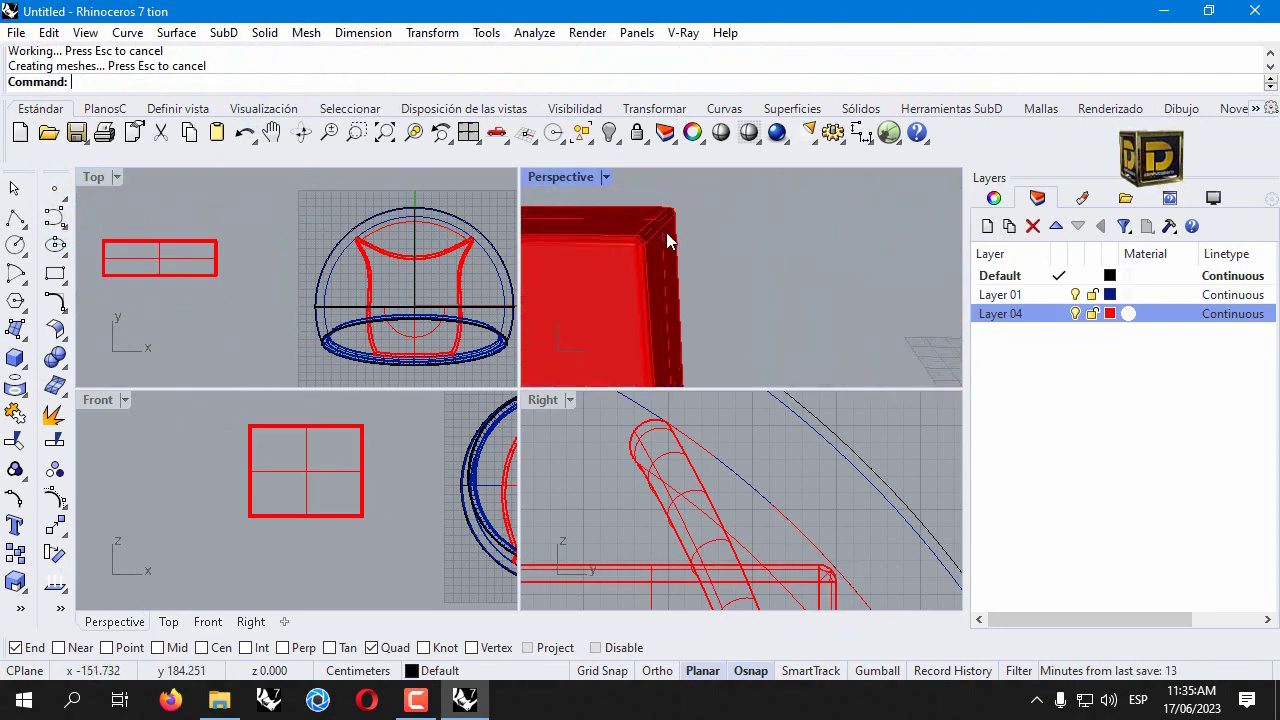
key("ctrl+z")
Try filleting all edges of the red box with a radius of 2.5 cm and undo the fillet
scroll(217, 289, "up", 2)
right_click(217, 289)
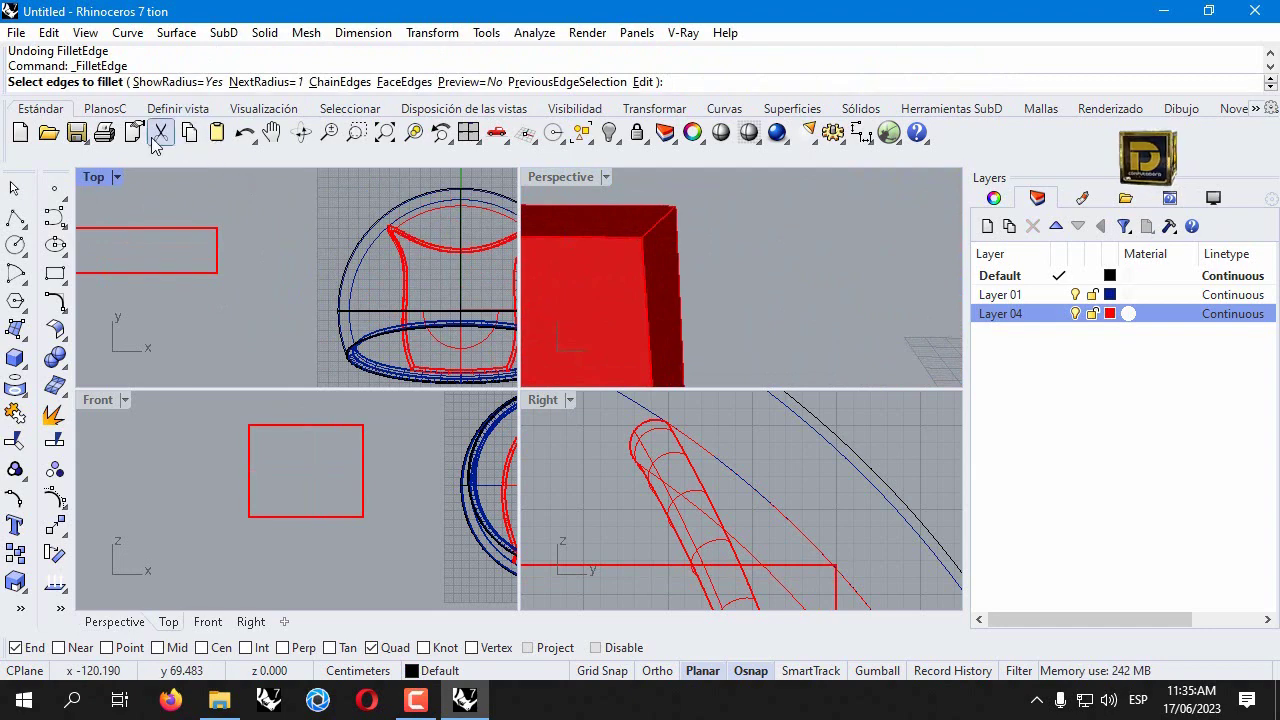
left_click(276, 81)
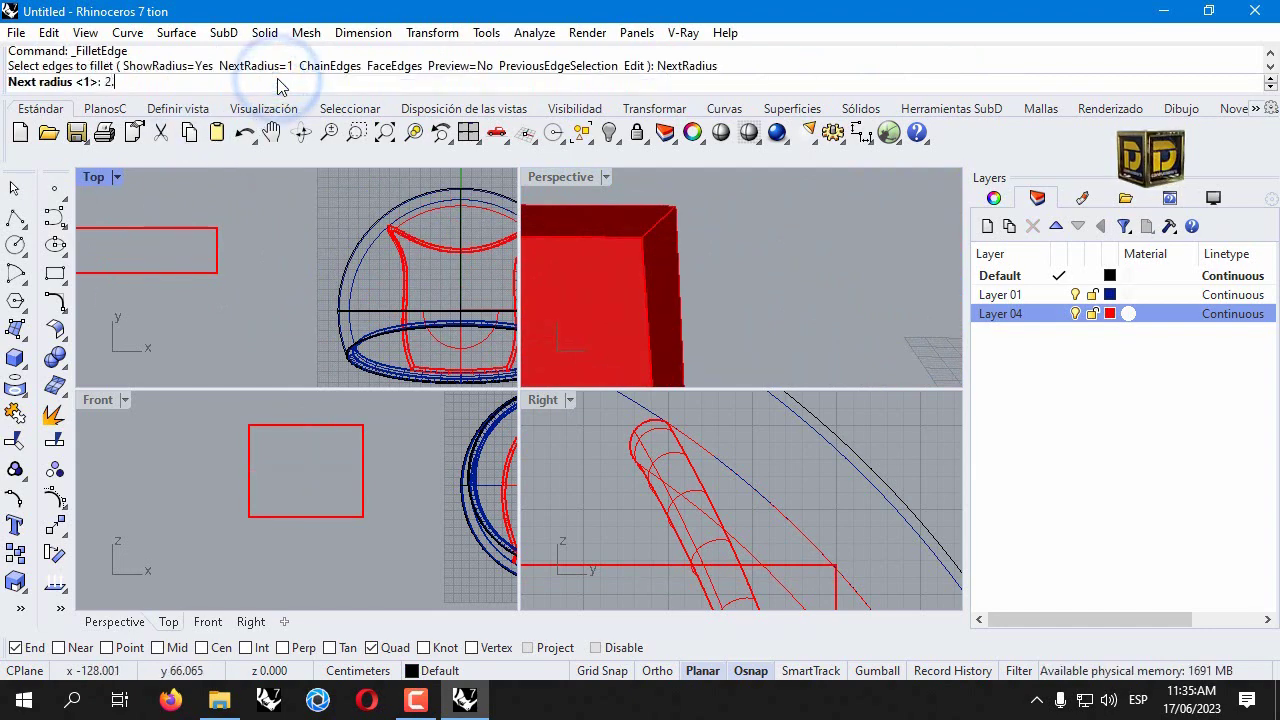
type("2.5")
key("Return")
scroll(313, 244, "down", 2)
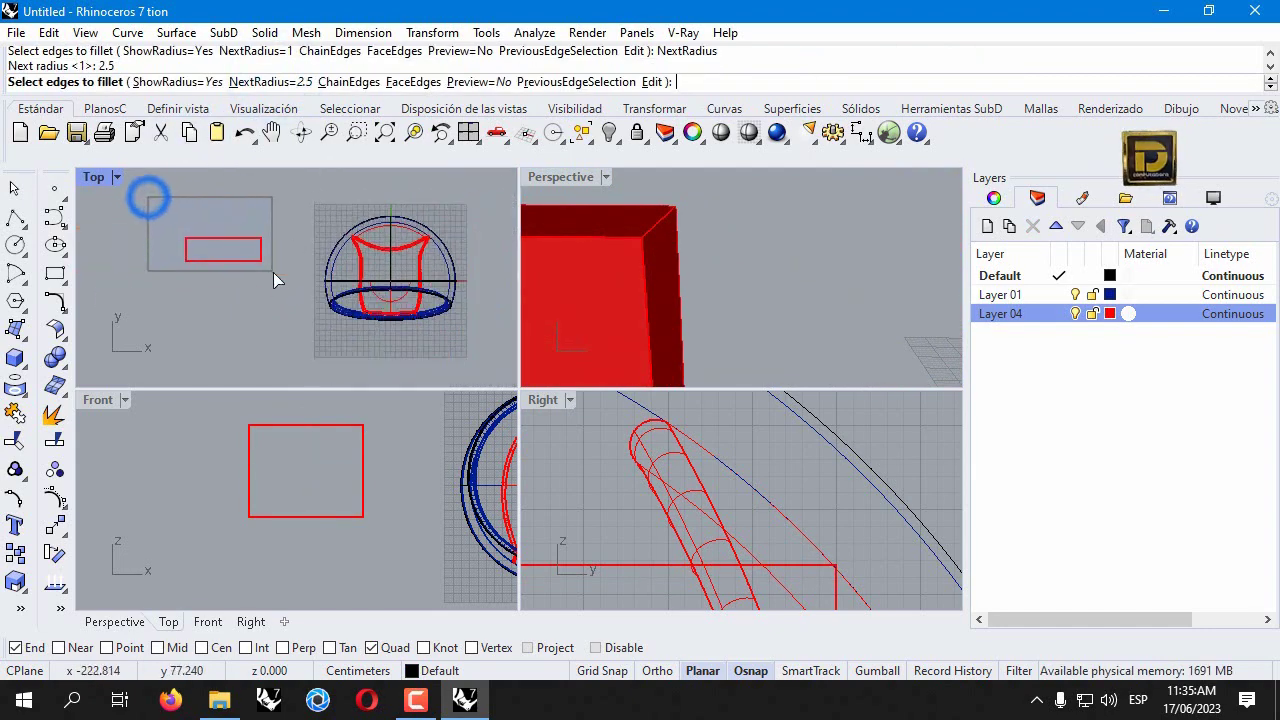
left_click_drag(273, 272, 281, 290)
key("Return")
key("Return")
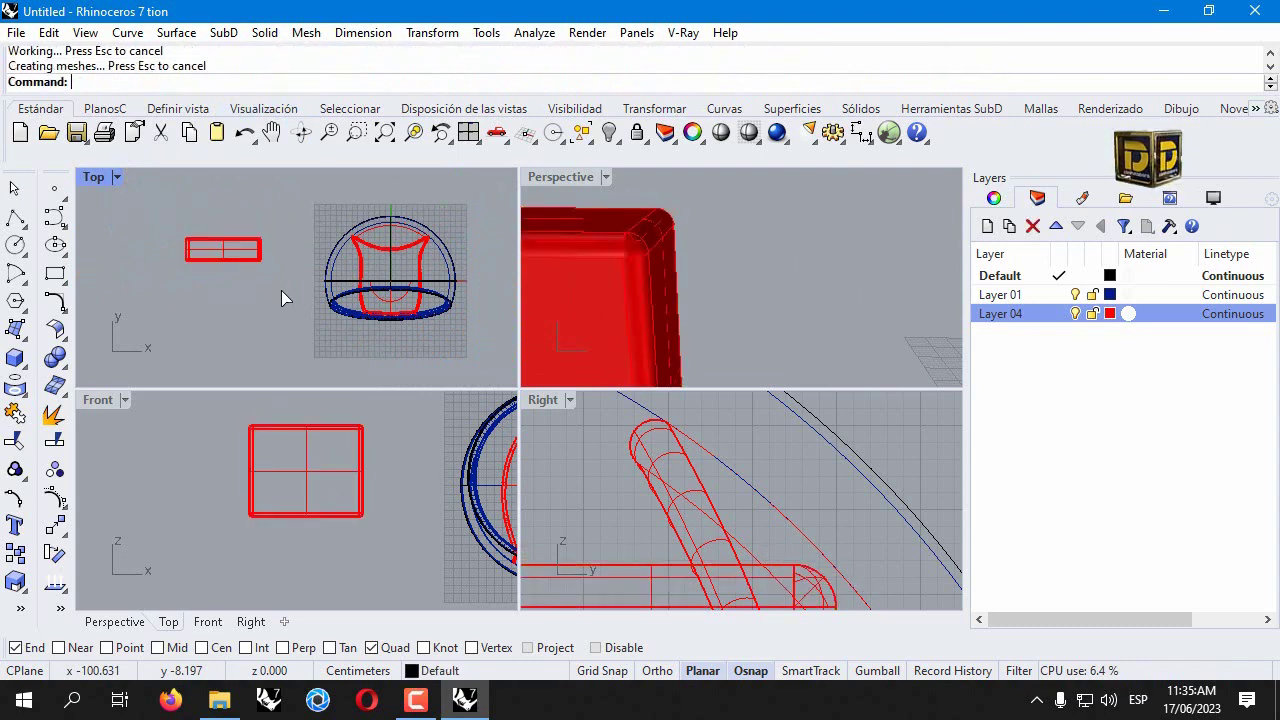
mouse_move(687, 249)
right_mouse_down()
mouse_move(615, 263)
mouse_move(710, 259)
right_mouse_up()
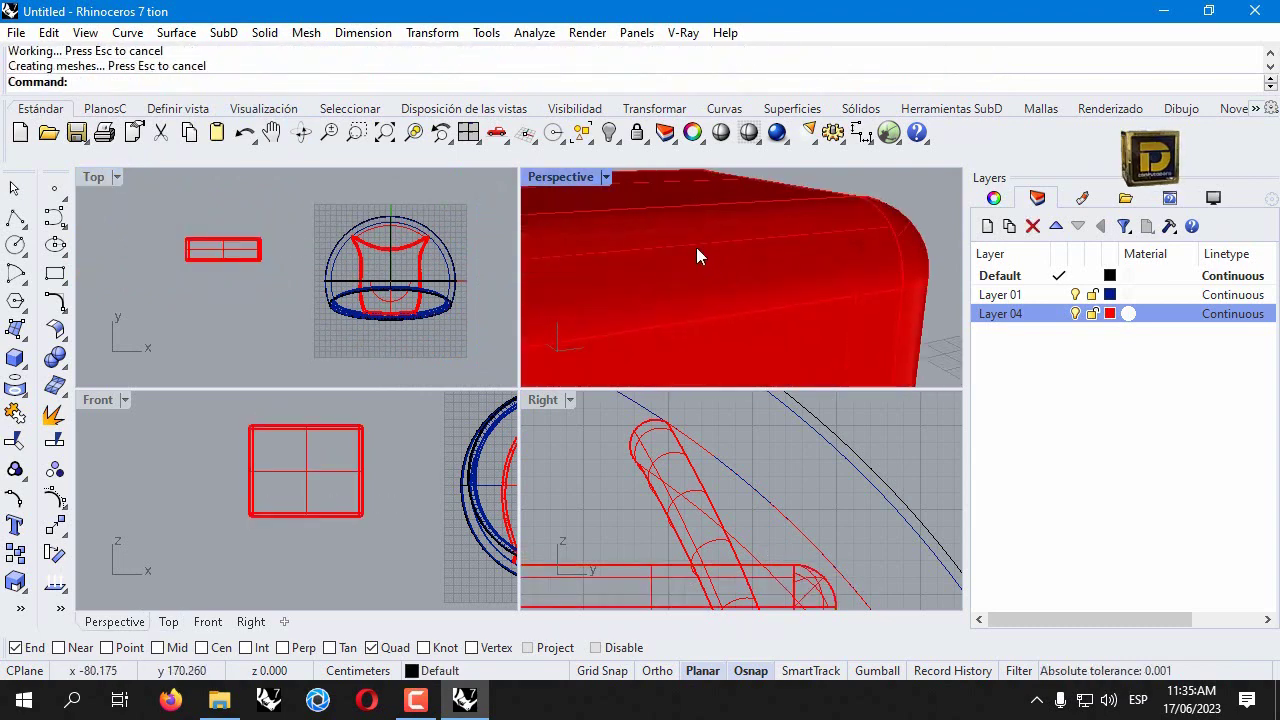
key("ctrl+z")
Fillet all edges of the red box with a radius of 3.5 cm
right_click(291, 251)
type("3")
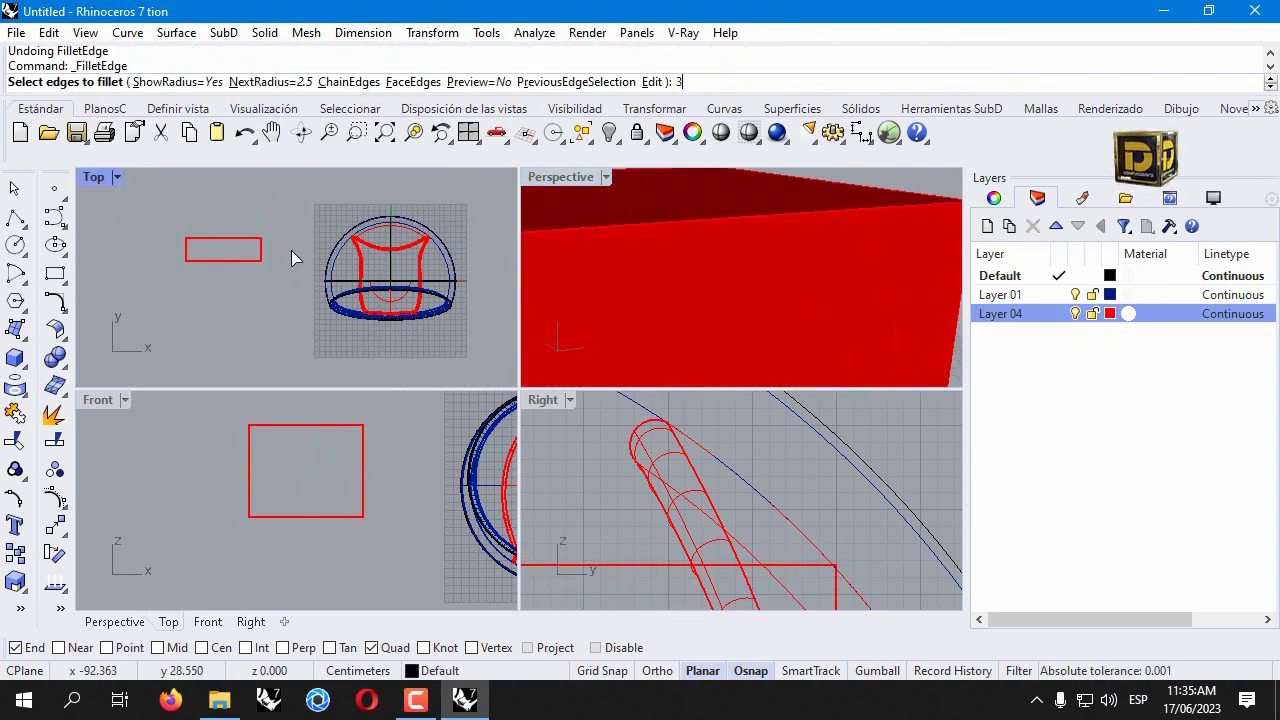
type(".5")
key("Return")
left_click_drag(152, 216, 256, 289)
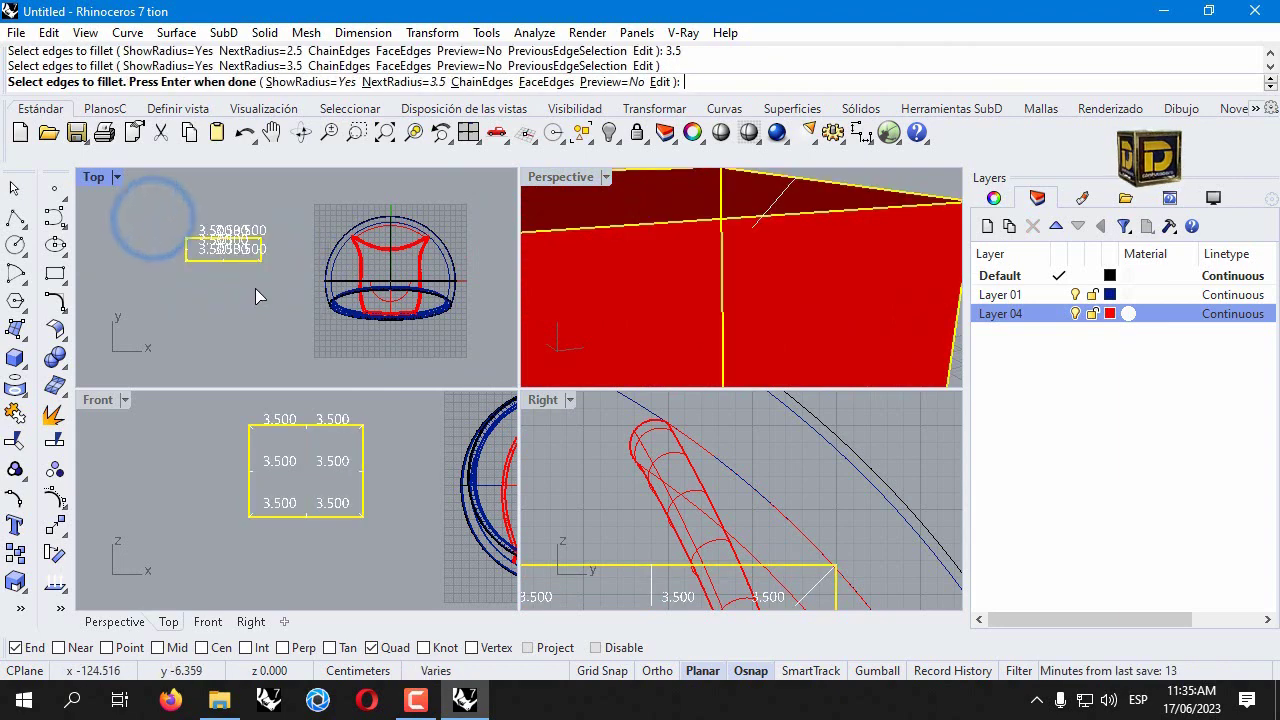
key("Return")
key("Return")
scroll(739, 231, "down", 5)
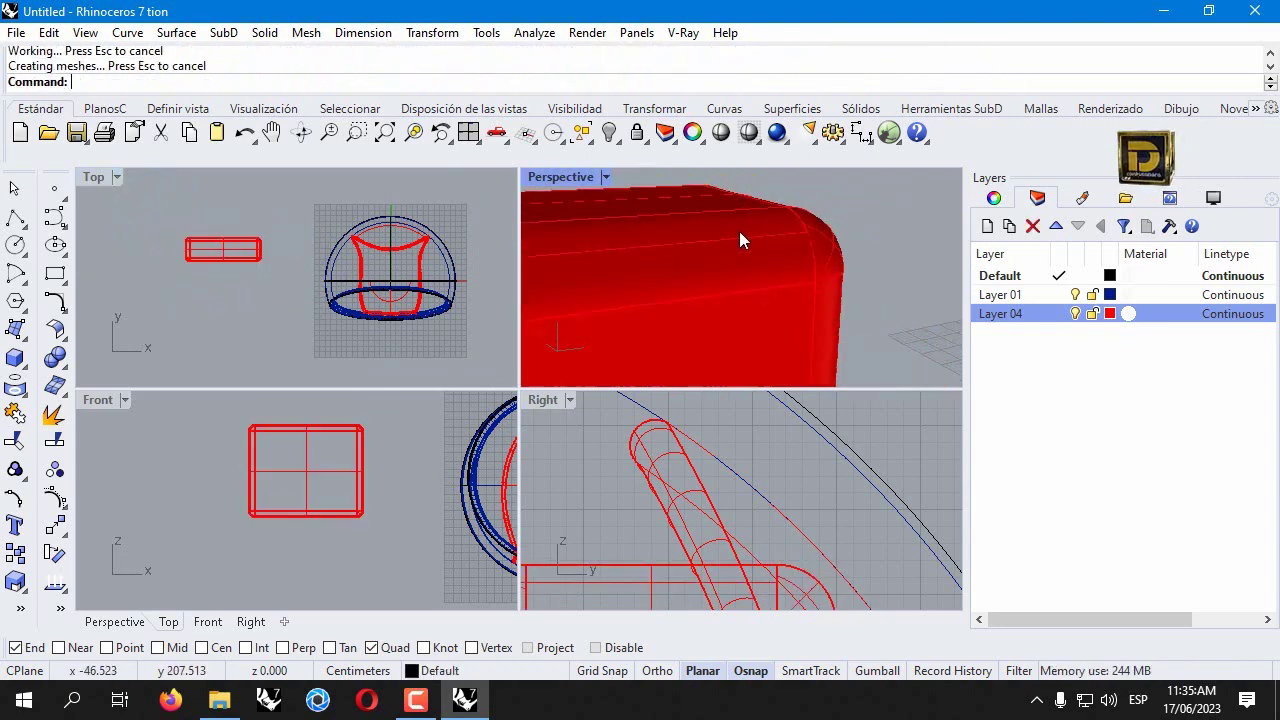
Show the hidden shell and lining around the filleted box, and hide the original ball chair with its curves
left_click(609, 133)
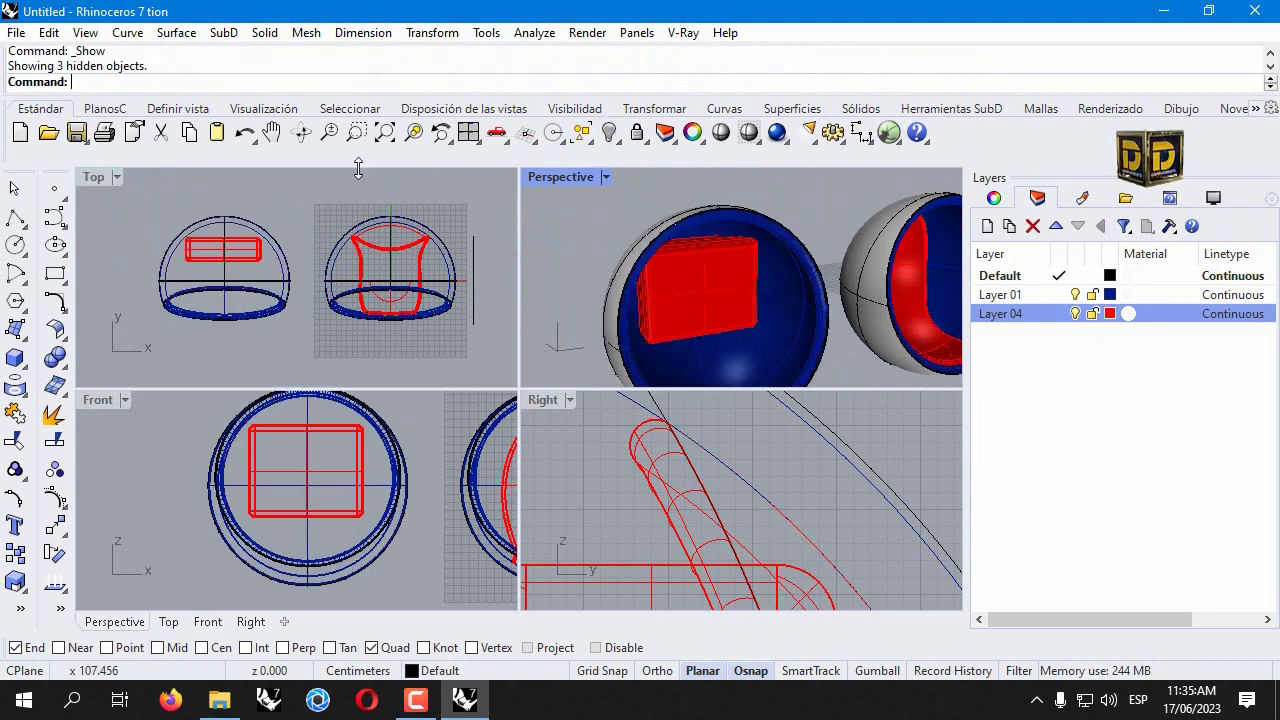
scroll(240, 225, "up", 4)
left_click(228, 248)
right_click_drag(278, 233, 335, 243)
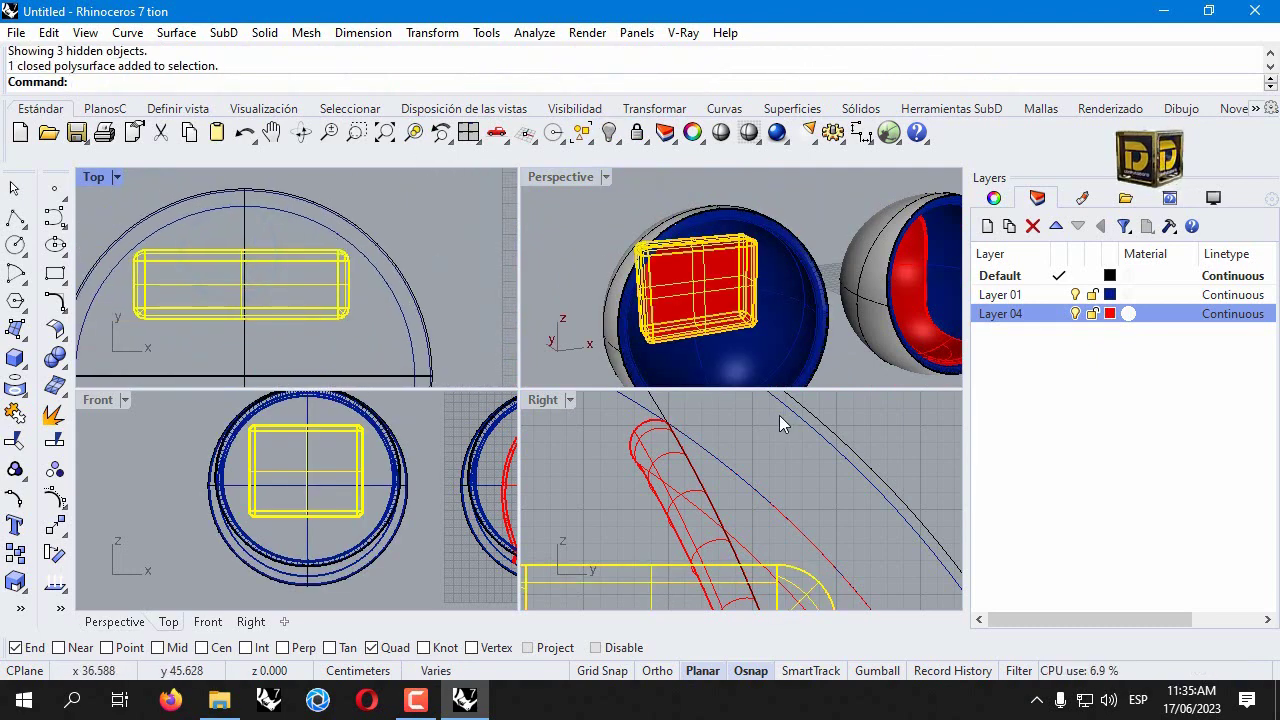
scroll(782, 423, "down", 8)
scroll(813, 252, "down", 4)
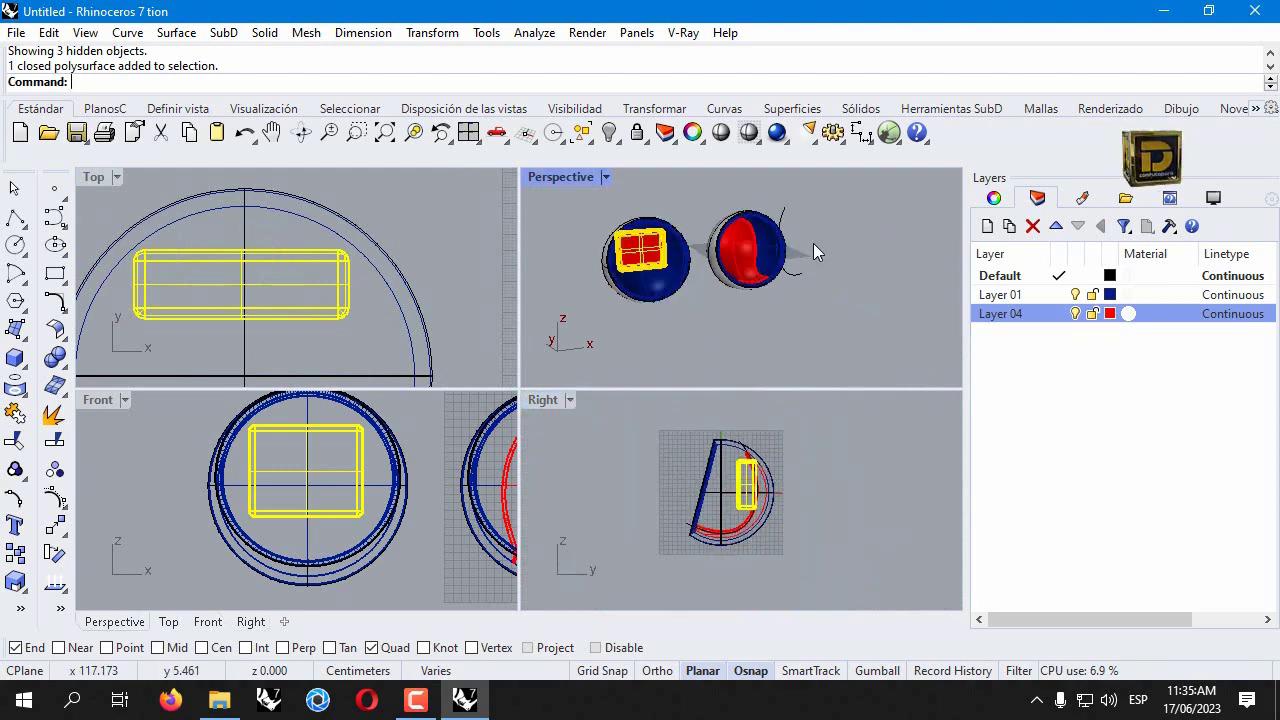
left_click_drag(831, 211, 748, 307)
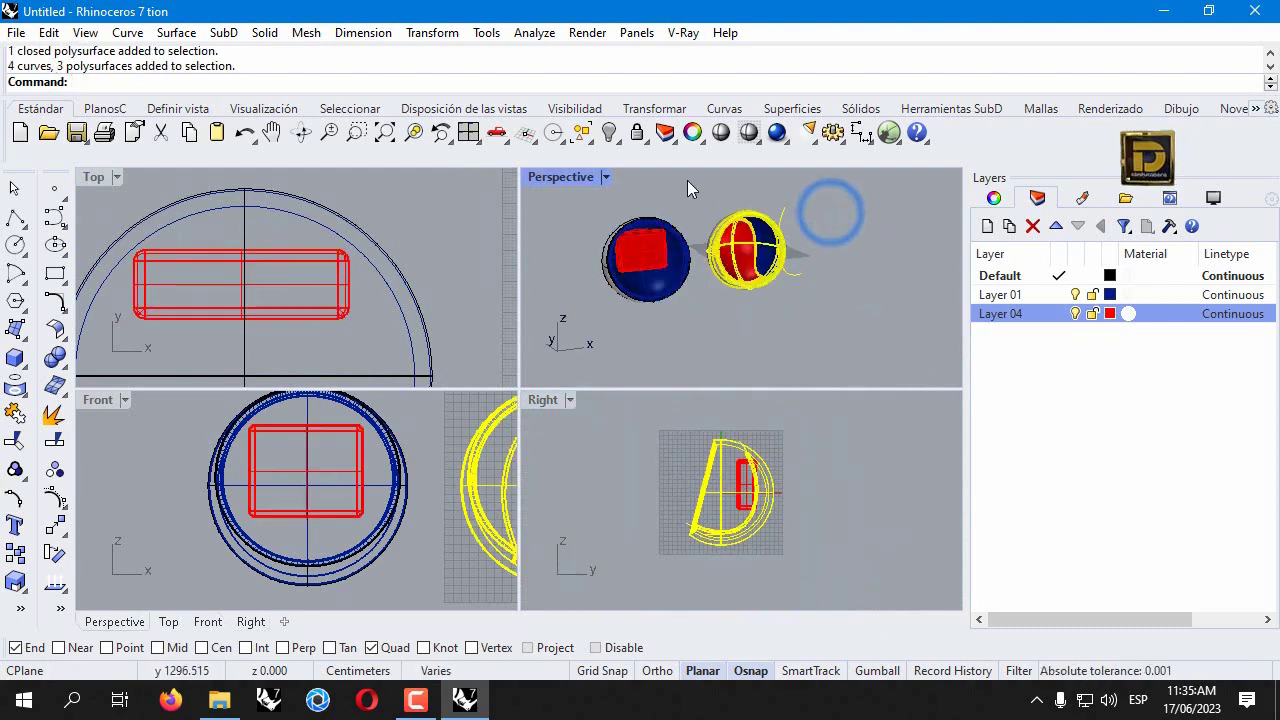
left_click(618, 135)
Move the filleted box slightly down and toward the back of the ball in the Right view
scroll(745, 478, "up", 6)
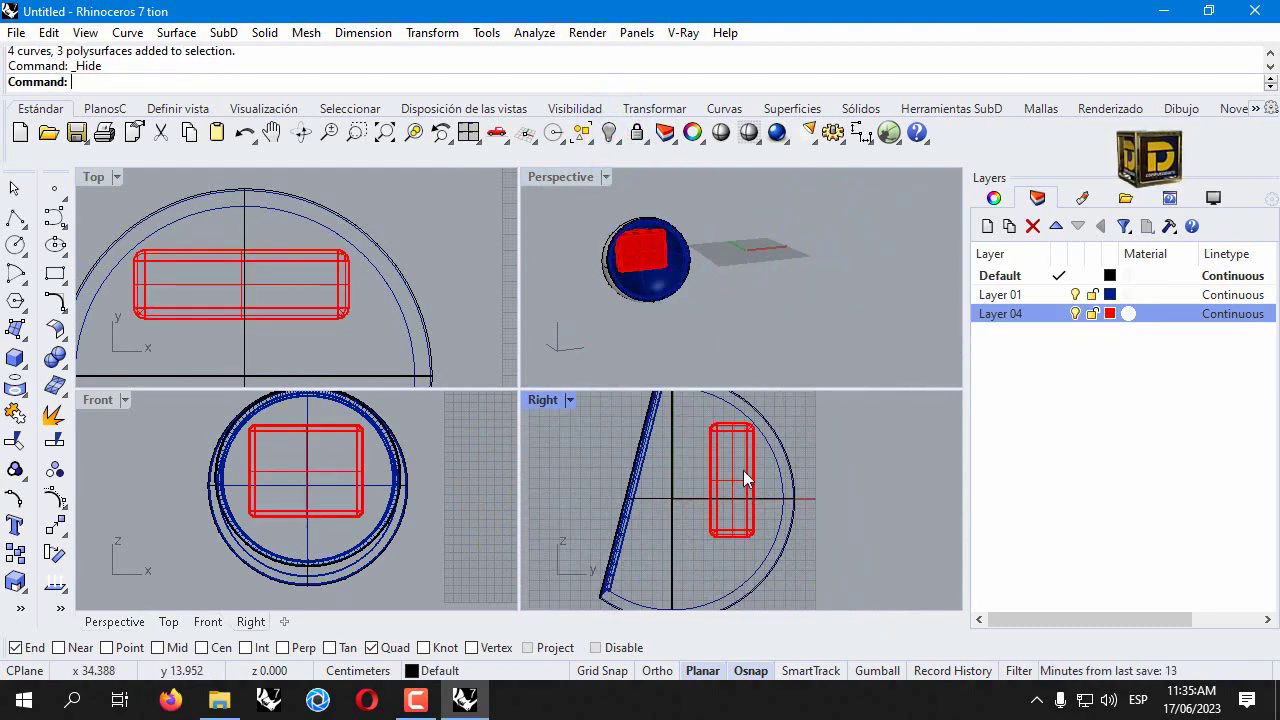
left_click(265, 252)
left_click_drag(729, 473, 758, 483)
left_click_drag(762, 482, 759, 488)
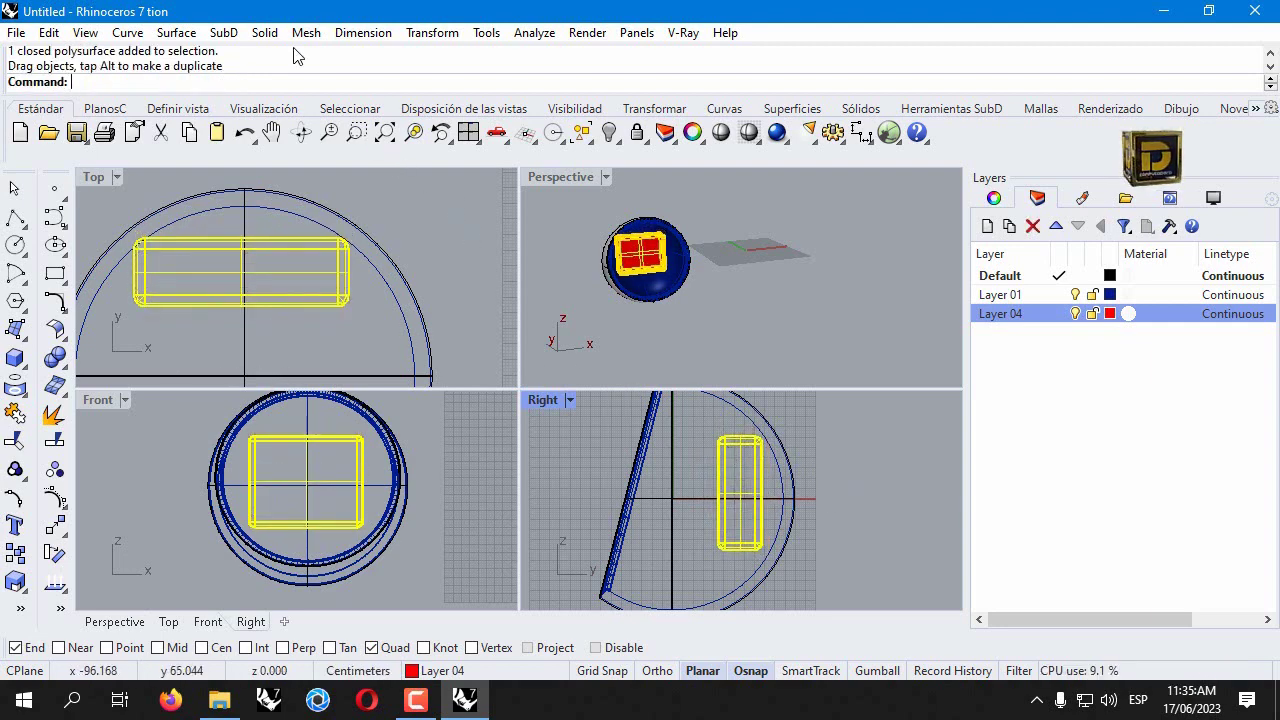
Stretch the filleted box vertically with Scale 1-D from its lower edge to about 1.12 times its height
left_click(432, 32)
mouse_move(560, 143)
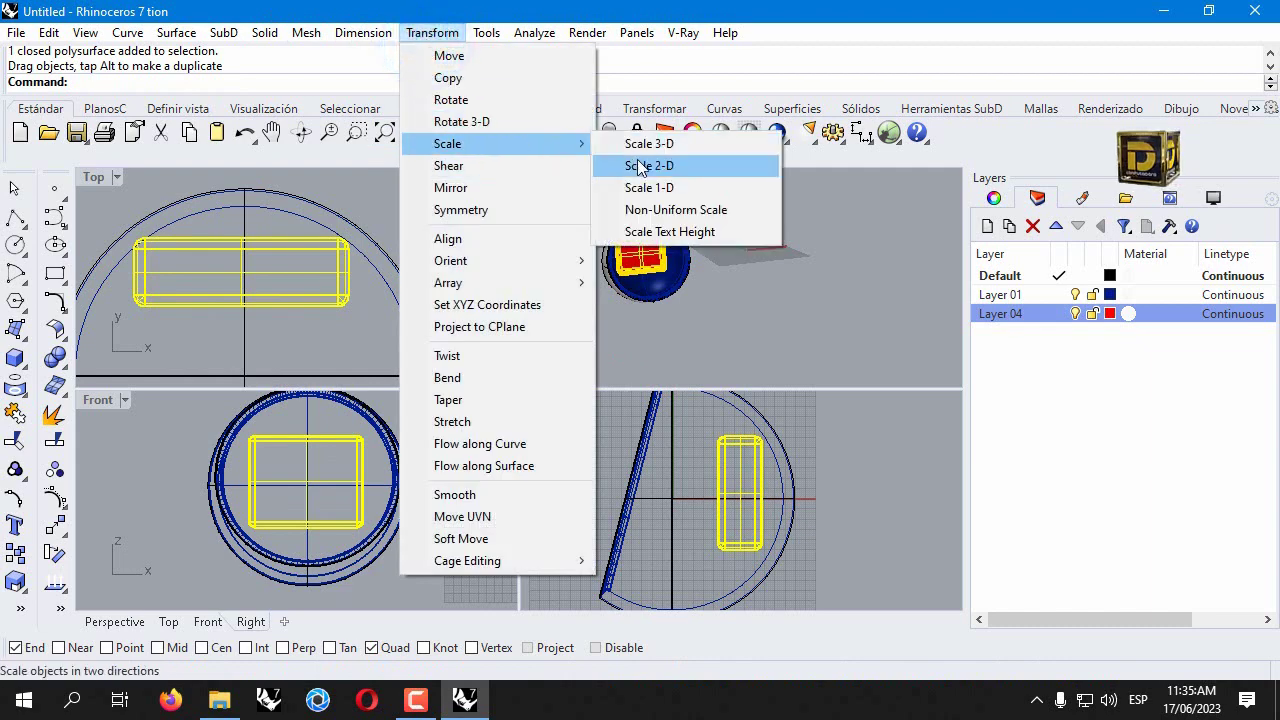
left_click(636, 188)
left_click(755, 549)
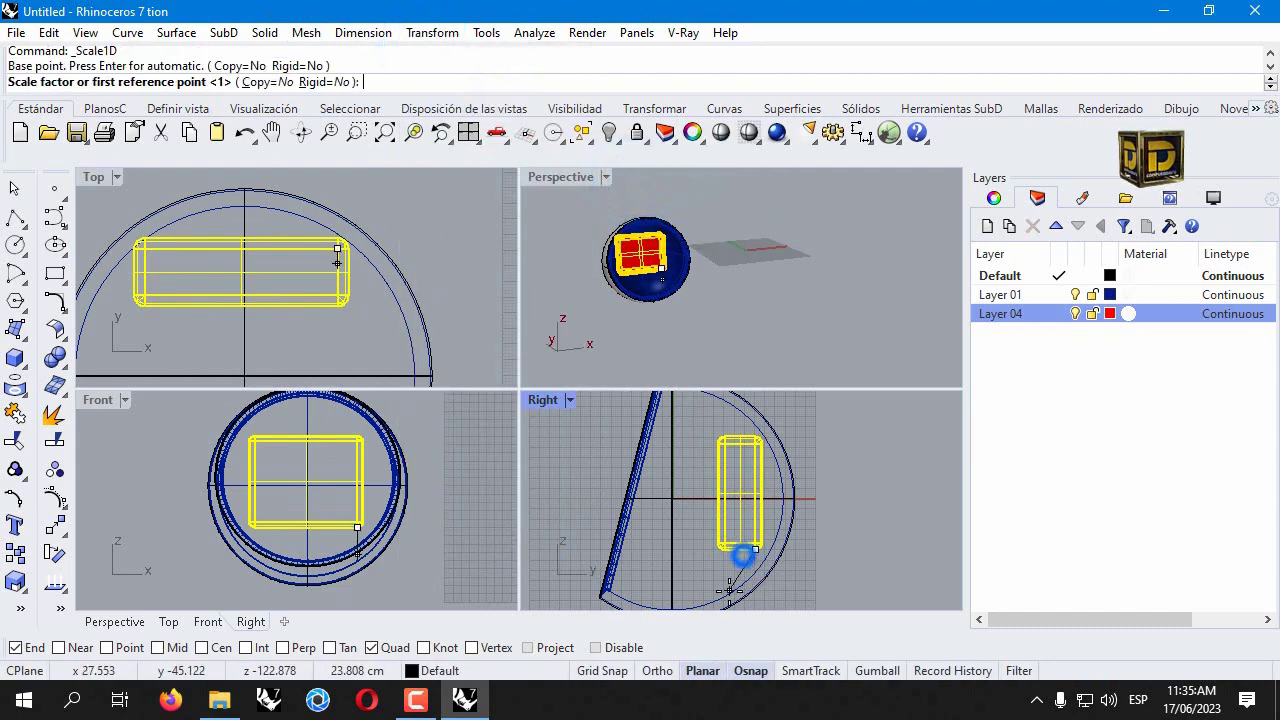
left_click(597, 646)
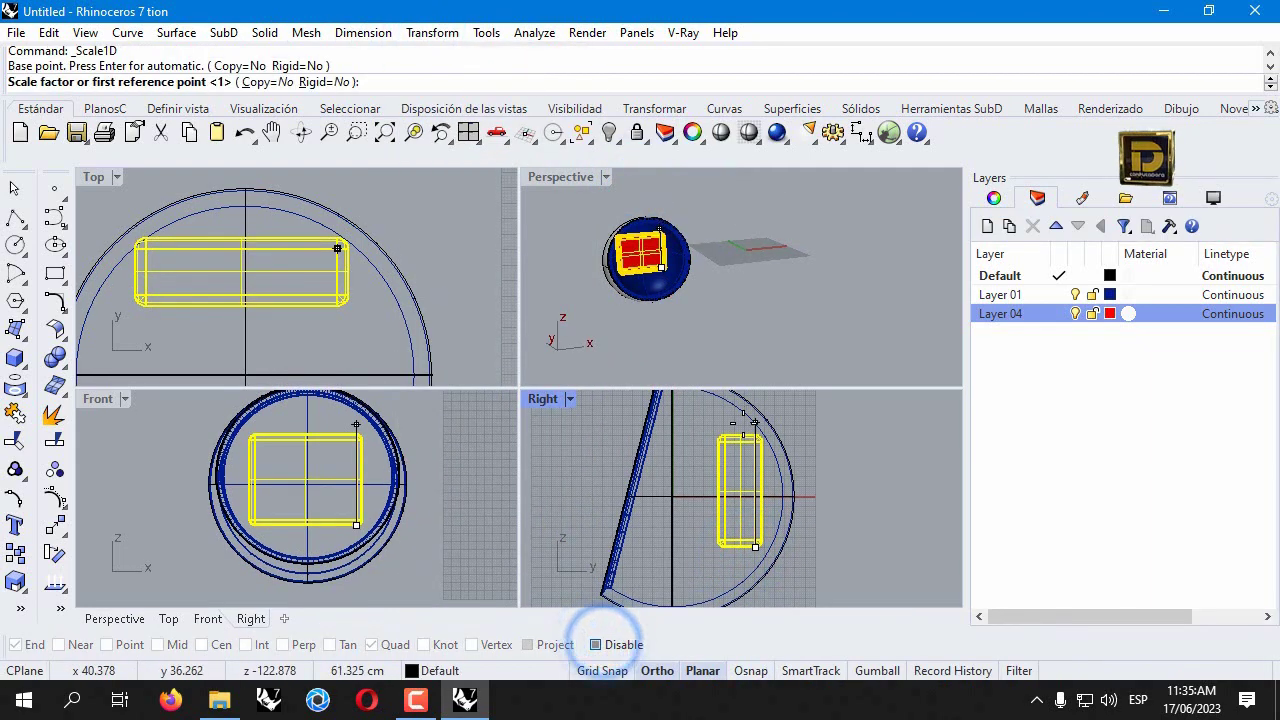
left_click(745, 420)
left_click(744, 410)
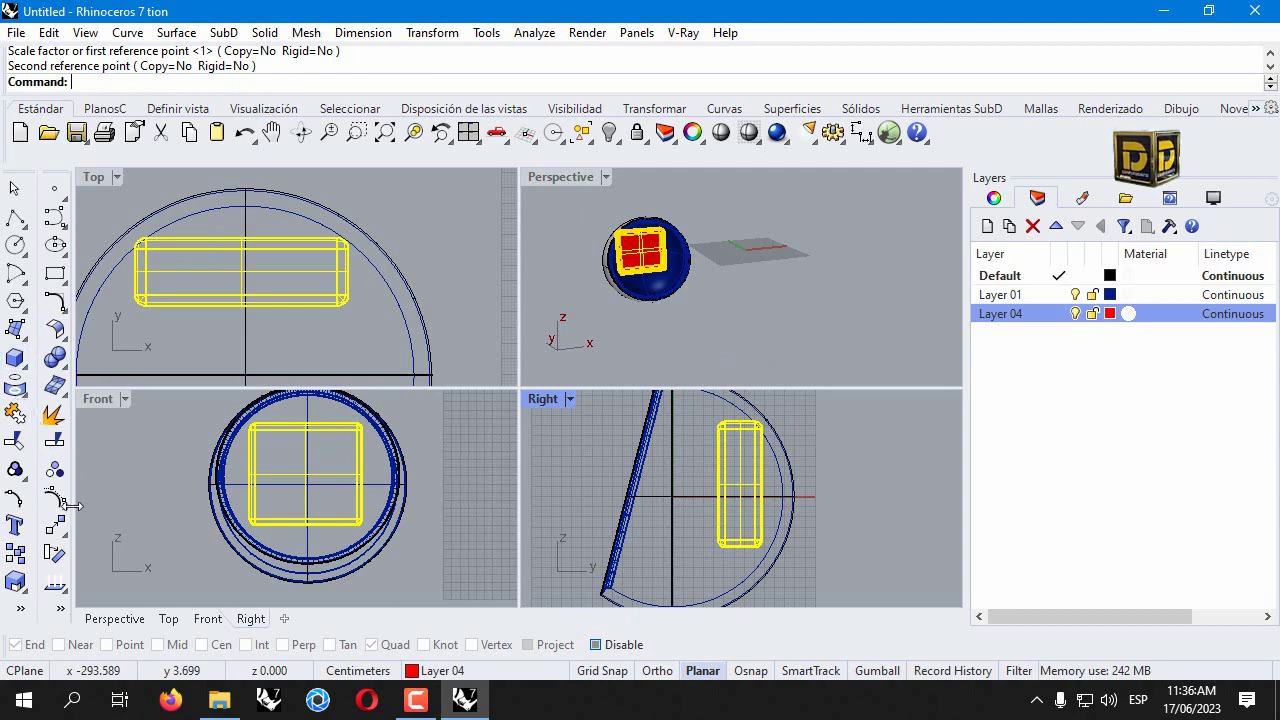
Bend the box symmetrically from its rear centre in the Top view, curving both ends forward, and move it back toward the lining
left_click(59, 536)
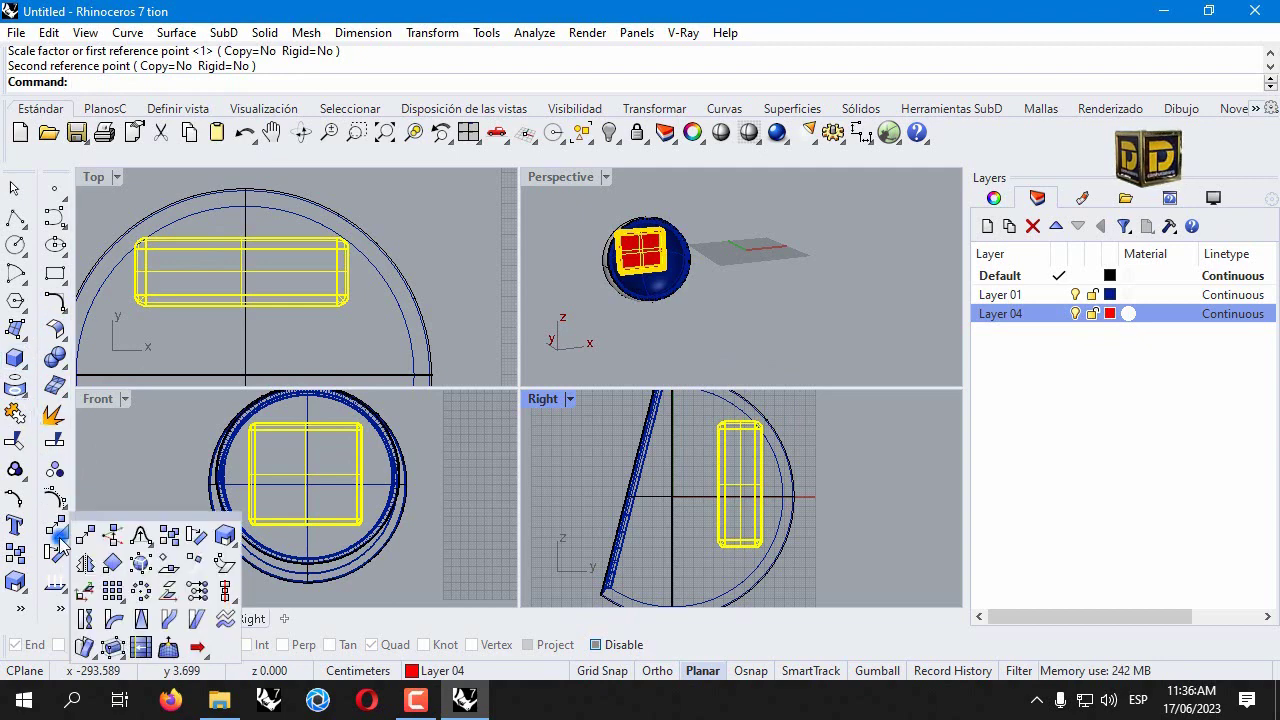
left_click(112, 608)
left_click(242, 237)
left_click(356, 236)
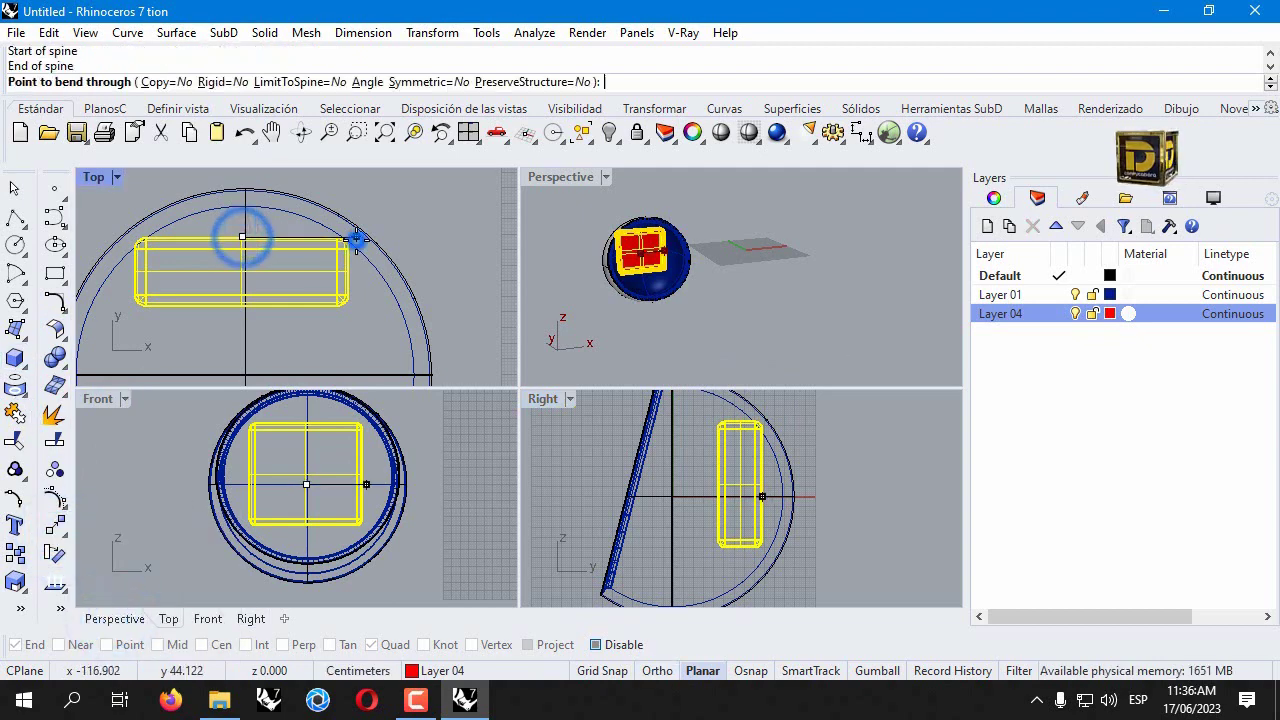
left_click(428, 82)
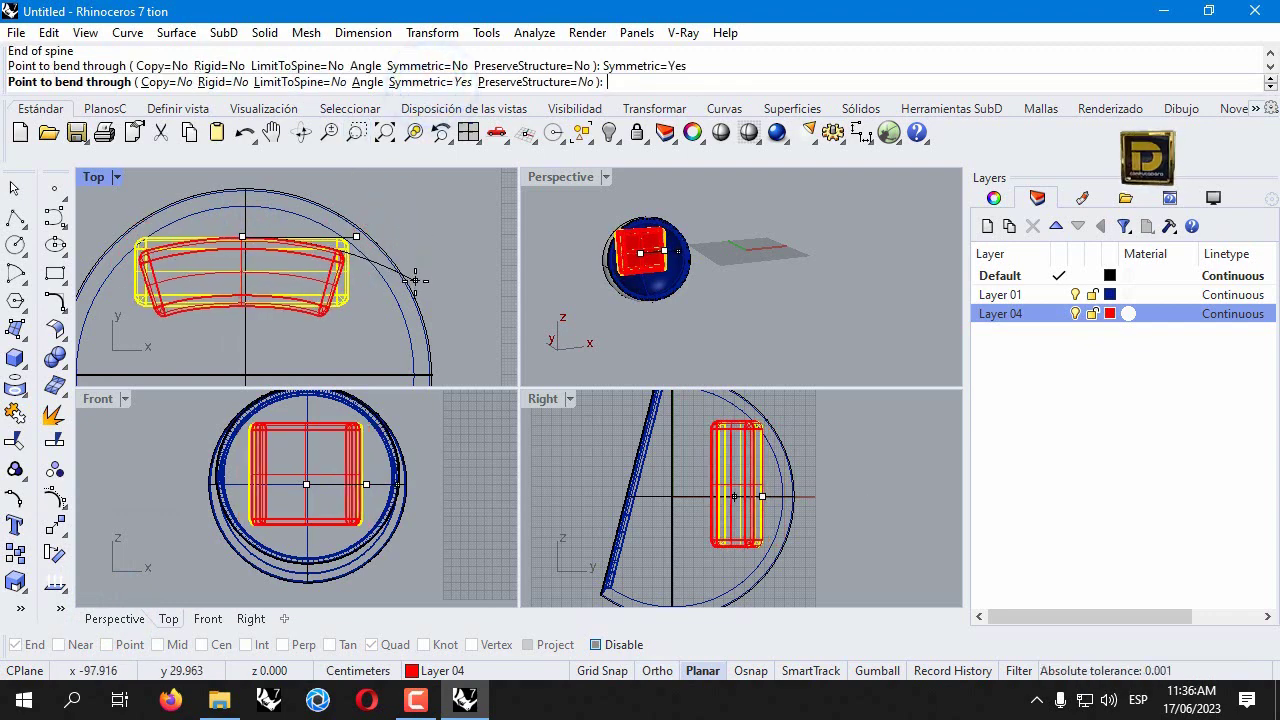
left_click(415, 285)
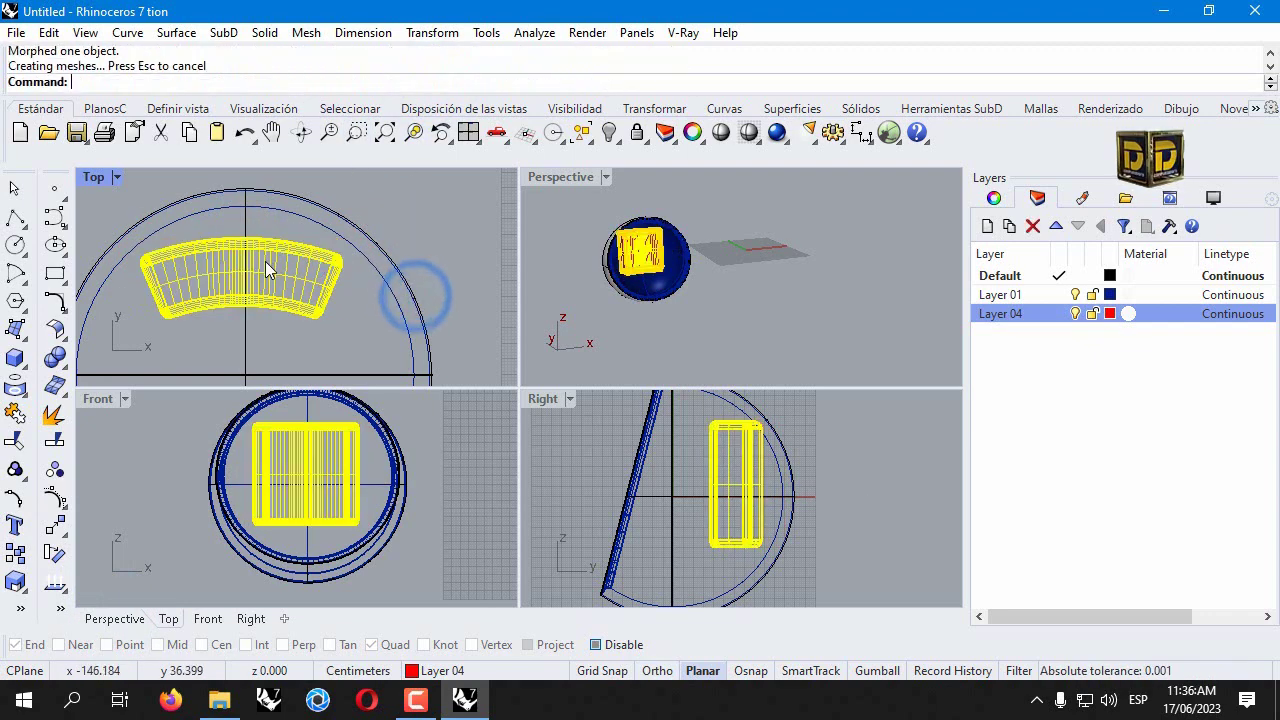
left_click_drag(265, 261, 268, 242)
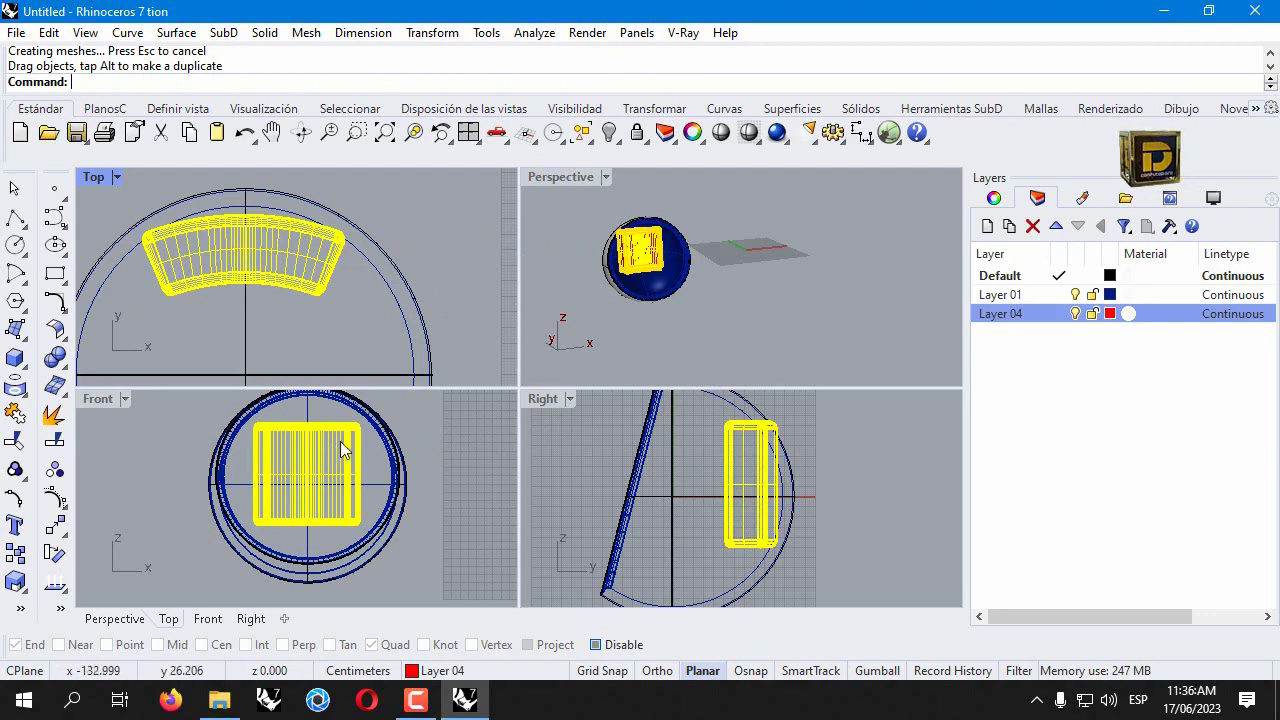
Widen the bent cushion slightly on both sides with Scale 1-D from its centre in the Front view
left_click(433, 33)
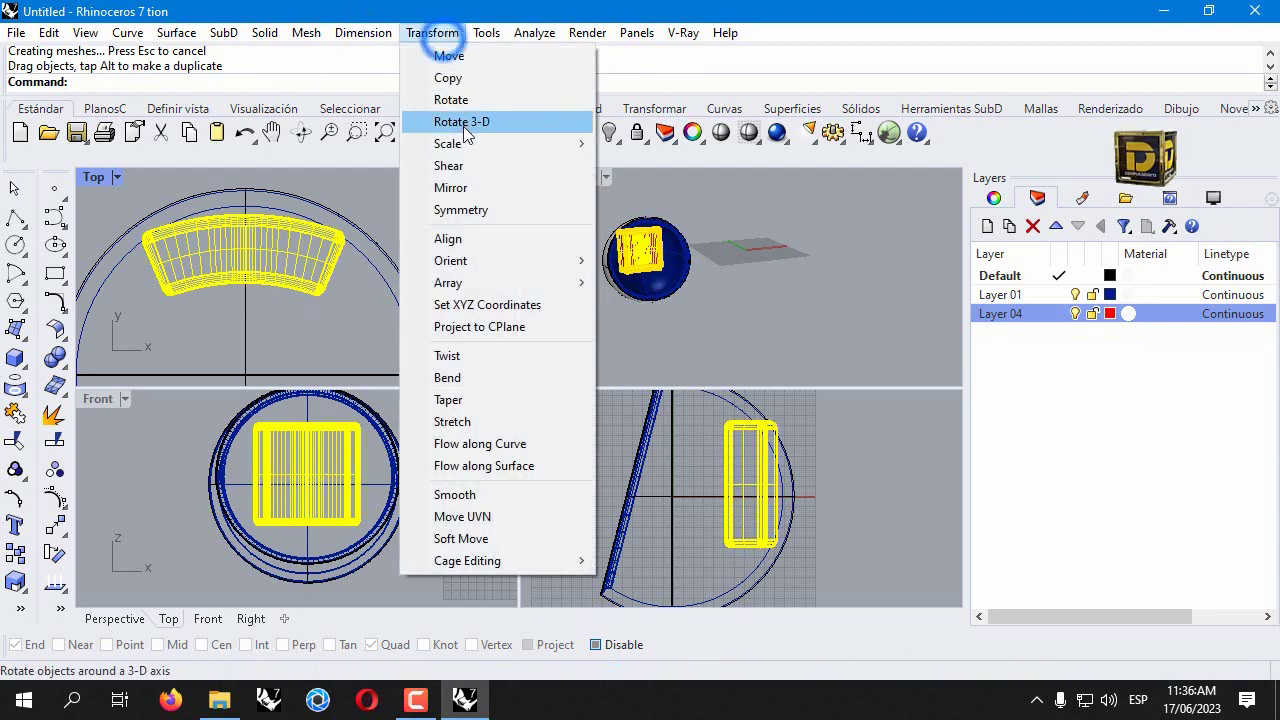
mouse_move(571, 145)
left_click(640, 188)
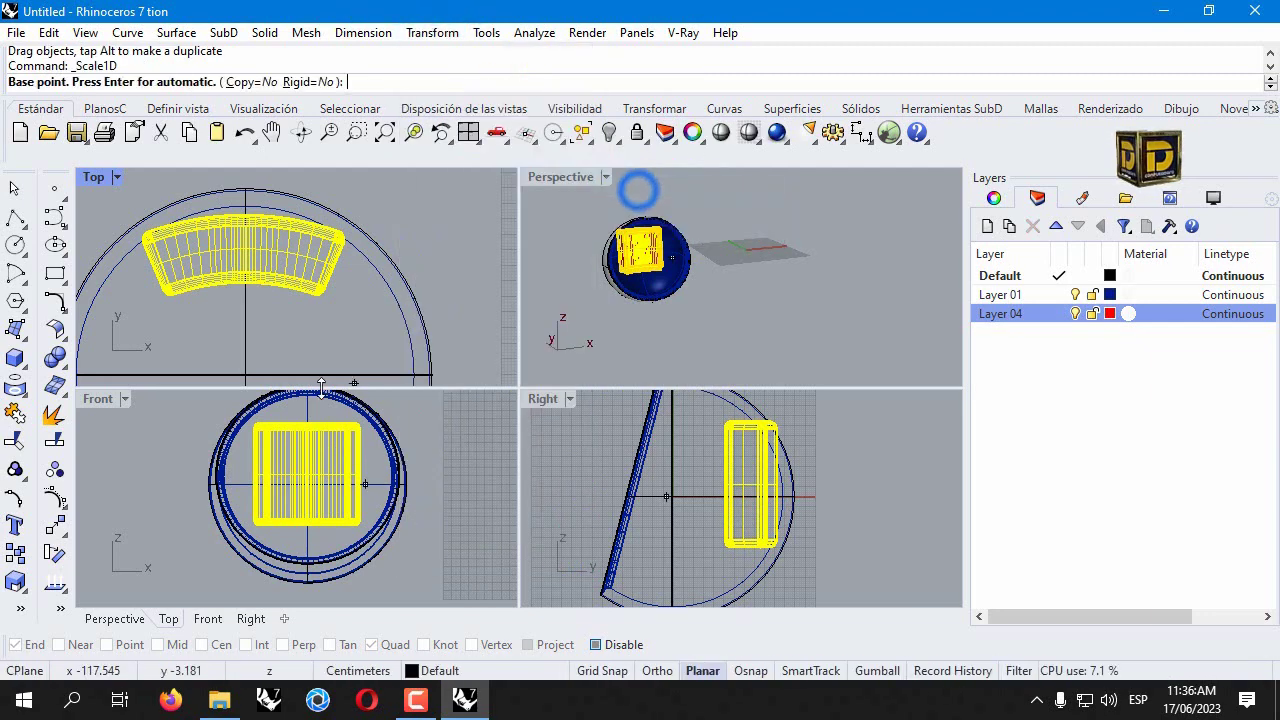
left_click(309, 434)
left_click(367, 434)
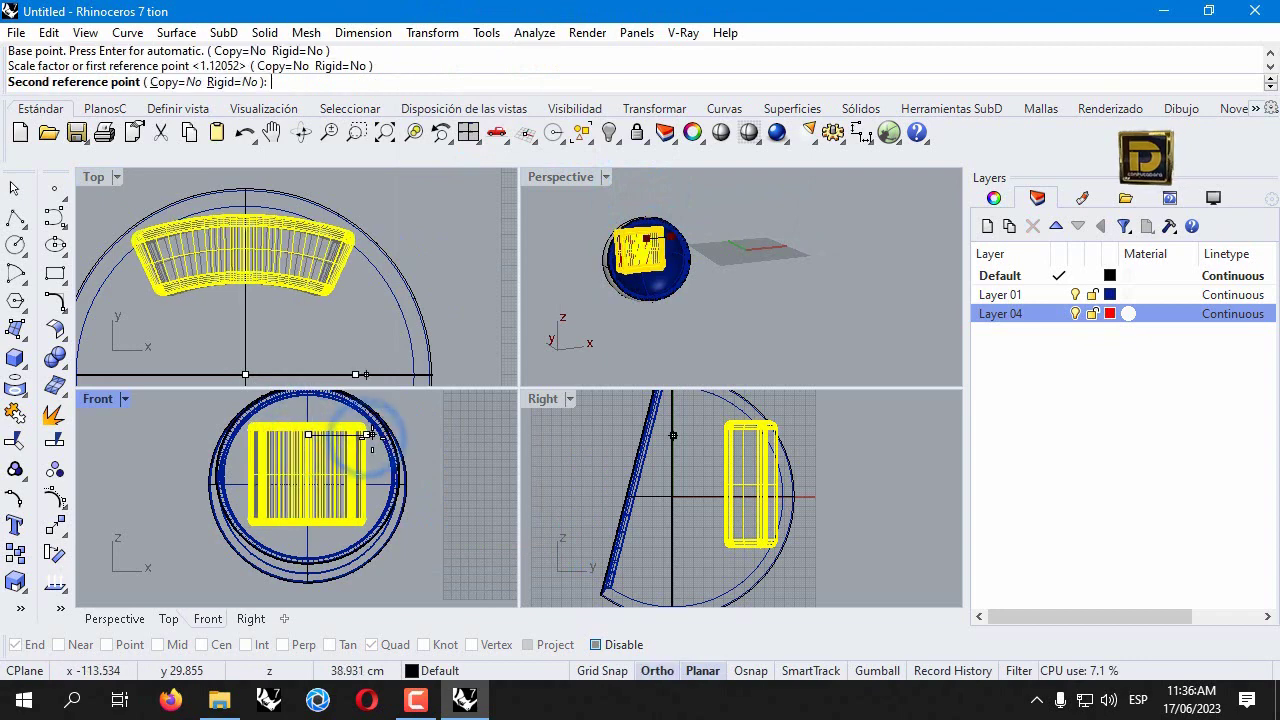
left_click(370, 434)
left_click(447, 294)
Bend the cushion symmetrically once more in the Top view so its ends follow the ball's curvature more closely
scroll(635, 235, "up", 3)
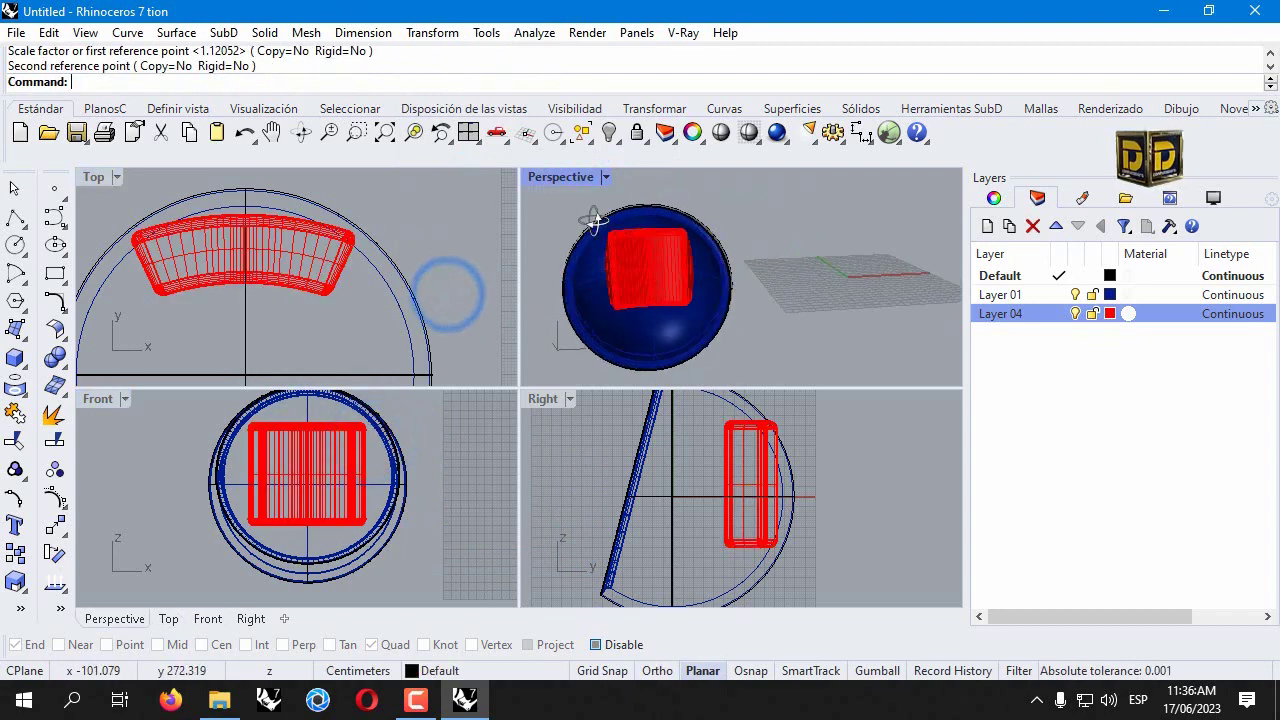
right_click_drag(594, 217, 635, 215)
left_click(645, 245)
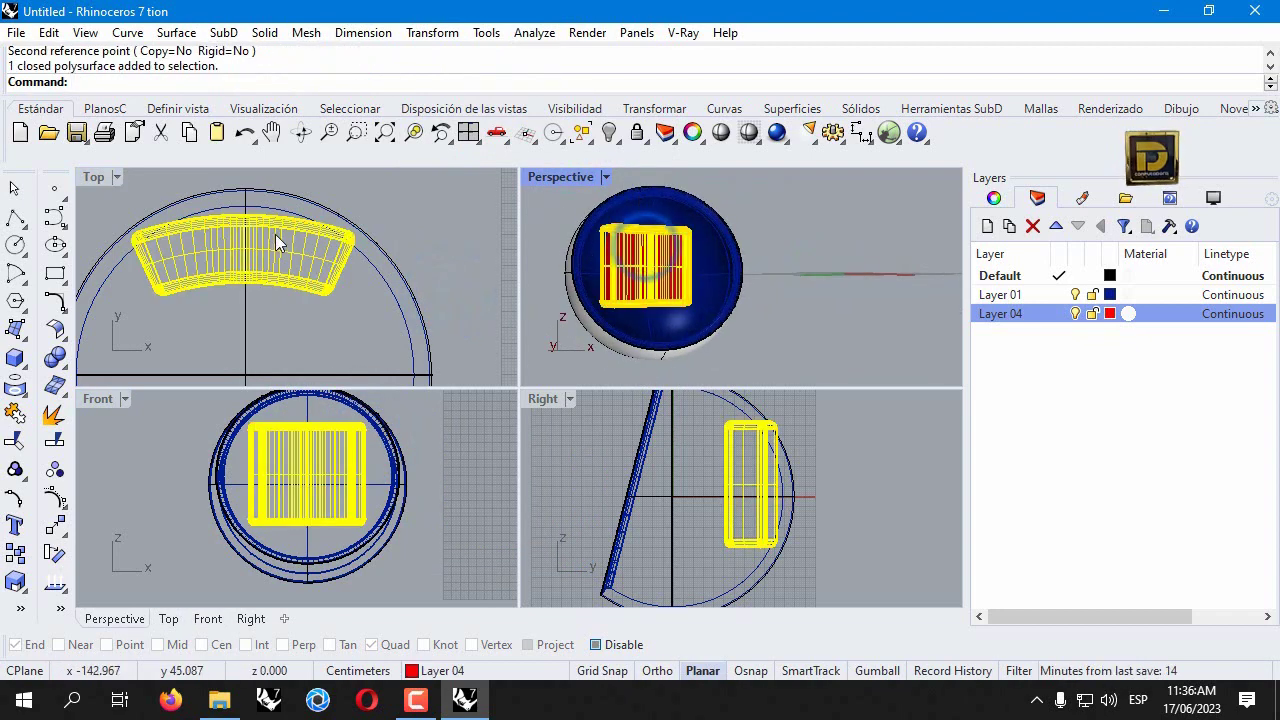
left_click(57, 548)
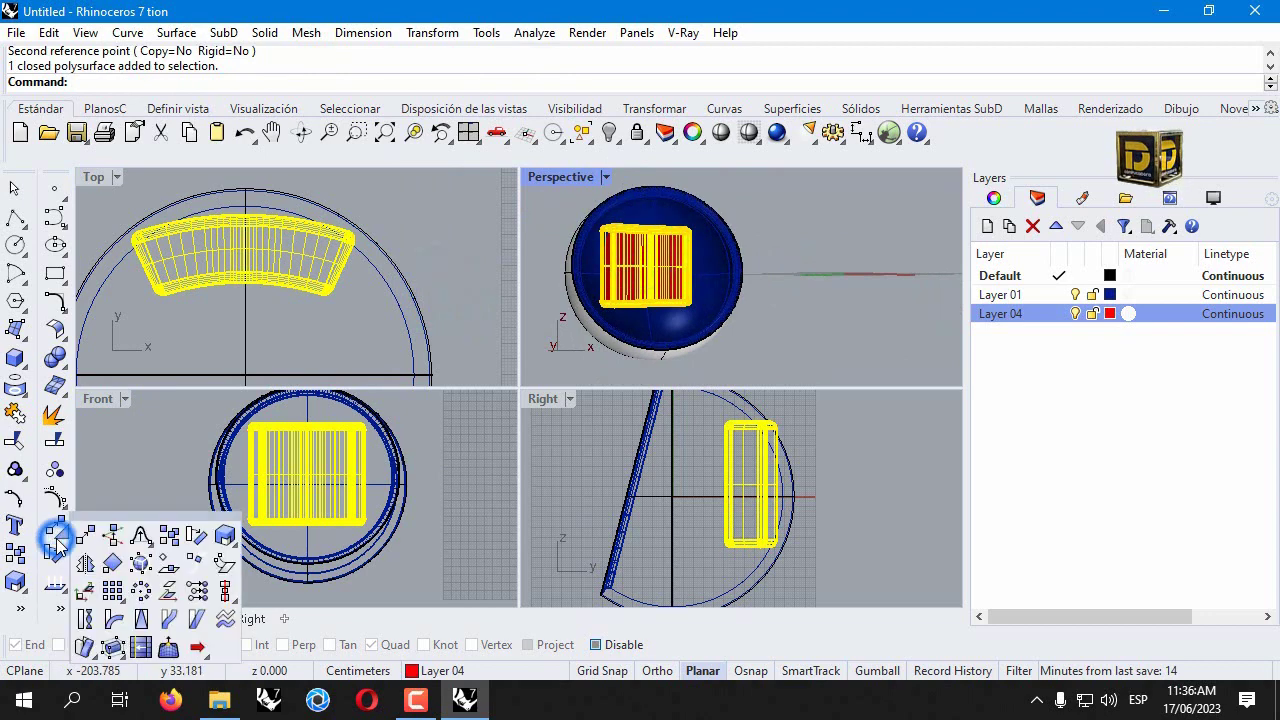
left_click(108, 606)
left_click(248, 224)
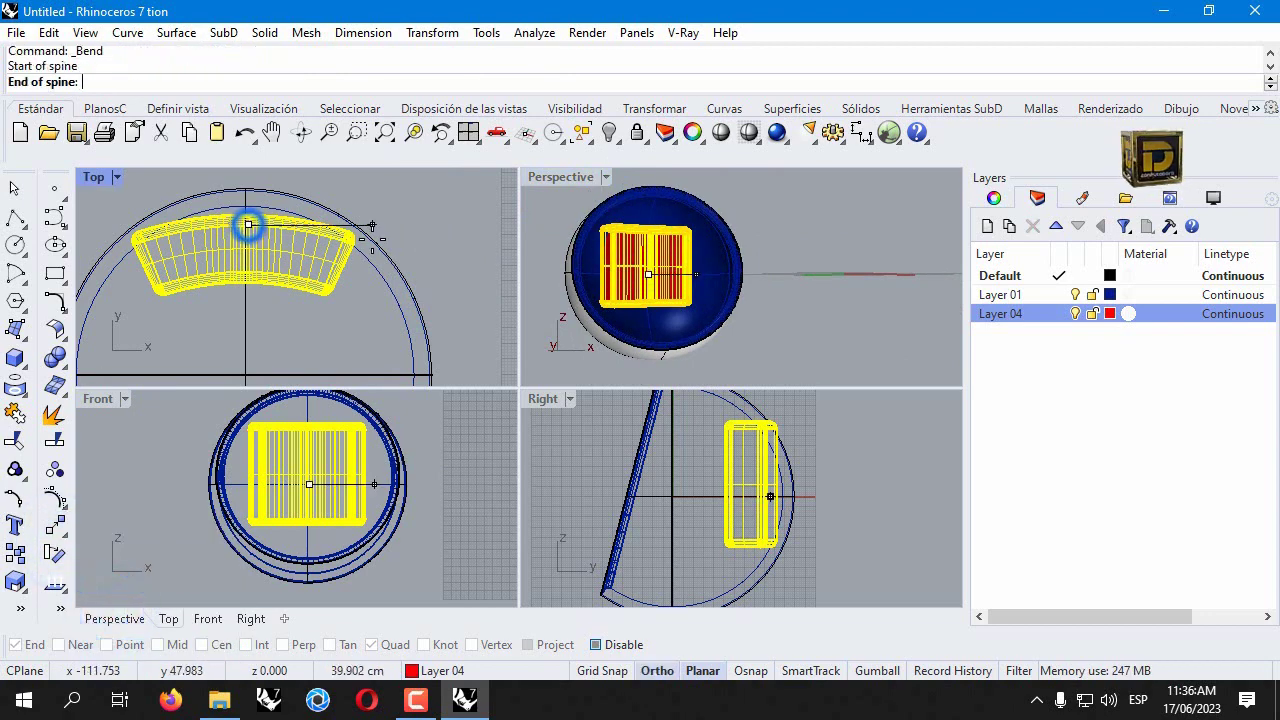
left_click(390, 225)
left_click(396, 259)
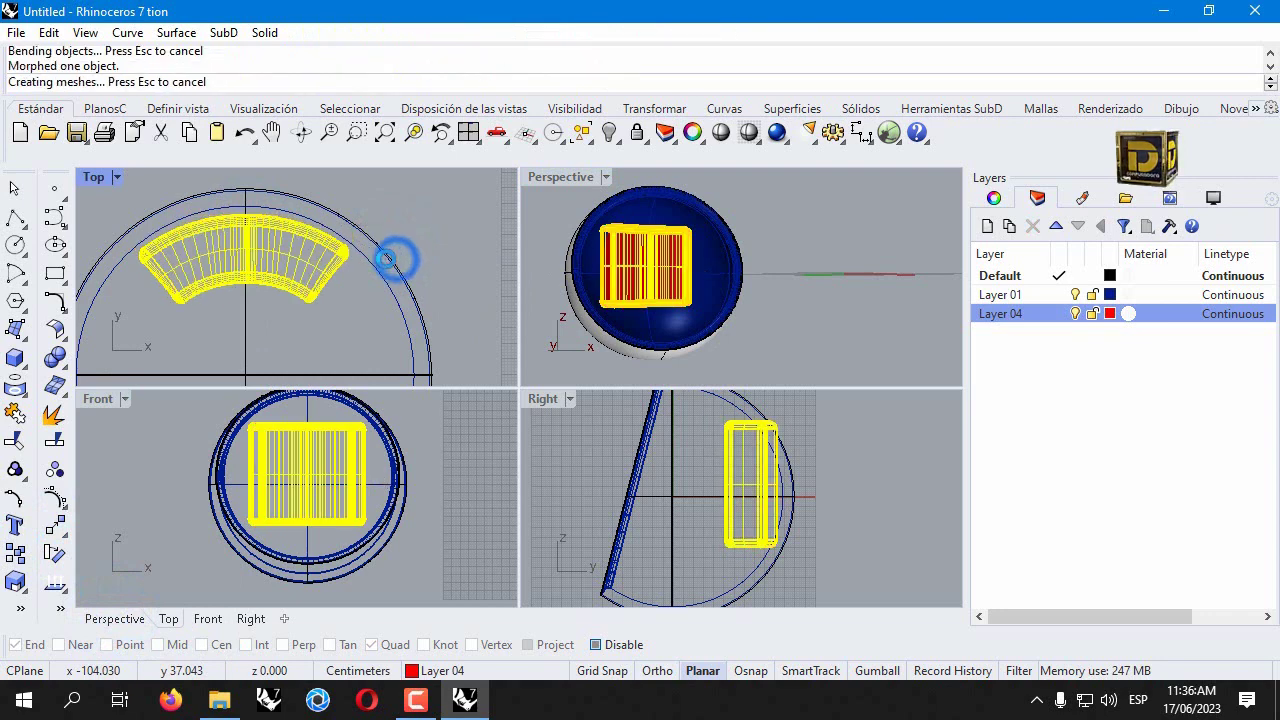
Bend the cushion's upper half forward in the Right view, with Symmetric set to No, so it follows the ball's curvature
right_click_drag(712, 293, 660, 283)
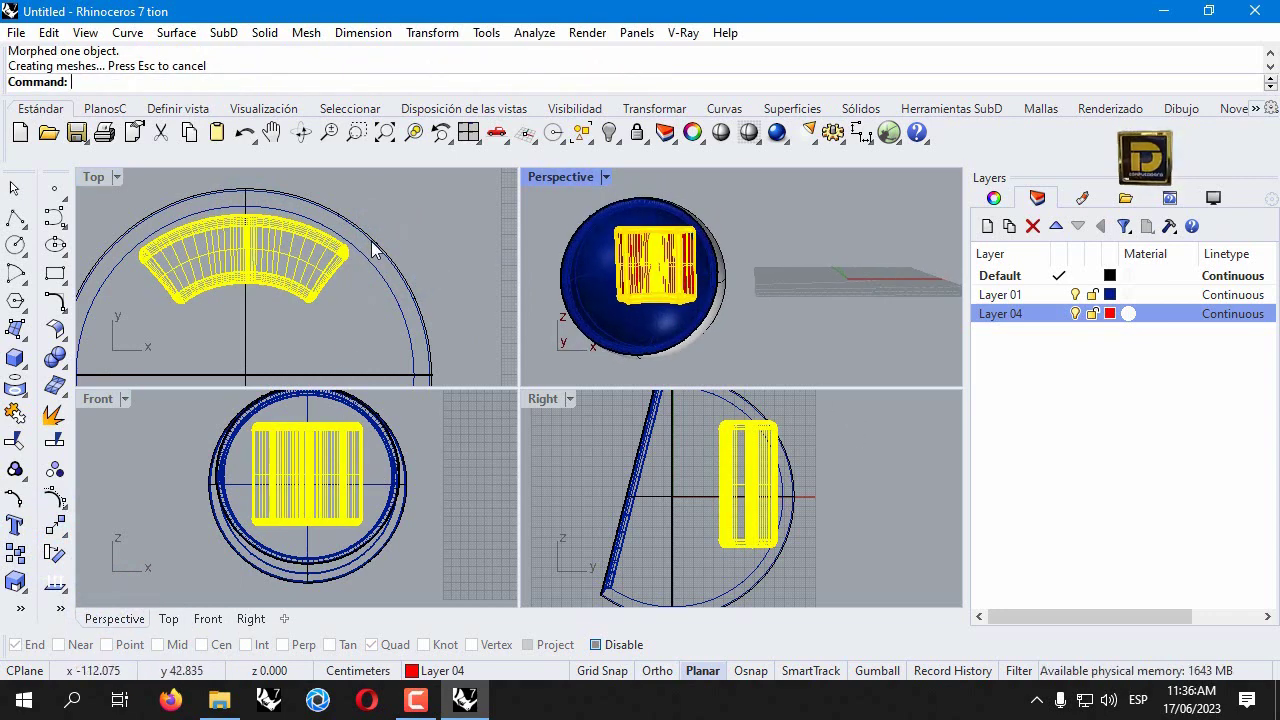
right_click(828, 478)
scroll(750, 485, "up", 1)
left_click(745, 491)
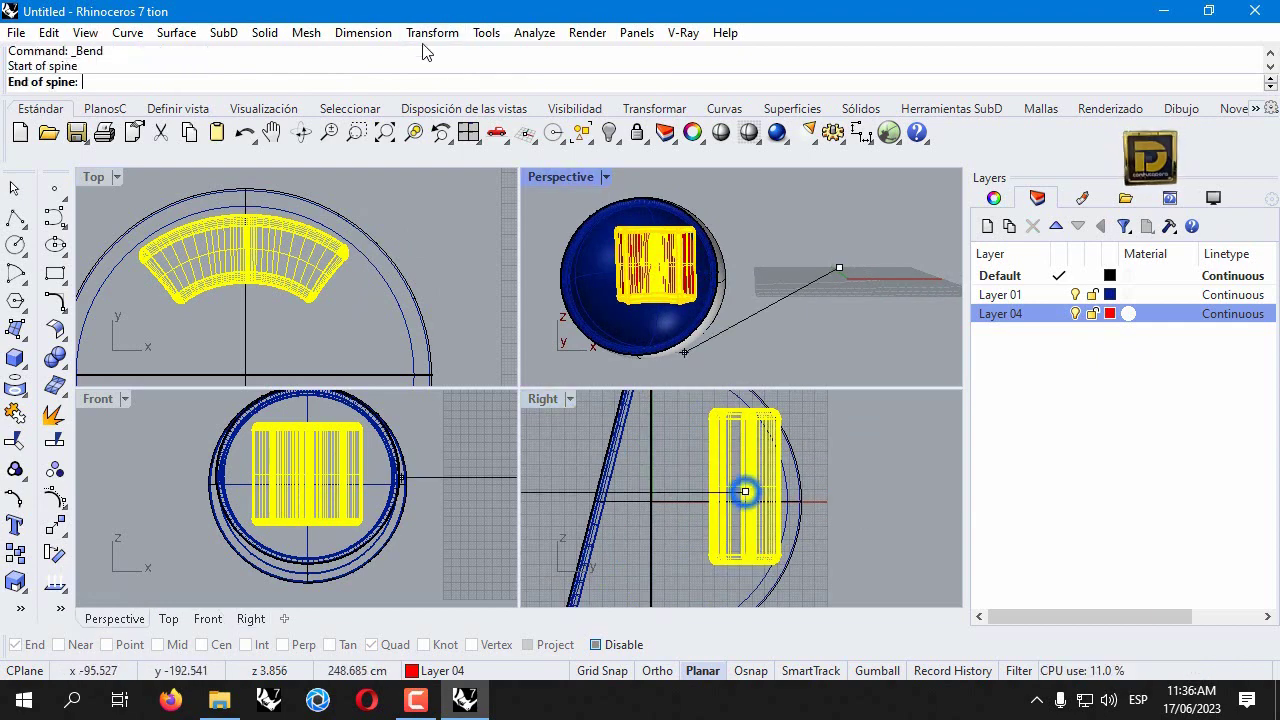
left_click(745, 415)
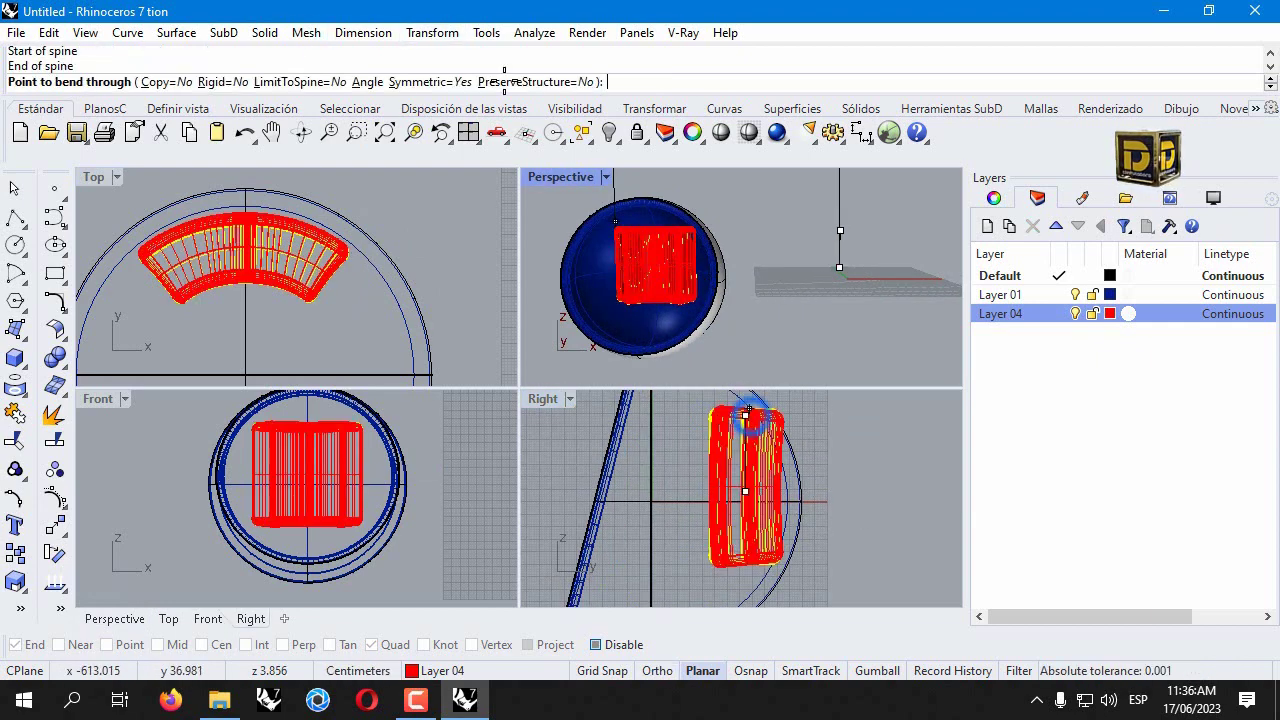
left_click(410, 85)
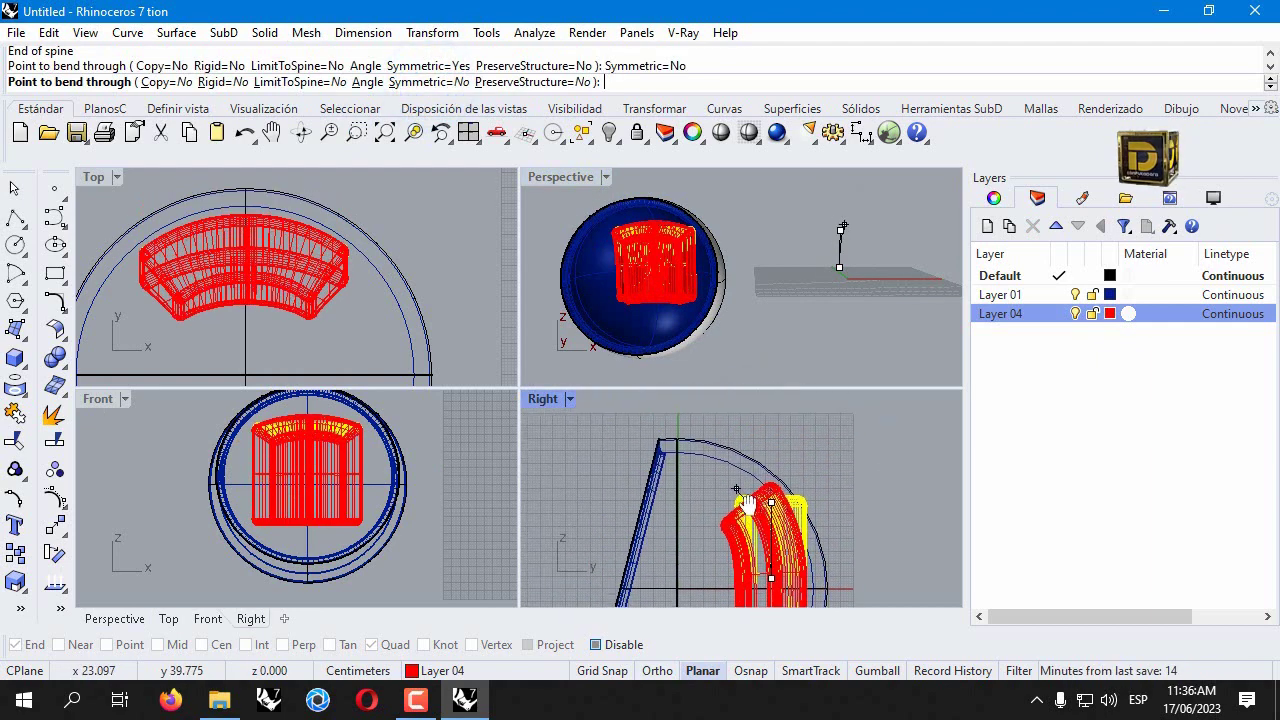
right_click_drag(737, 490, 735, 504)
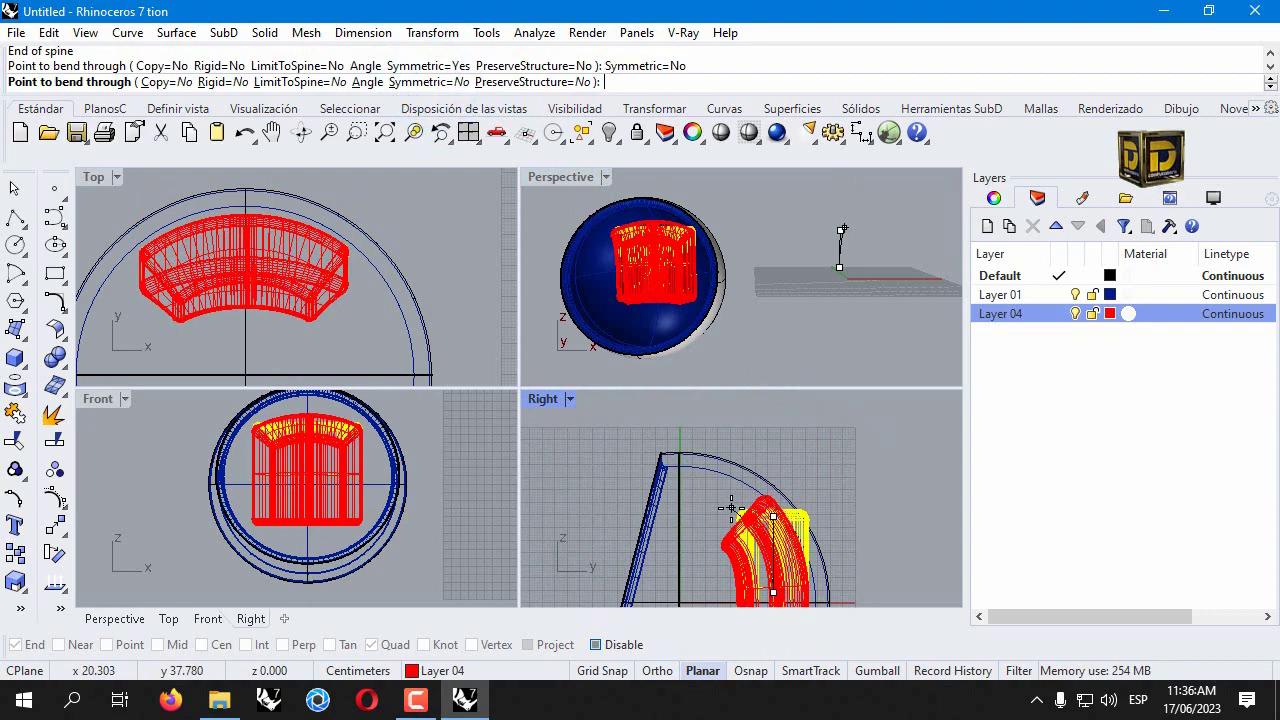
left_click(735, 508)
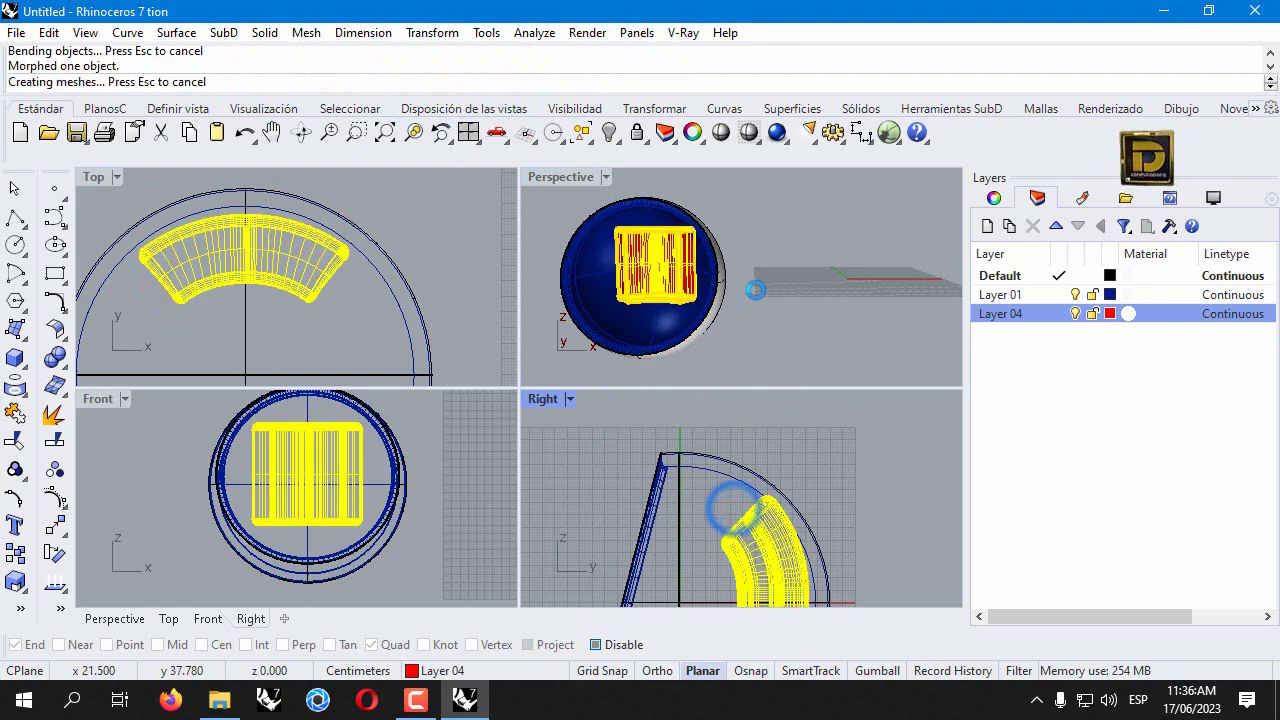
left_click(765, 286)
scroll(585, 278, "up", 3)
right_click_drag(585, 278, 771, 243)
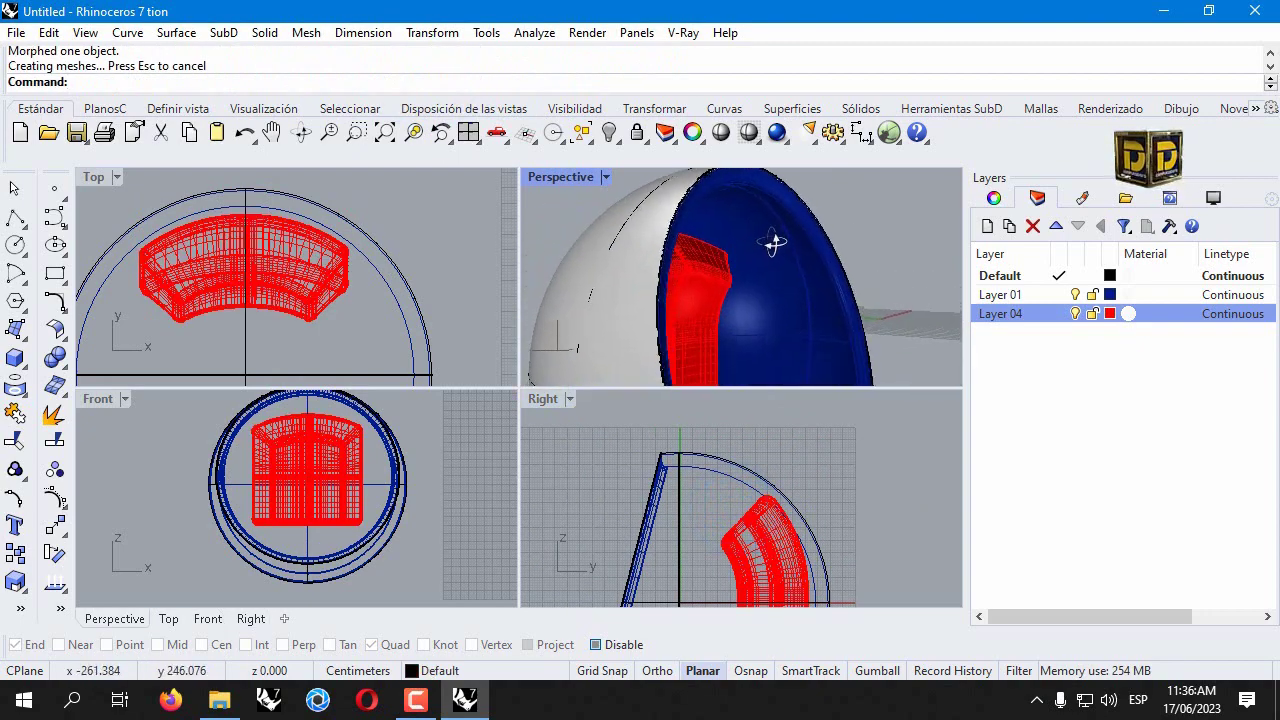
Bend the cushion's lower half forward from its middle in the Right view to match the curved shell
scroll(771, 250, "down", 5)
scroll(800, 510, "down", 3)
scroll(783, 531, "up", 3)
left_click(754, 509)
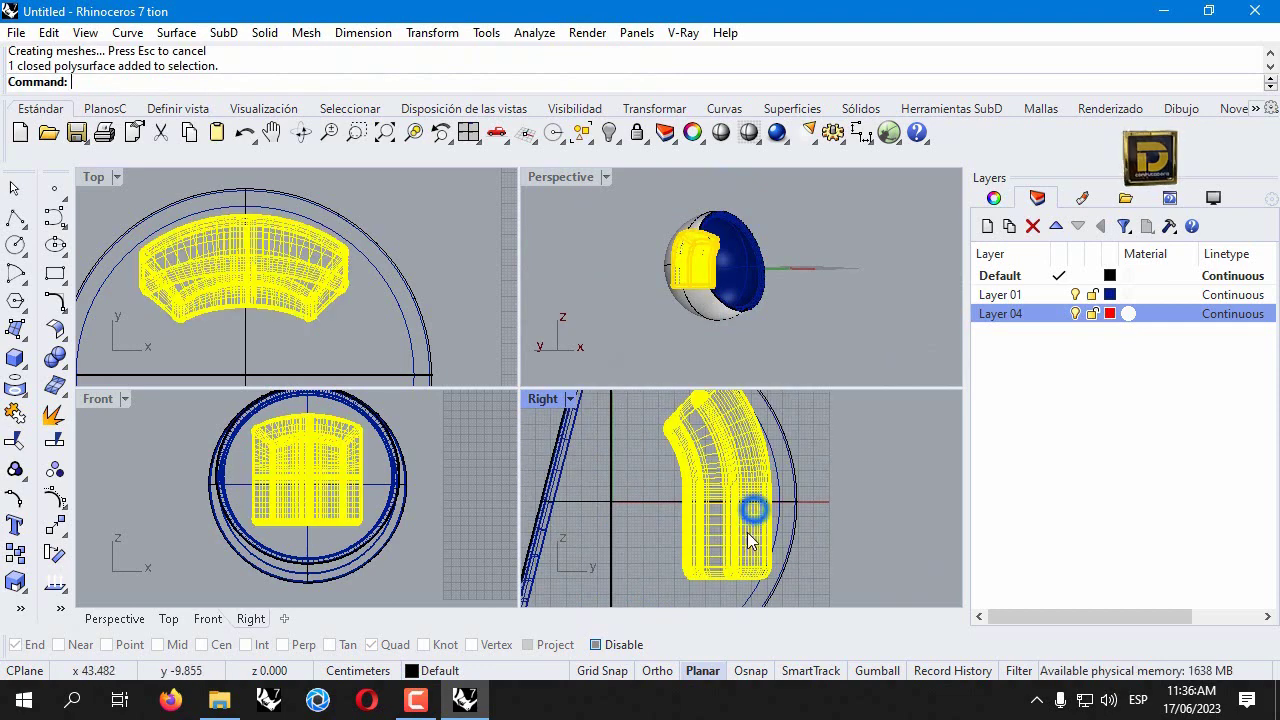
right_click(752, 509)
left_click(751, 504)
left_click(760, 592)
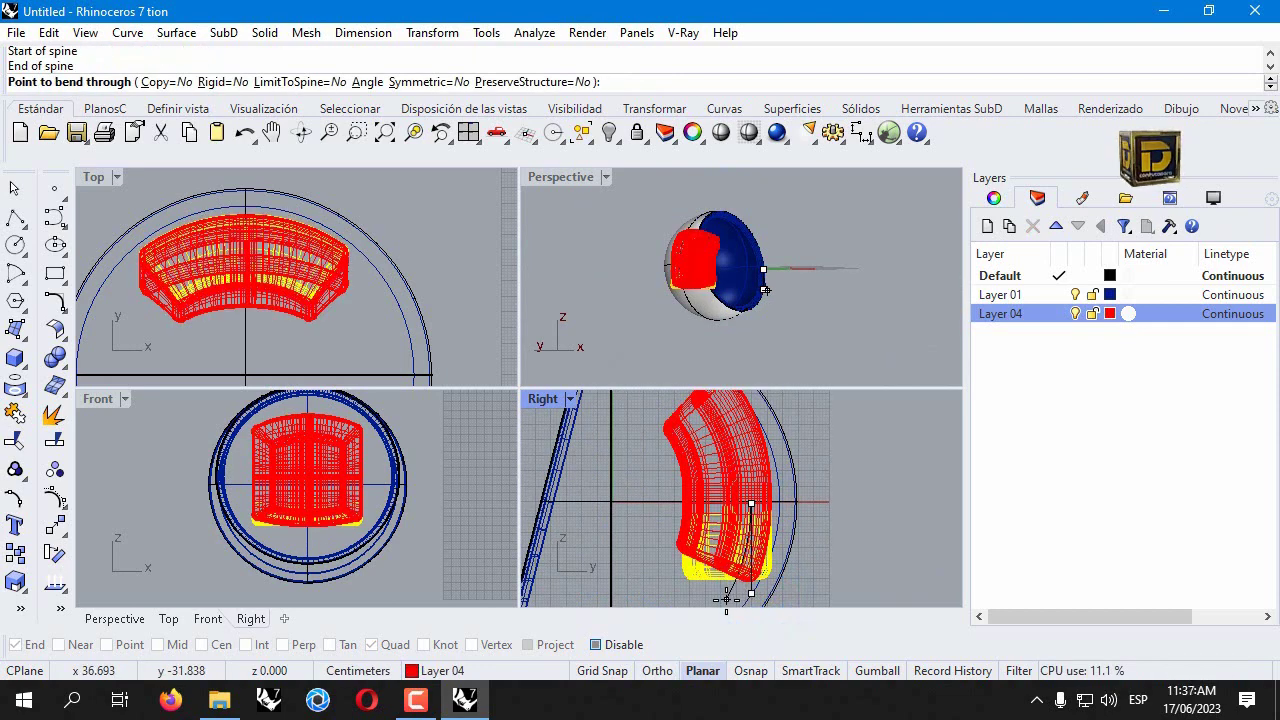
left_click(726, 596)
left_click(446, 241)
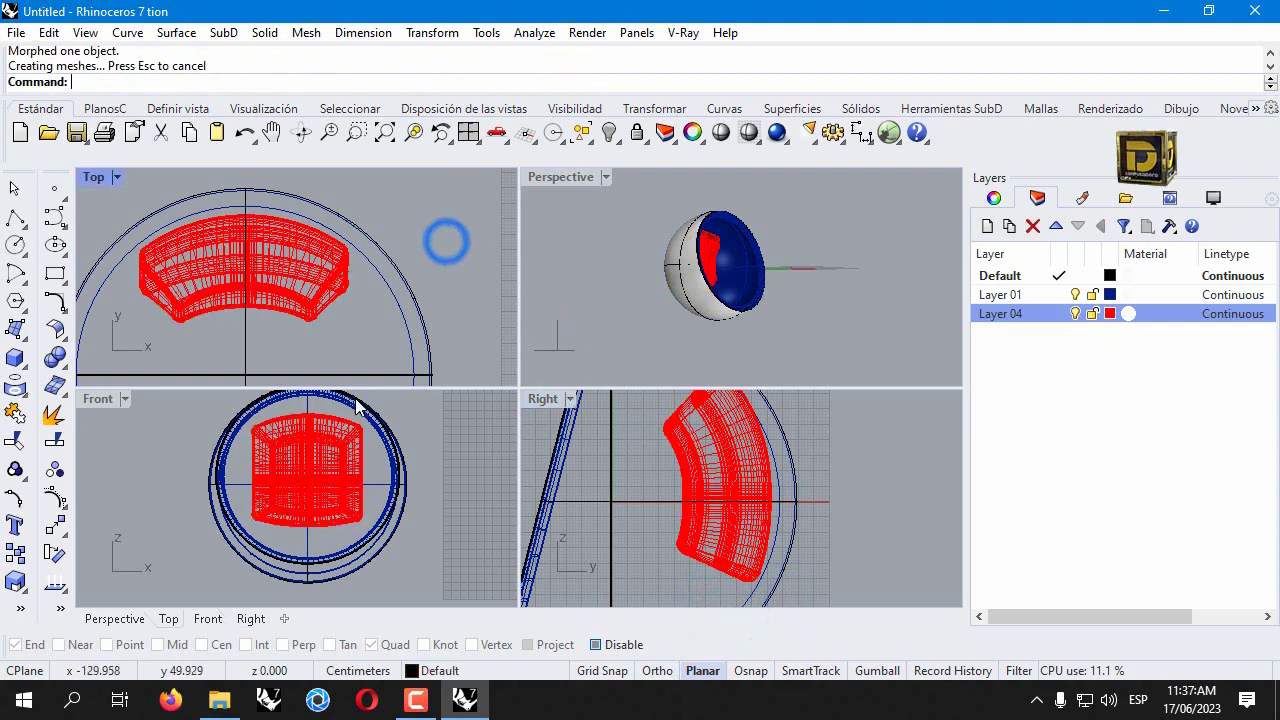
Copy the curved back cushion down and forward in the Right view to make a seat cushion
right_click_drag(703, 330, 652, 320)
left_click(697, 266)
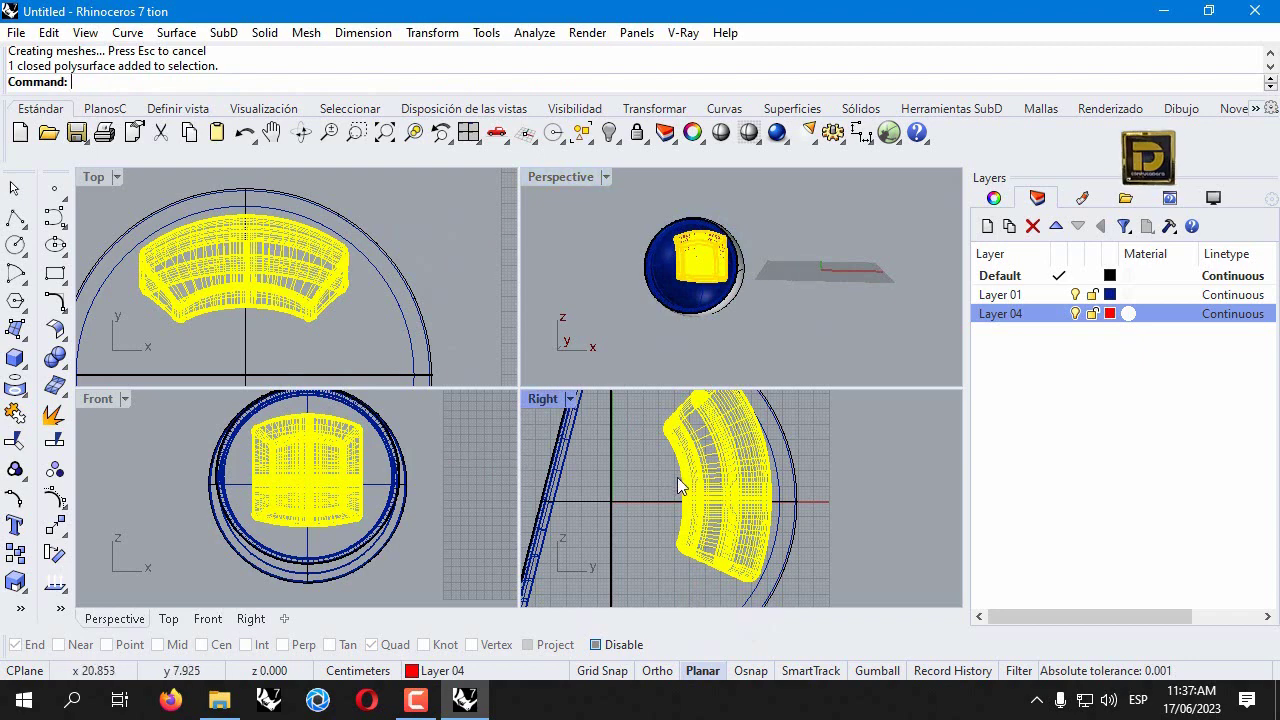
scroll(677, 477, "down", 3)
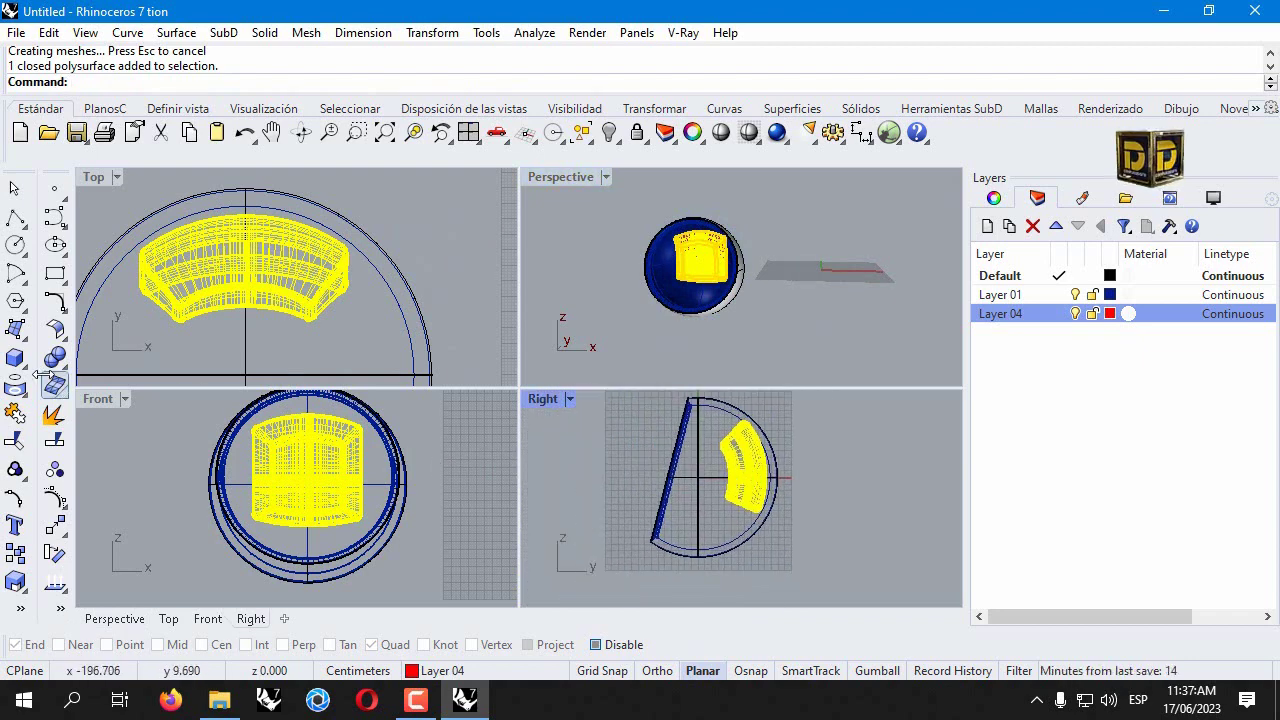
left_click(15, 553)
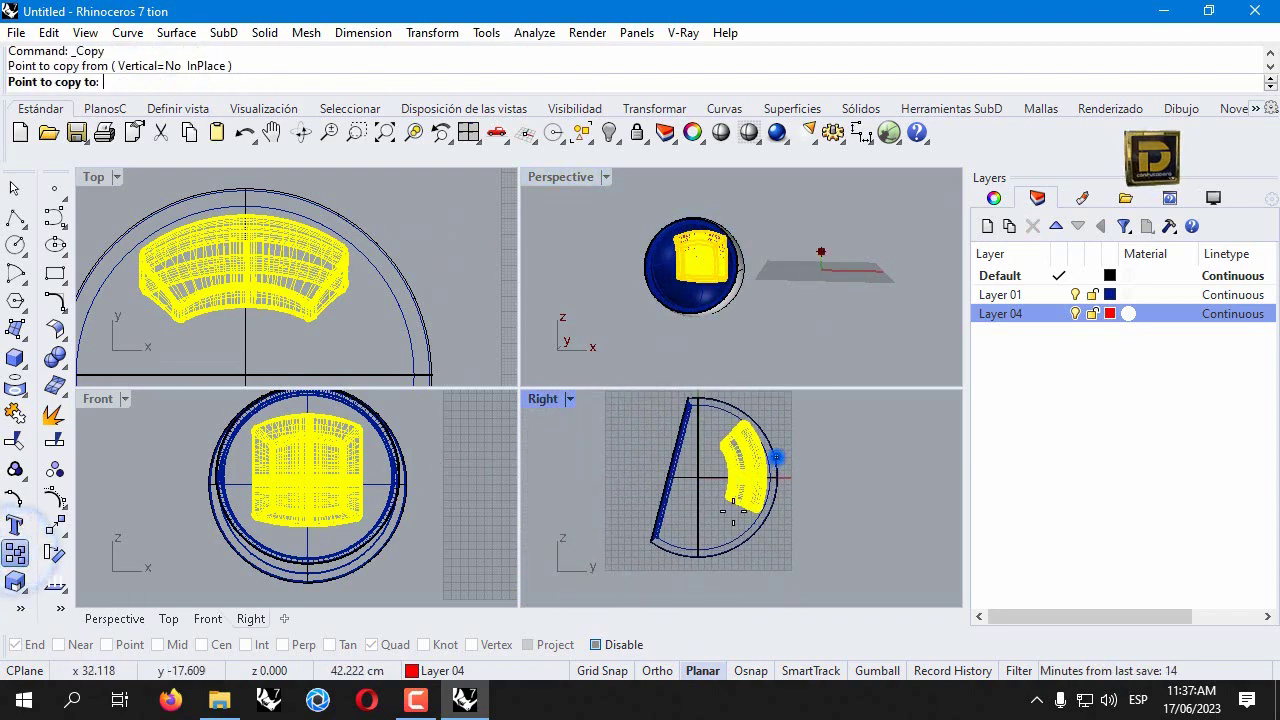
left_click(771, 451)
left_click(715, 526)
key("Return")
Rotate the copied cushion about 108° clockwise in the Right view and move it into the bottom of the ball as the seat
left_click(665, 530)
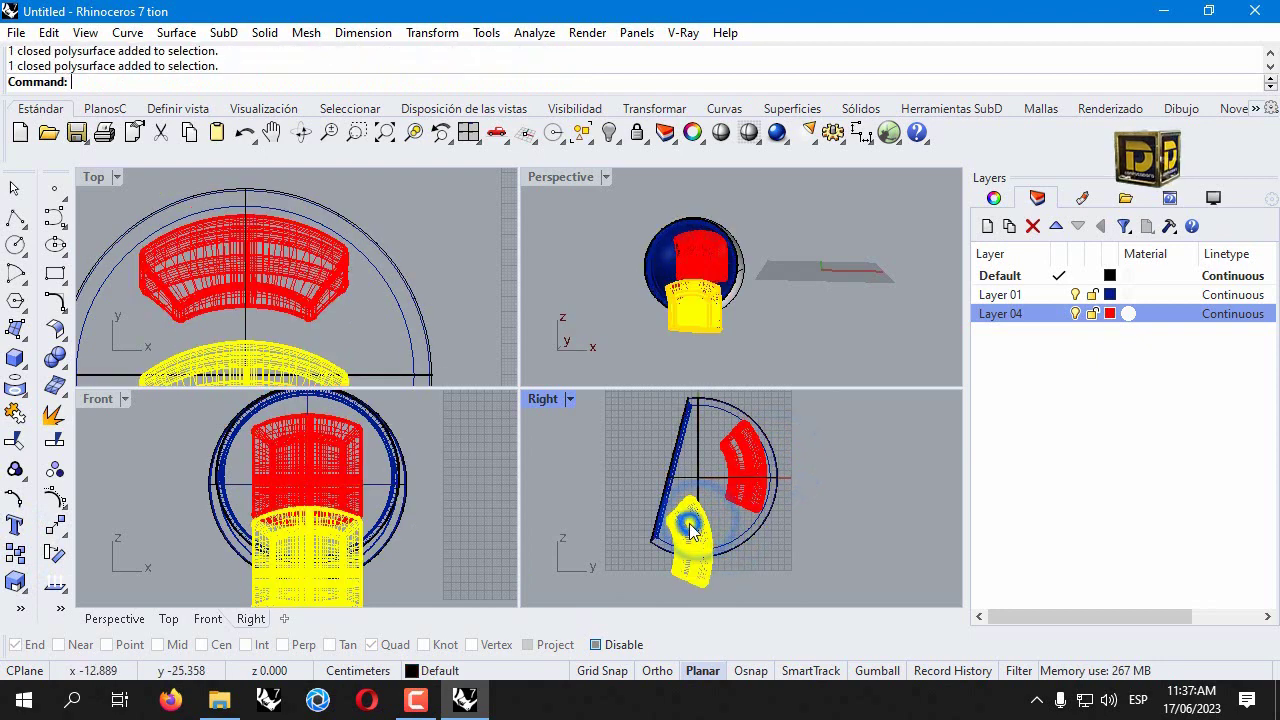
left_click(430, 33)
left_click(451, 99)
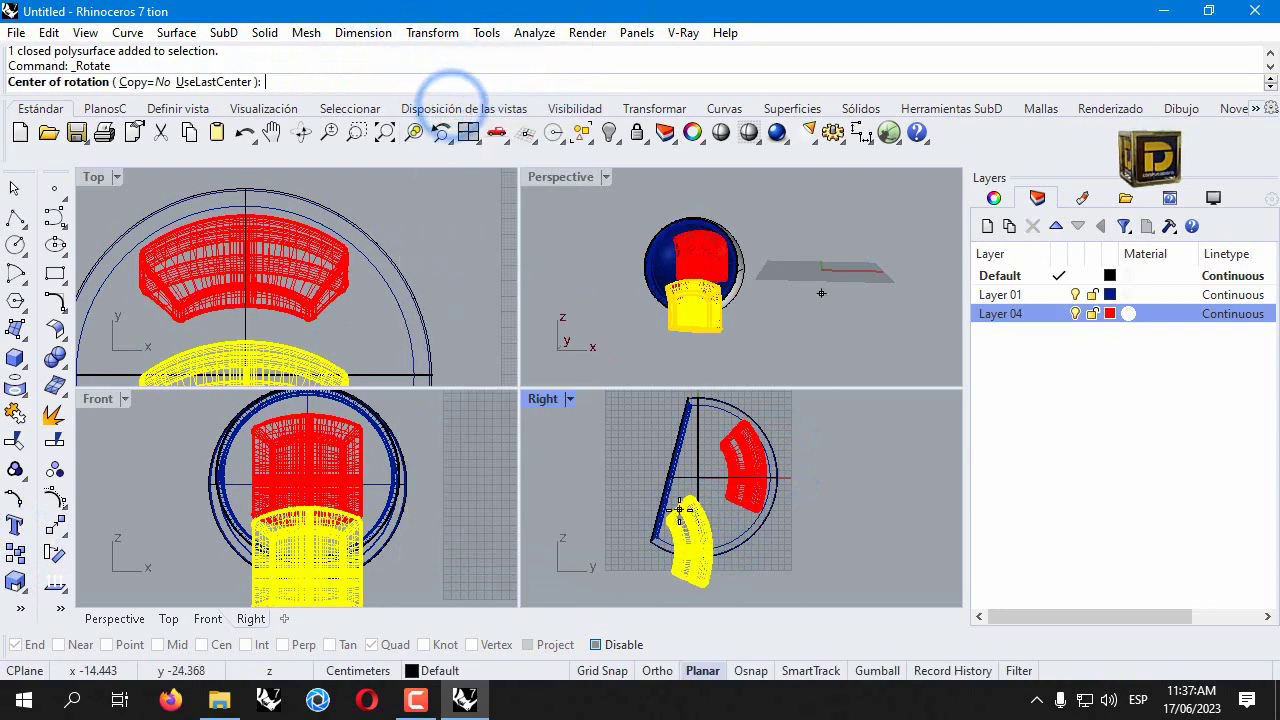
left_click(680, 510)
left_click(687, 595)
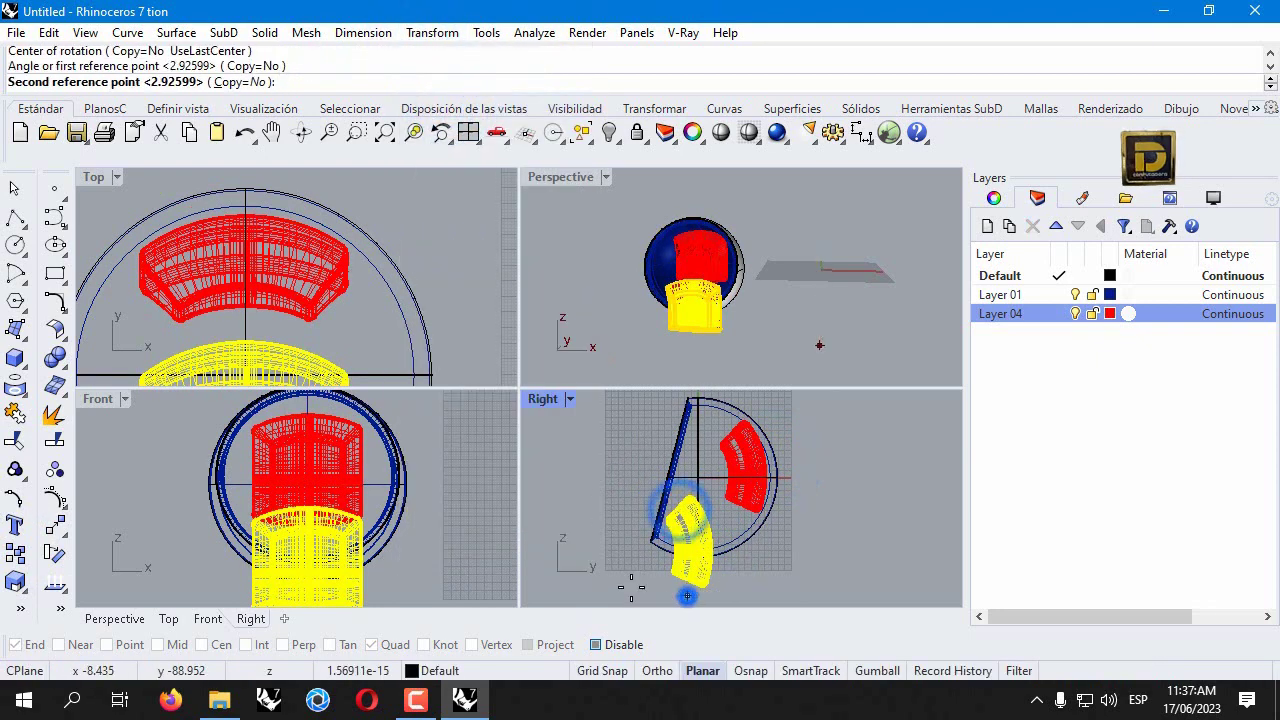
left_click(566, 486)
left_click_drag(622, 503, 692, 543)
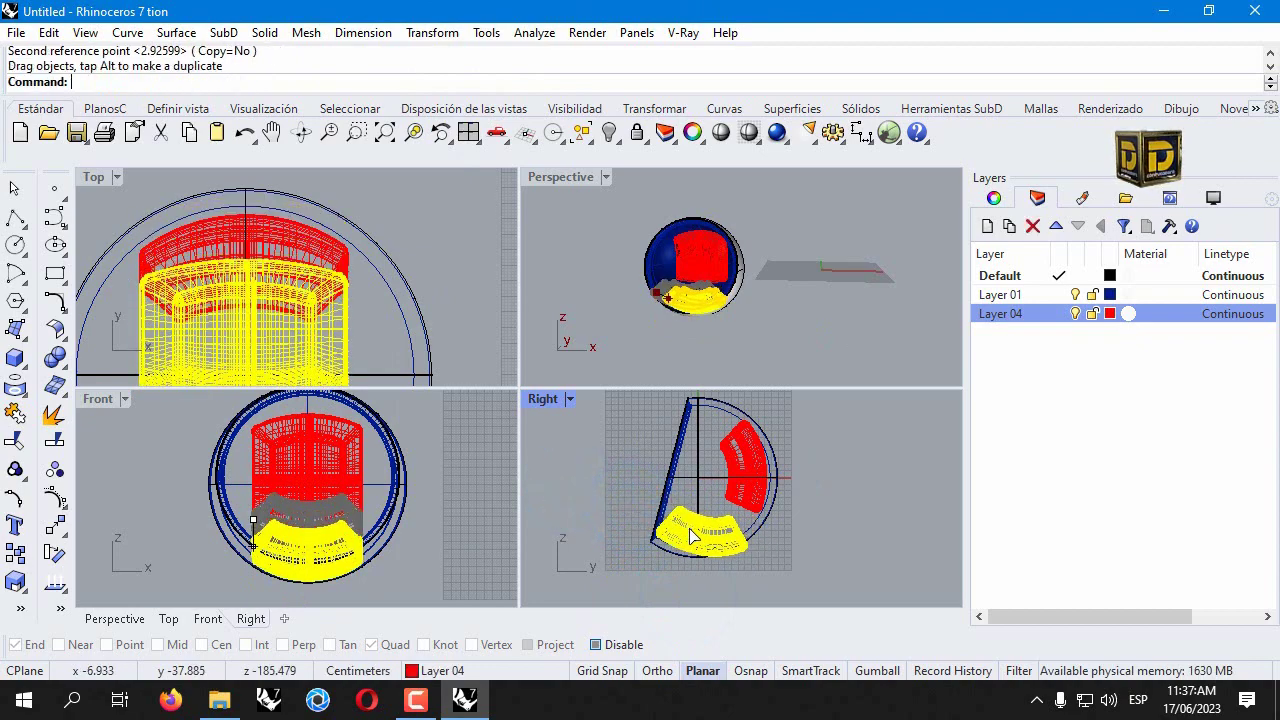
Rotate the seat cushion about 13° counterclockwise around its front end in the enlarged Right view
right_click_drag(717, 510, 683, 502)
double_click(551, 404)
scroll(549, 403, "up", 3)
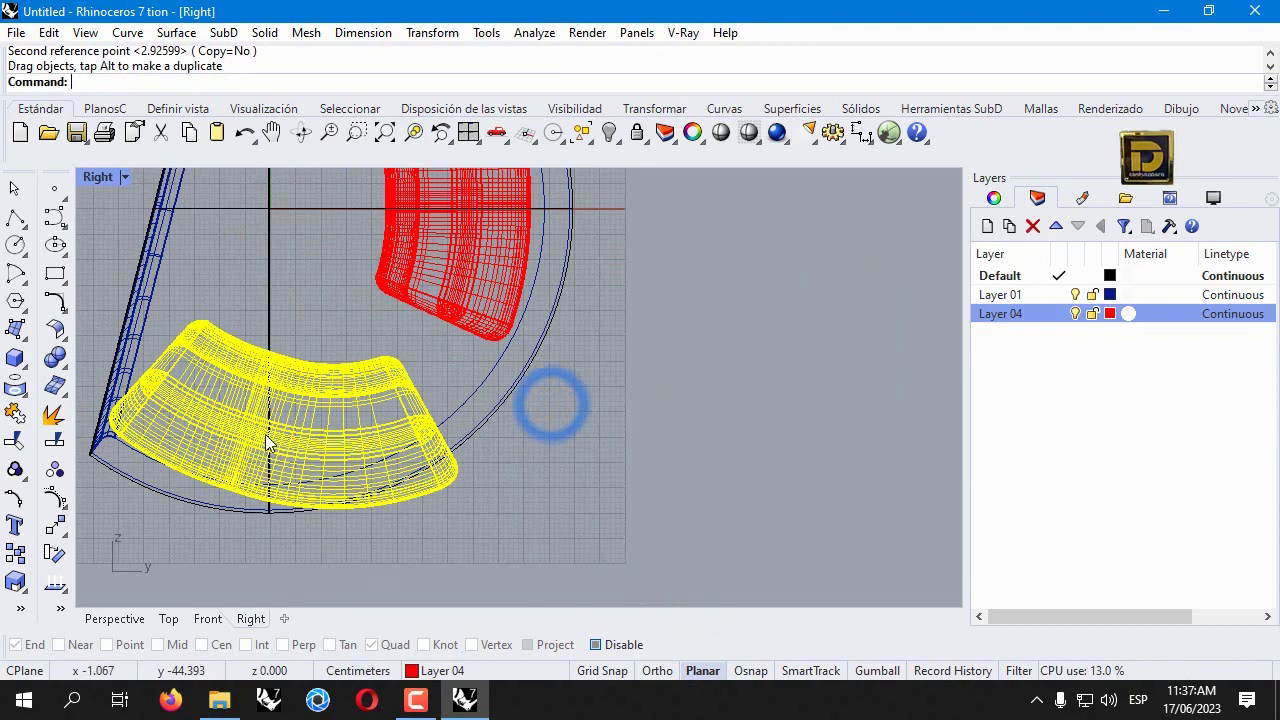
right_click(549, 403)
left_click(116, 410)
left_click(475, 485)
left_click(477, 403)
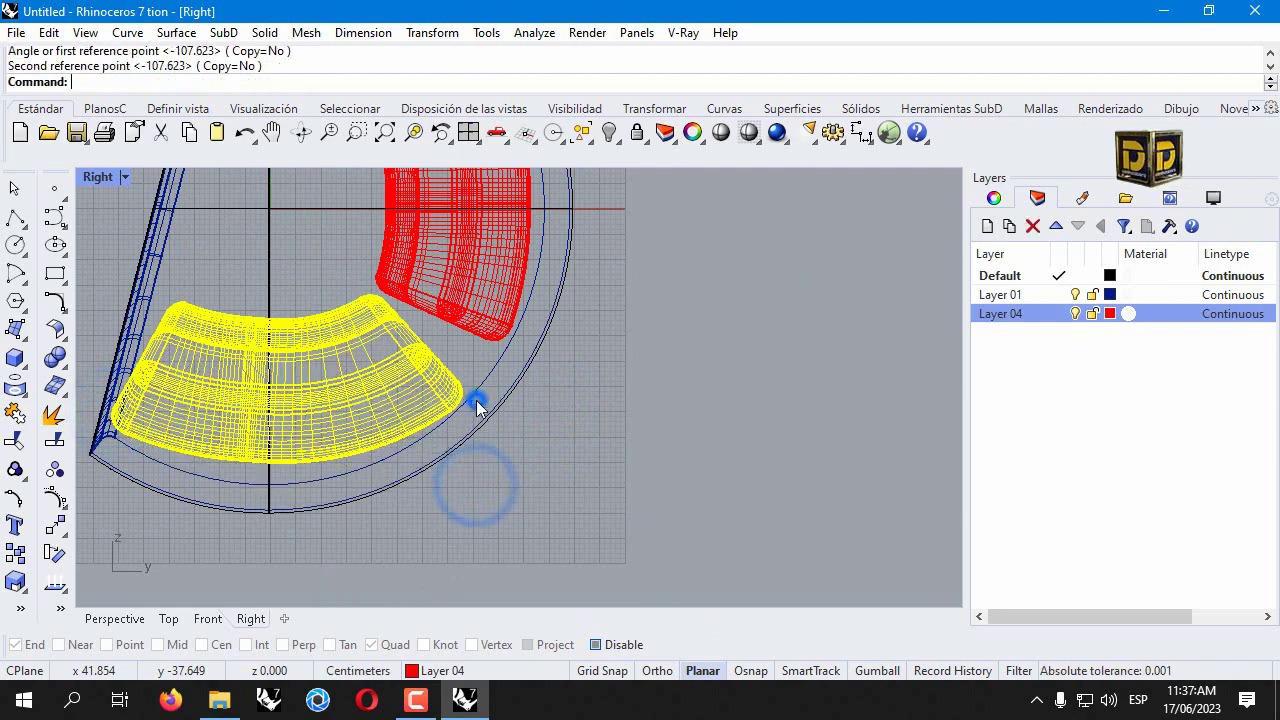
Nudge the seat cushion slightly downward, rotate it a little more around its front end, and restore the four-view layout
right_click_drag(356, 398, 429, 410)
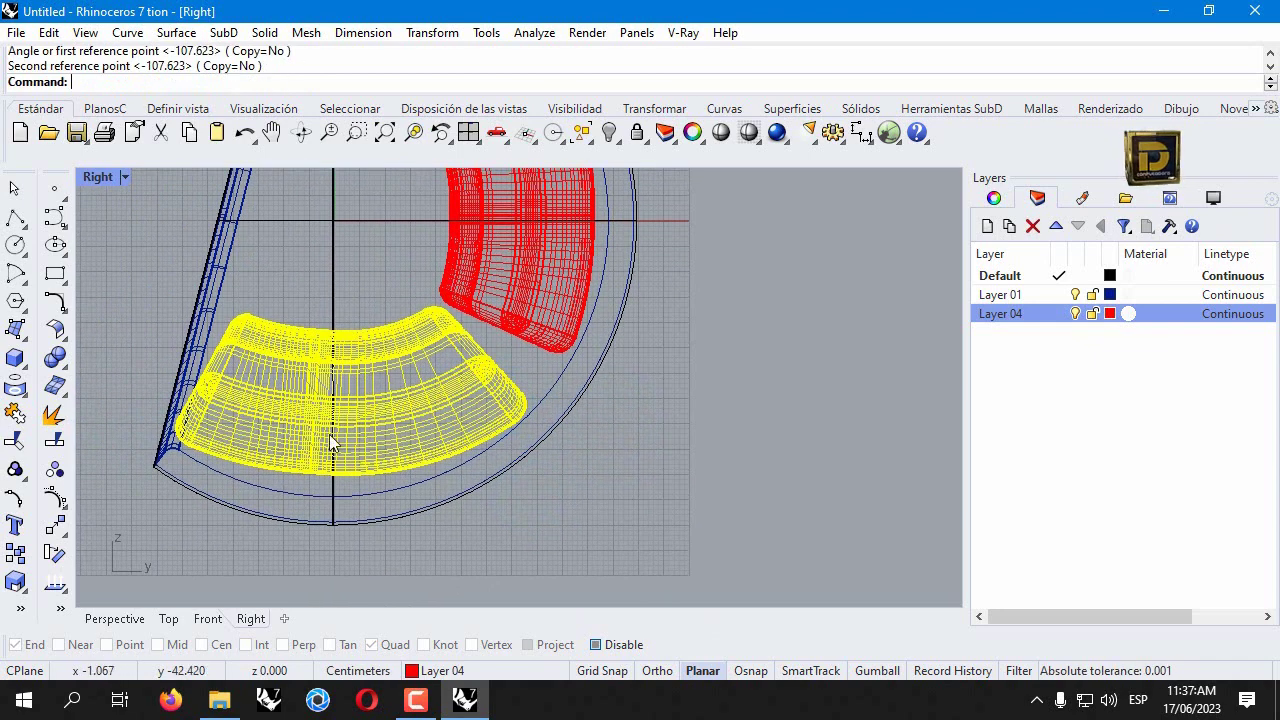
mouse_move(356, 442)
left_mouse_down()
mouse_move(371, 409)
mouse_move(372, 440)
mouse_move(356, 442)
left_mouse_up()
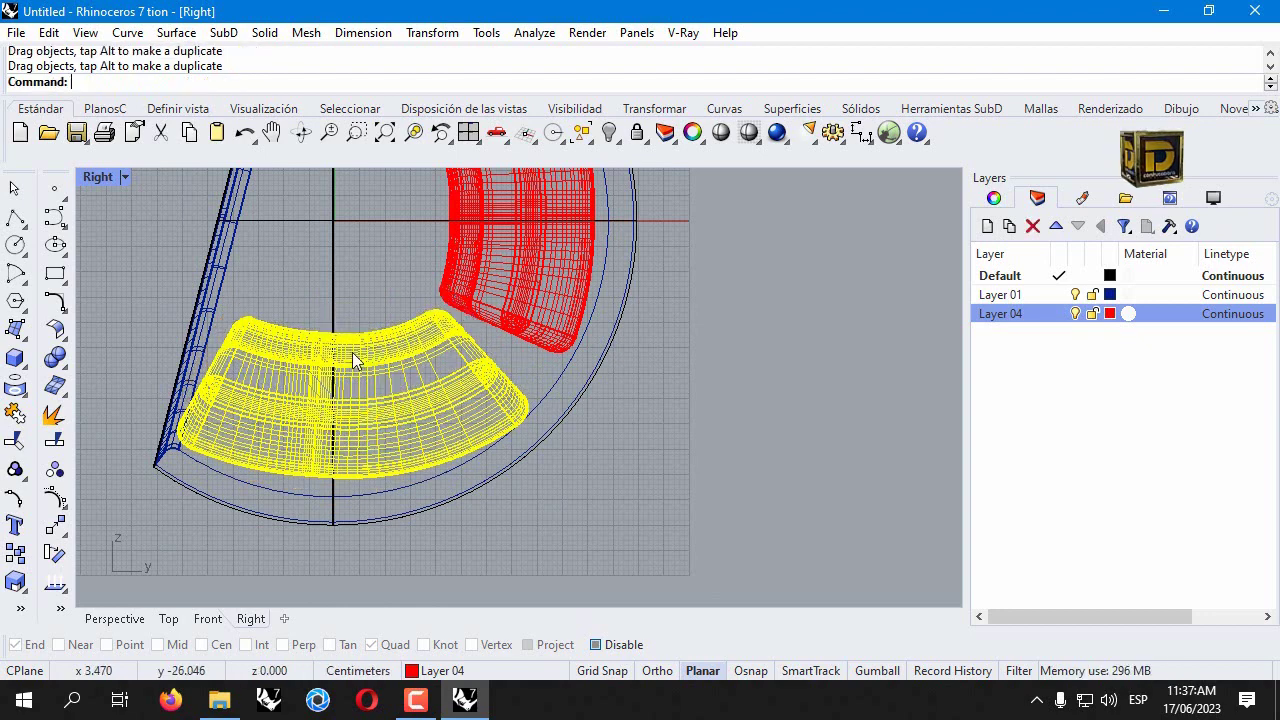
scroll(464, 388, "down", 3)
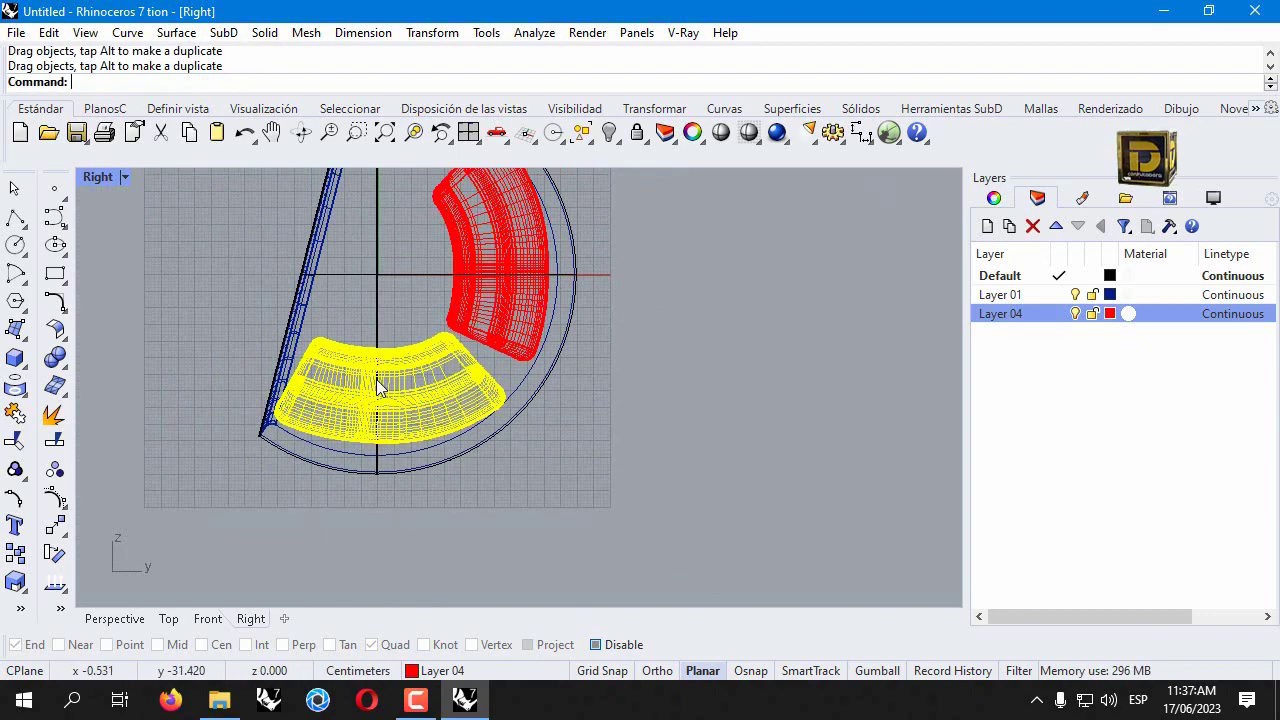
left_click(286, 406)
left_click(538, 396)
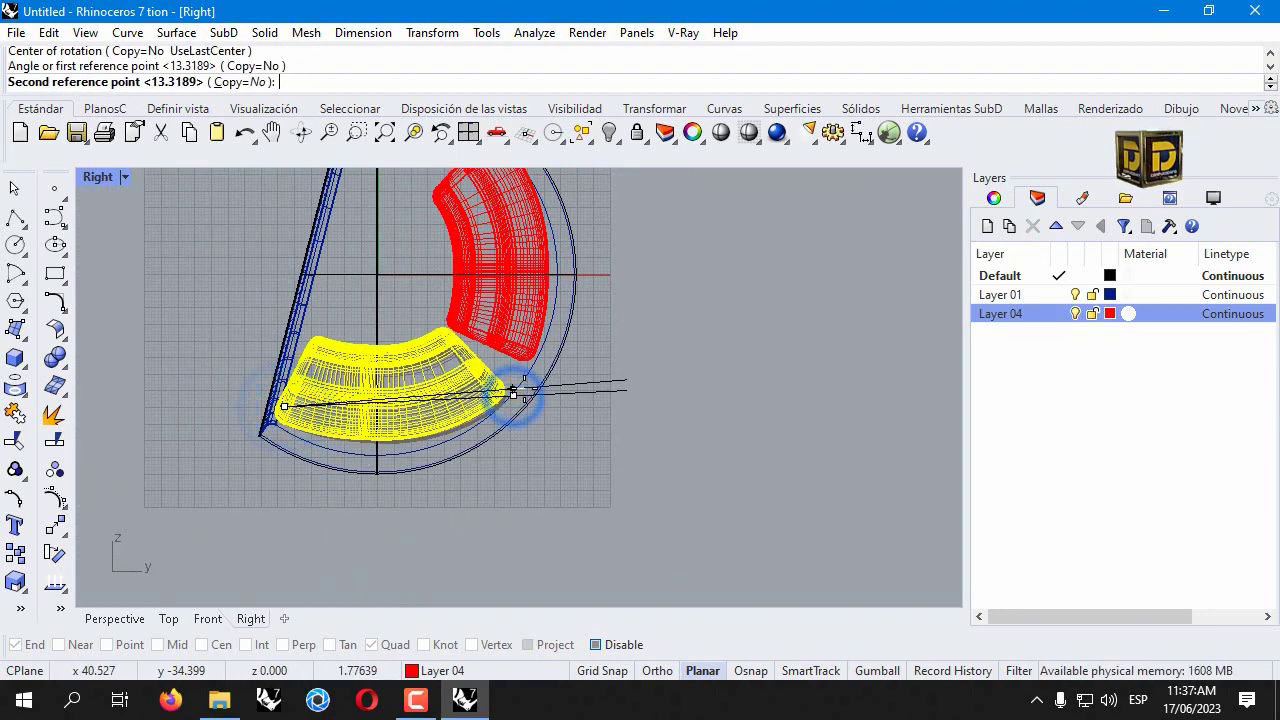
left_click(522, 388)
double_click(100, 177)
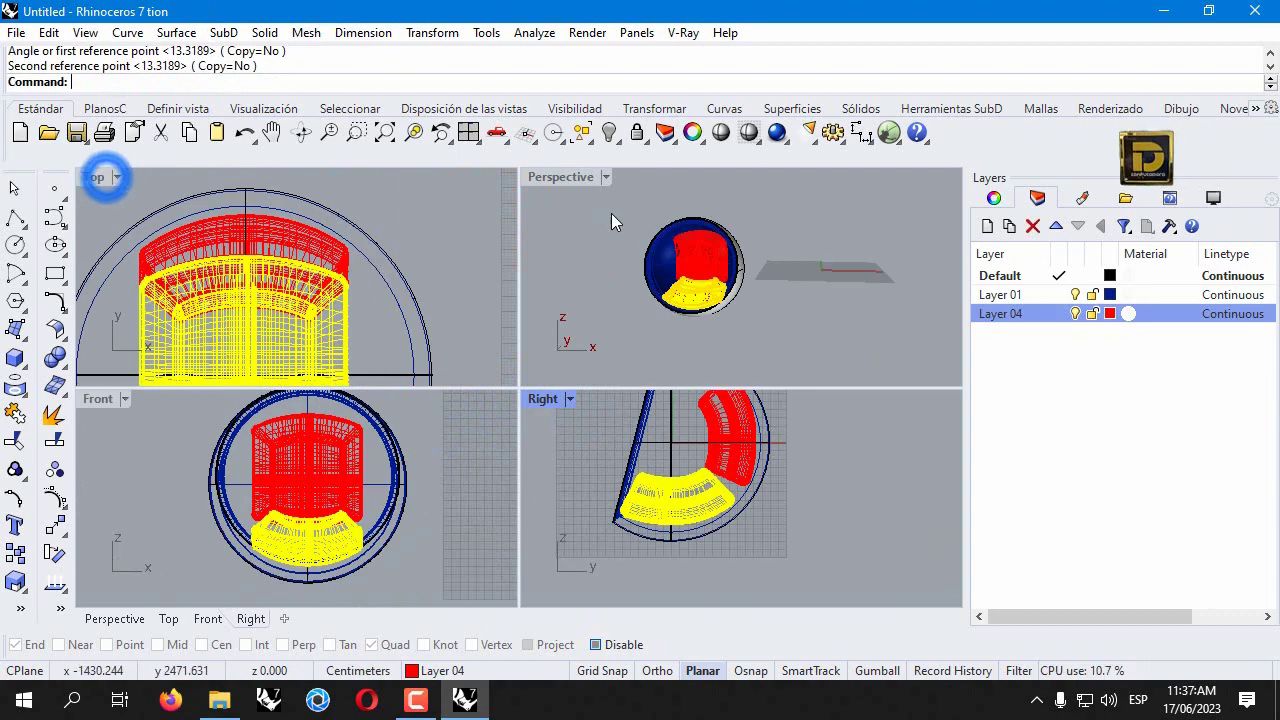
Examine how the back and seat cushions fit together inside the ball in an enlarged Perspective view
left_click(670, 226)
left_click(595, 216)
double_click(574, 182)
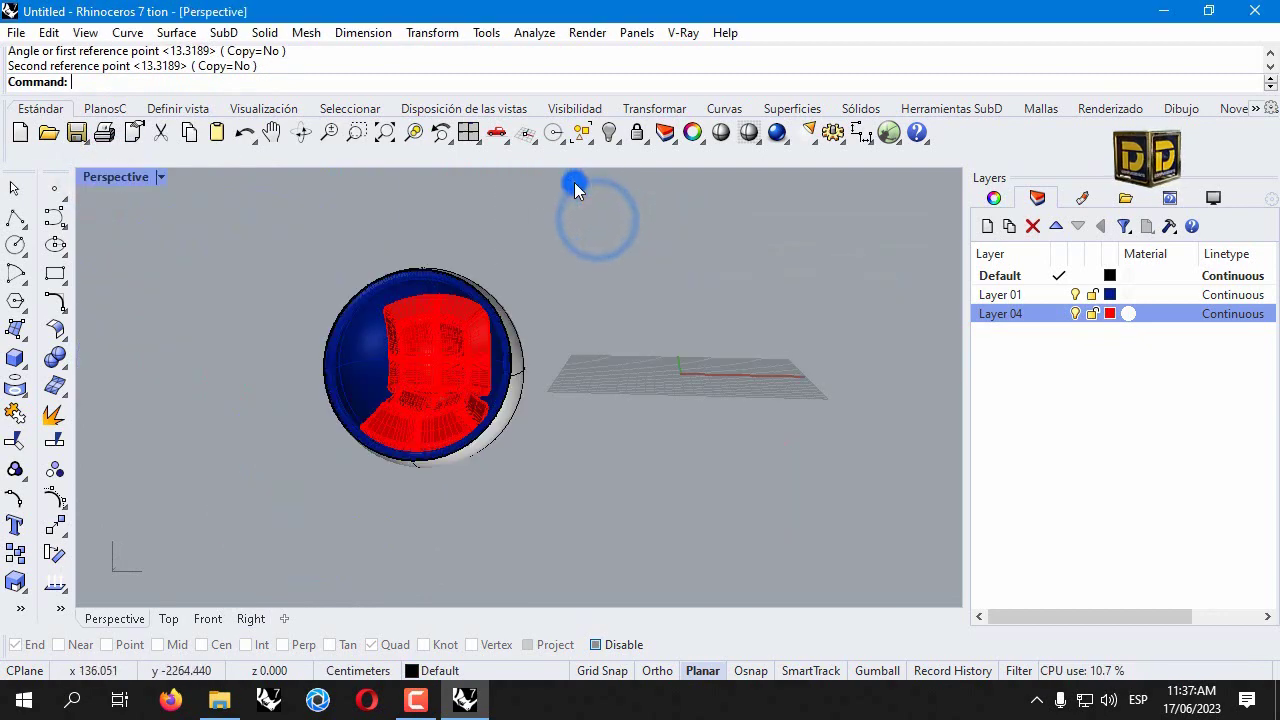
right_click_drag(560, 300, 557, 471)
scroll(423, 466, "up", 5)
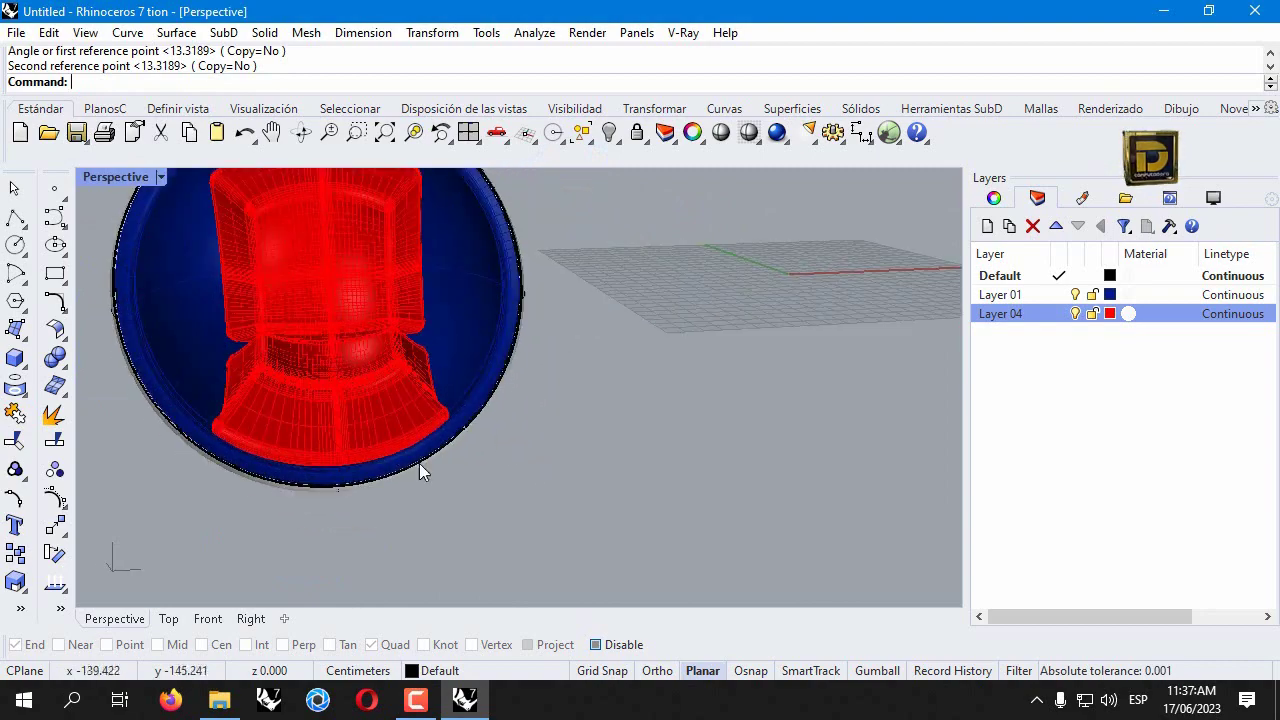
right_click_drag(280, 386, 477, 389)
left_click(380, 388)
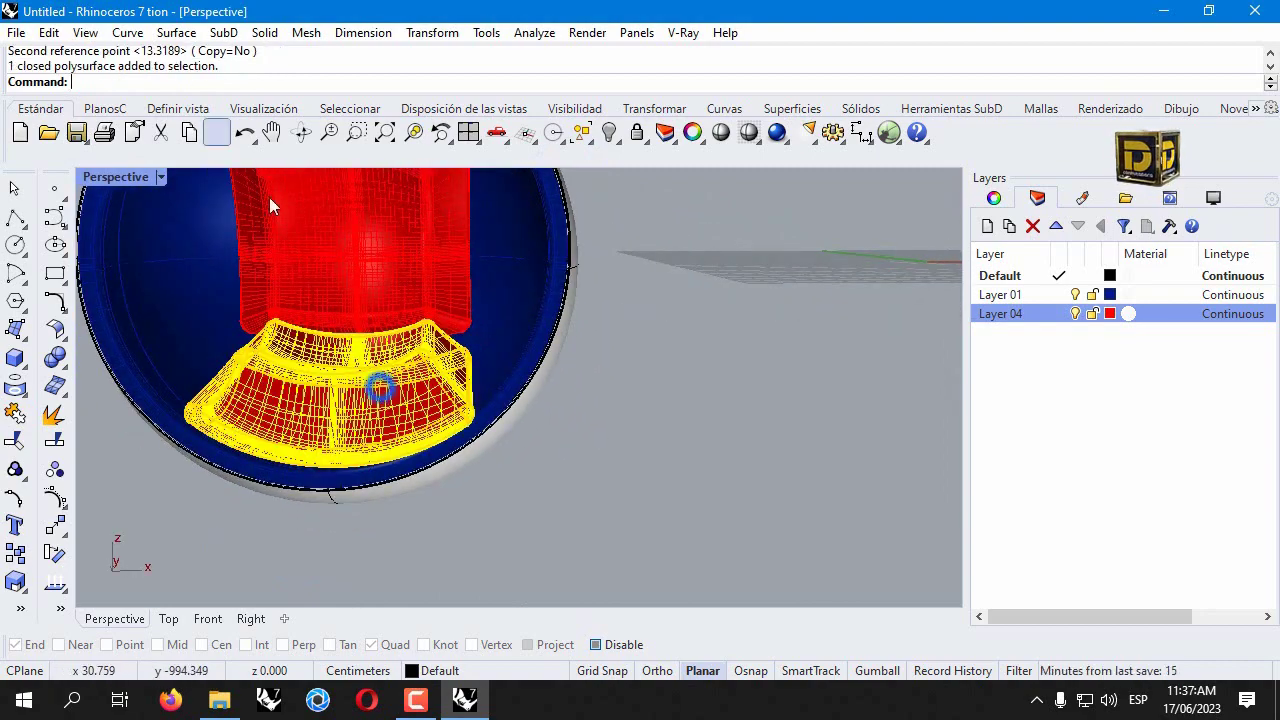
double_click(146, 179)
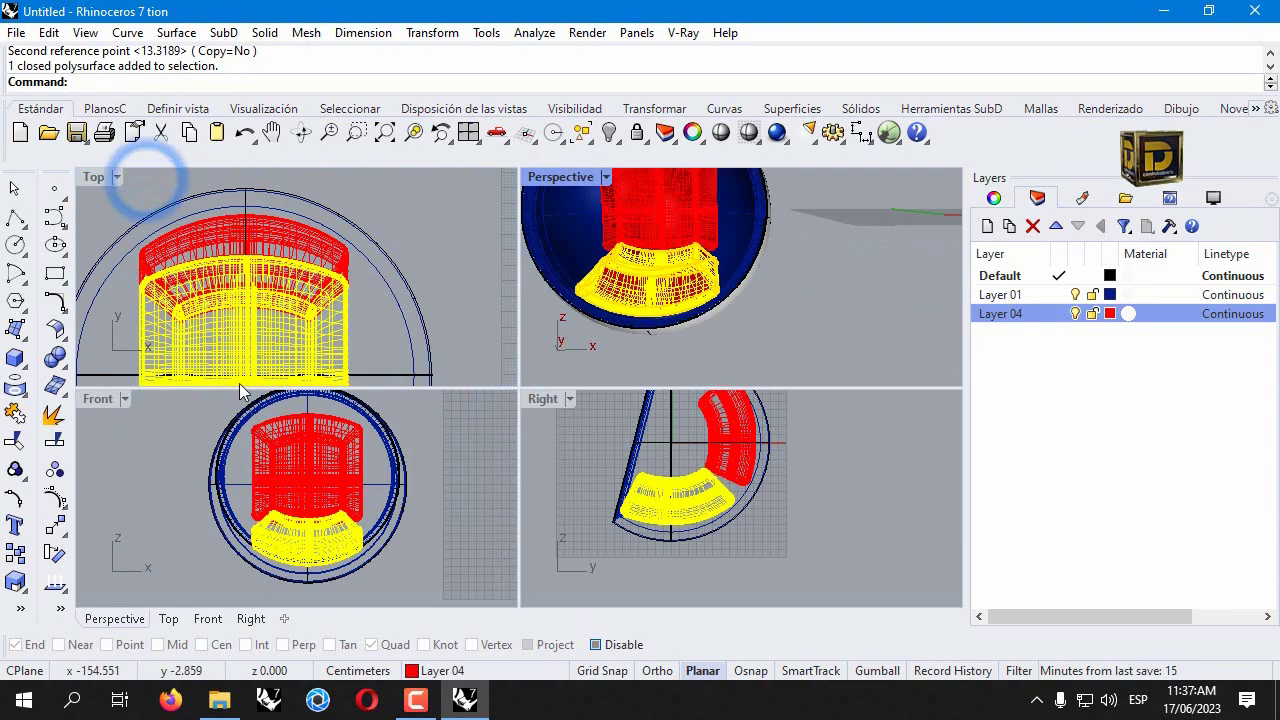
Thin the back cushion horizontally with Scale 1-D in the Right view to about 0.73 of its depth, from its rear side
left_click(718, 435)
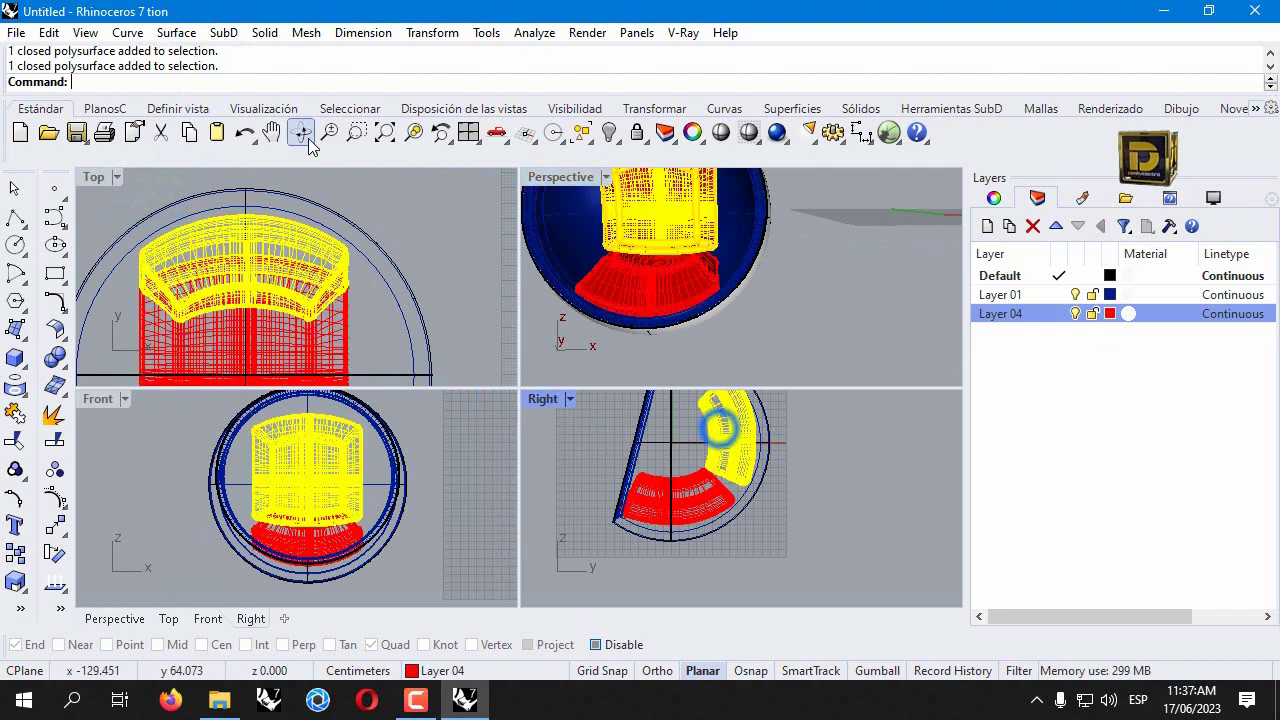
left_click(432, 32)
mouse_move(560, 157)
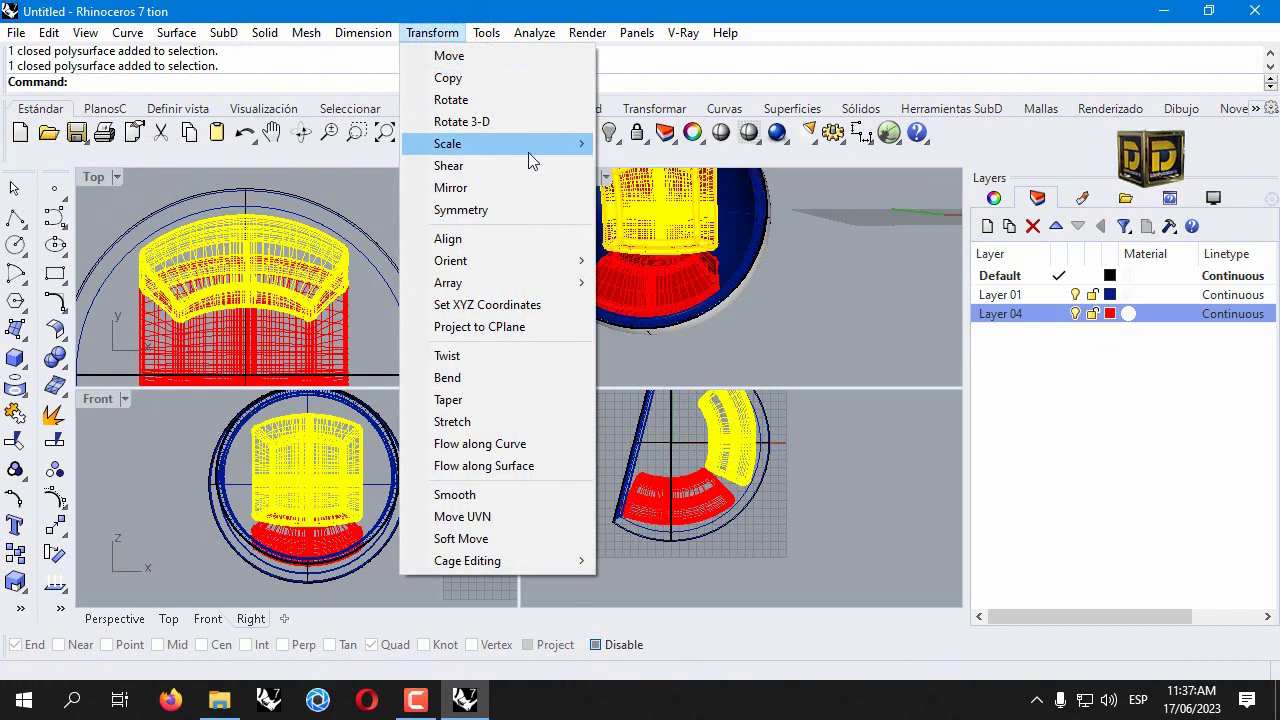
left_click(662, 188)
left_click(763, 424)
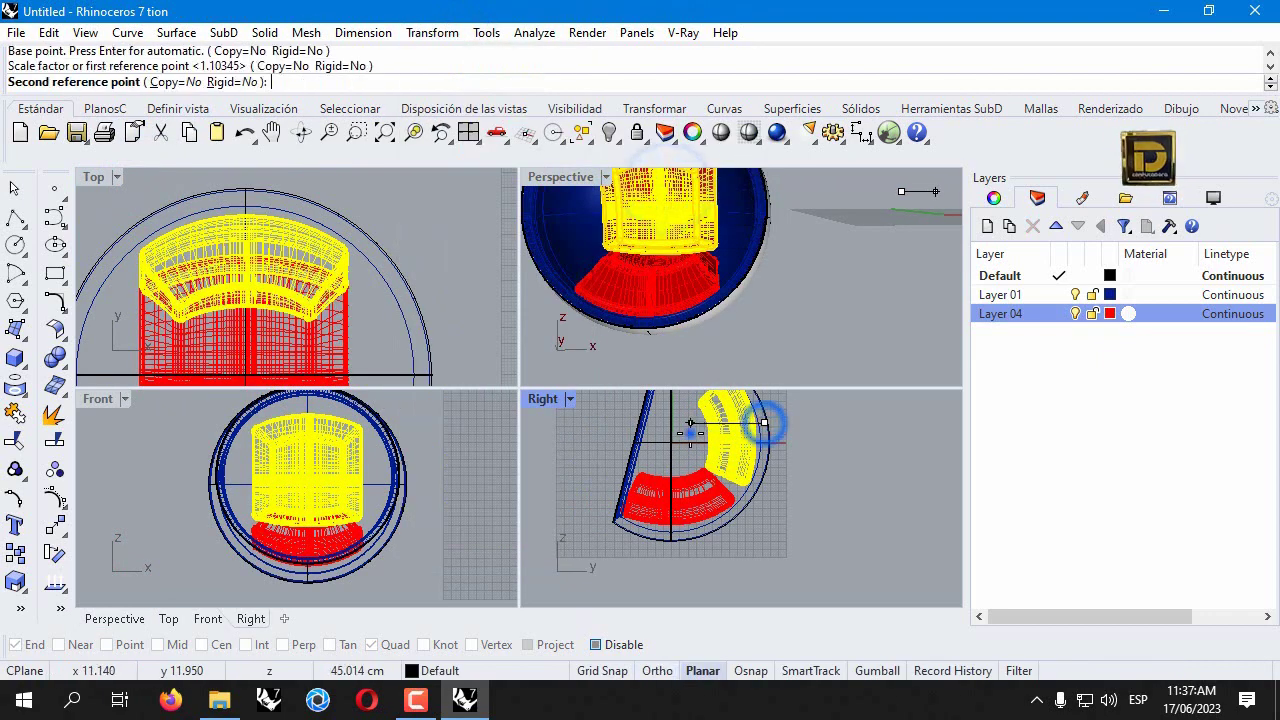
left_click(708, 433)
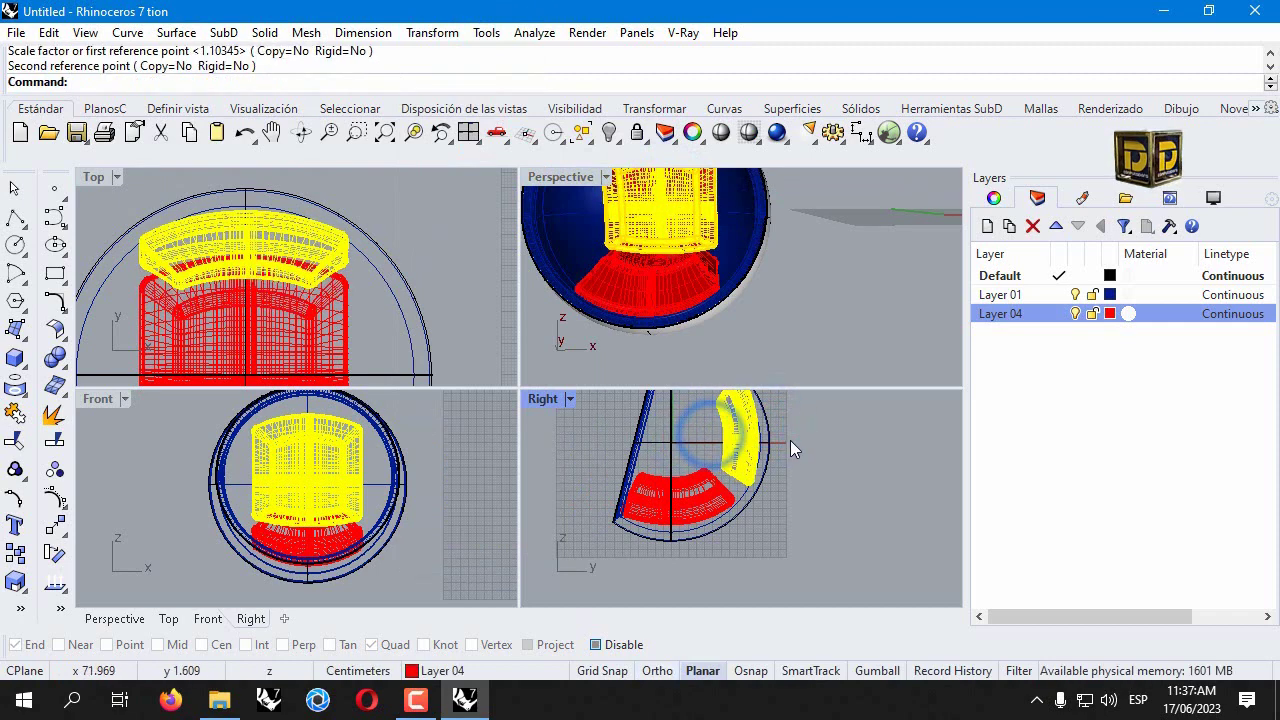
Flatten the seat cushion vertically with Scale 1-D in the Right view, using its lower edge as the base point
left_click(682, 500)
key("Return")
left_click(679, 525)
left_click(679, 445)
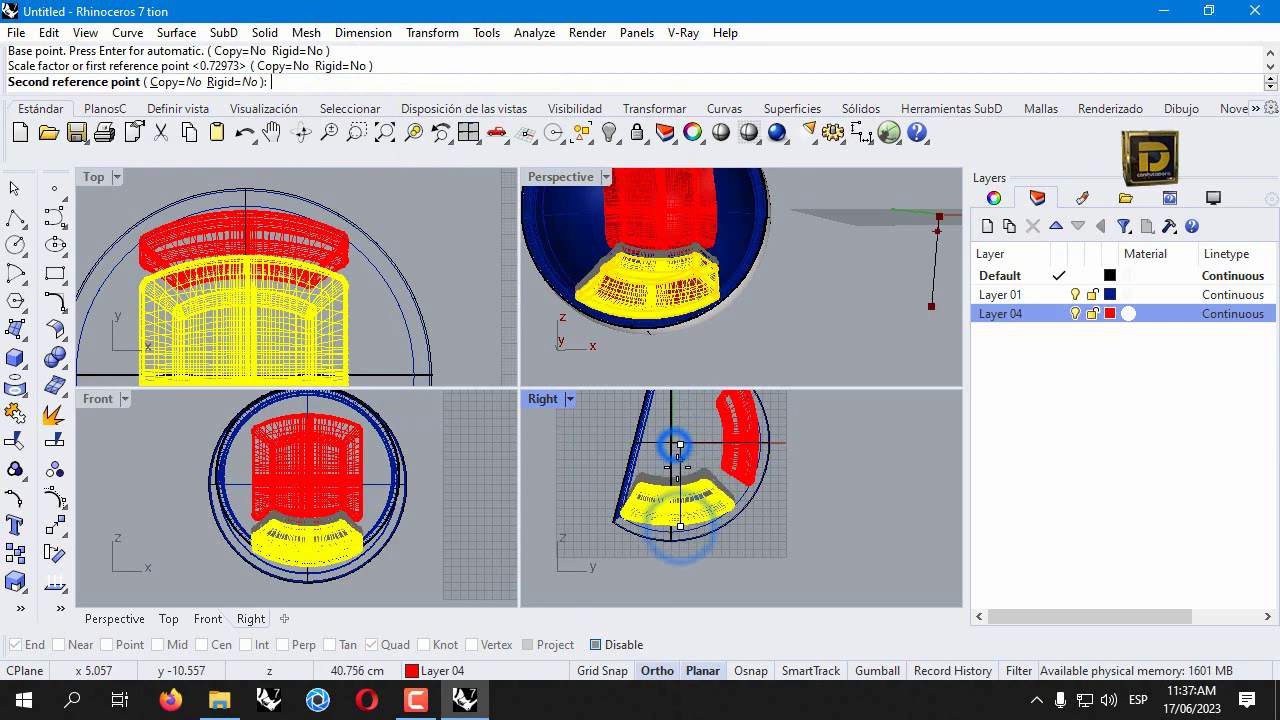
left_click(679, 473)
scroll(678, 492, "down", 2)
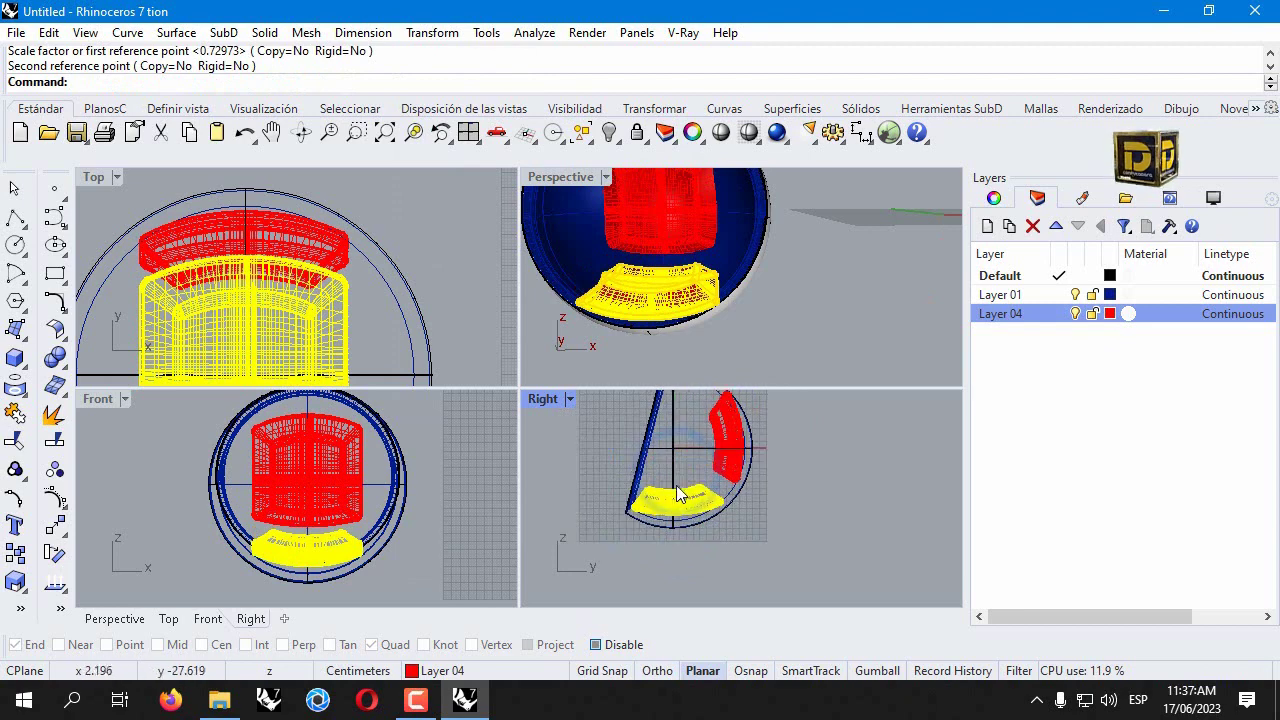
scroll(690, 498, "up", 3)
scroll(717, 495, "down", 2)
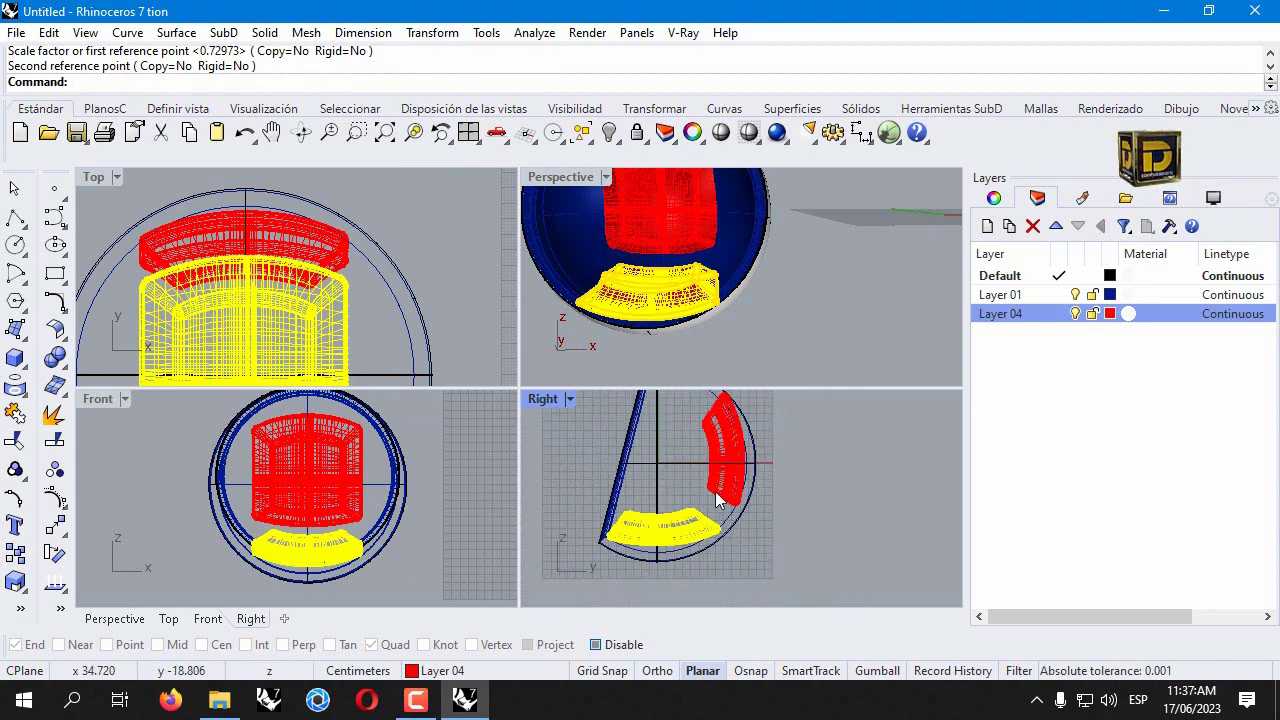
Move the back cushion down and forward in the Right view, setting its lower end against the seat cushion's rear end
scroll(717, 498, "up", 1)
left_click(803, 278)
left_click(619, 208)
left_click_drag(733, 488, 714, 524)
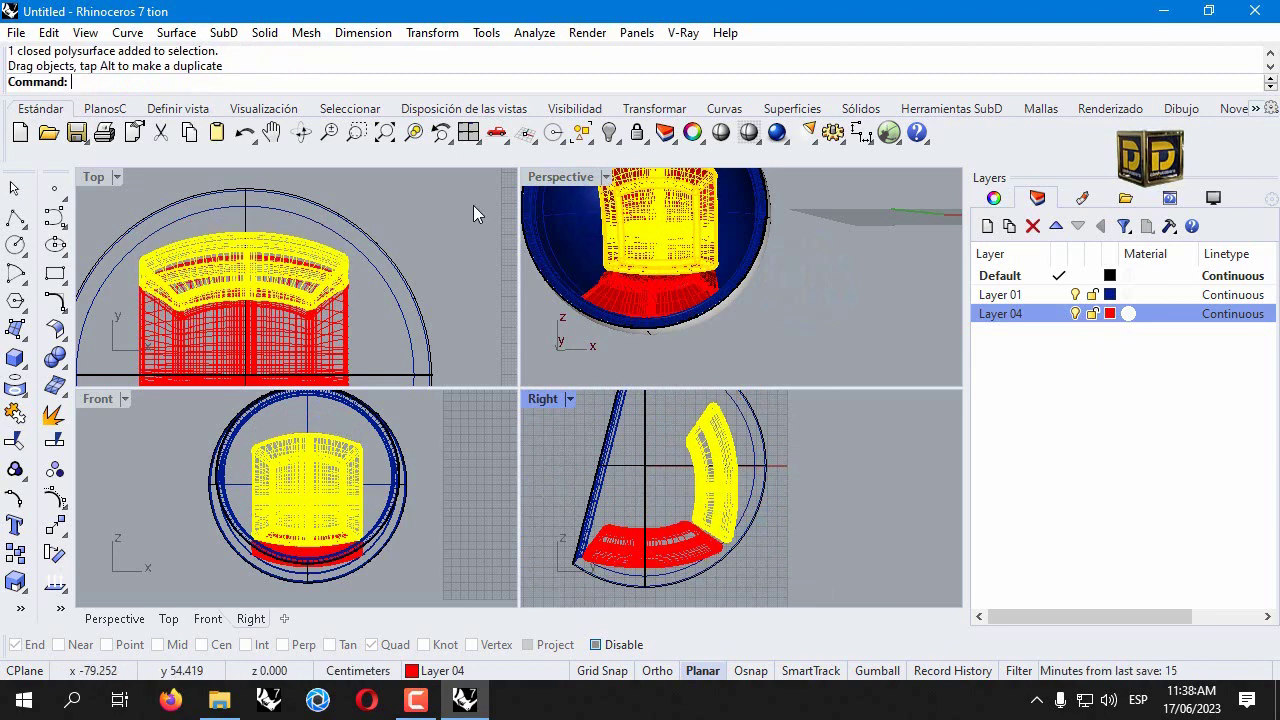
Rotate the back cushion slightly backward around its lower end in the Right view, toward the ball's inner wall
left_click(410, 38)
left_click(447, 97)
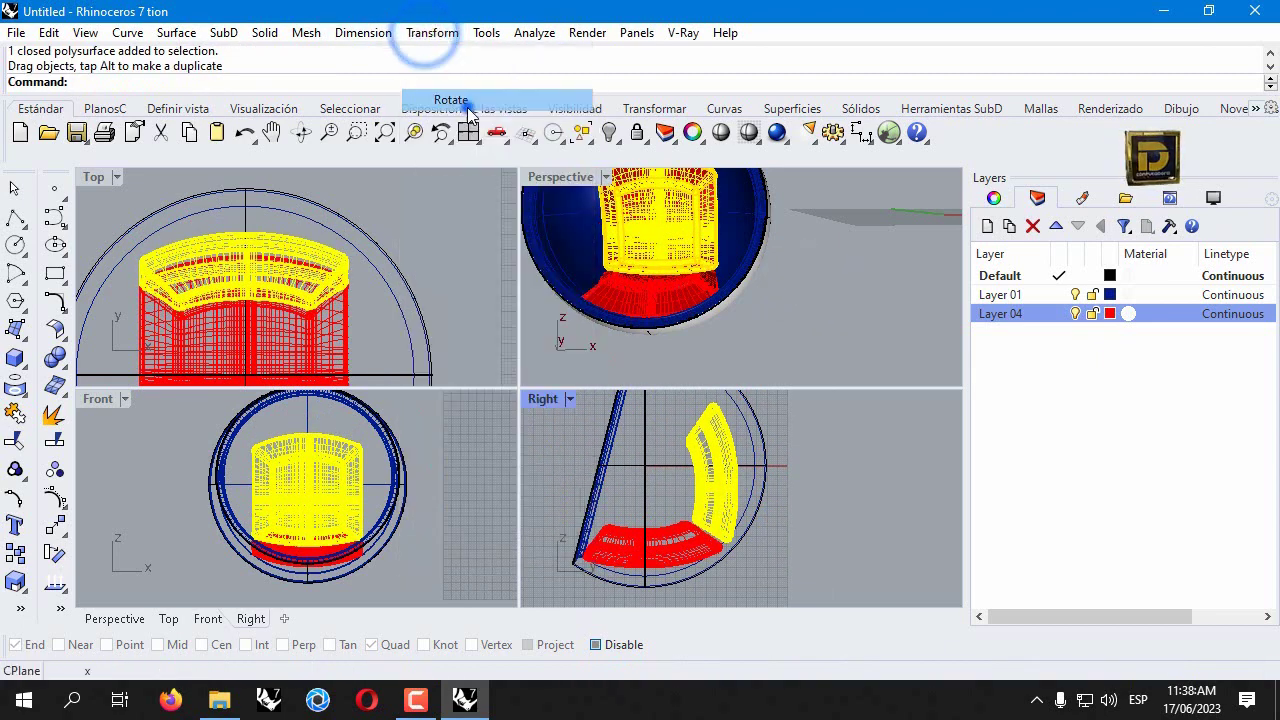
left_click(713, 526)
left_click(700, 415)
left_click(712, 420)
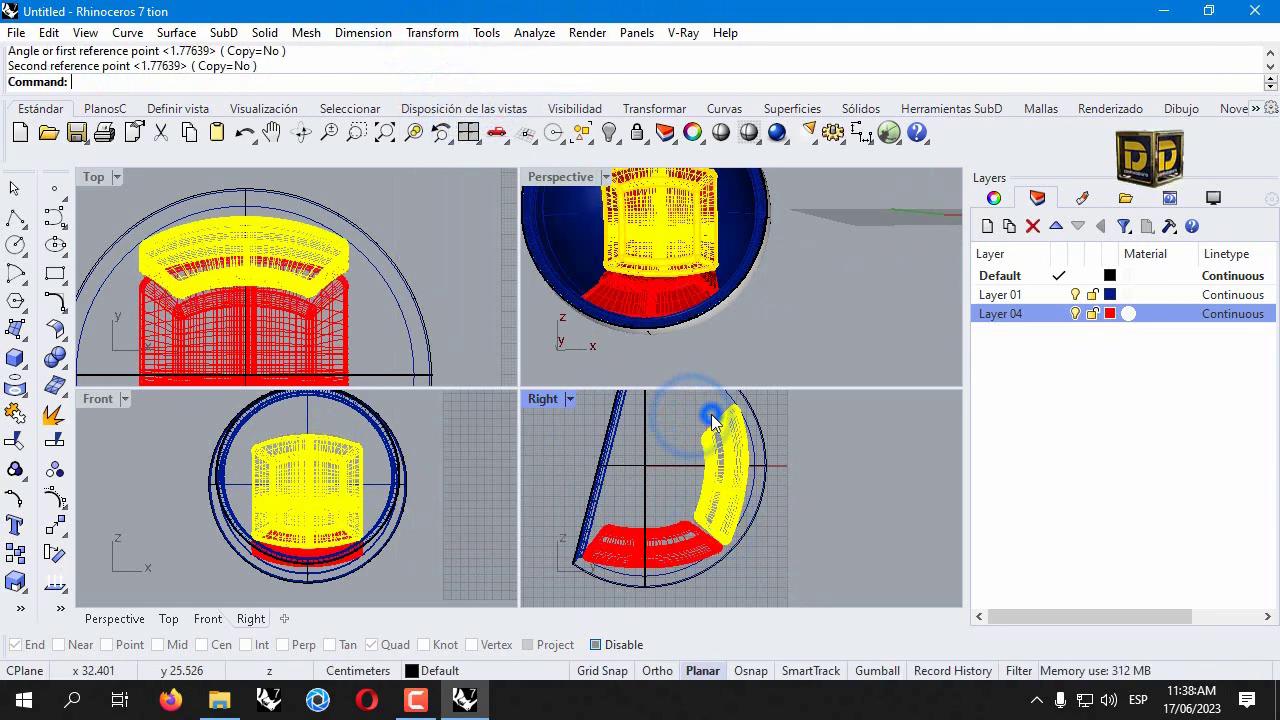
left_click(791, 319)
right_click_drag(806, 306, 645, 297)
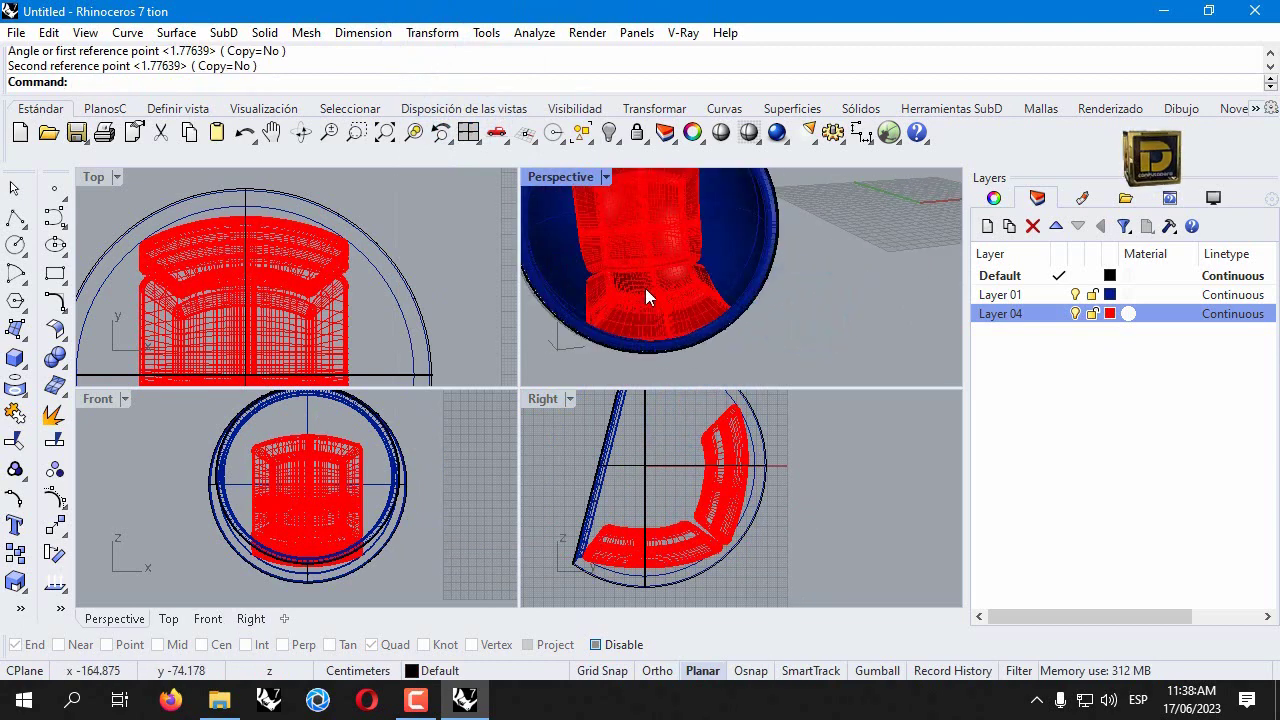
Stretch the back cushion upward with Scale 1-D in the Front view, using a base point near its lower edge
left_click(162, 256)
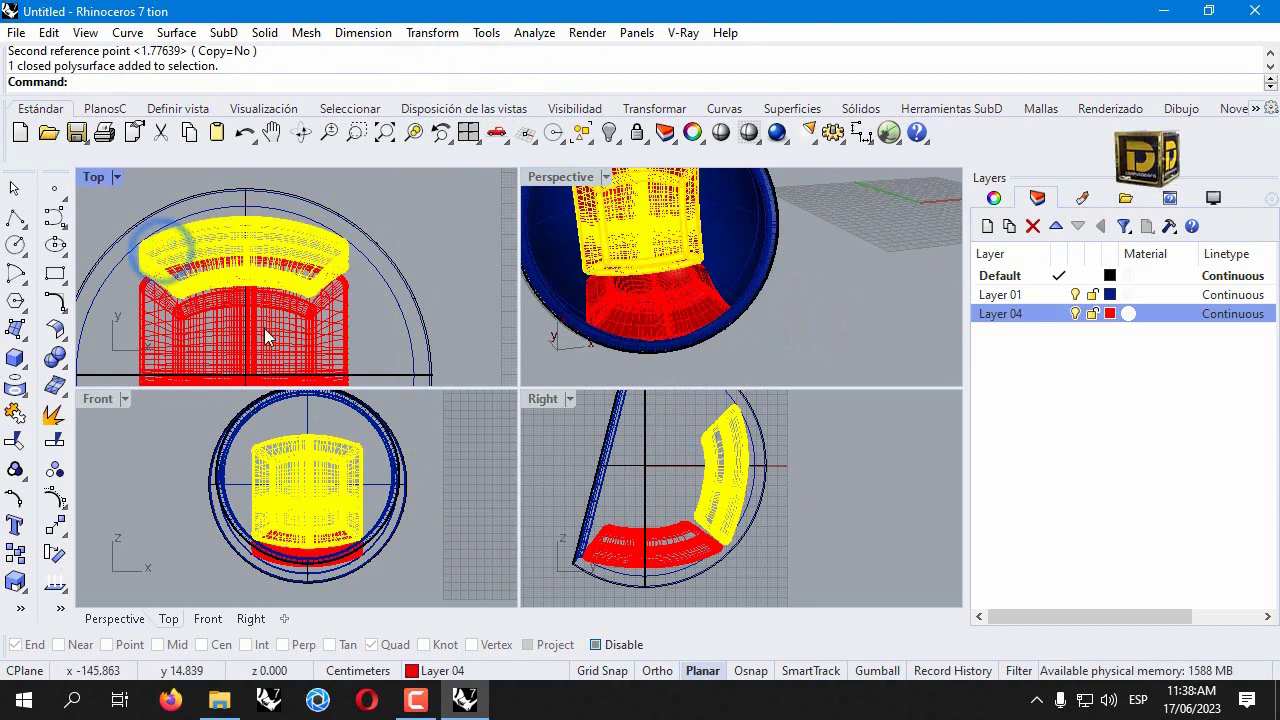
left_click(301, 548)
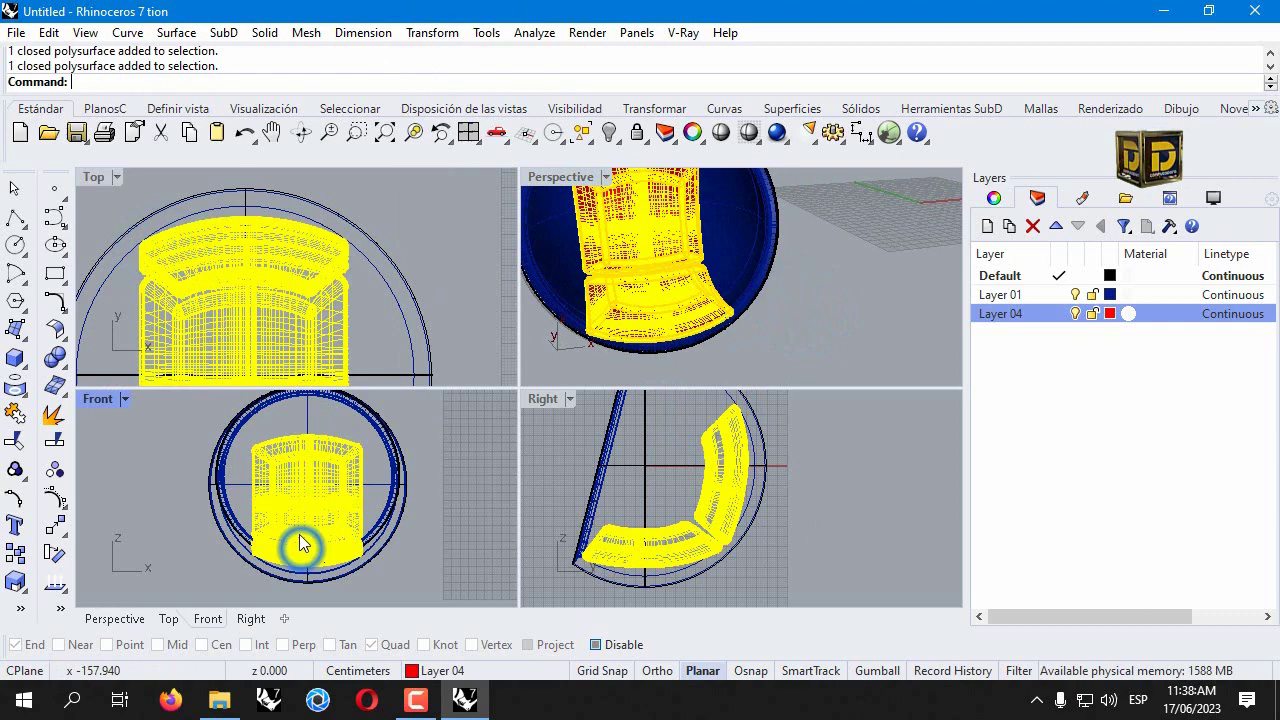
left_click(287, 454, "ctrl")
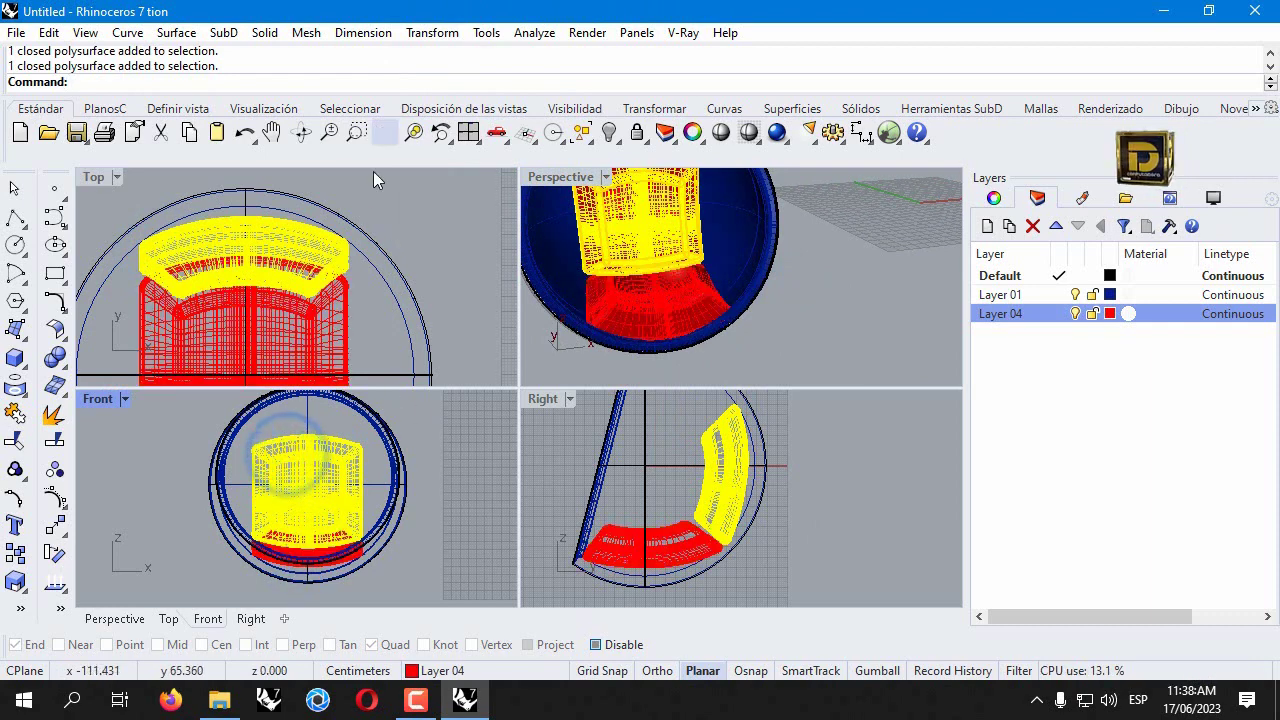
left_click(428, 32)
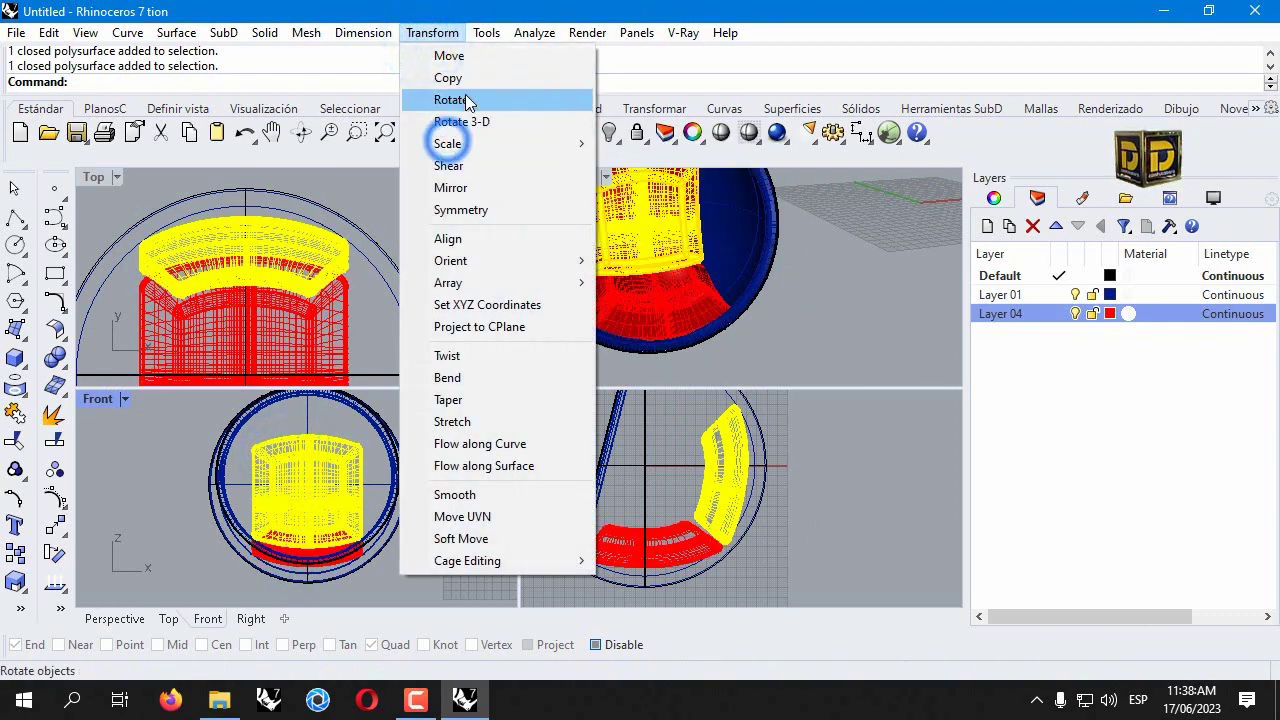
mouse_move(467, 144)
left_click(648, 187)
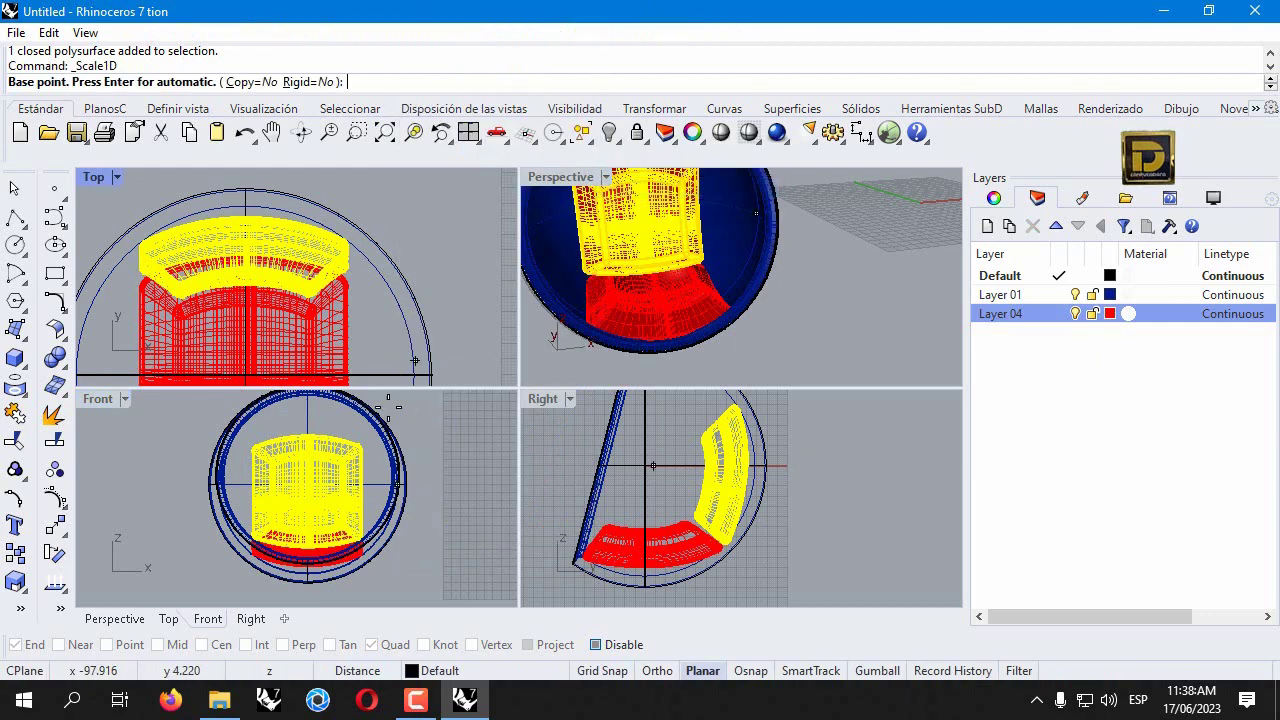
left_click(305, 536)
left_click(305, 437)
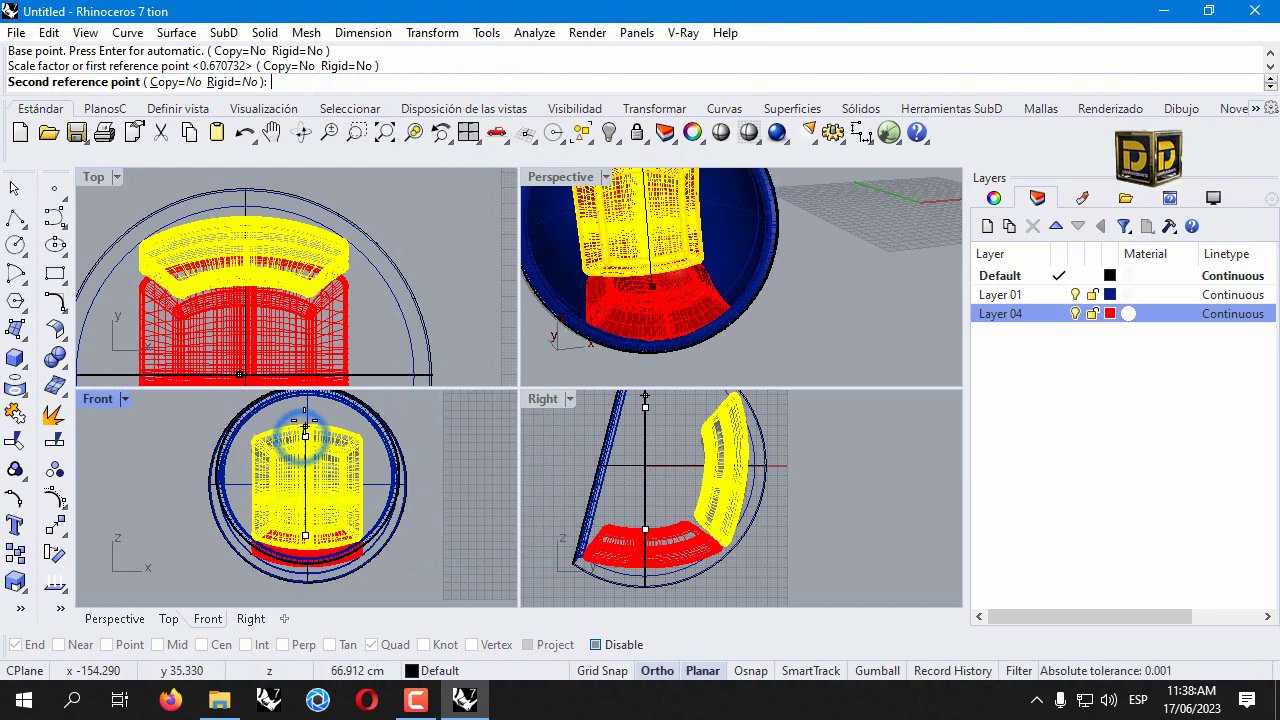
left_click(305, 418)
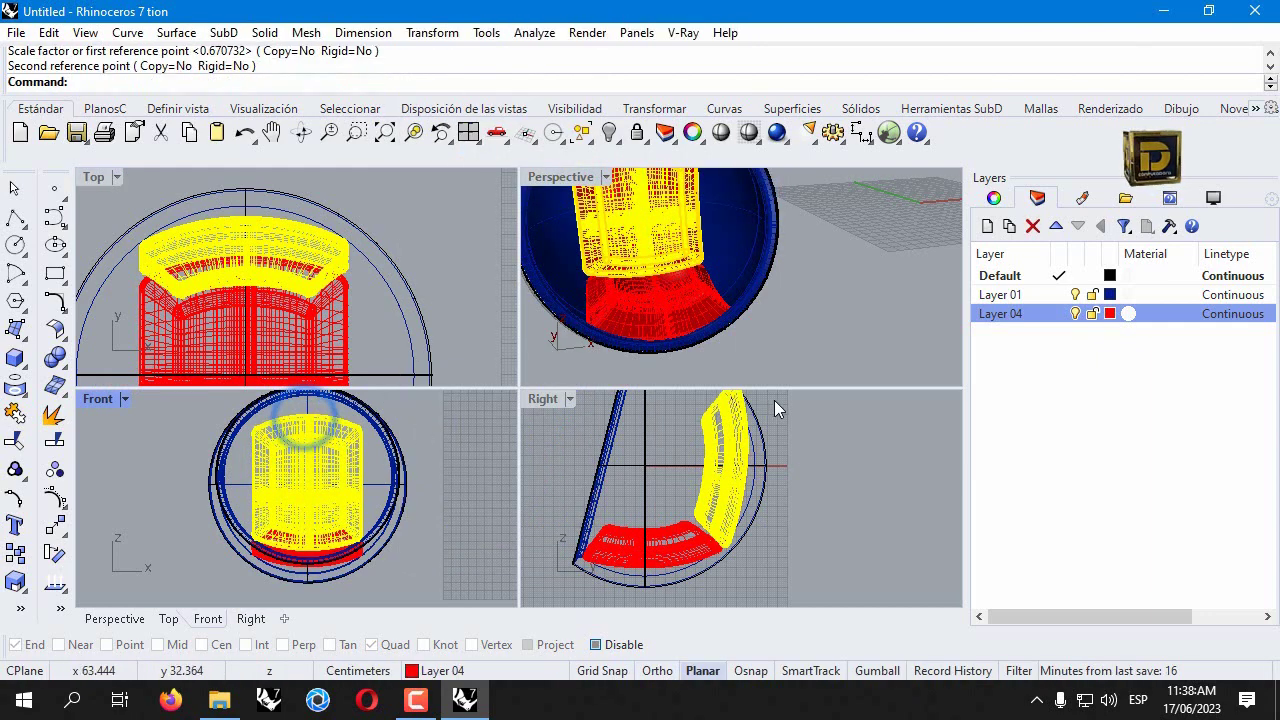
Bend the upper half of the back cushion forward along a vertical spine in the Right view, following the ball's curvature
right_click_drag(776, 408, 684, 512)
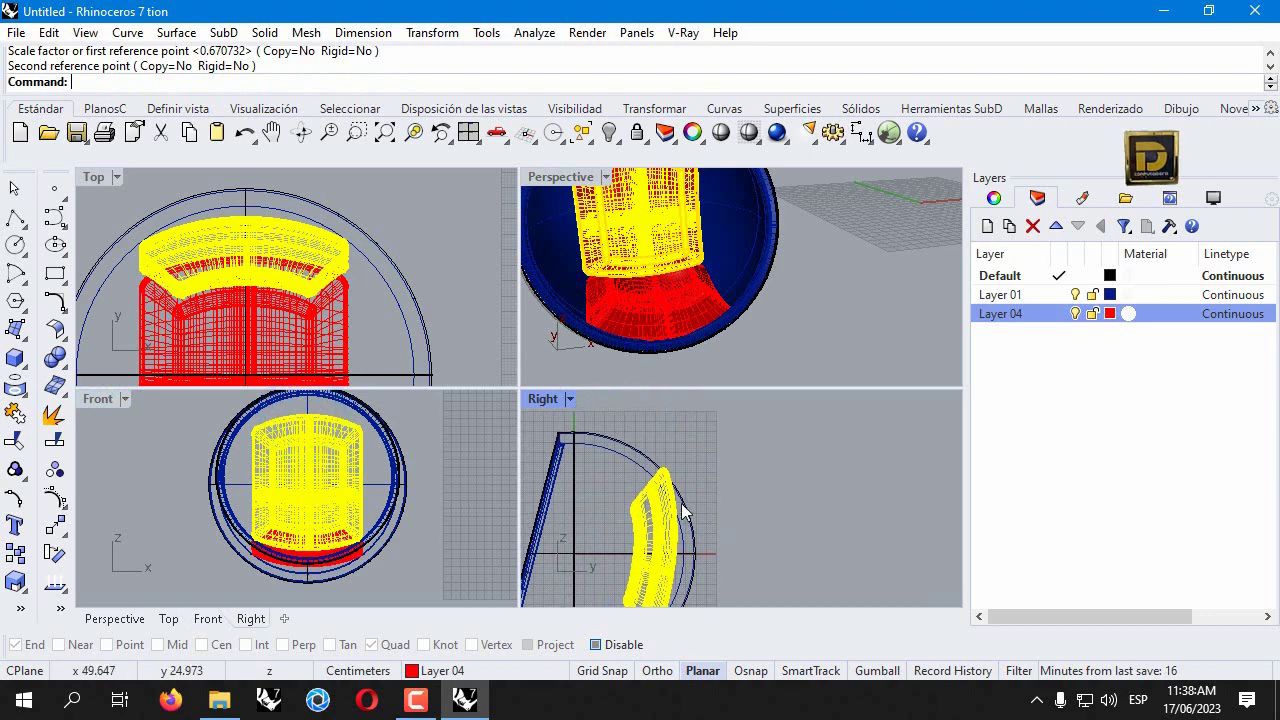
left_click(64, 532)
left_click(110, 612)
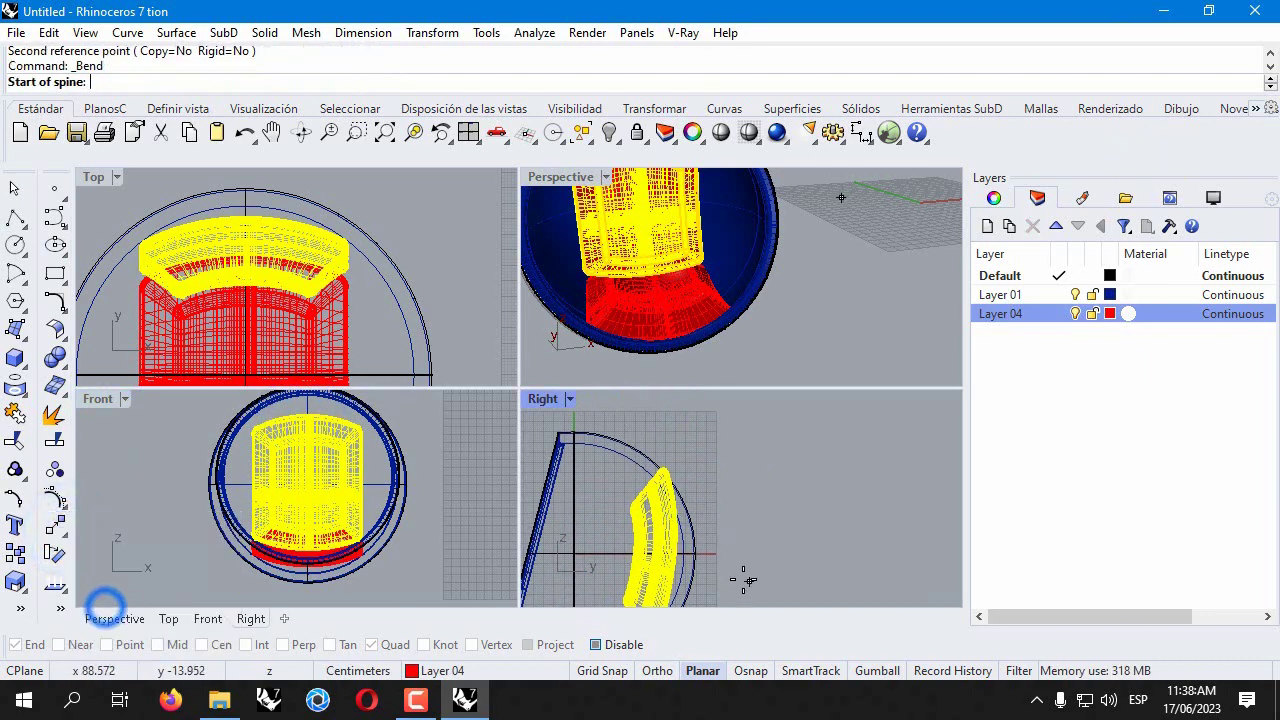
left_click(648, 560)
left_click(647, 448)
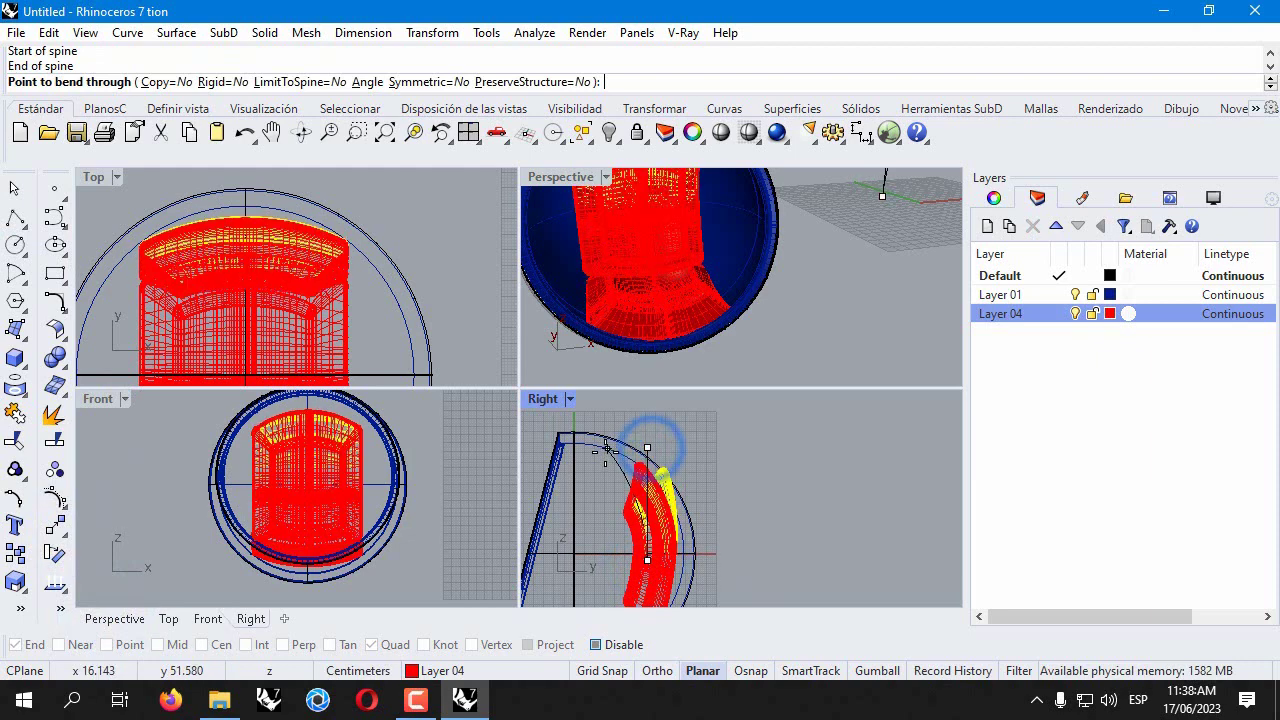
left_click(604, 455)
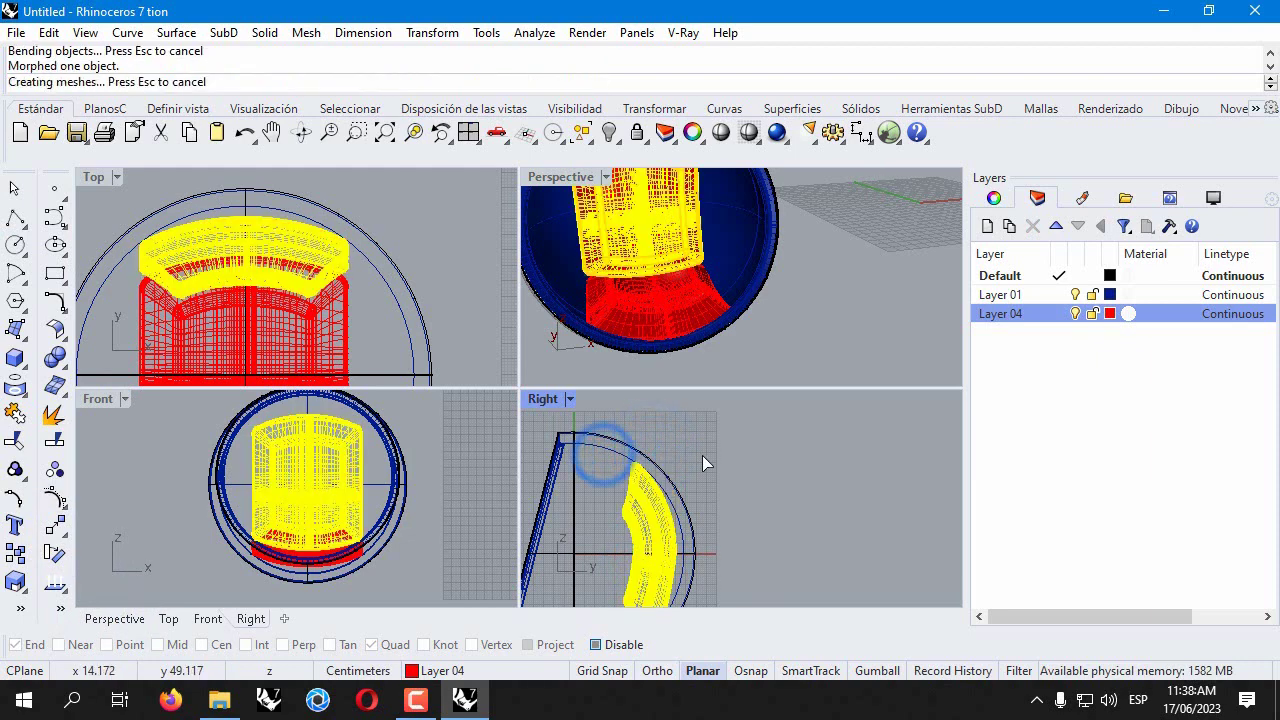
scroll(703, 504, "up", 3)
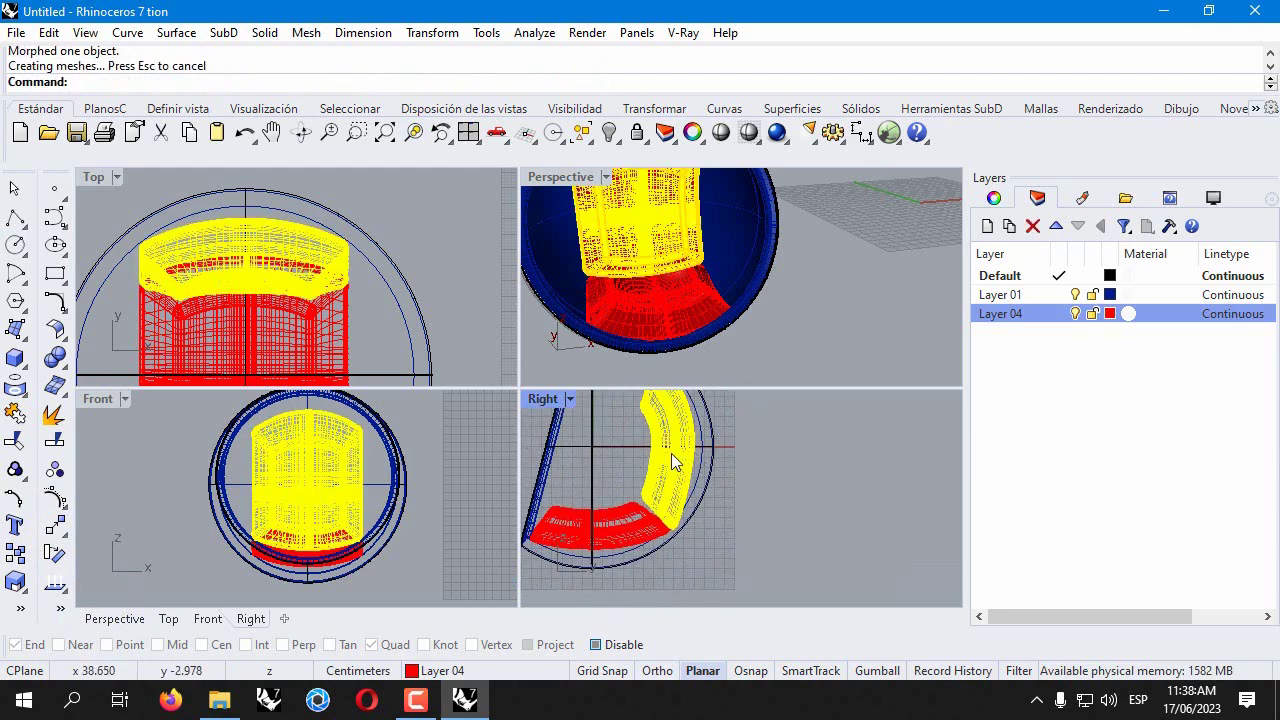
scroll(669, 434, "up", 2)
left_click(786, 290)
Set the Perspective view to Pen display, maximize it and examine the cushions inside the ball from several angles
scroll(704, 313, "down", 5)
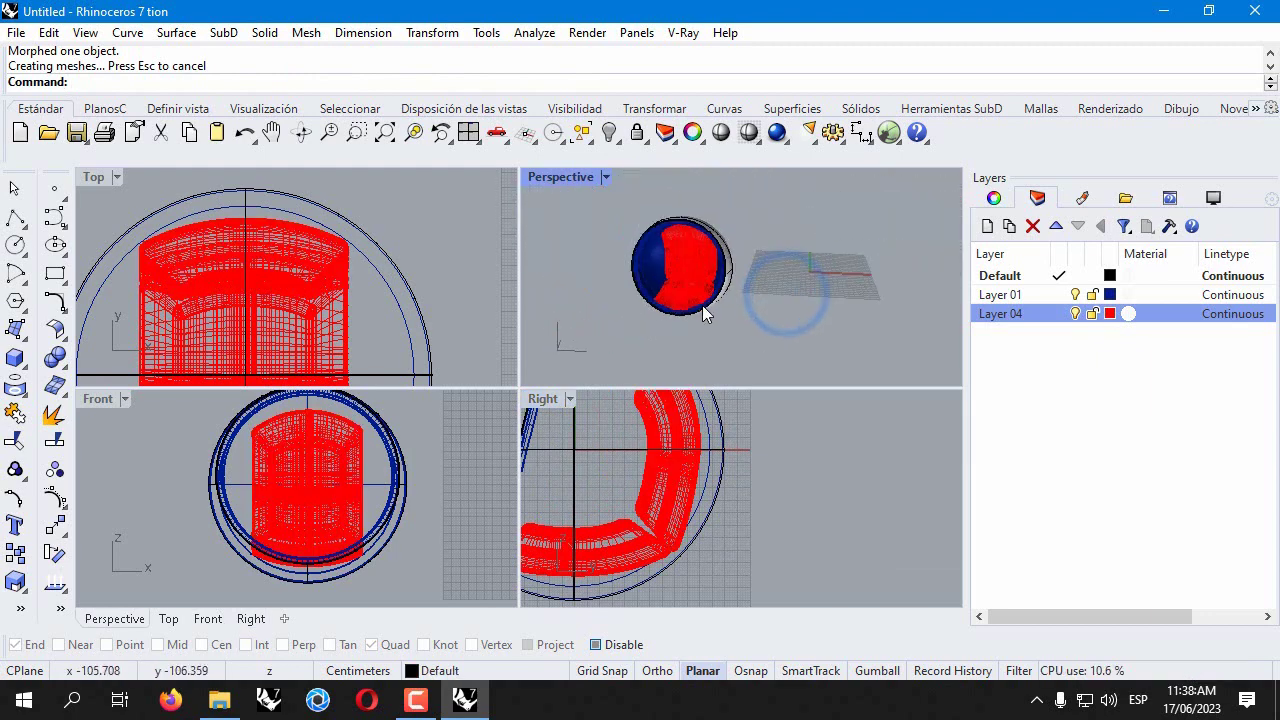
right_click_drag(780, 302, 736, 306)
right_click_drag(639, 358, 622, 154)
left_click(604, 178)
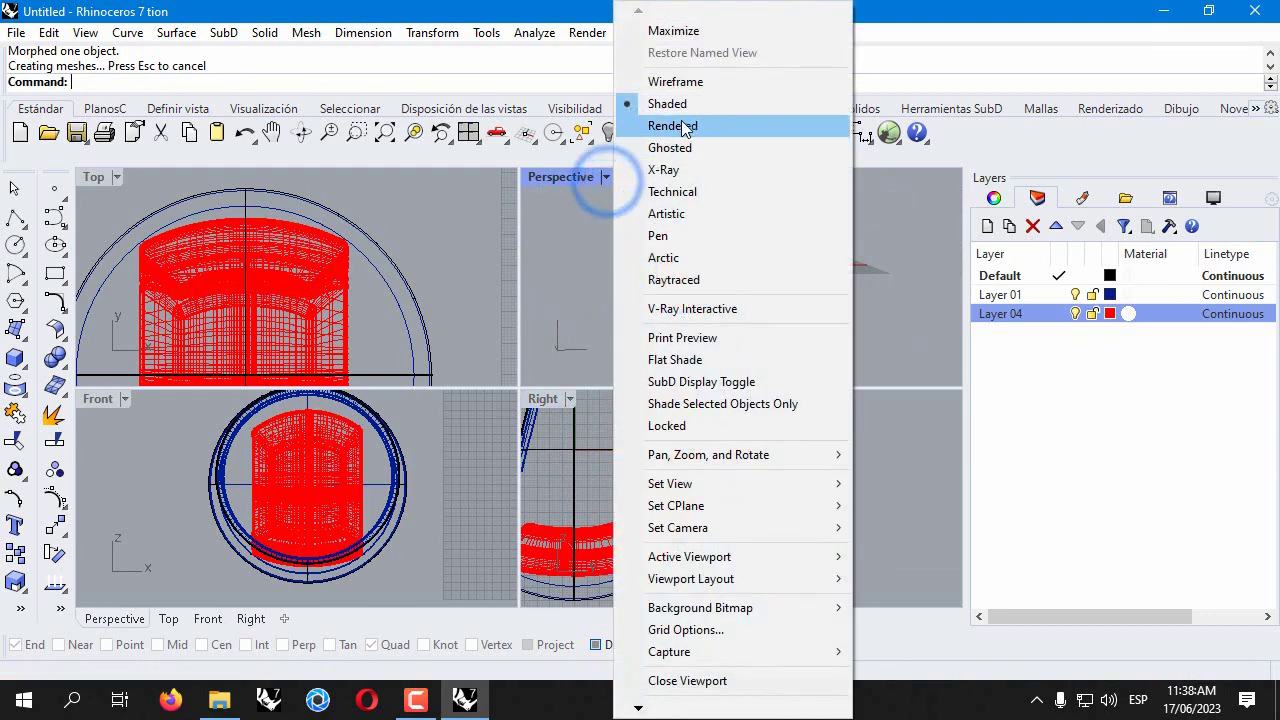
left_click(676, 236)
double_click(560, 177)
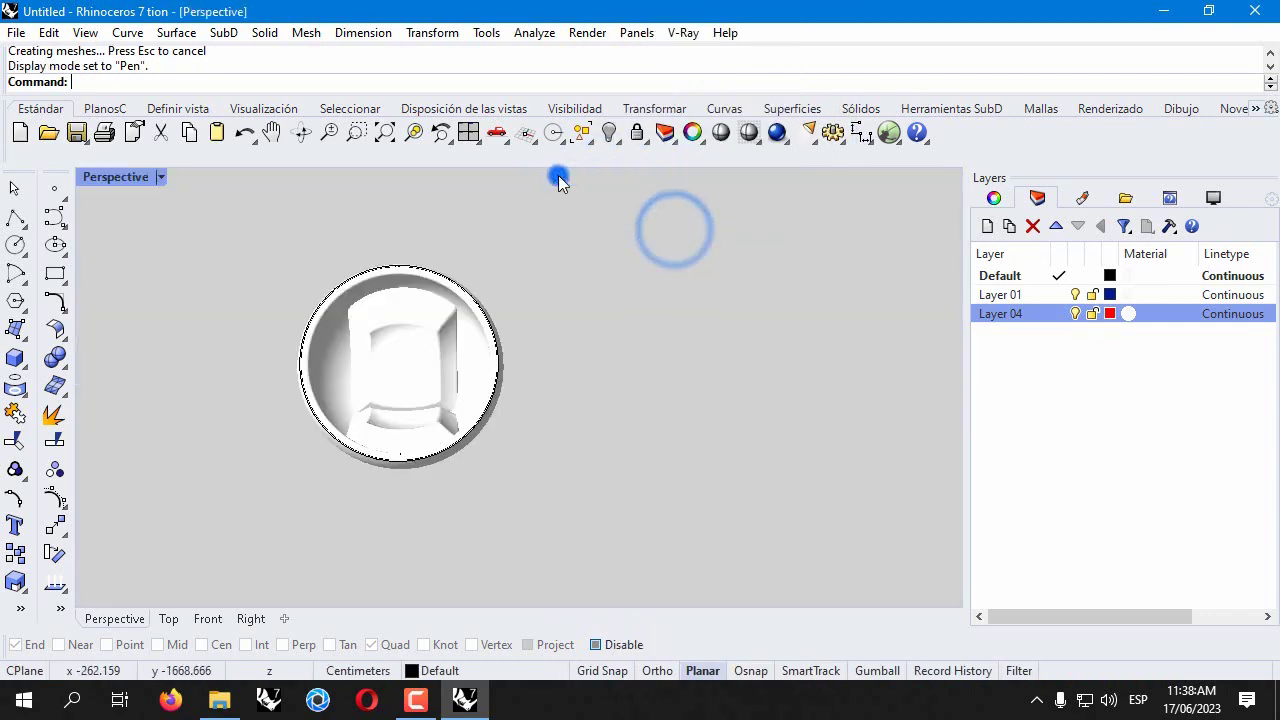
right_click_drag(545, 350, 495, 357)
scroll(443, 414, "up", 6)
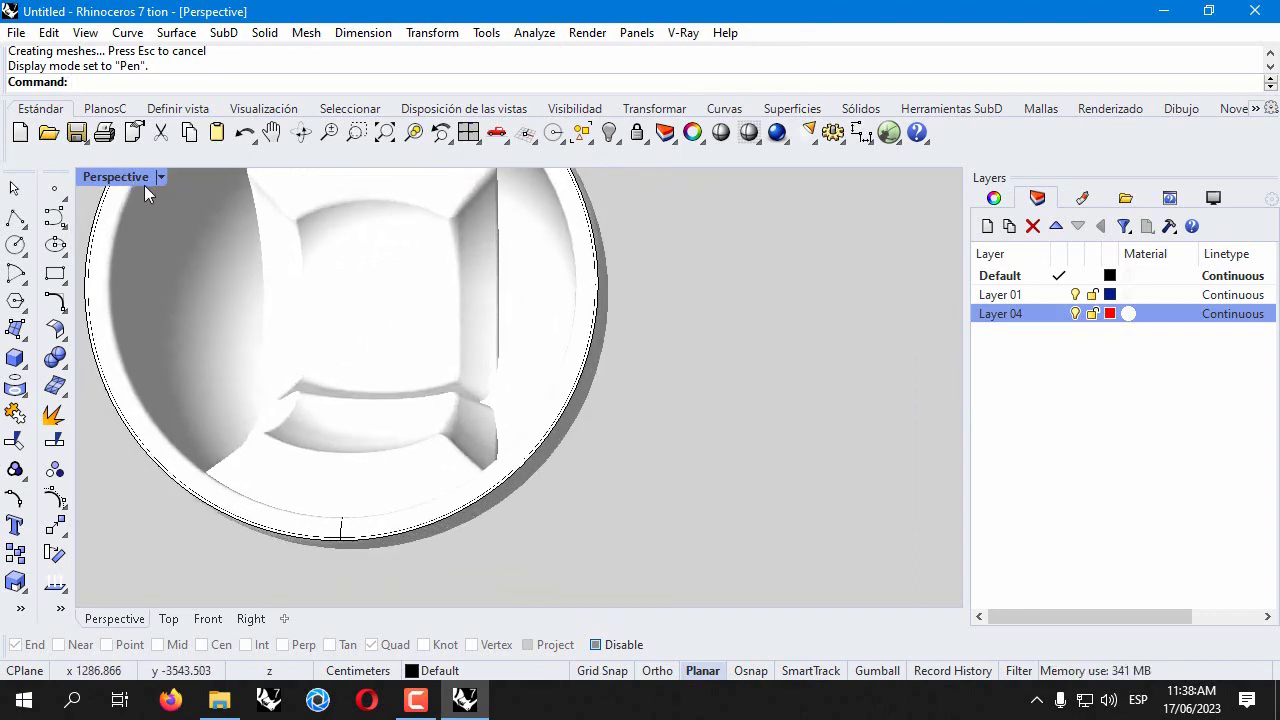
right_click_drag(236, 263, 572, 367)
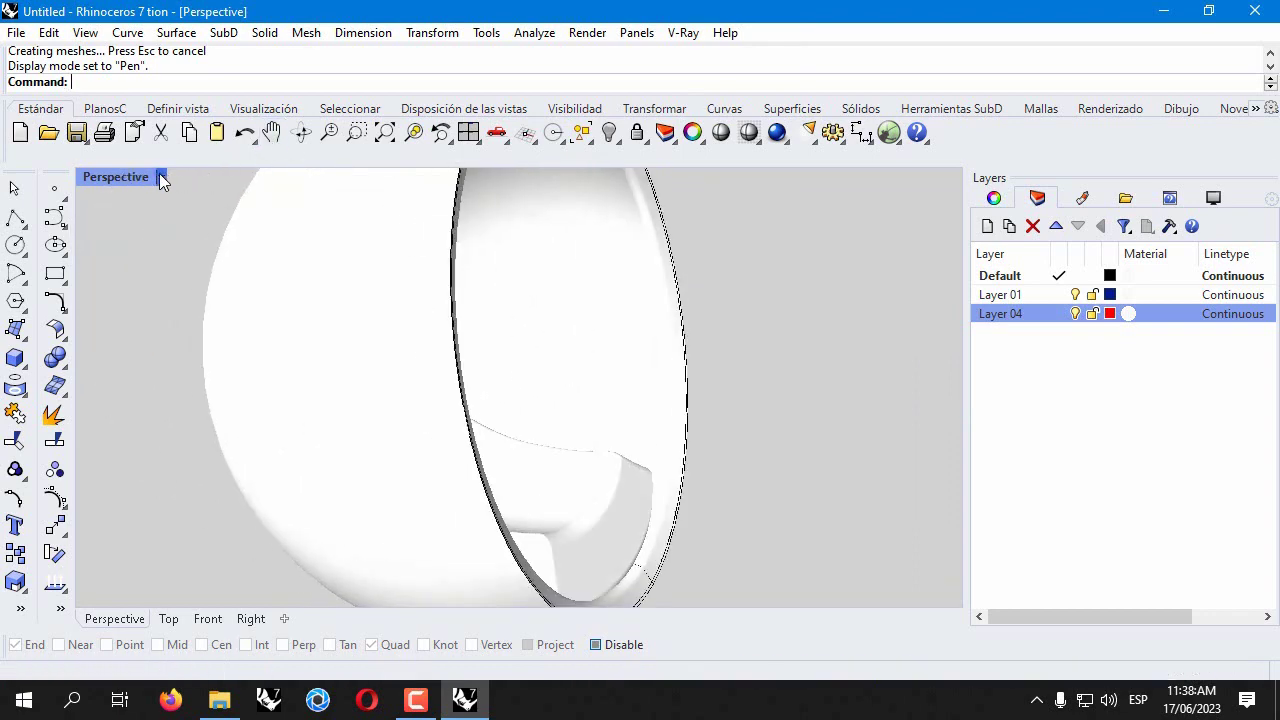
Switch the Perspective view to Rendered display and examine the whole ball chair from the front
left_click(159, 176)
left_click(248, 124)
right_click_drag(320, 340, 571, 457)
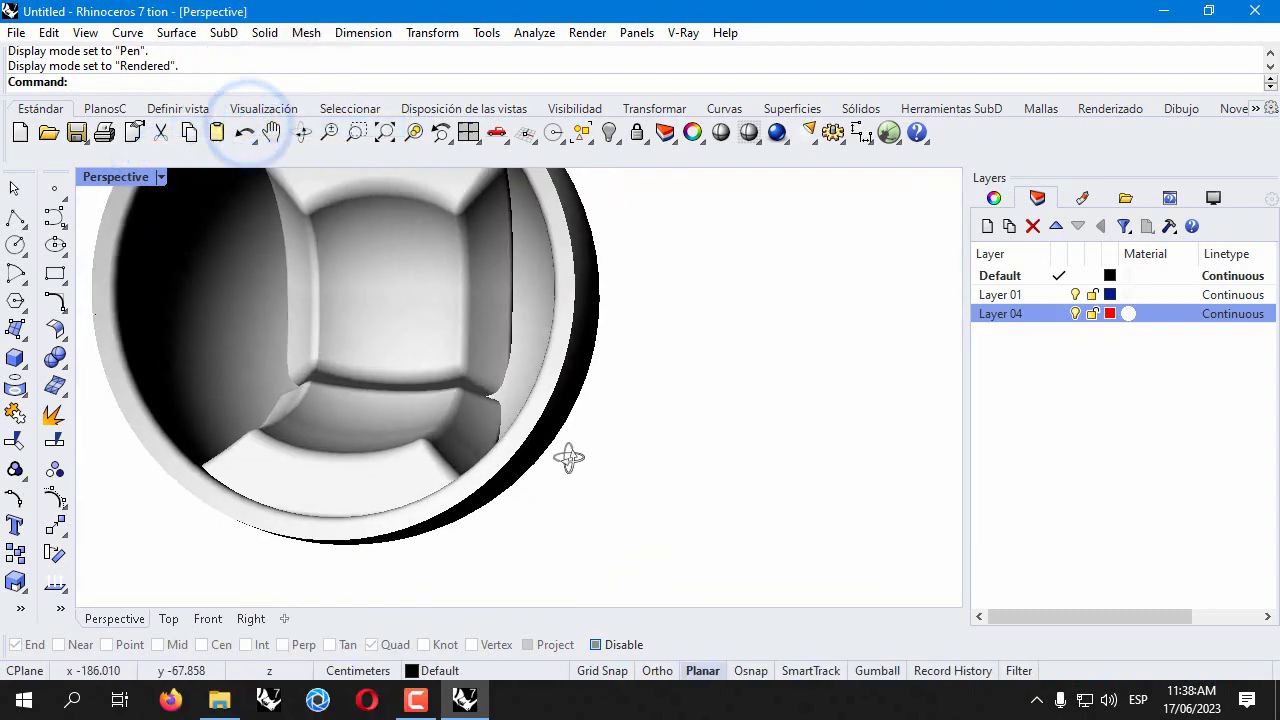
scroll(590, 480, "down", 5)
mouse_move(606, 503)
right_mouse_down()
mouse_move(480, 491)
mouse_move(622, 484)
right_mouse_up()
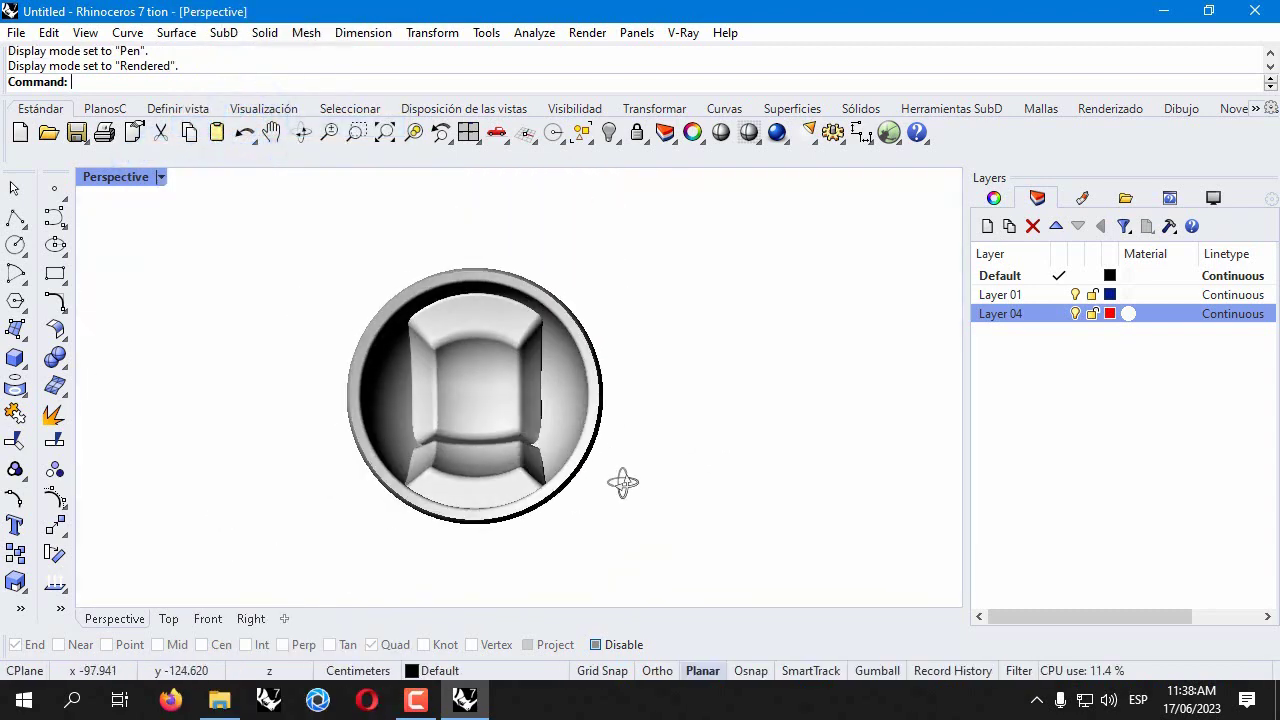
left_click(137, 190)
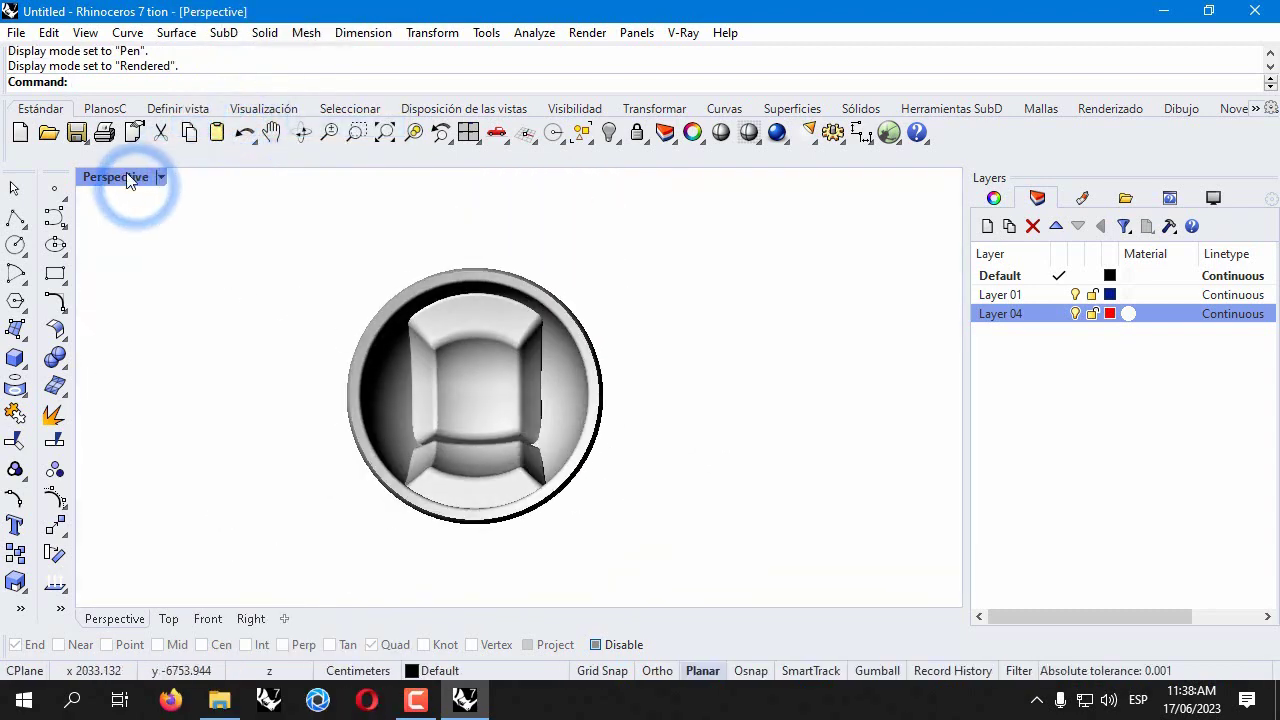